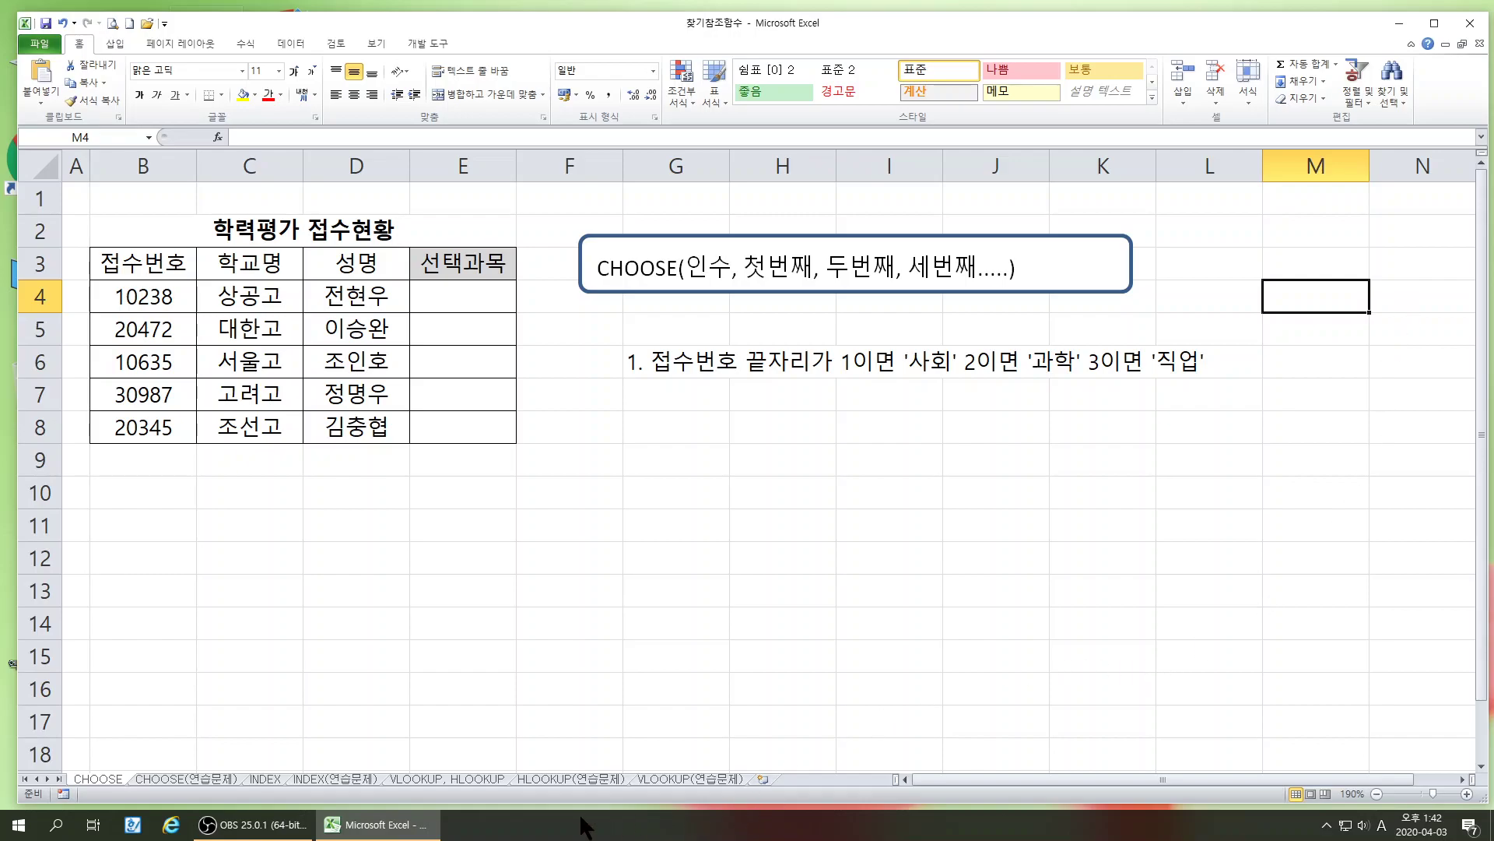
Look at the VLOOKUP, HLOOKUP worksheet, then return to the CHOOSE worksheet
{"action": "left_click", "coordinate": [460, 777]}
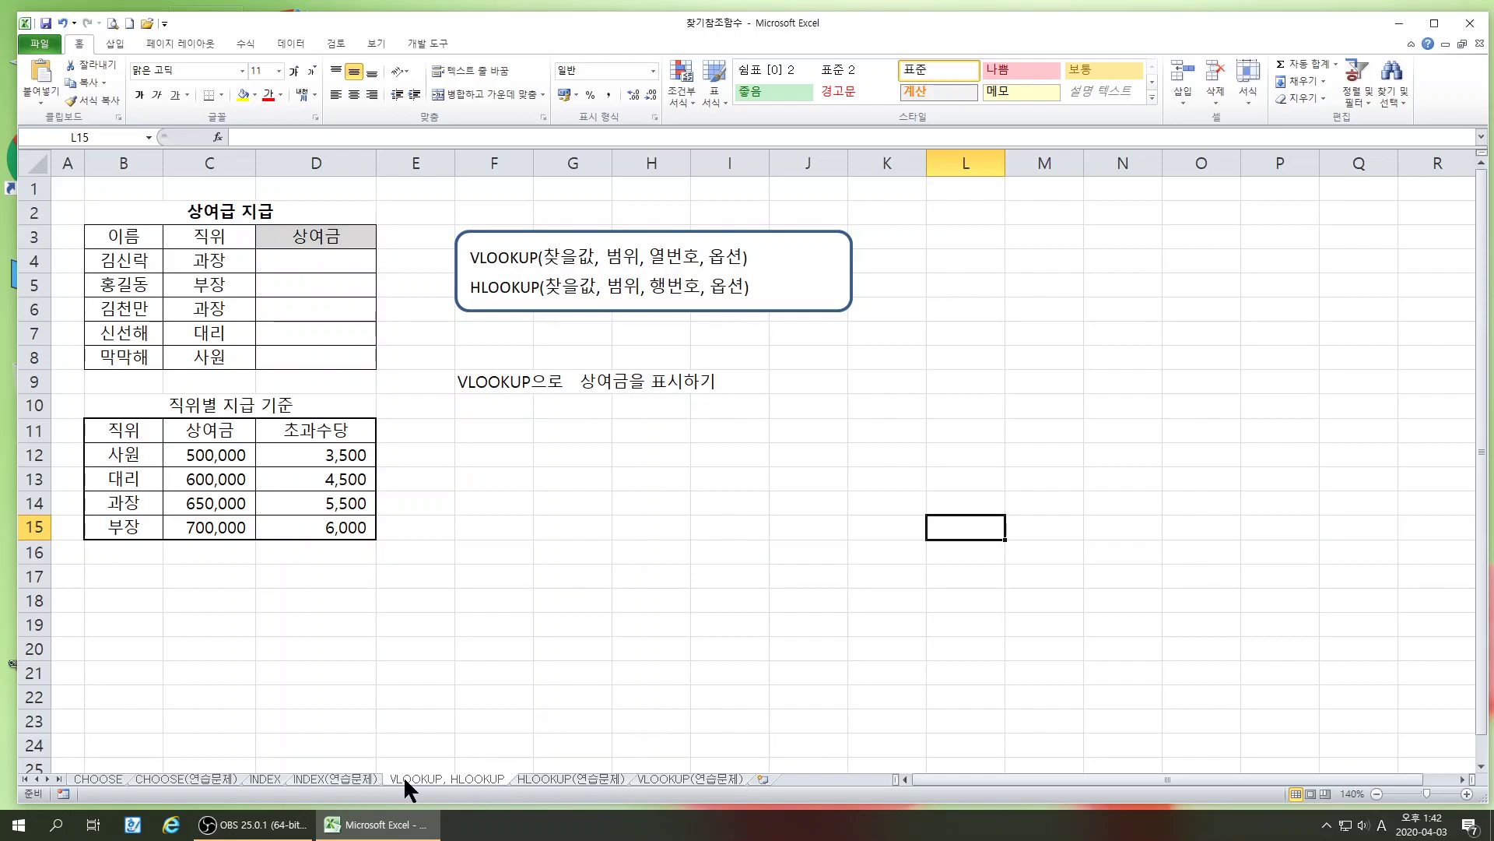
{"action": "left_click", "coordinate": [87, 777]}
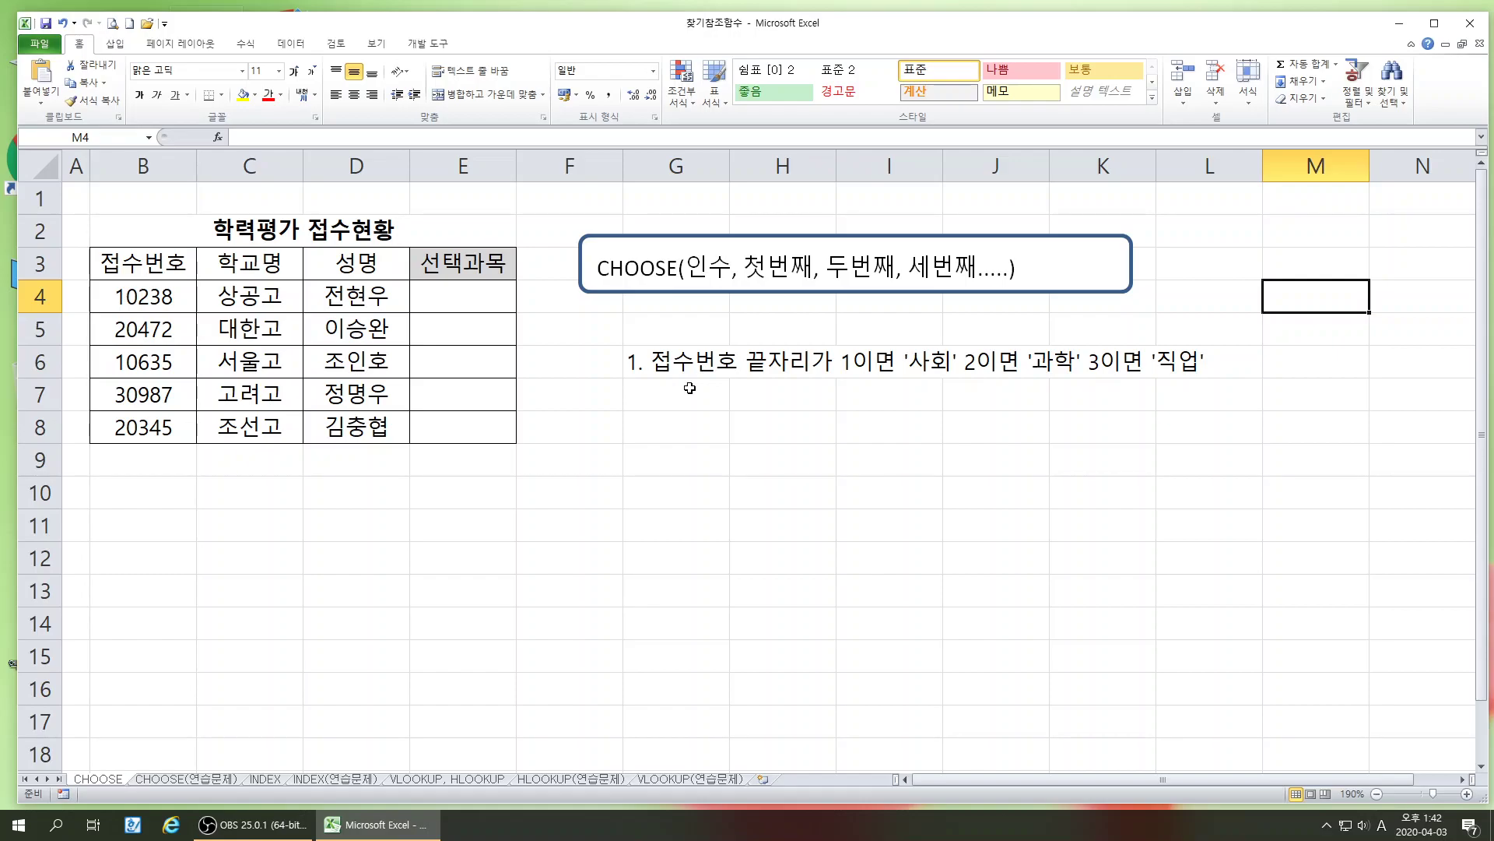
Start a CHOOSE function in cell G7 with cell B4 as its Index_num argument
{"action": "left_click", "coordinate": [657, 392]}
{"action": "left_click", "coordinate": [221, 136]}
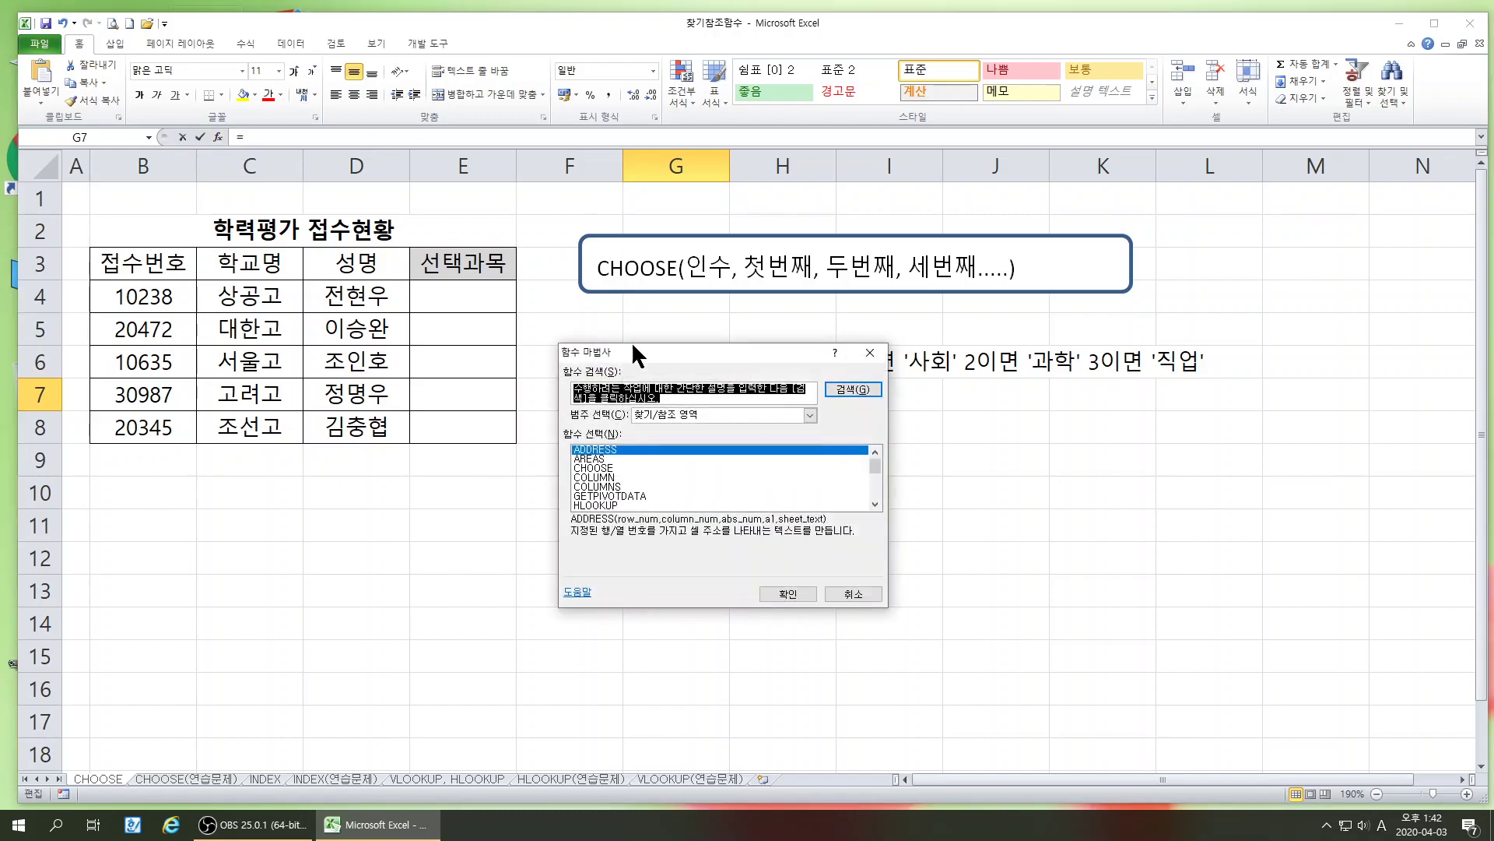
{"action": "left_click", "coordinate": [611, 466]}
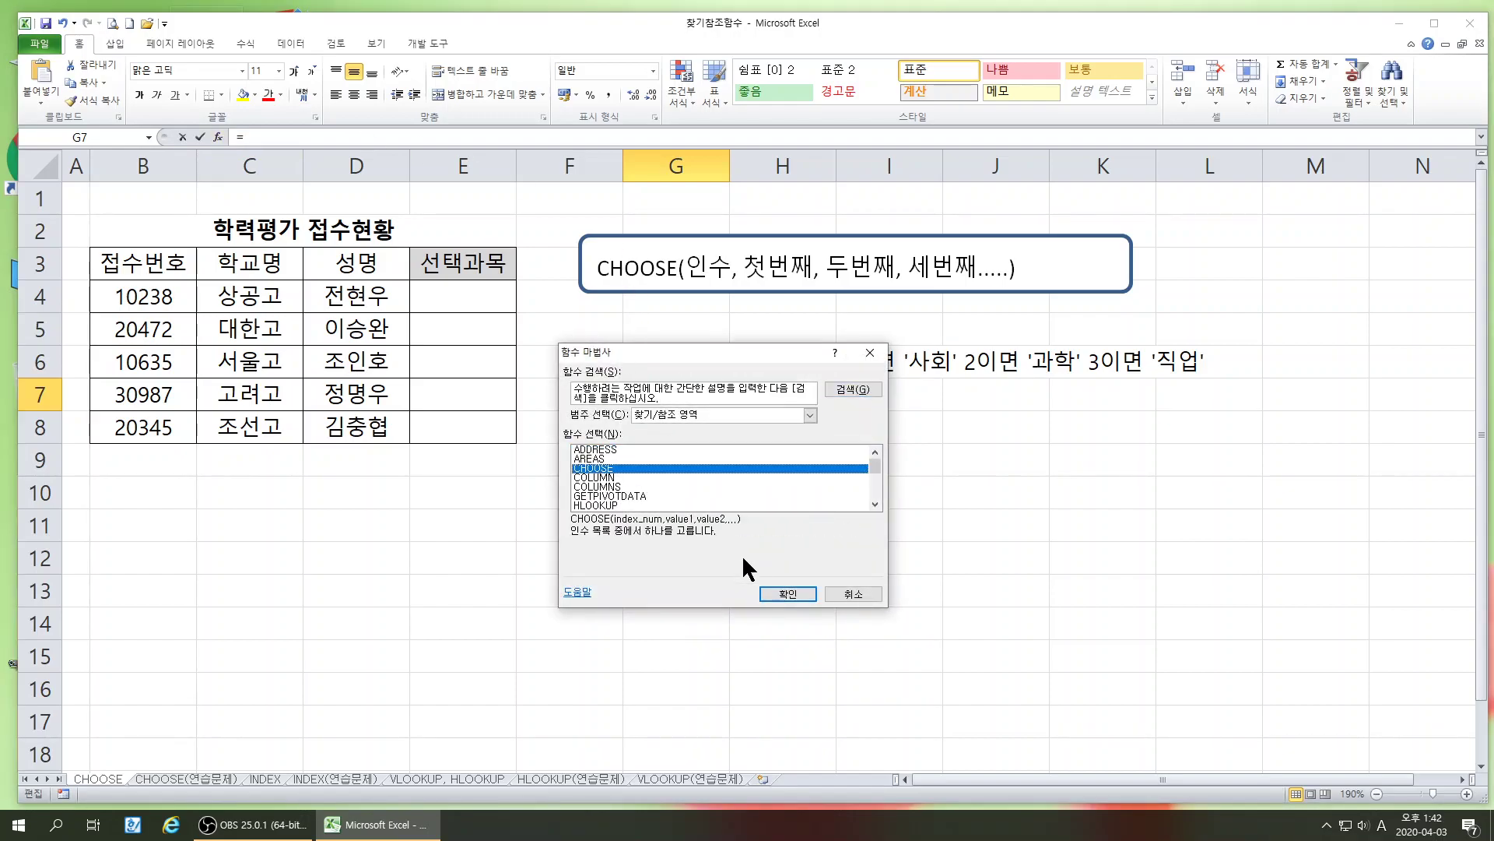
{"action": "left_click", "coordinate": [768, 590]}
{"action": "left_click_drag", "start_coordinate": [663, 358], "coordinate": [700, 419]}
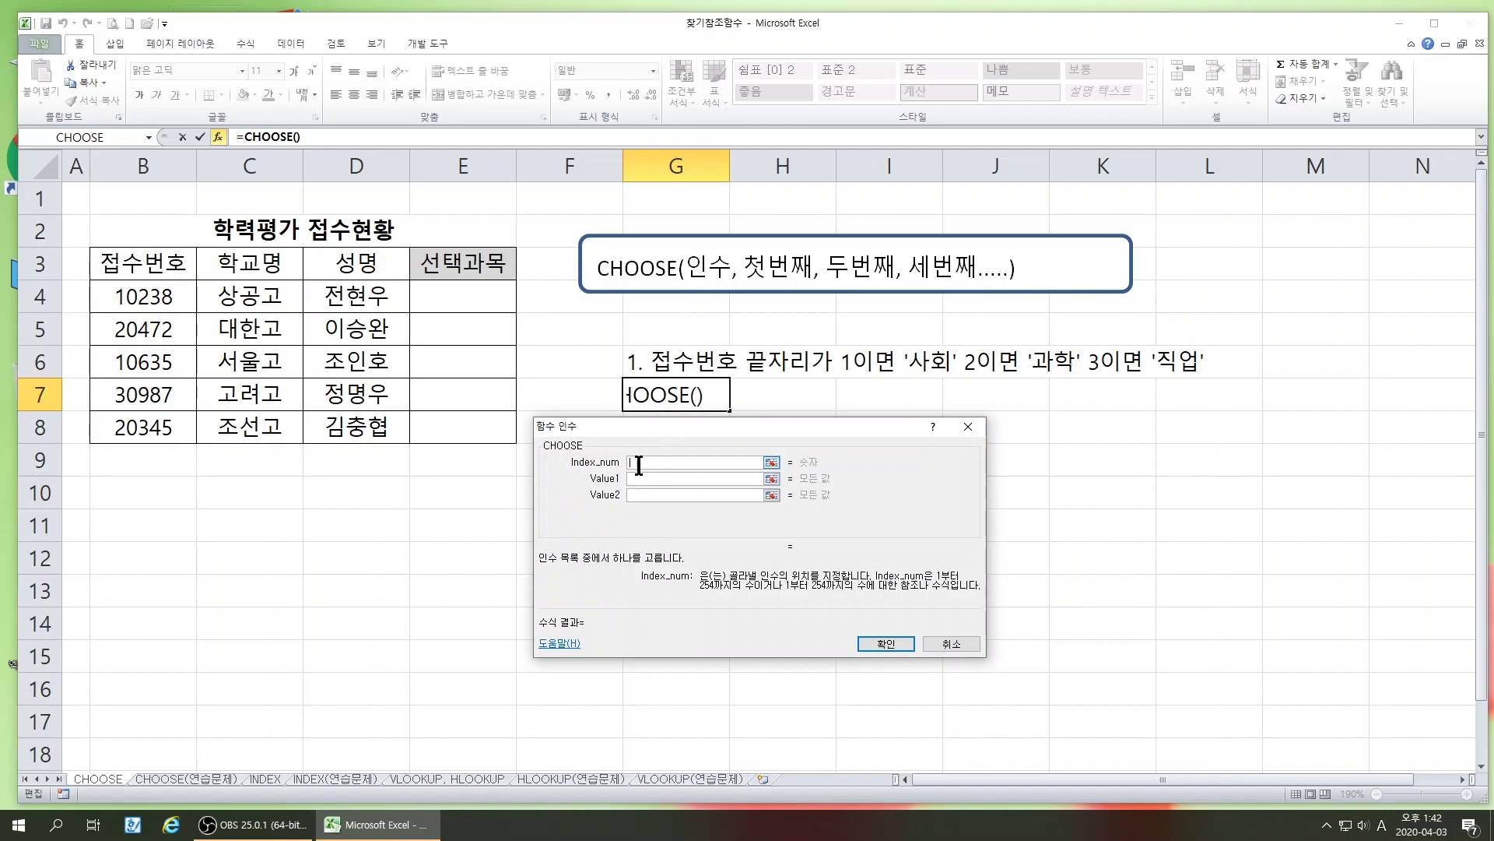
{"action": "left_click", "coordinate": [162, 299]}
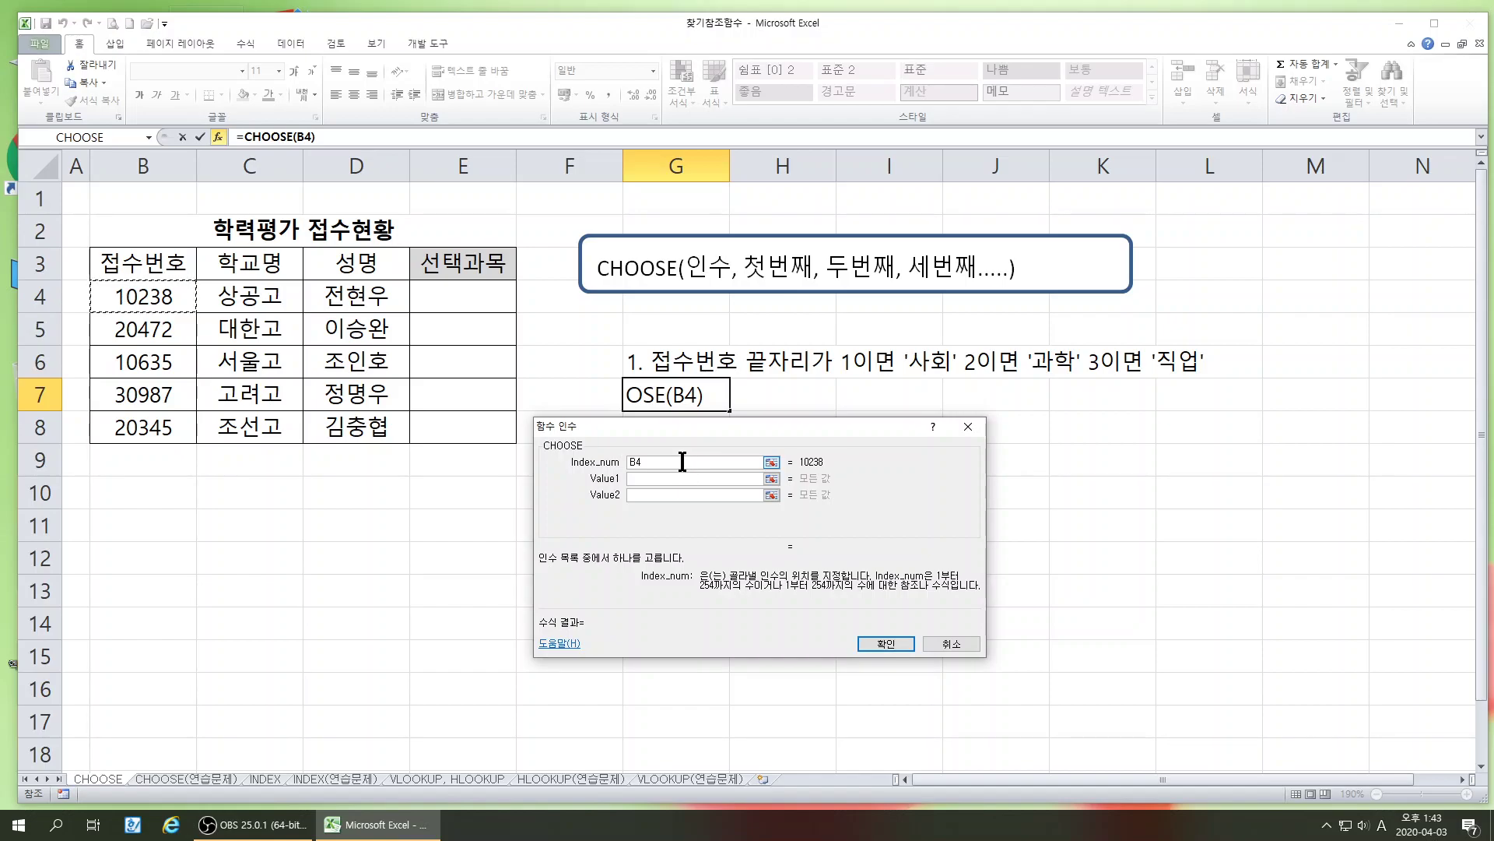
Examine the CHOOSE function's value arguments, from Value1 to the last available one, and return to Value5
{"action": "left_click", "coordinate": [637, 479]}
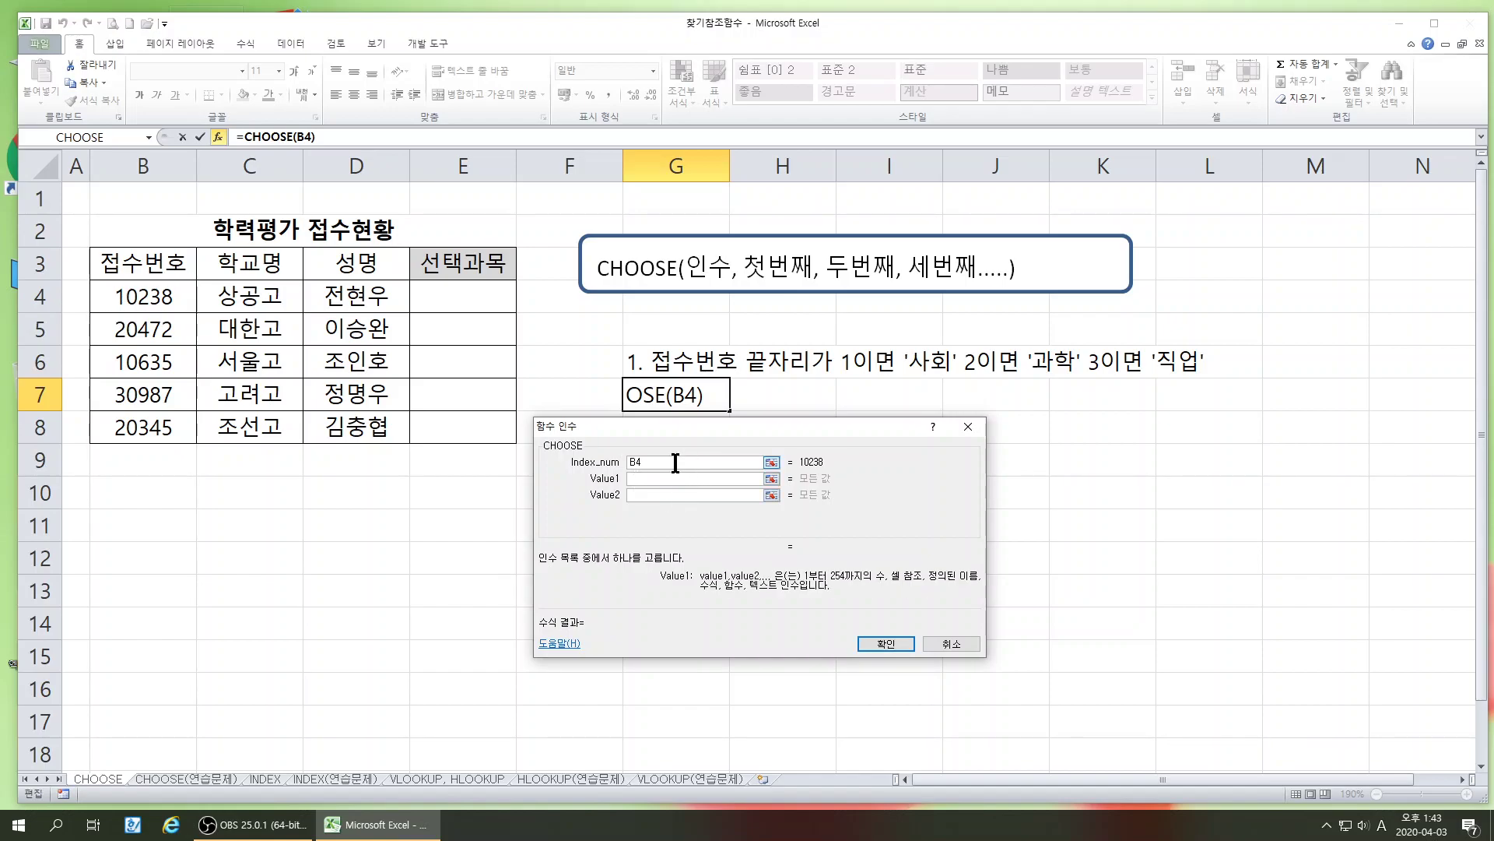
{"action": "left_click", "coordinate": [675, 462]}
{"action": "left_click", "coordinate": [640, 495]}
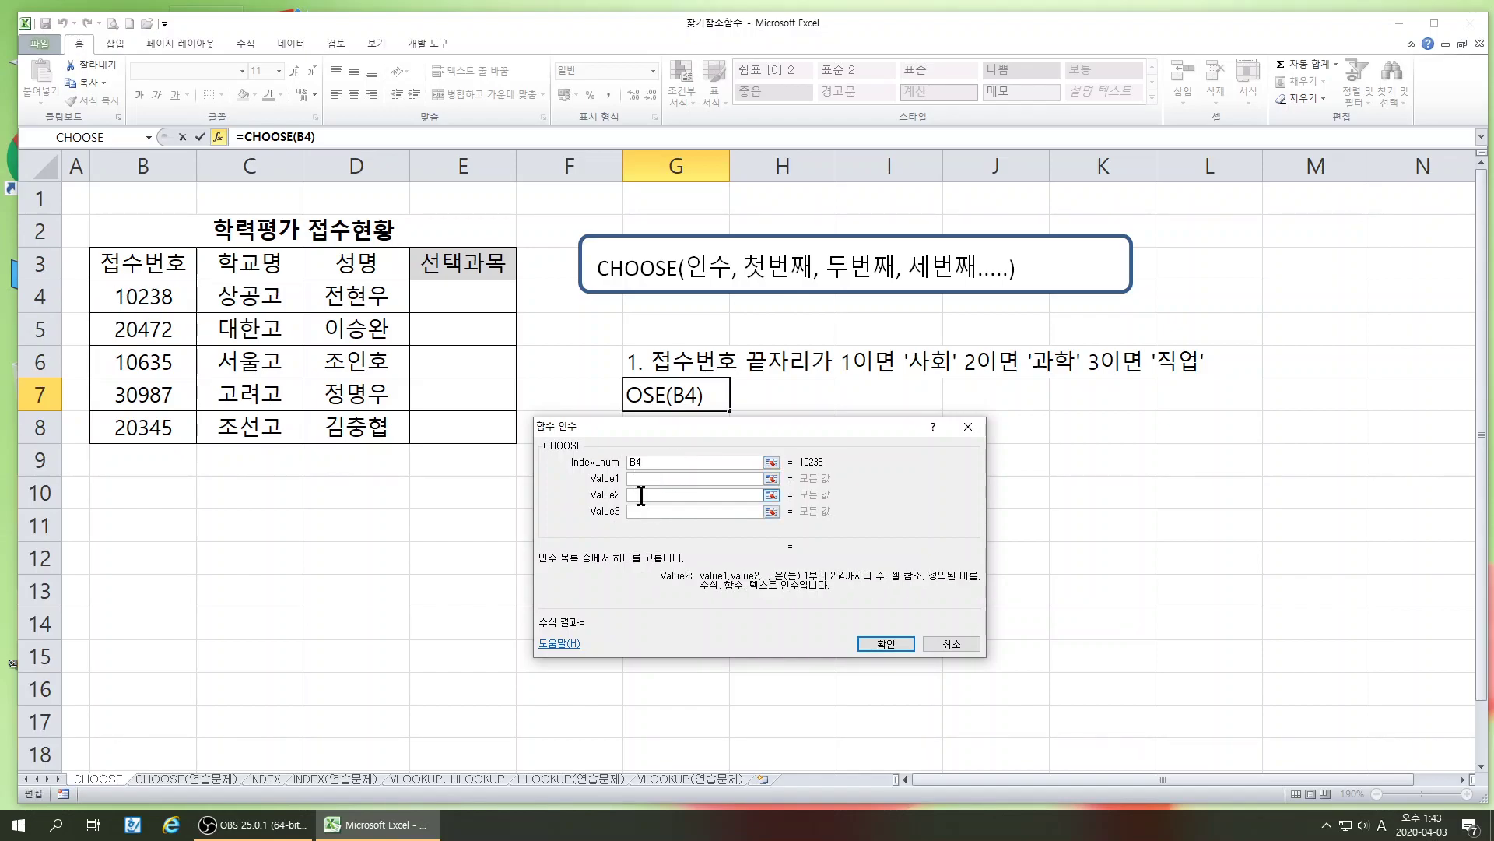
{"action": "left_click", "coordinate": [651, 461]}
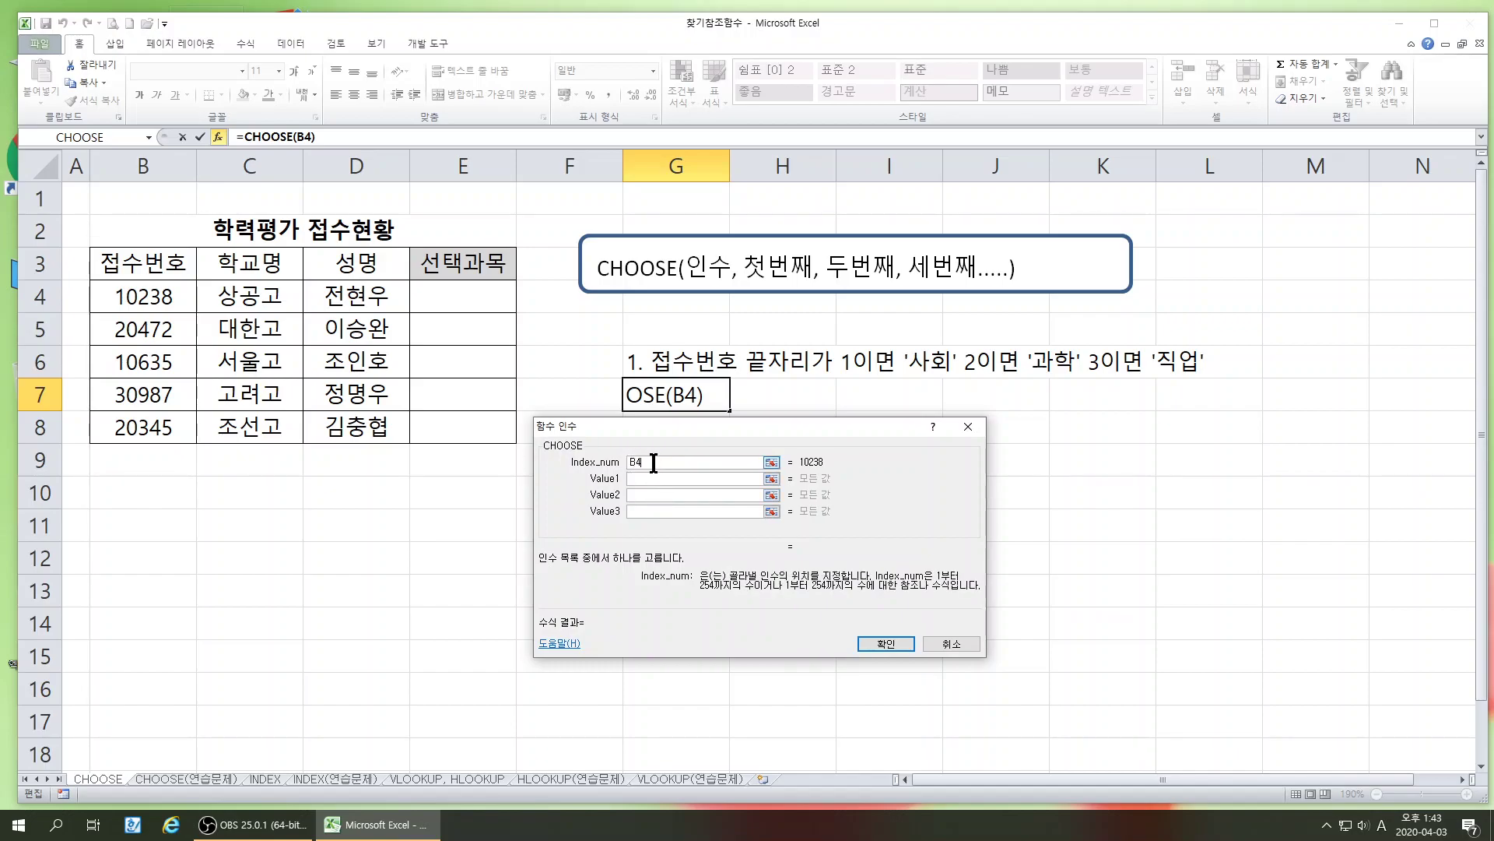
{"action": "left_click", "coordinate": [650, 511]}
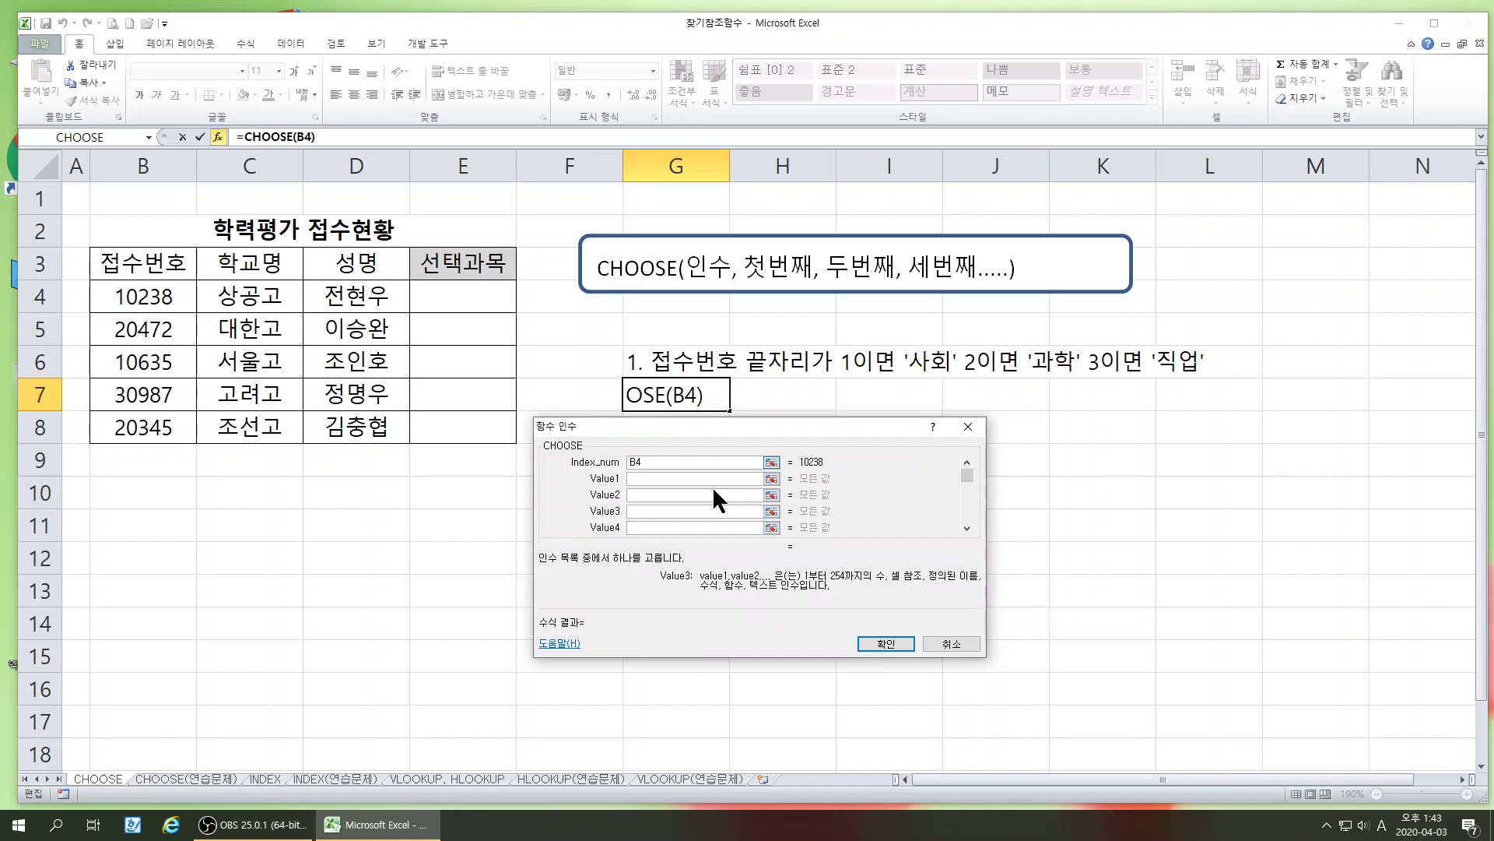
{"action": "left_click_drag", "start_coordinate": [965, 476], "coordinate": [969, 543]}
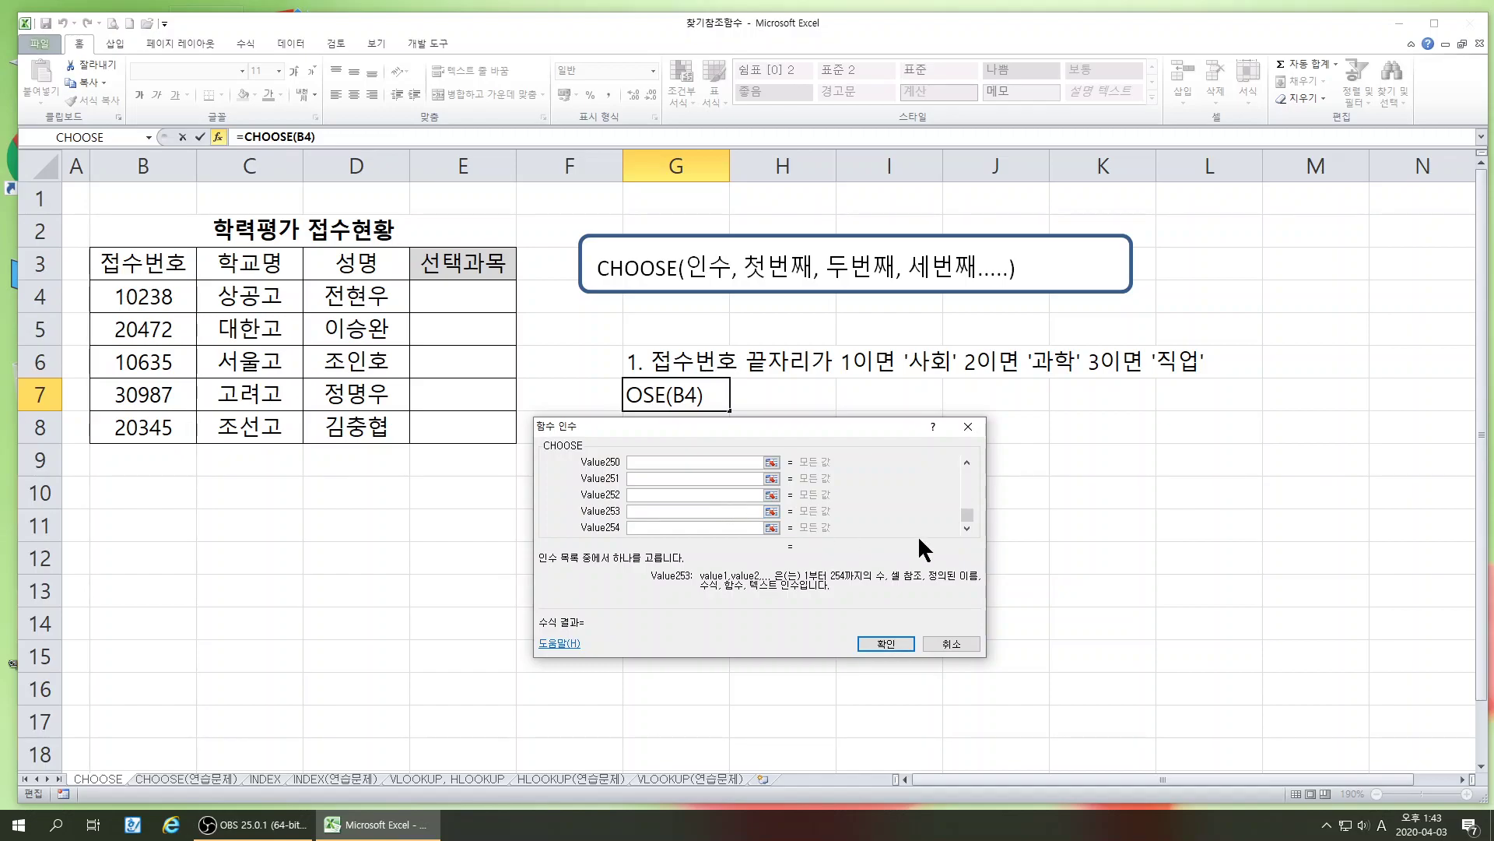
{"action": "left_click_drag", "start_coordinate": [968, 514], "coordinate": [967, 465]}
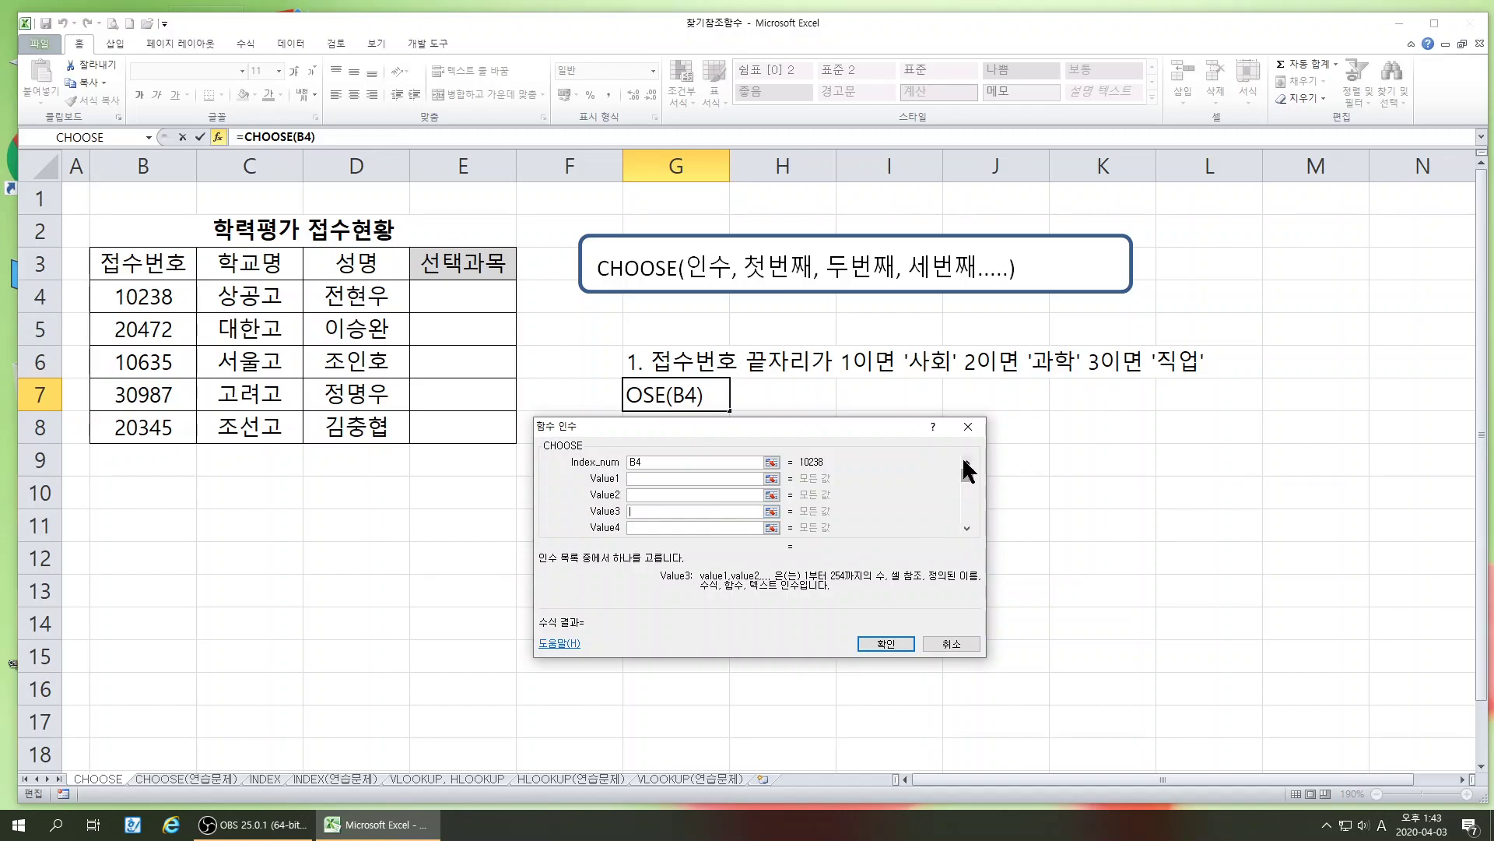
{"action": "left_click", "coordinate": [661, 511]}
{"action": "left_click", "coordinate": [965, 529]}
{"action": "left_click", "coordinate": [638, 528]}
Try a quoted space as the Value5 argument, clear it and cancel the CHOOSE function
{"action": "type", "text": "\" \""}
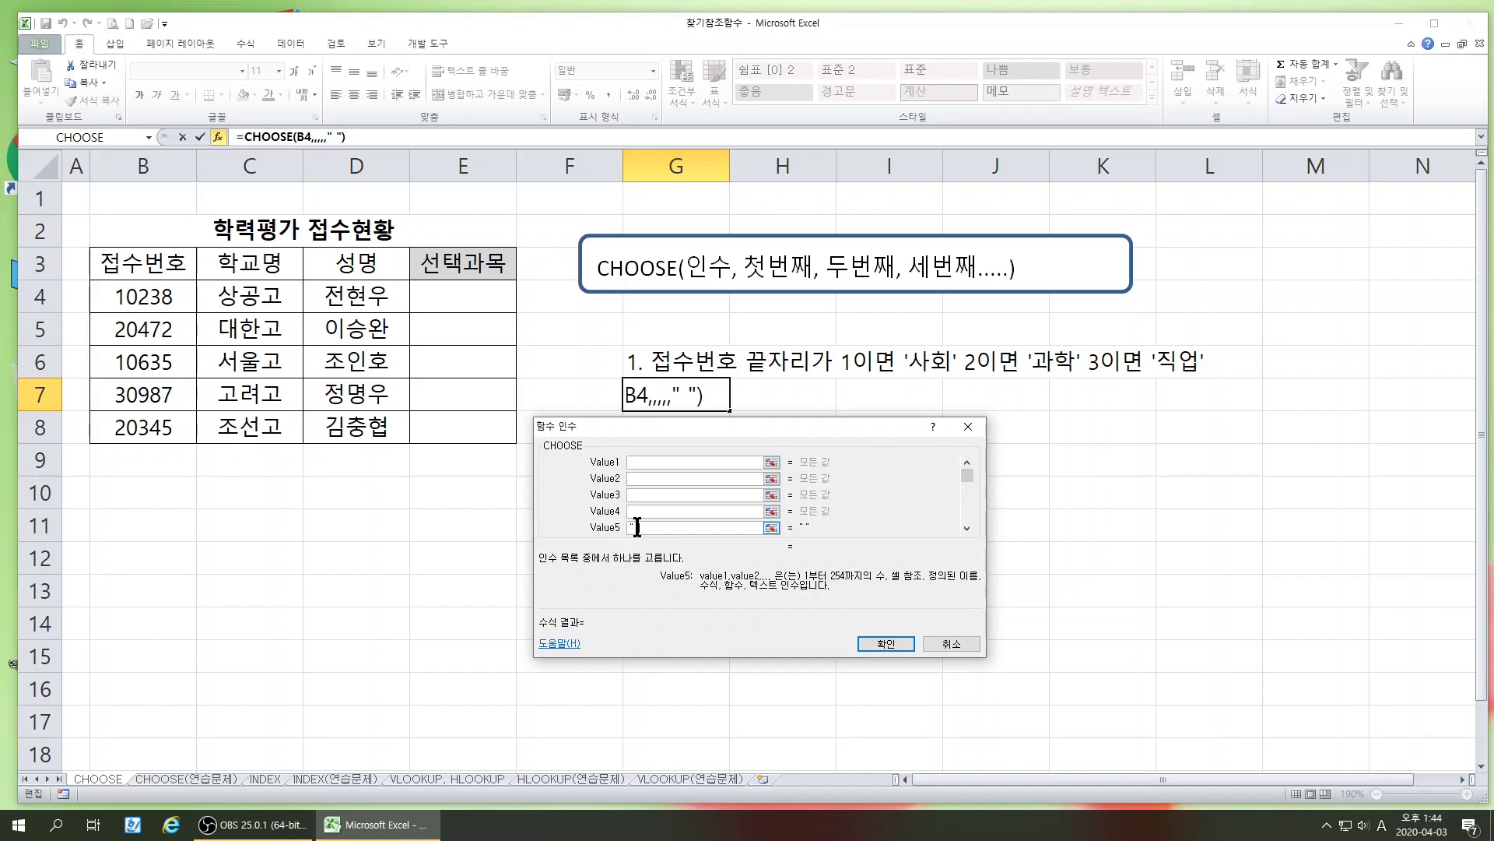
{"action": "key", "text": "BackSpace"}
{"action": "key", "text": "BackSpace"}
{"action": "key", "text": "BackSpace"}
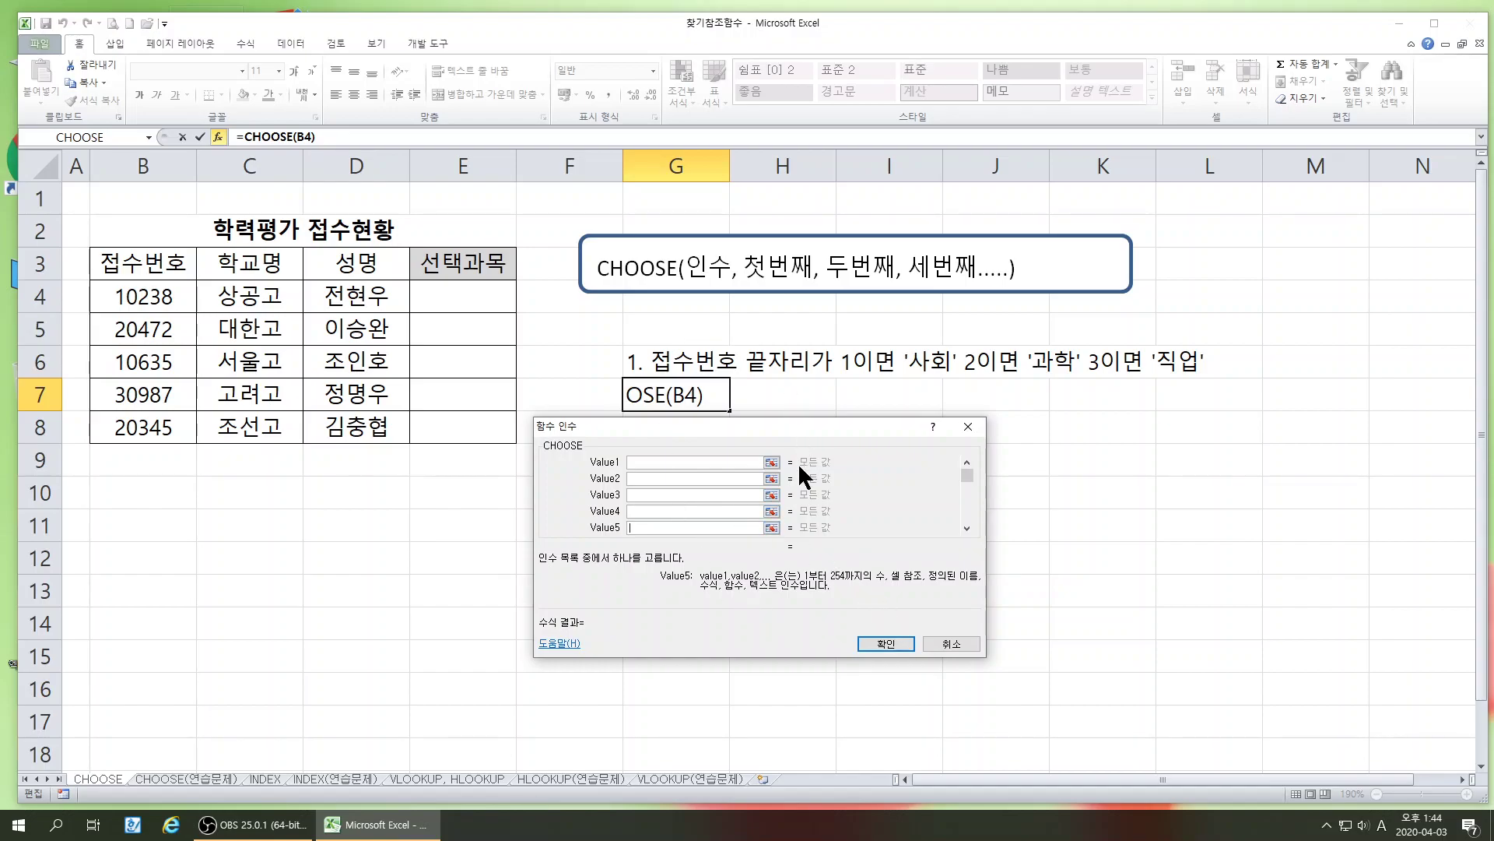
{"action": "left_click", "coordinate": [954, 646]}
{"action": "left_click", "coordinate": [727, 522]}
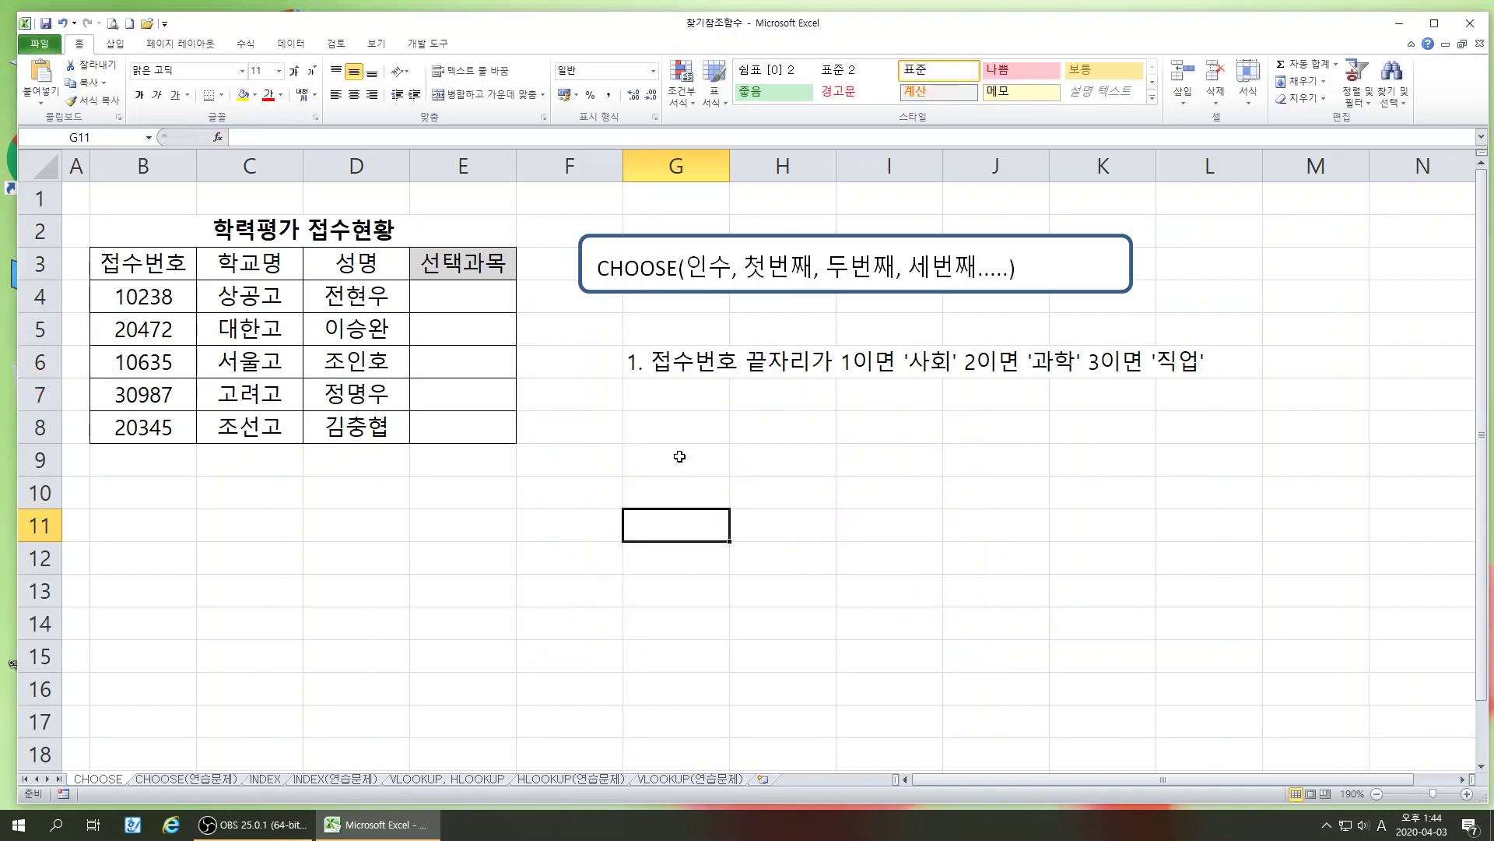
{"action": "left_click", "coordinate": [671, 427]}
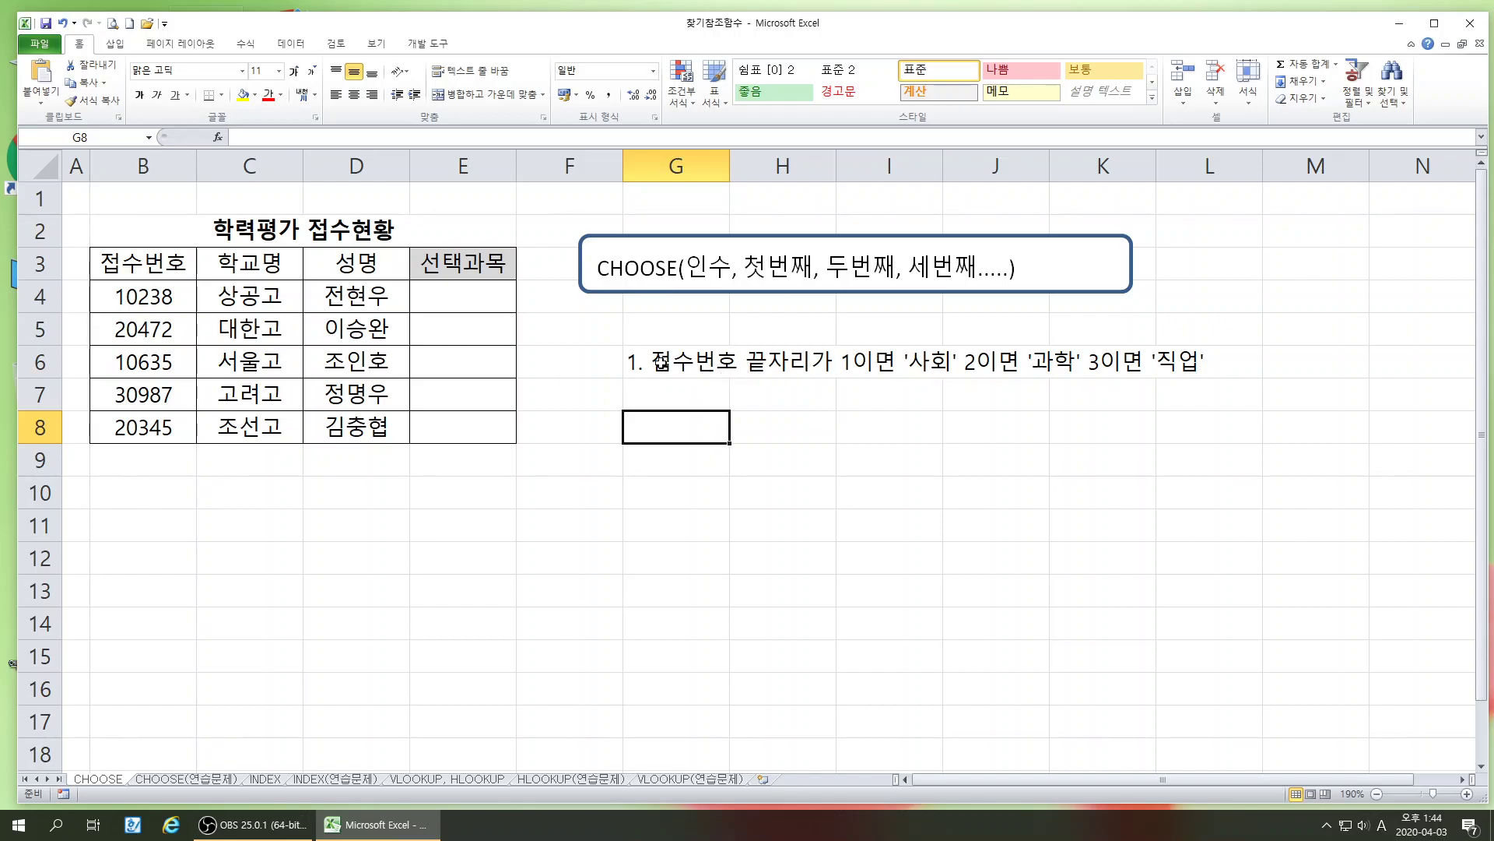
Change 끝자리 to 앞자리 in the instruction text in cell G6
{"action": "double_click", "coordinate": [746, 364]}
{"action": "left_click_drag", "start_coordinate": [746, 362], "coordinate": [770, 366]}
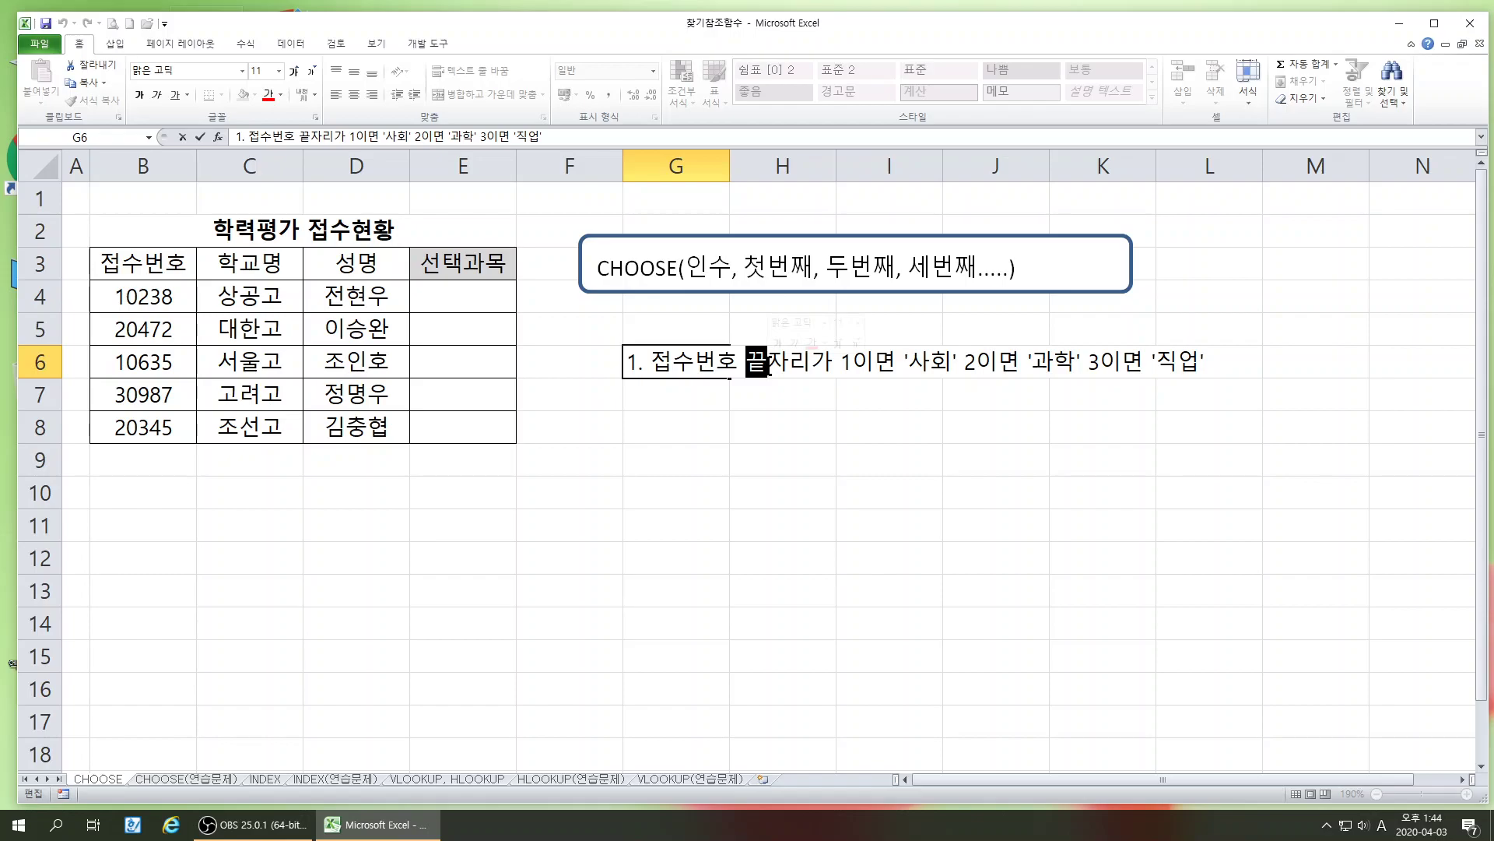
{"action": "type", "text": "DKV"}
{"action": "key", "text": "BackSpace"}
{"action": "key", "text": "BackSpace"}
{"action": "key", "text": "BackSpace"}
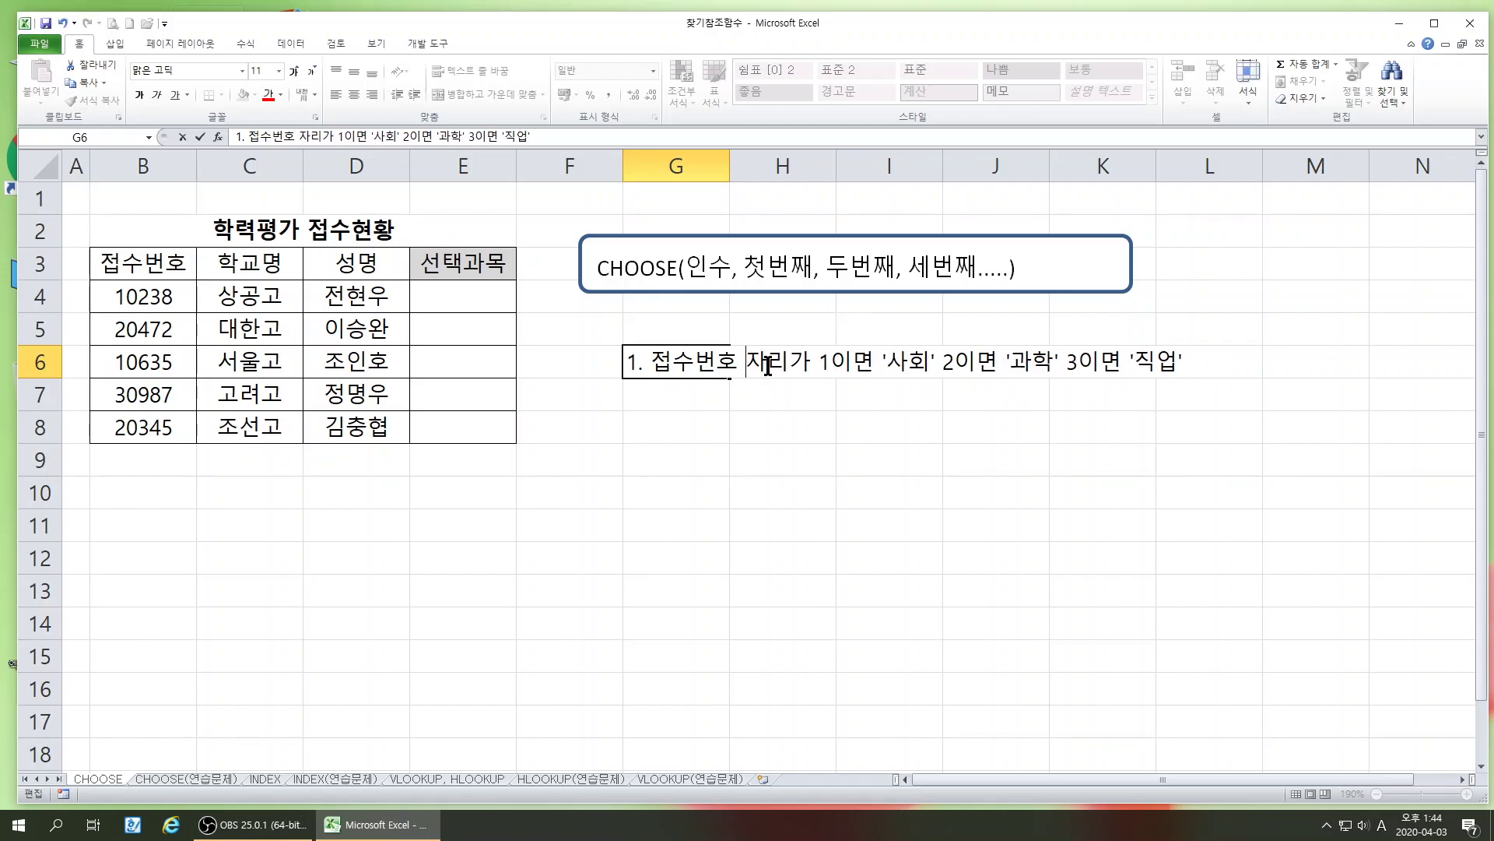
{"action": "key", "text": "Hangul"}
{"action": "type", "text": "앞"}
{"action": "key", "text": "Return"}
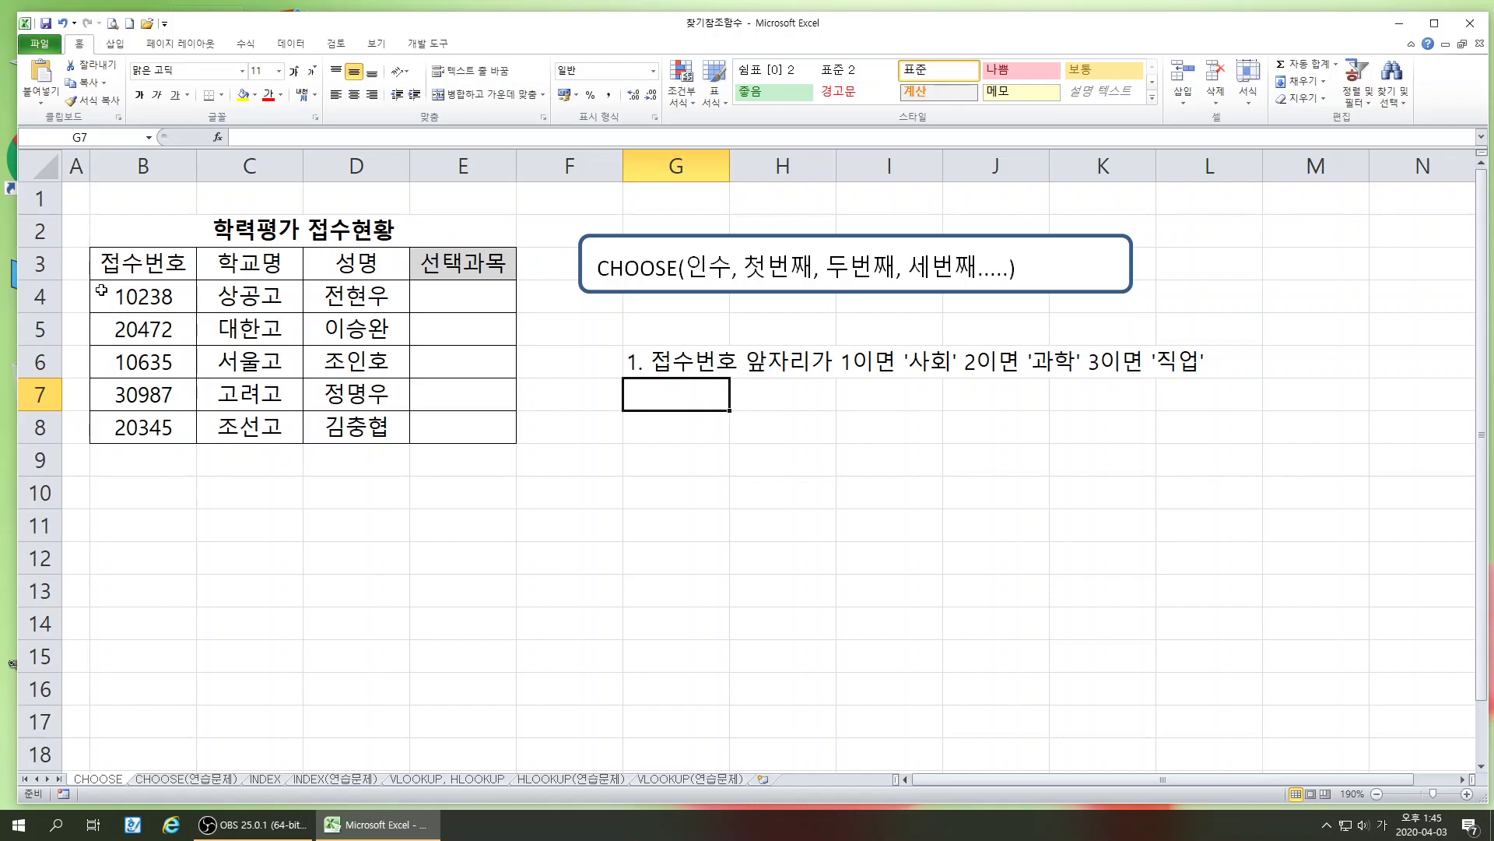
Begin the sample formula in cell G8 as plain text with CHOOSE(LEFT(B4,1)
{"action": "left_click", "coordinate": [658, 434]}
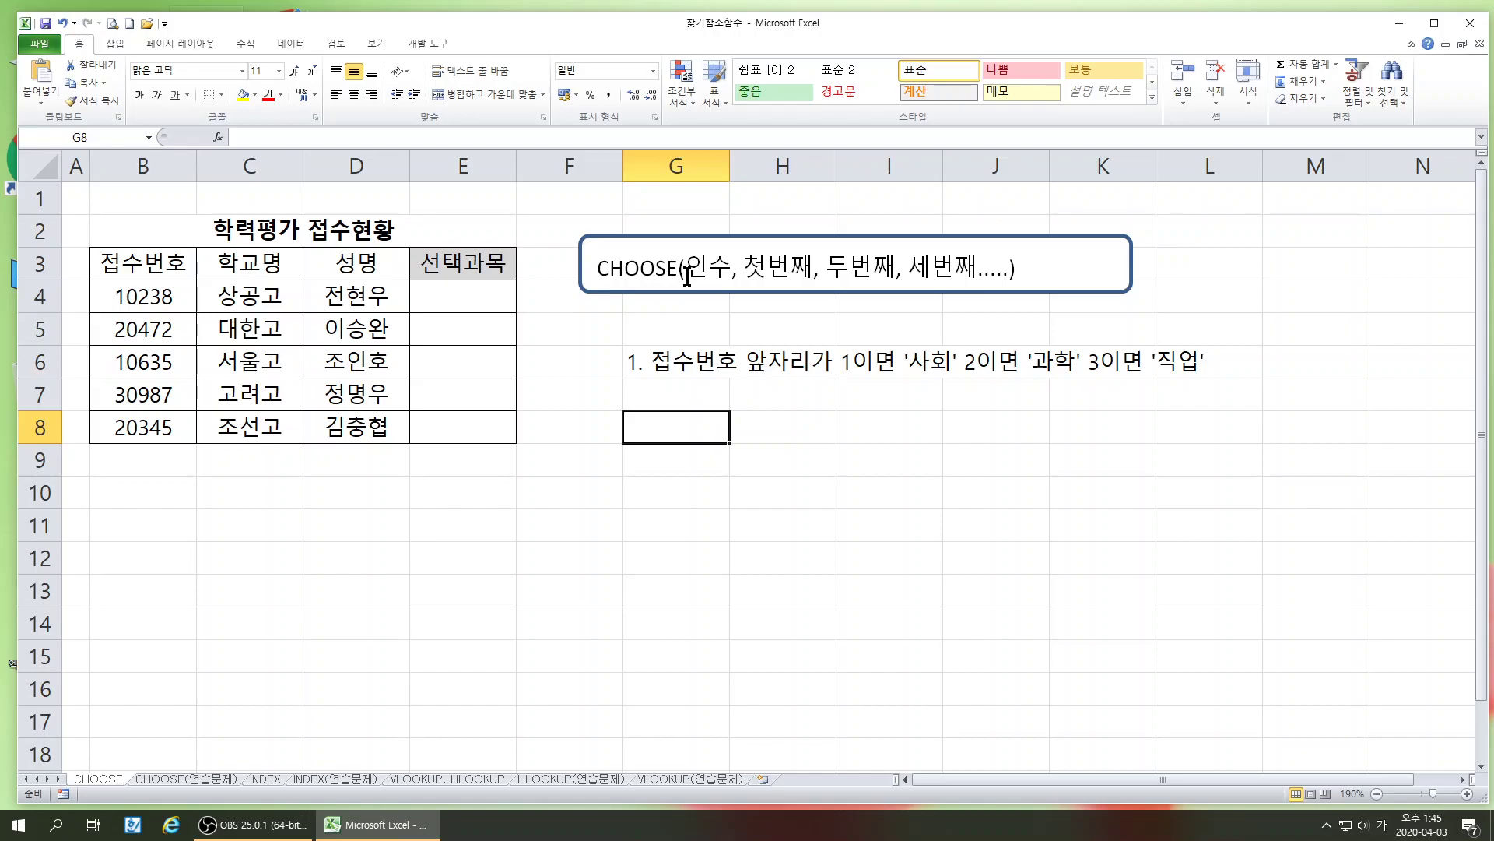
{"action": "type", "text": "ㅊ"}
{"action": "key", "text": "BackSpace"}
{"action": "key", "text": "Hangul"}
{"action": "type", "text": "CHOOSE"}
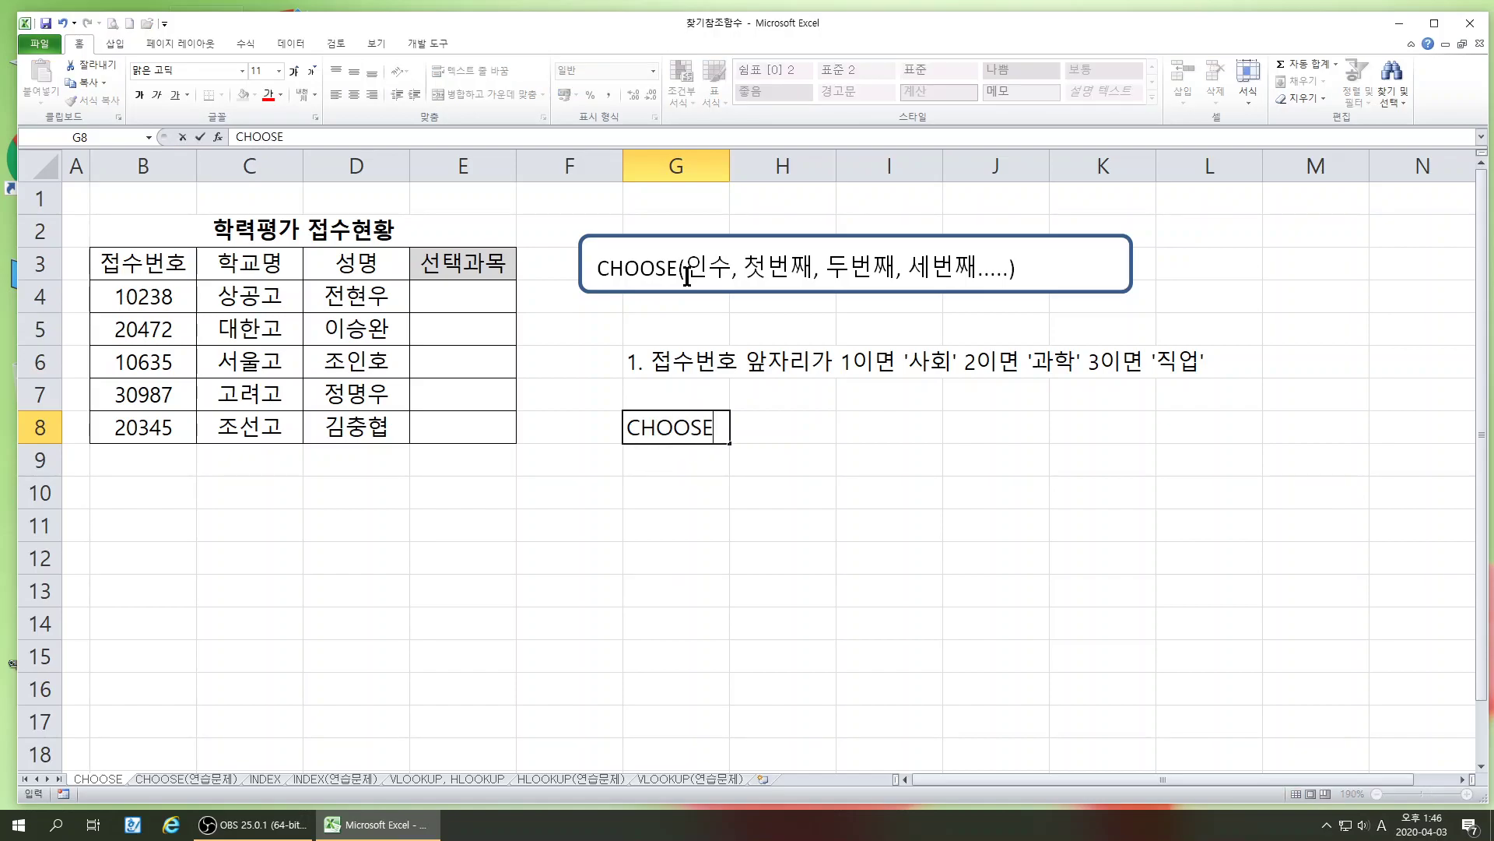
{"action": "type", "text": "("}
{"action": "type", "text": "LEFT(B"}
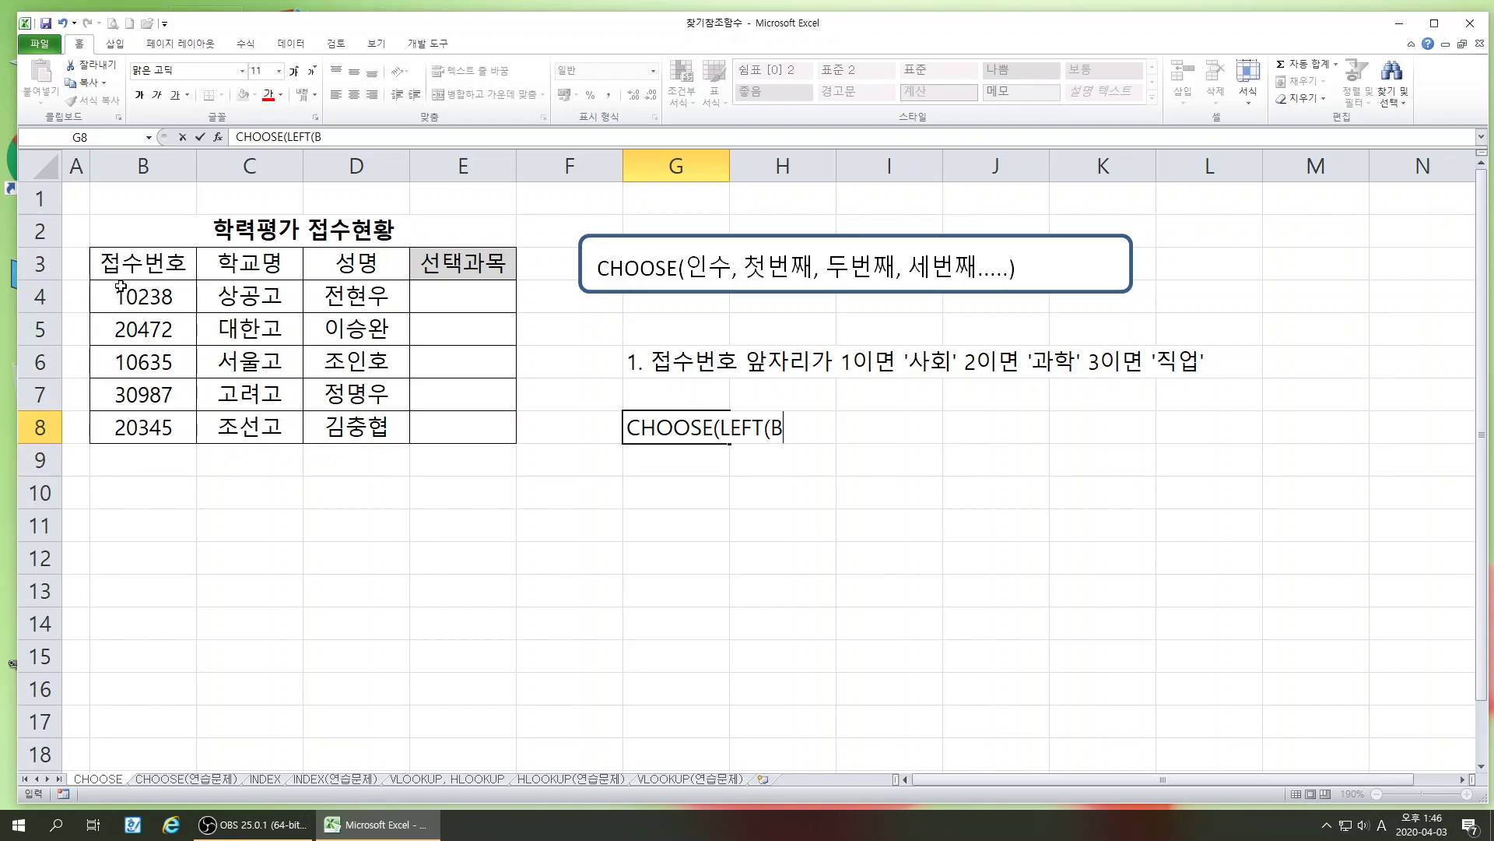
{"action": "type", "text": "4,1)"}
{"action": "left_click_drag", "start_coordinate": [720, 430], "coordinate": [815, 433]}
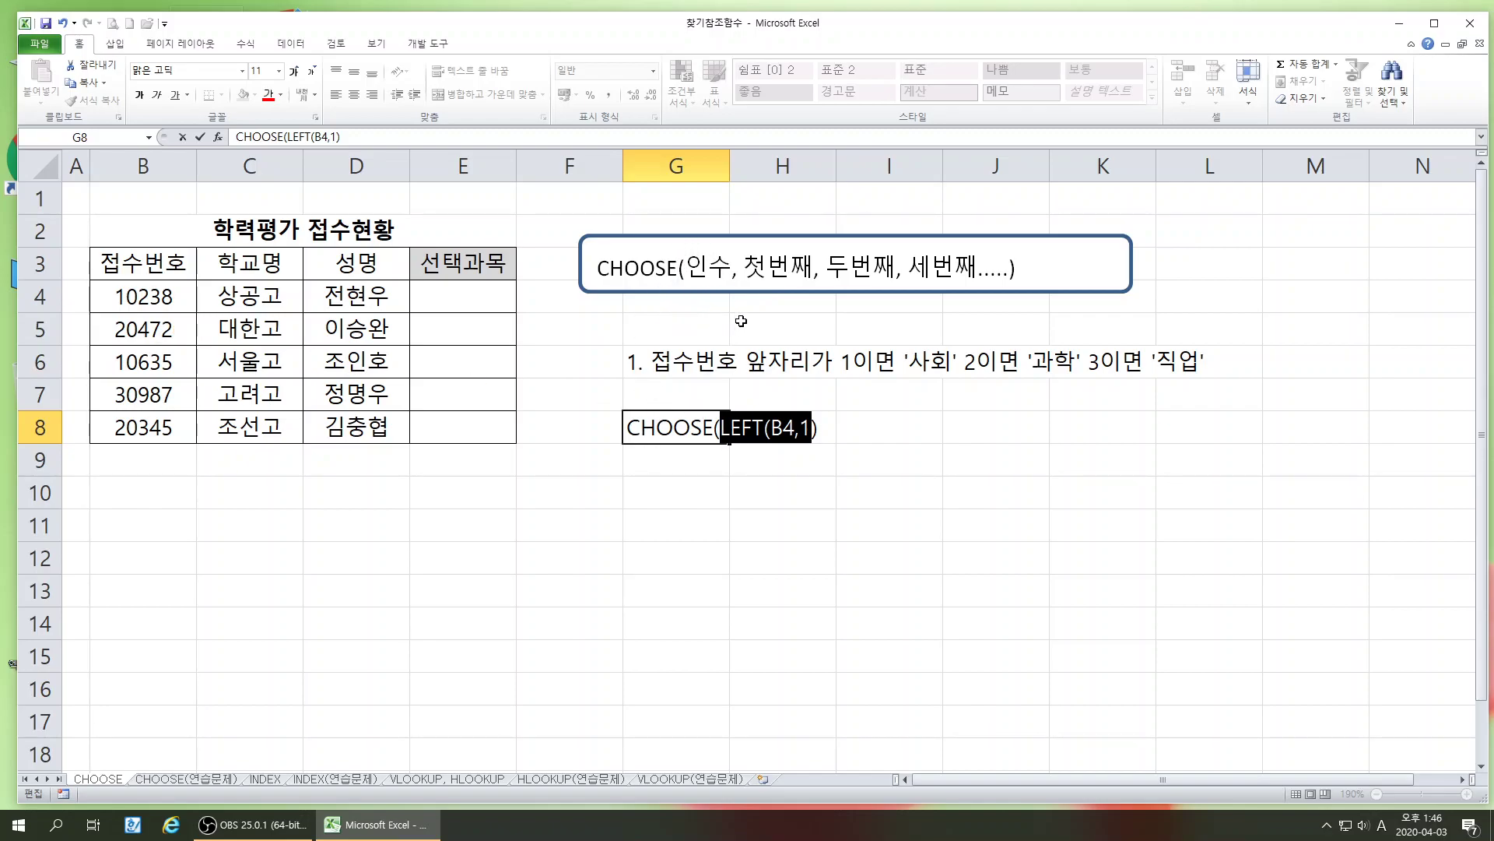
{"action": "left_click", "coordinate": [823, 429]}
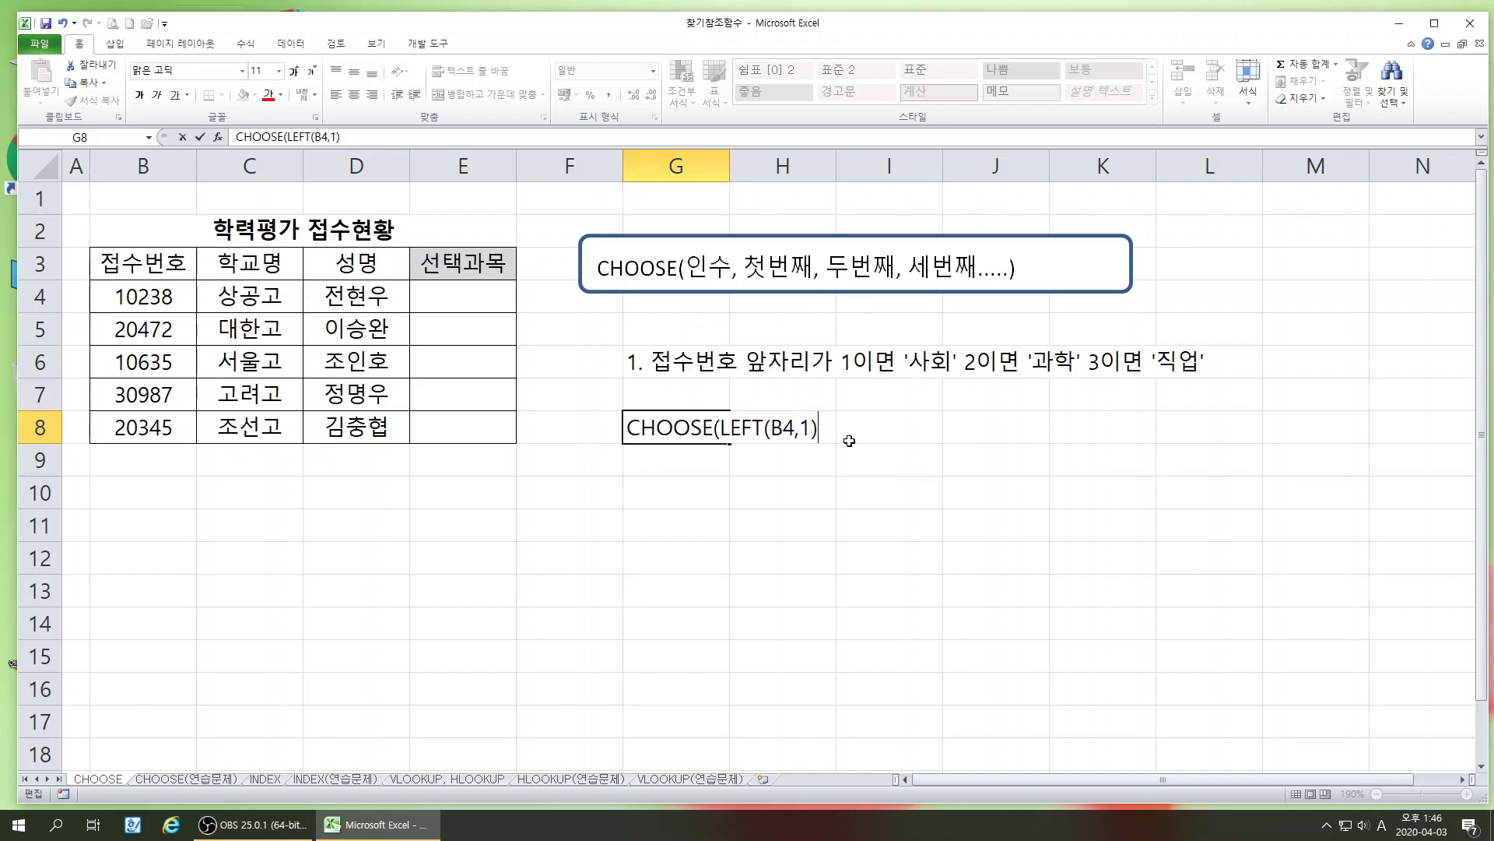
Complete the G8 sample formula text with the choices "사회","과학","직업" and a closing parenthesis
{"action": "type", "text": ","}
{"action": "type", "text": "\"사회\","}
{"action": "type", "text": "\"과학"}
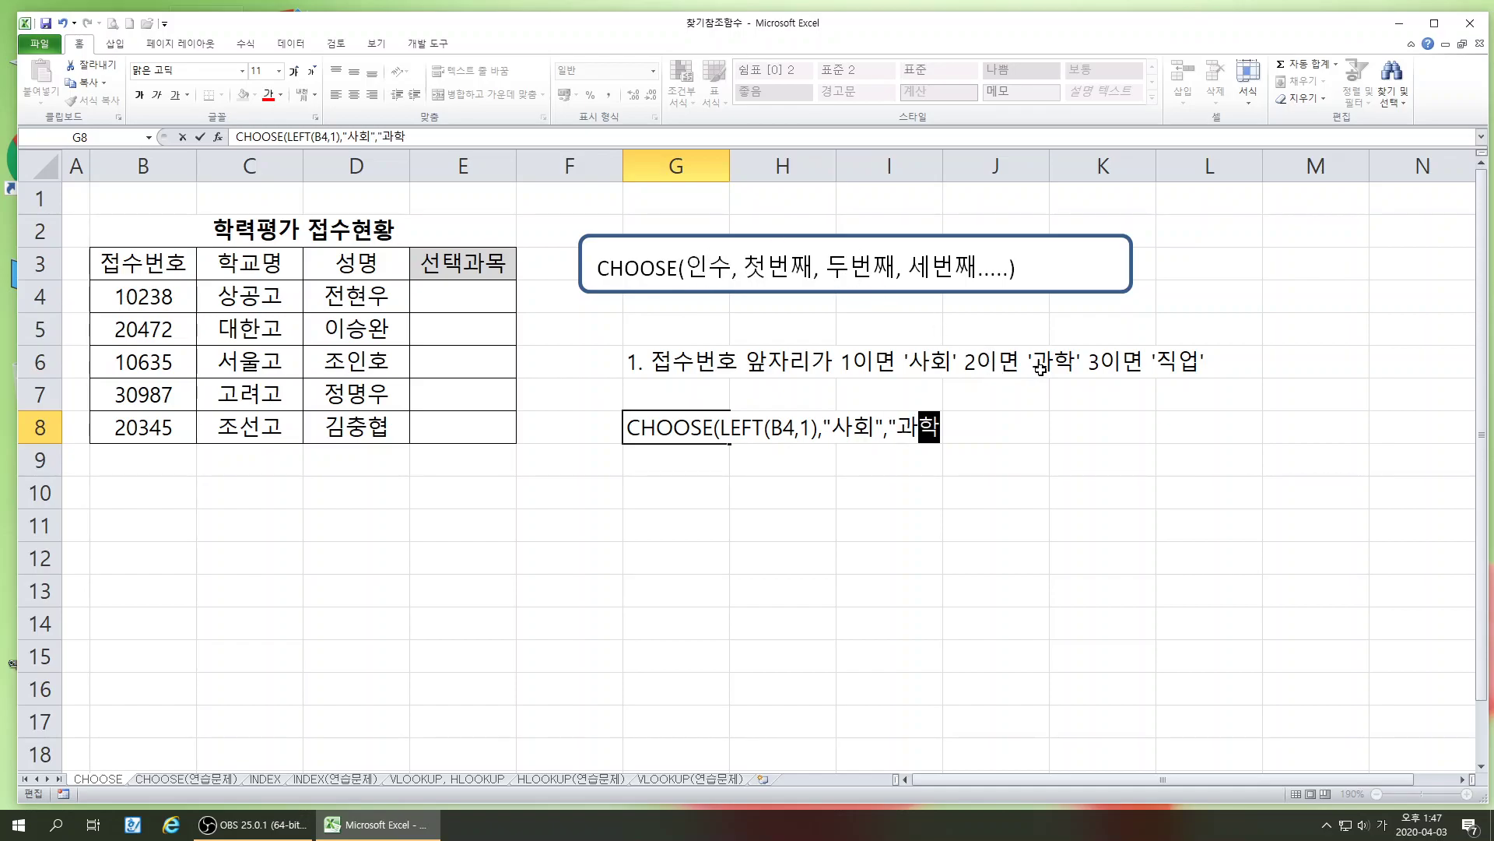
{"action": "type", "text": "\",\"직업\""}
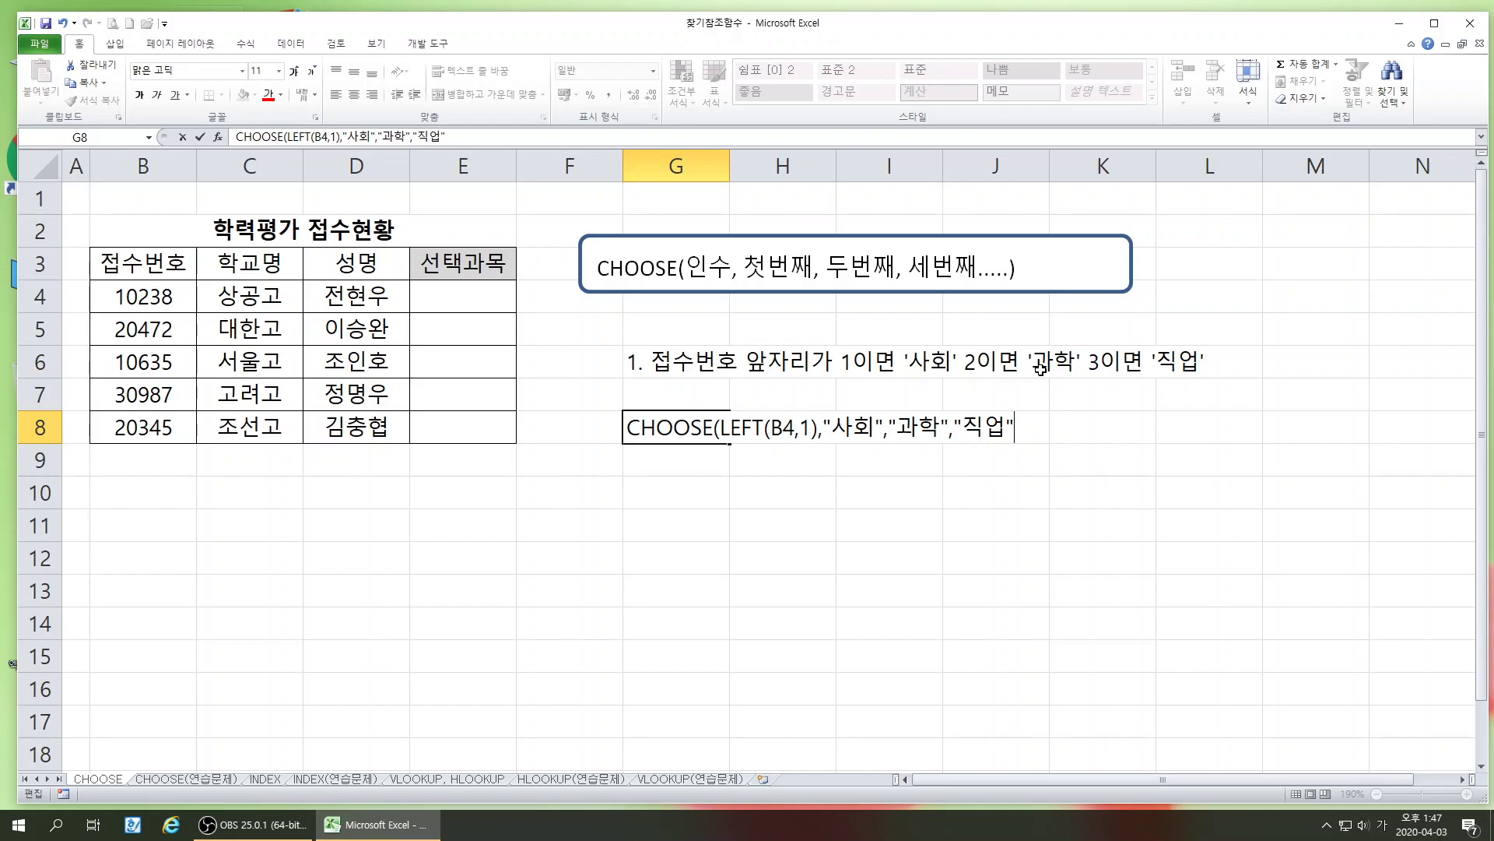
{"action": "type", "text": ")"}
{"action": "key", "text": "Return"}
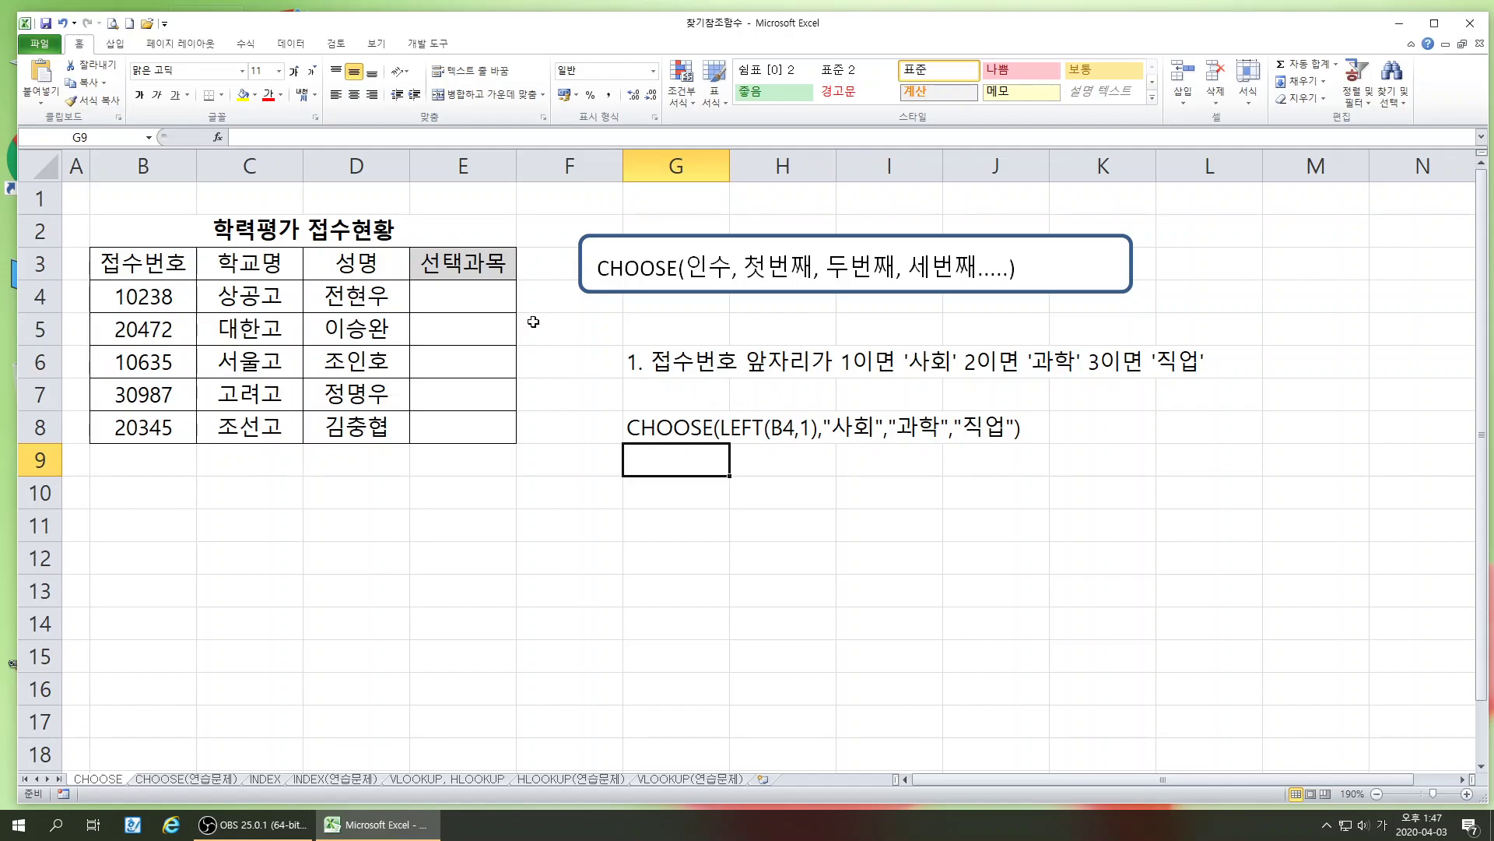
Insert a CHOOSE function in cell E4 and open its arguments, keeping the sample formula in G8 visible
{"action": "left_click", "coordinate": [457, 305]}
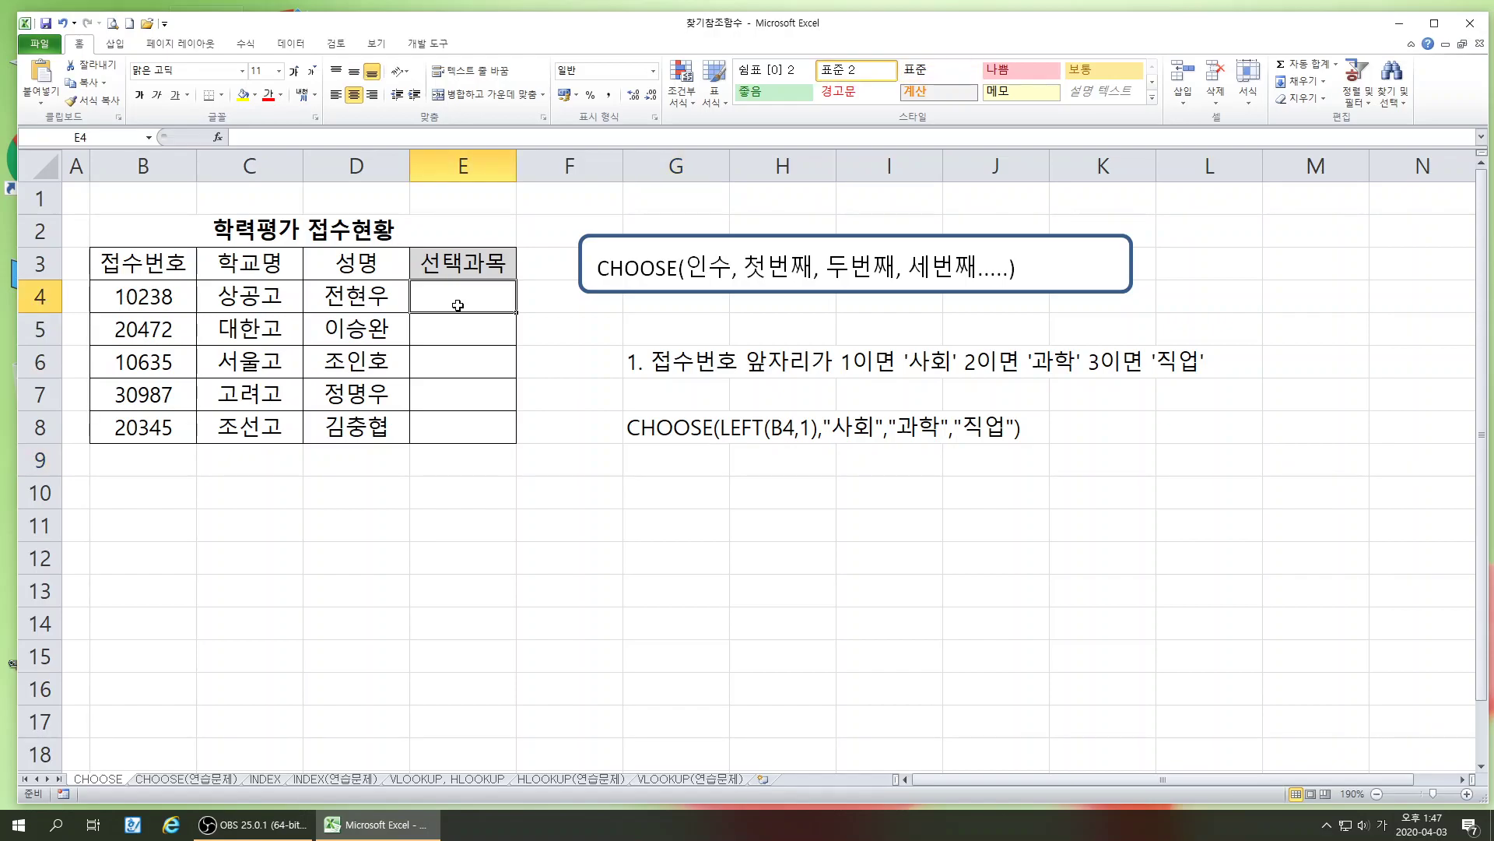
{"action": "left_click", "coordinate": [218, 137]}
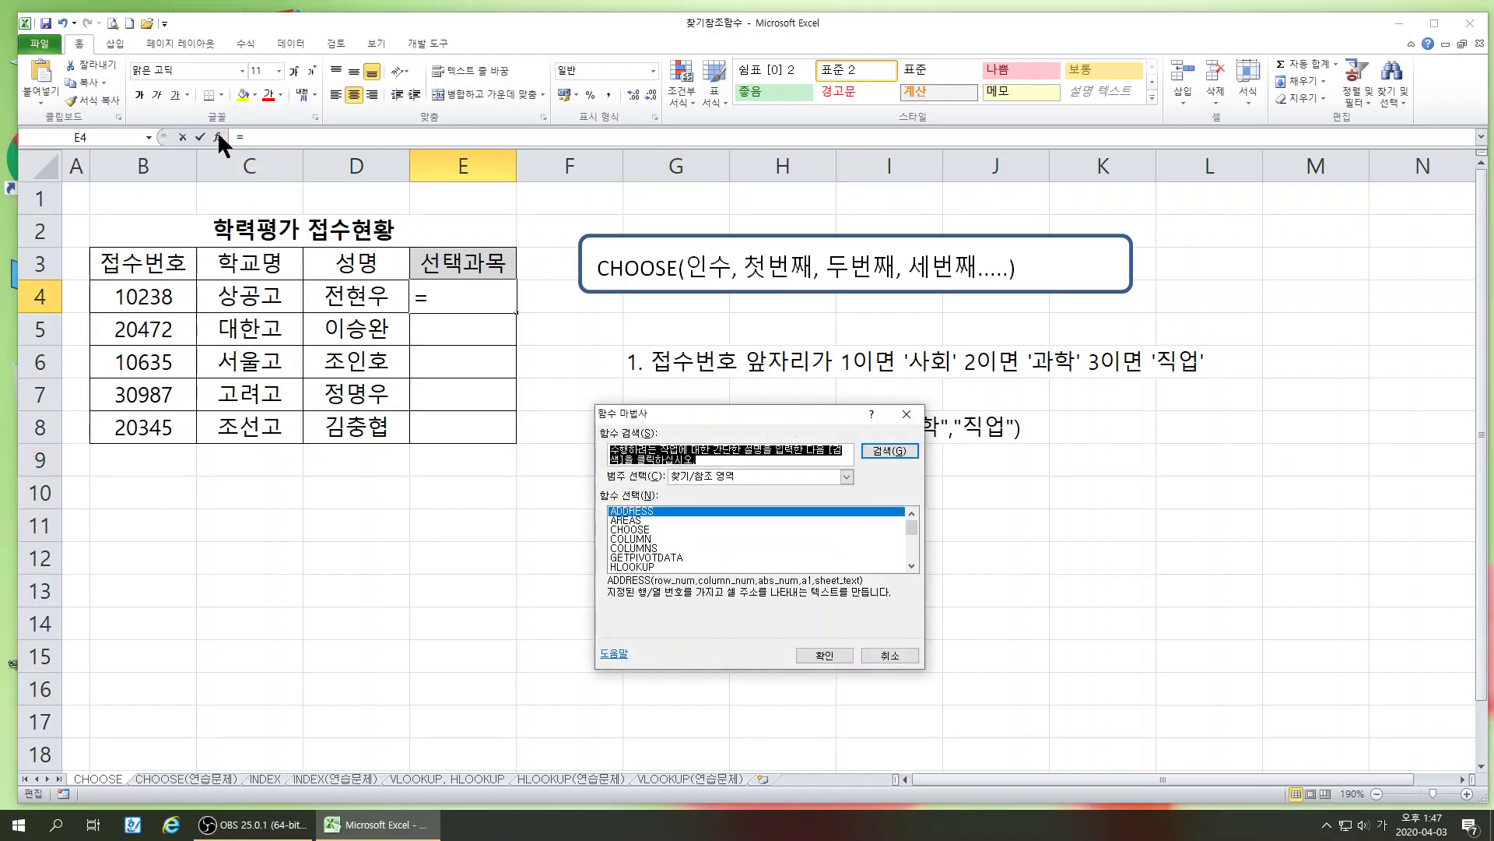
{"action": "left_click", "coordinate": [634, 530]}
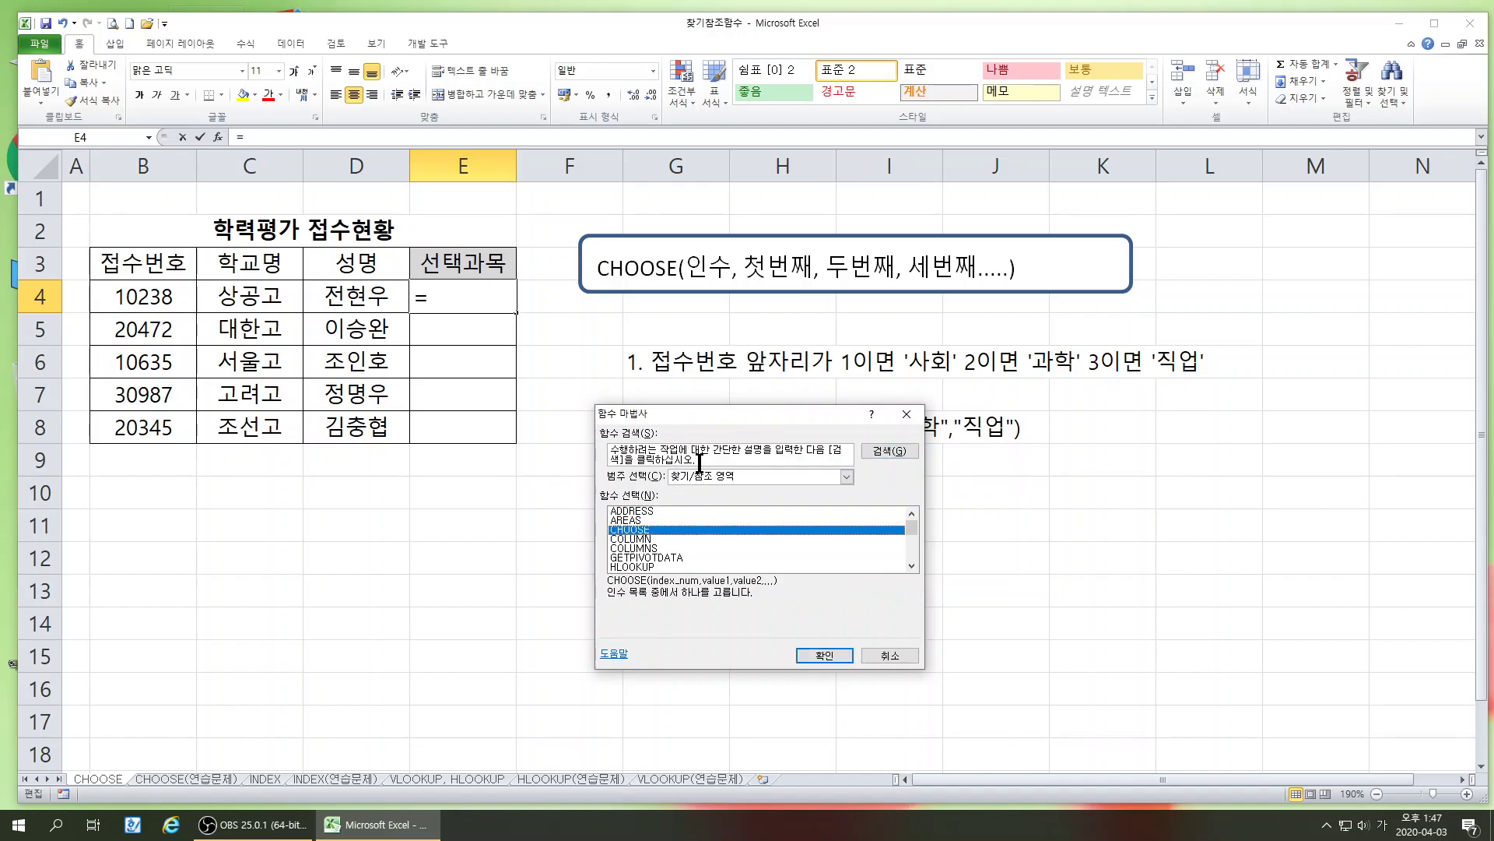
{"action": "left_click_drag", "start_coordinate": [698, 419], "coordinate": [729, 466]}
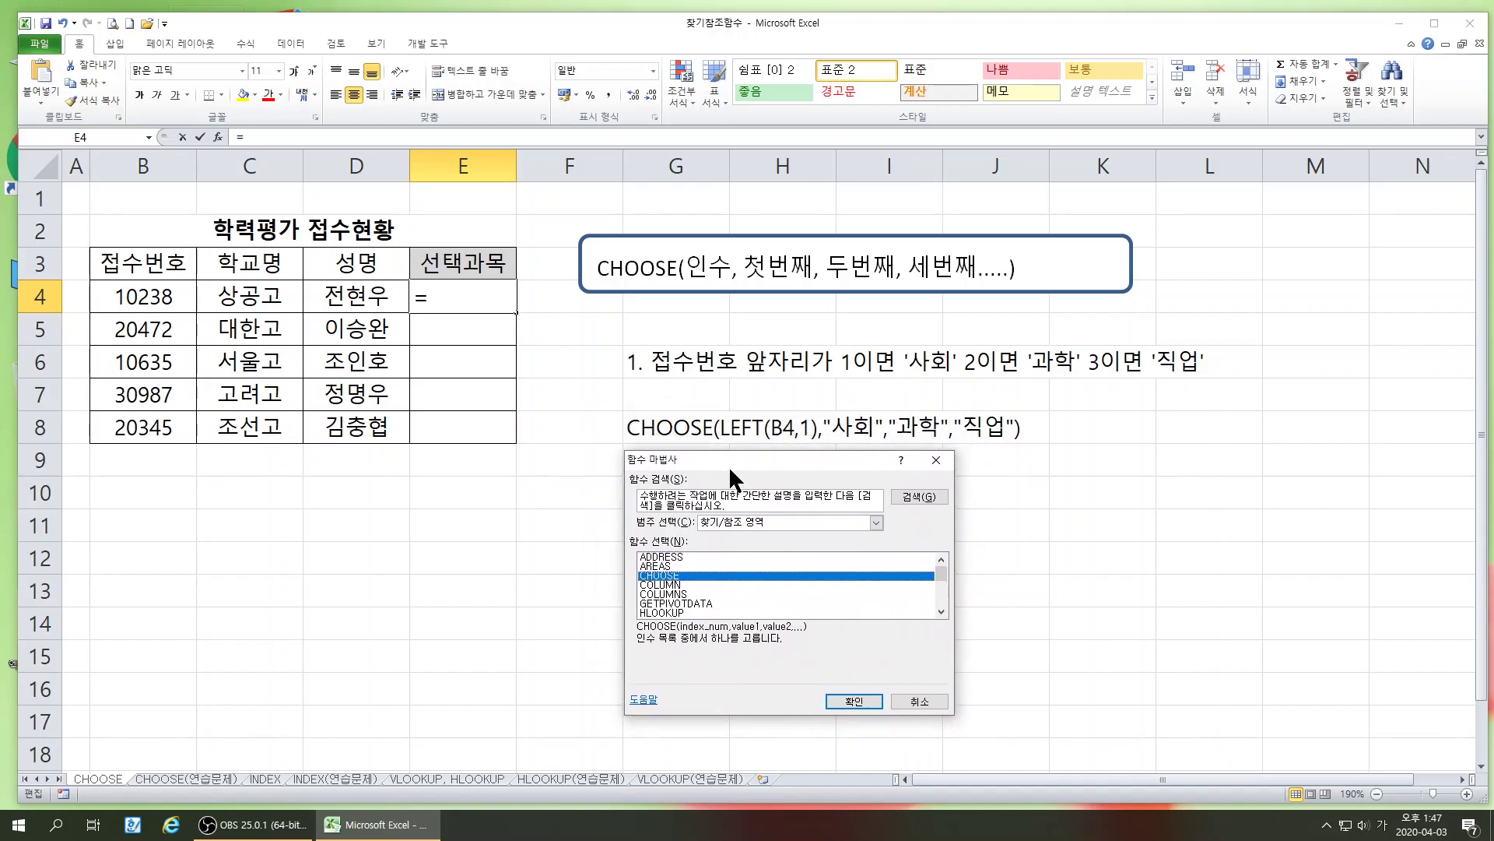
{"action": "left_click", "coordinate": [852, 701]}
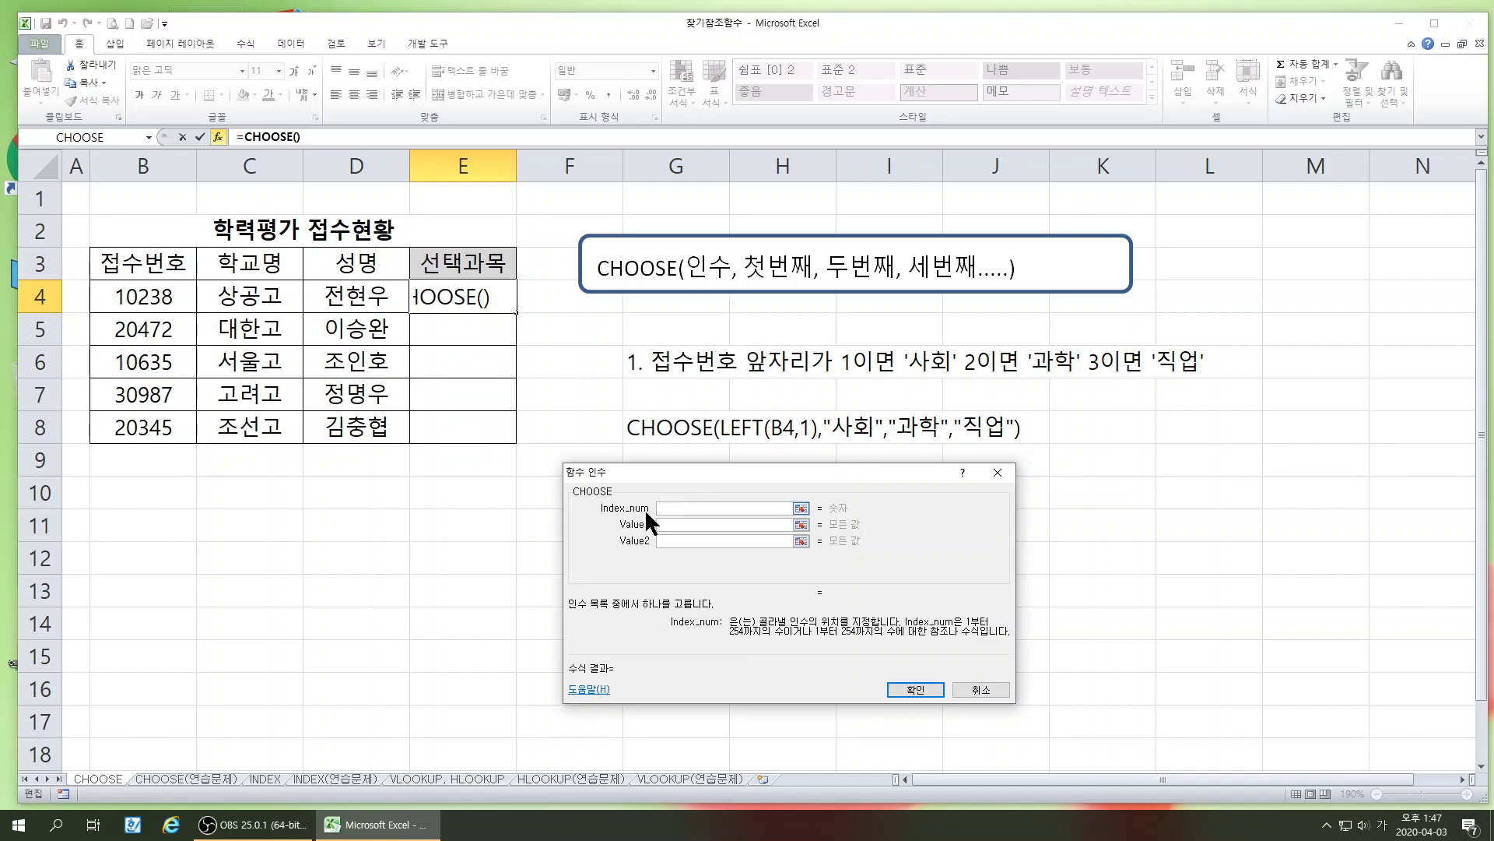
{"action": "left_click", "coordinate": [154, 295]}
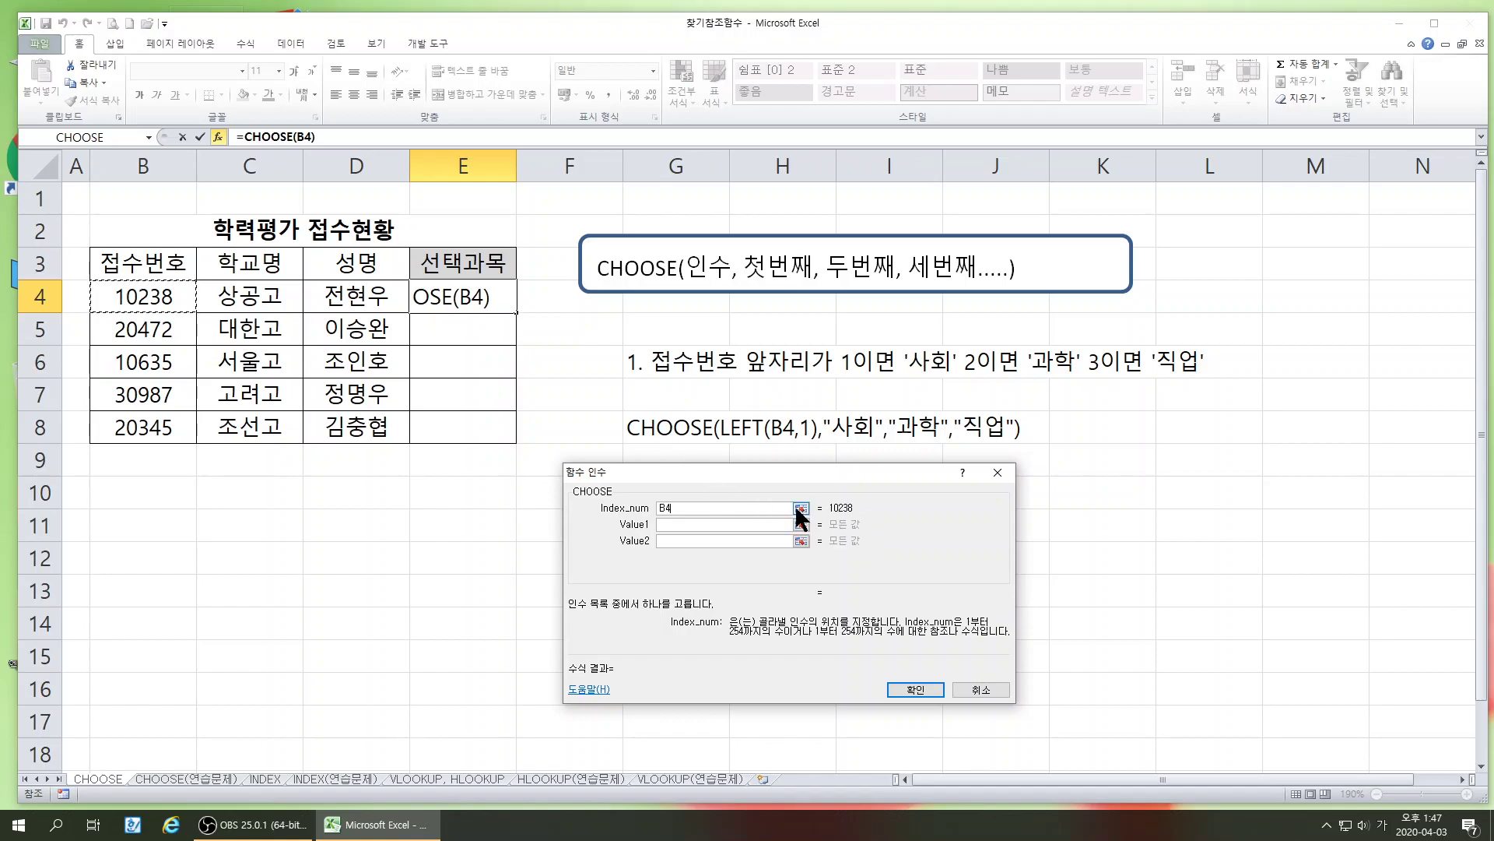
{"action": "left_click_drag", "start_coordinate": [703, 509], "coordinate": [632, 514]}
{"action": "key", "text": "BackSpace"}
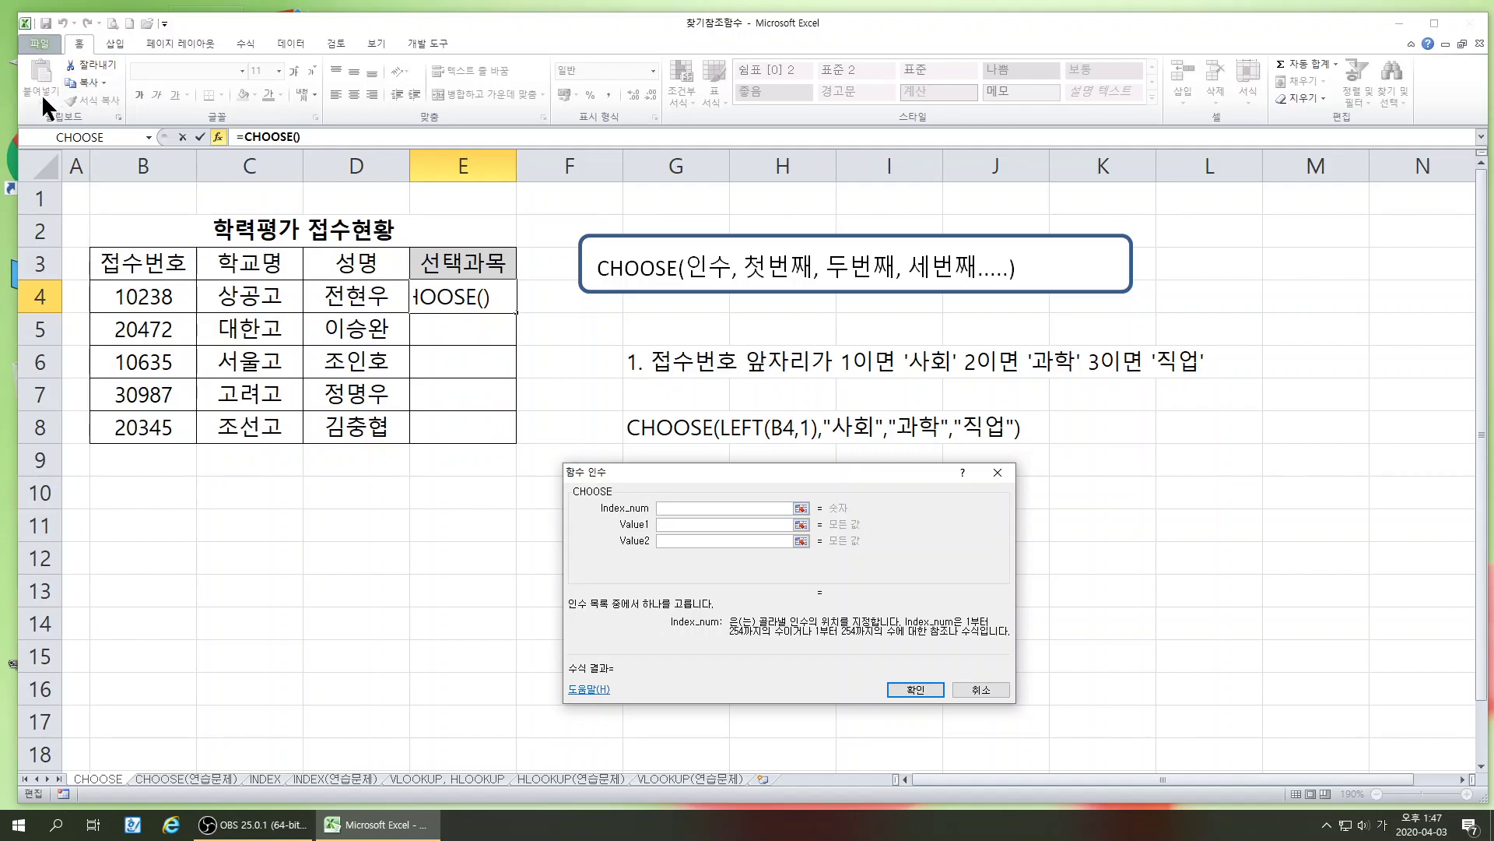
Nest the LEFT function from the 텍스트 category as the Index_num argument of CHOOSE in cell E4
{"action": "left_click", "coordinate": [147, 137]}
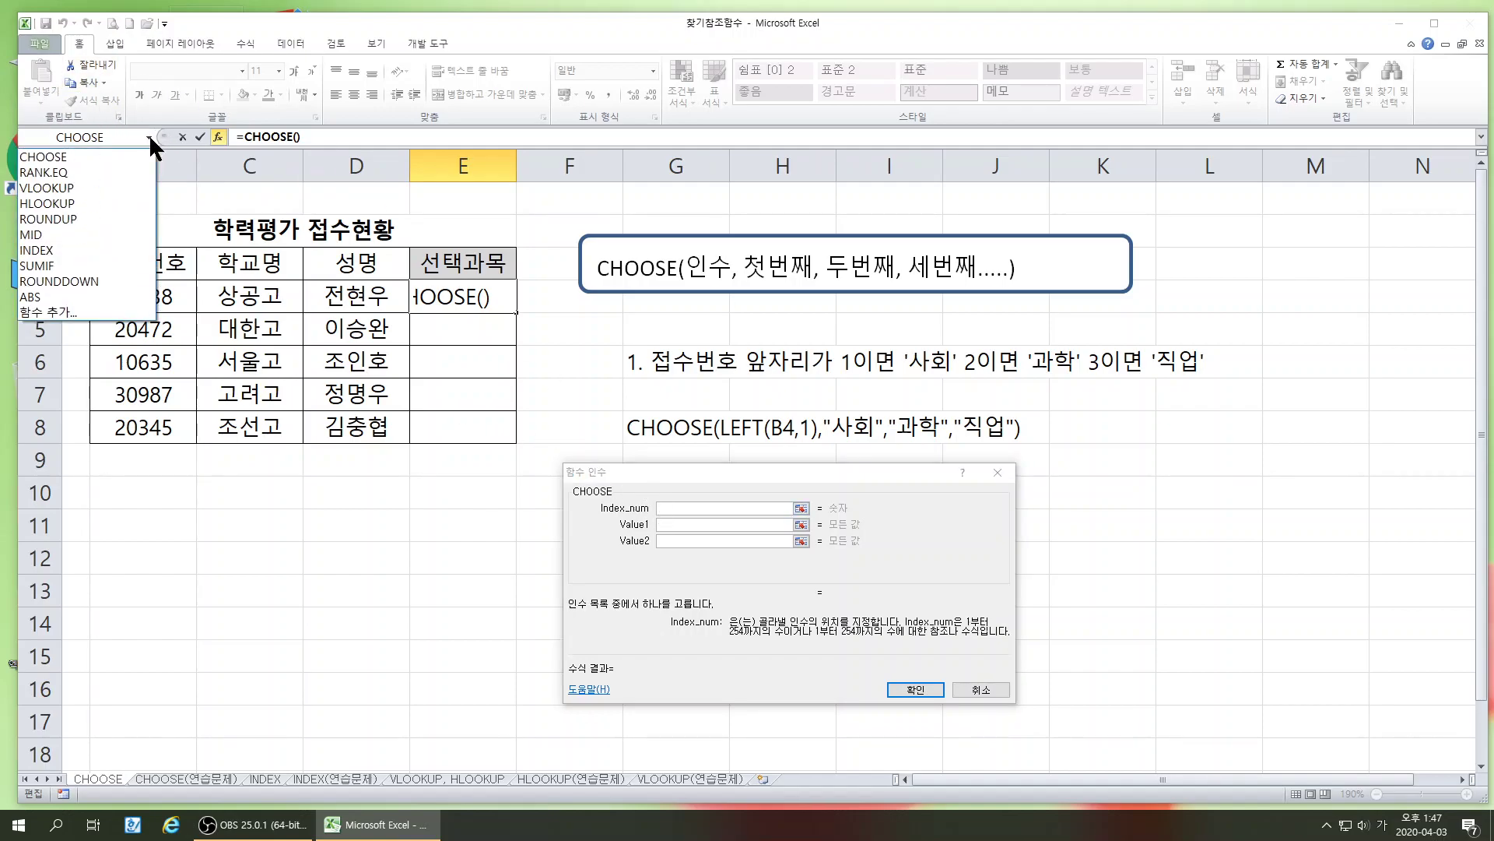
{"action": "left_click", "coordinate": [64, 314]}
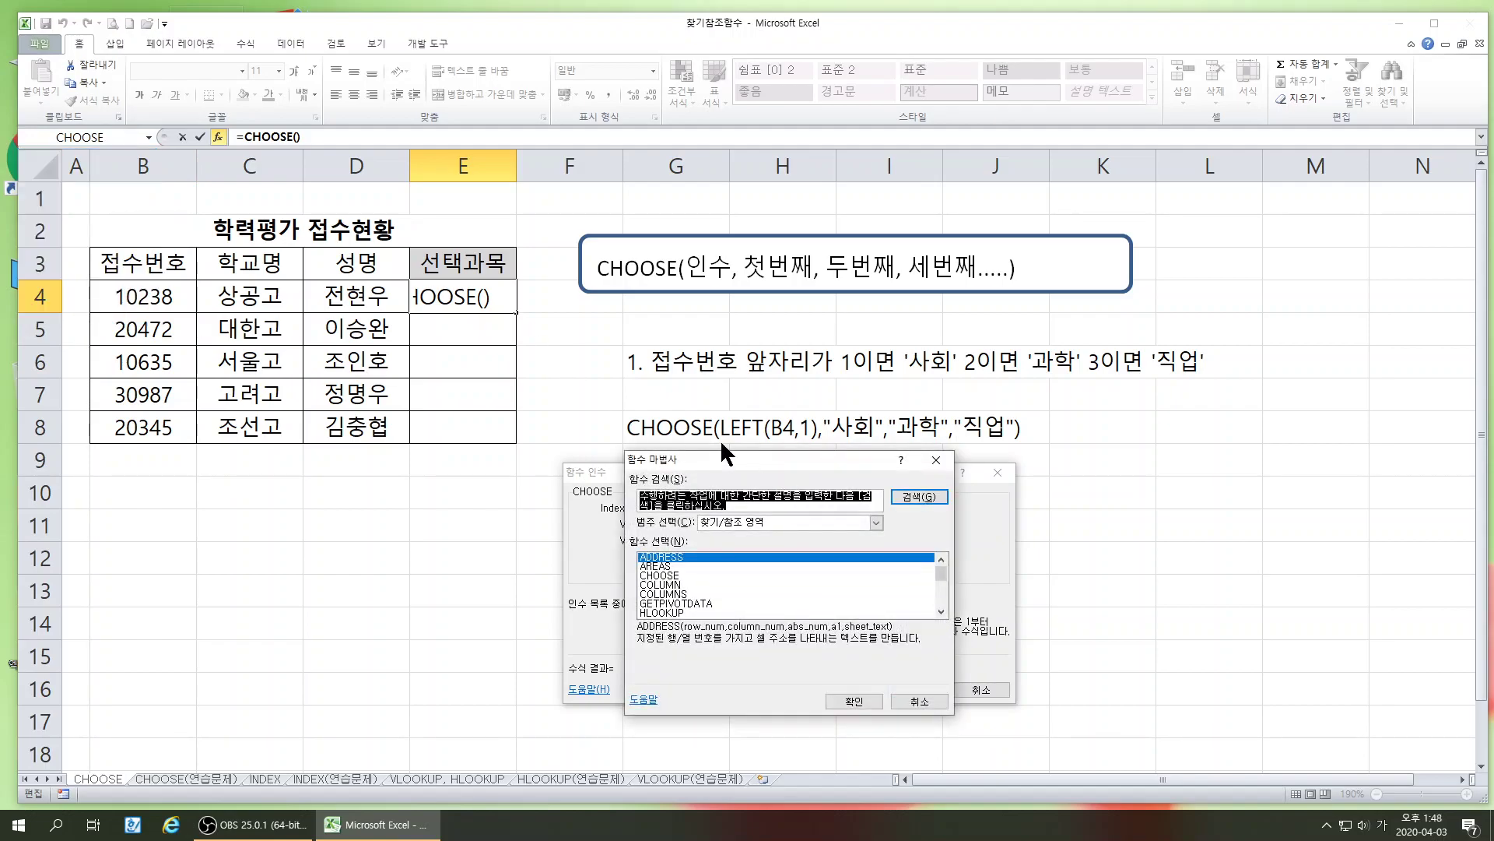
{"action": "left_click", "coordinate": [876, 522]}
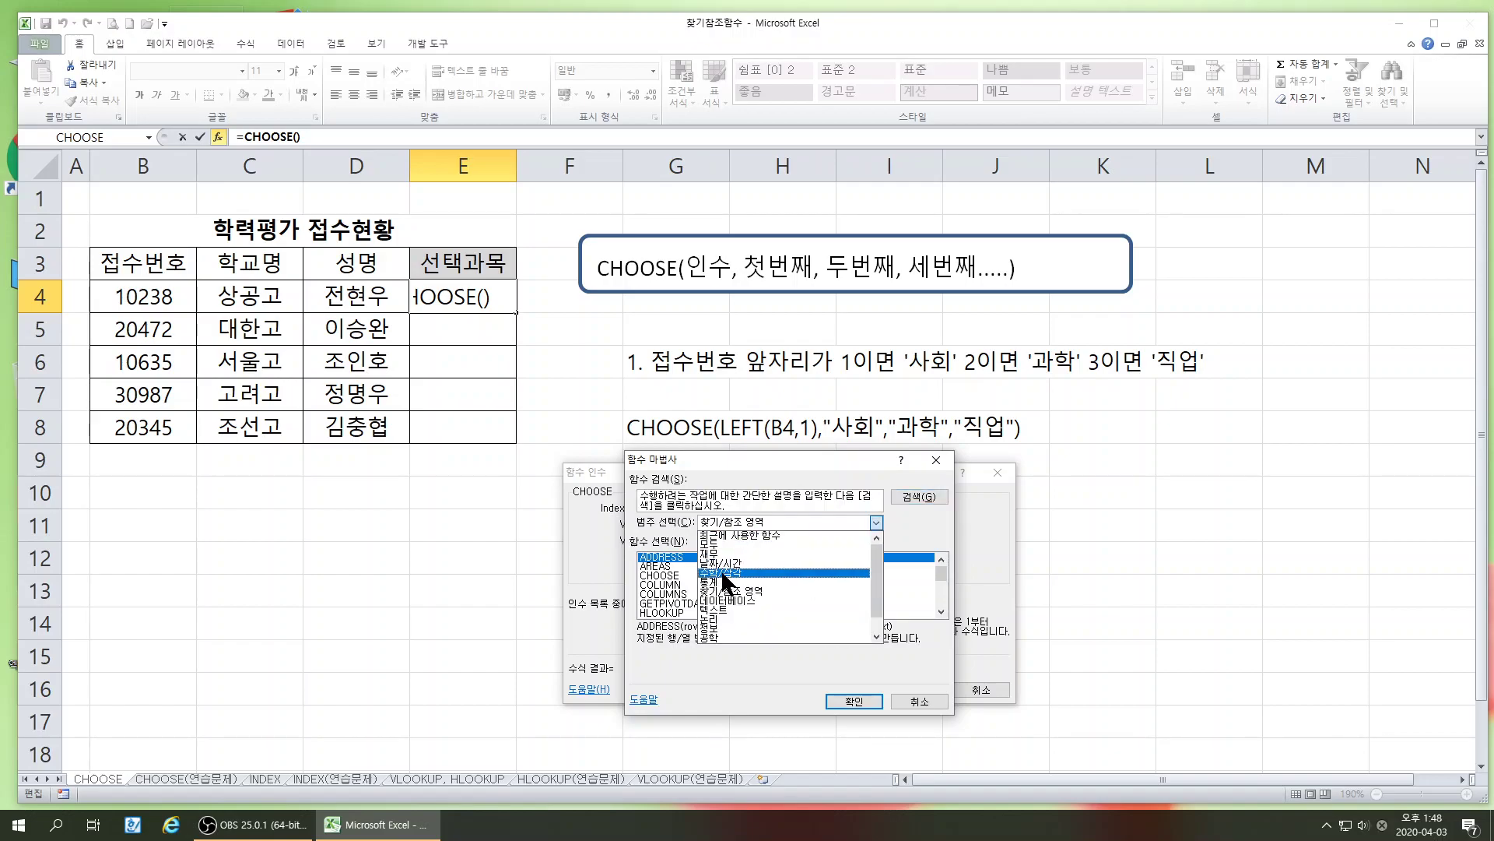
{"action": "left_click", "coordinate": [716, 610]}
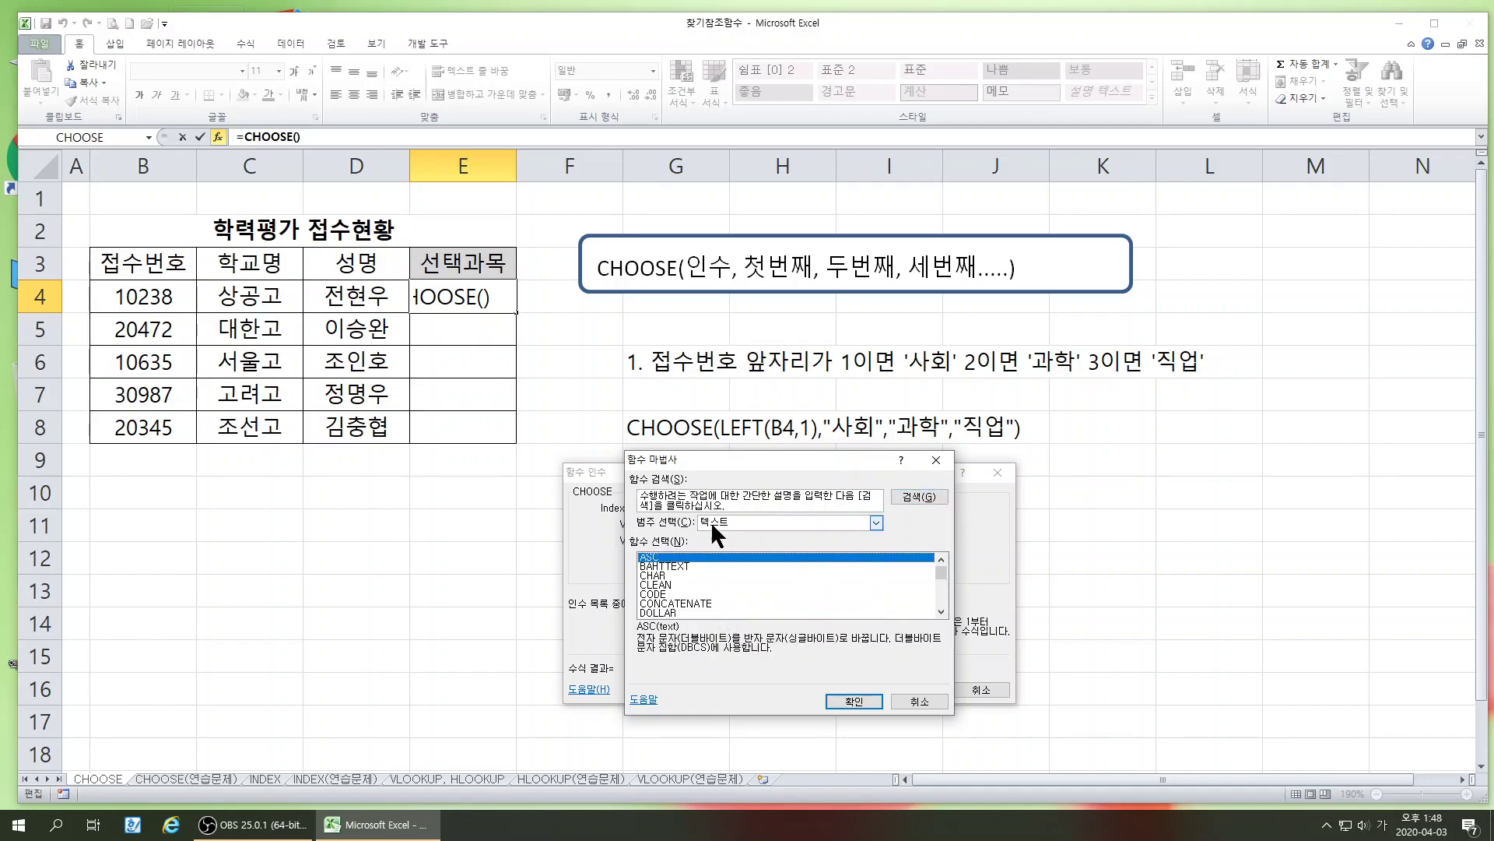
{"action": "scroll", "coordinate": [722, 573], "scroll_direction": "down", "scroll_amount": 3}
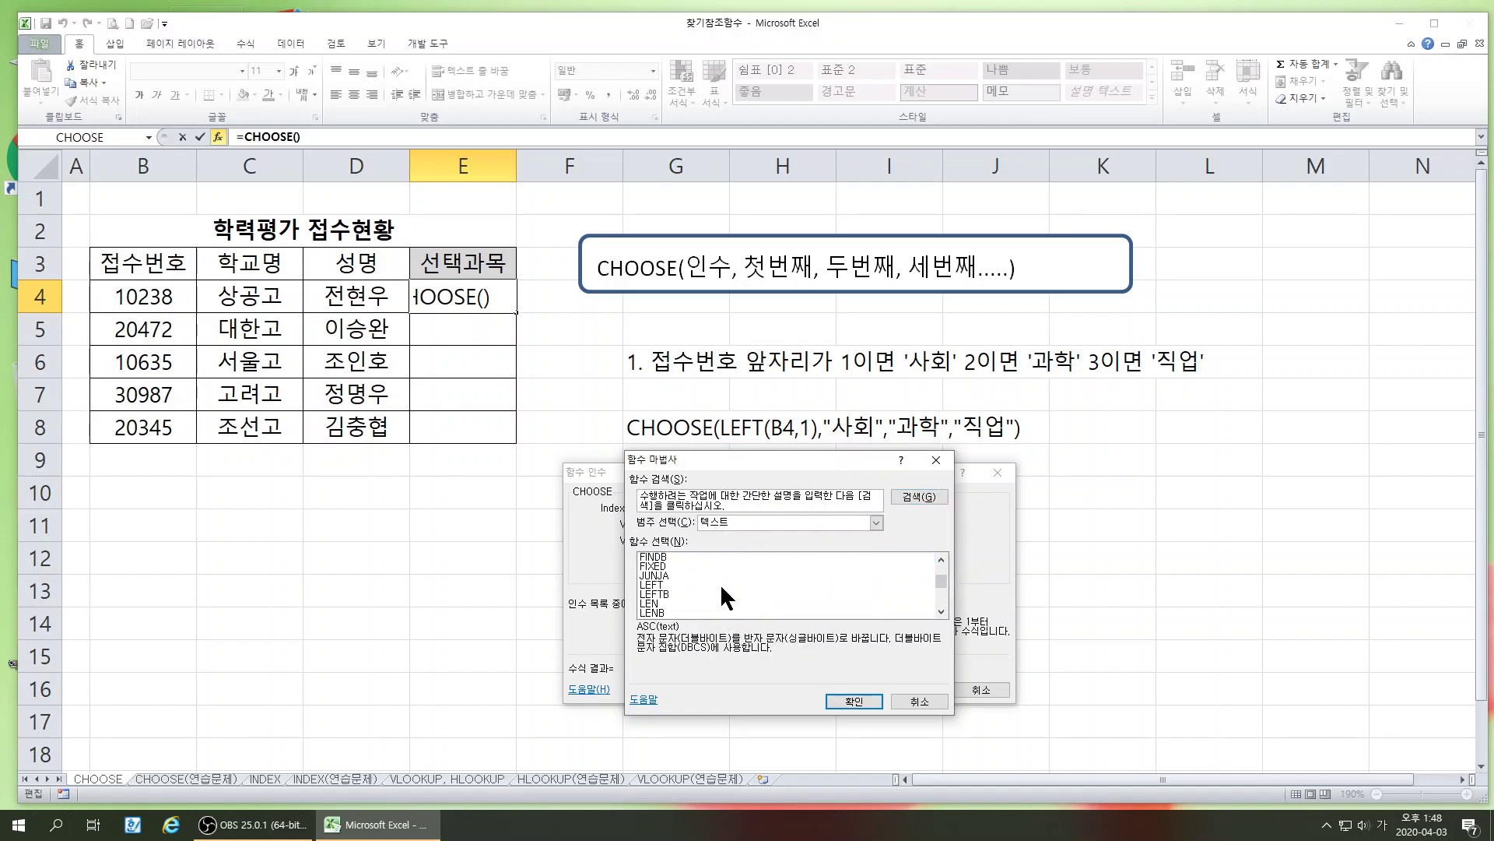
{"action": "left_click", "coordinate": [649, 585]}
{"action": "left_click", "coordinate": [854, 701]}
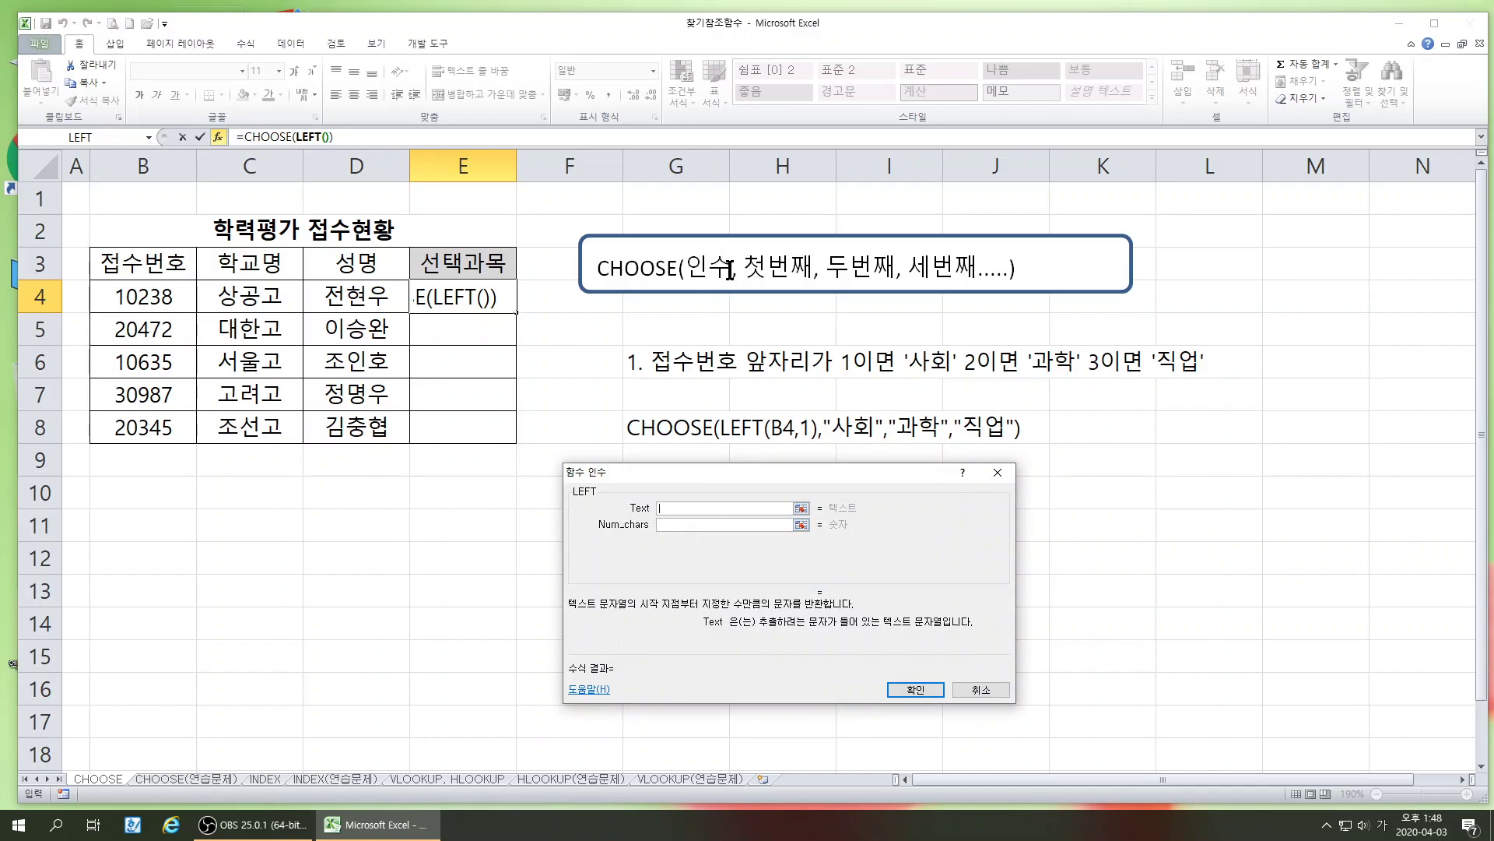
Set the LEFT arguments to Text B4 and Num_chars 1, and return to the CHOOSE arguments
{"action": "left_click", "coordinate": [139, 298]}
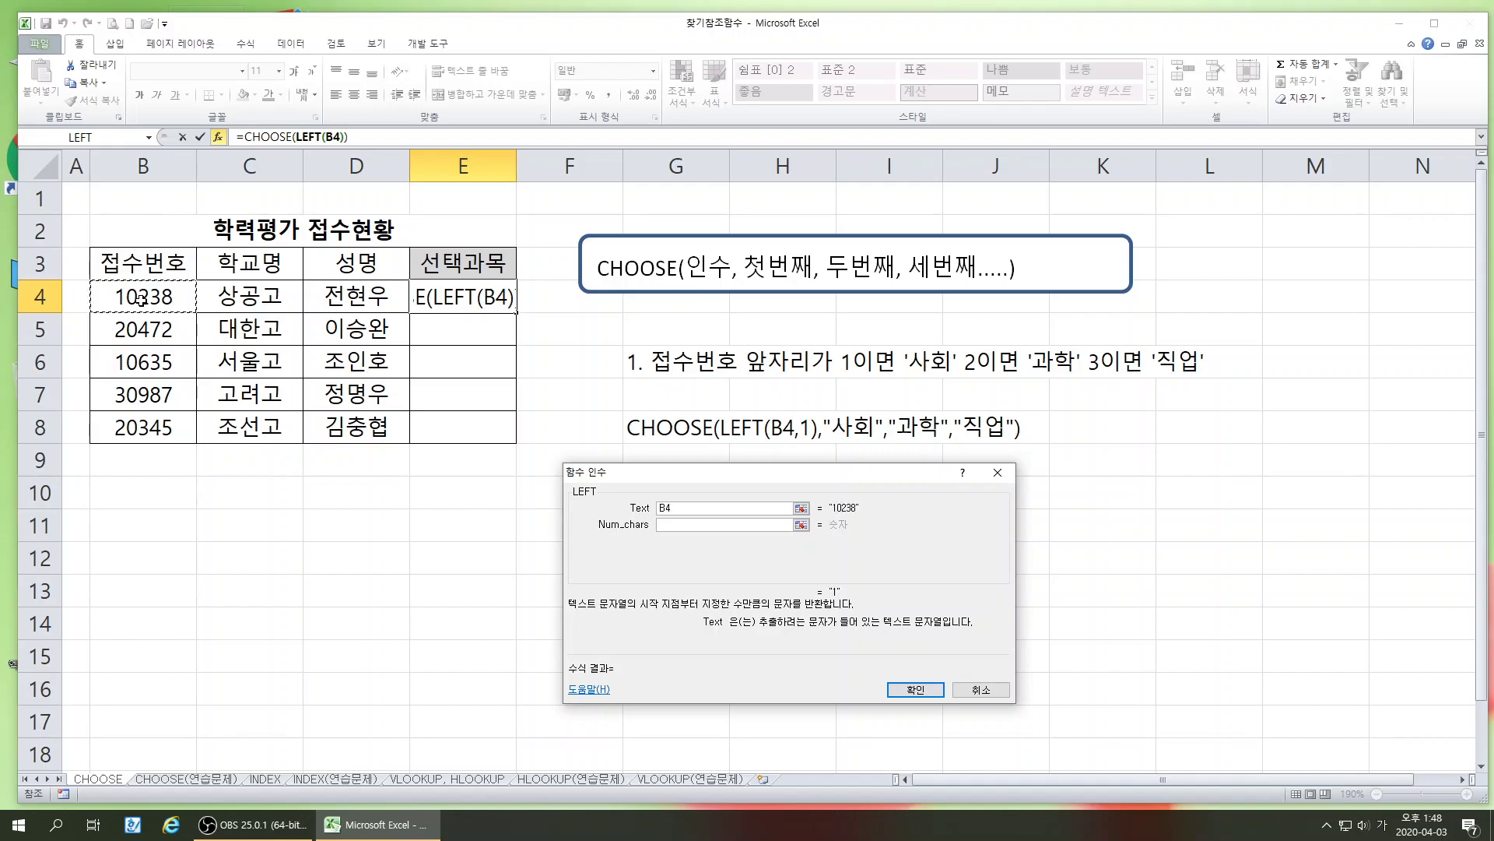
{"action": "key", "text": "Tab"}
{"action": "type", "text": "1"}
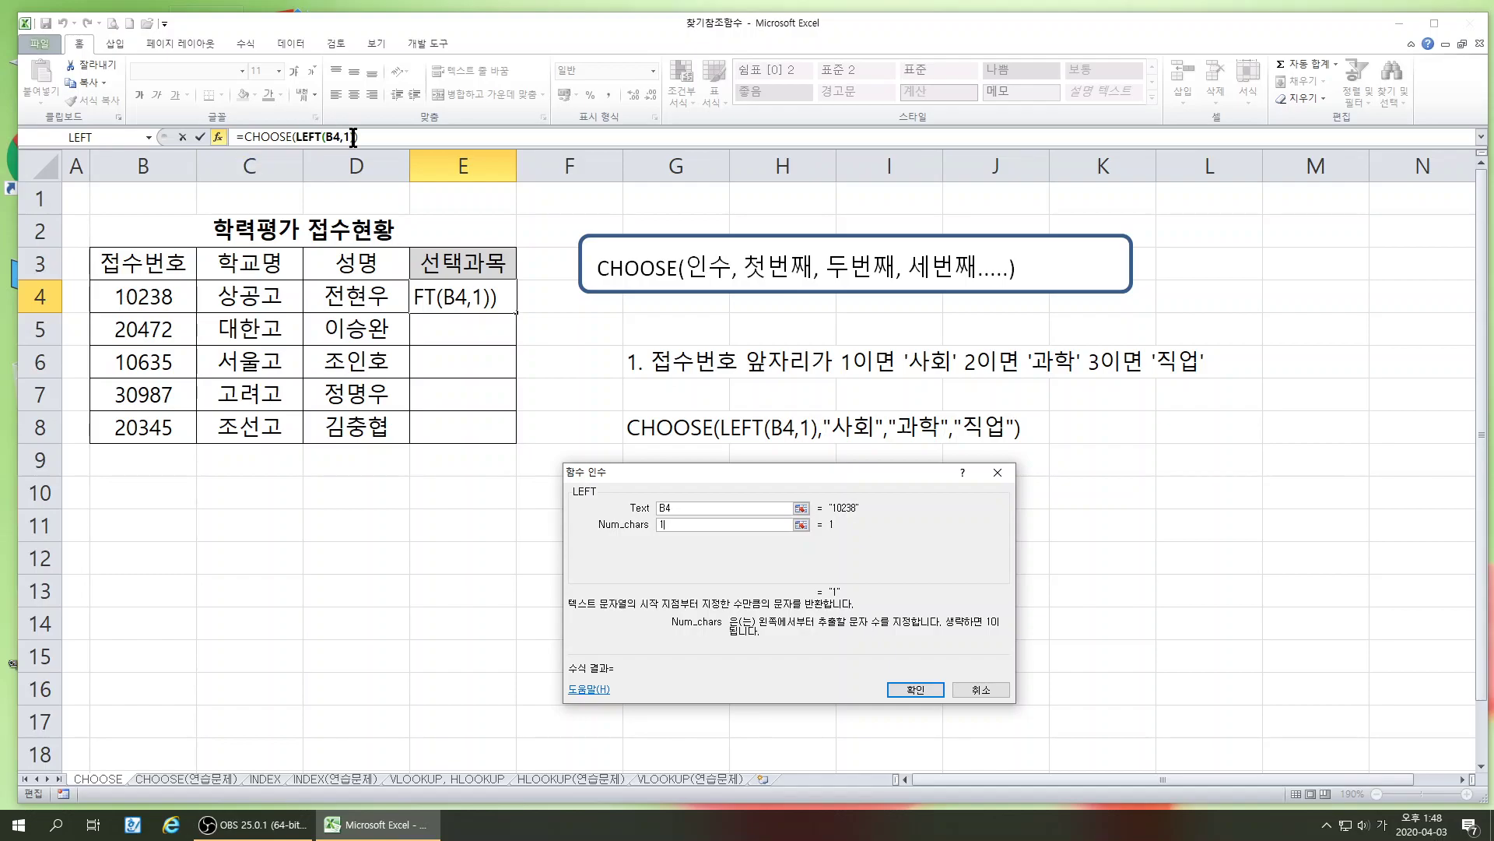
{"action": "left_click", "coordinate": [275, 137]}
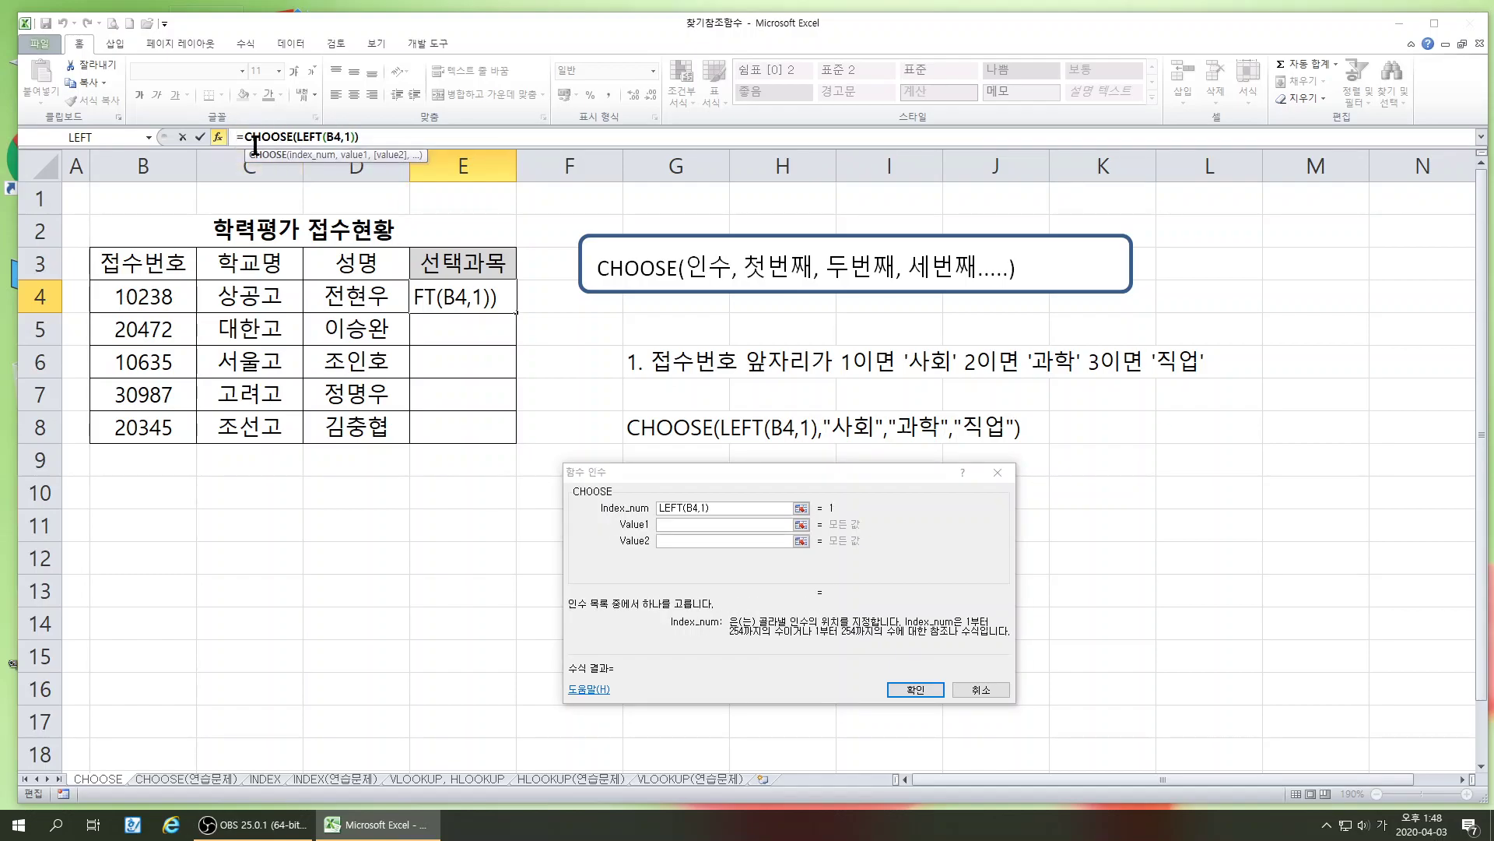
Set the CHOOSE arguments Value1 to "사회", Value2 to "과학" and Value3 to "직업"
{"action": "left_click", "coordinate": [678, 524]}
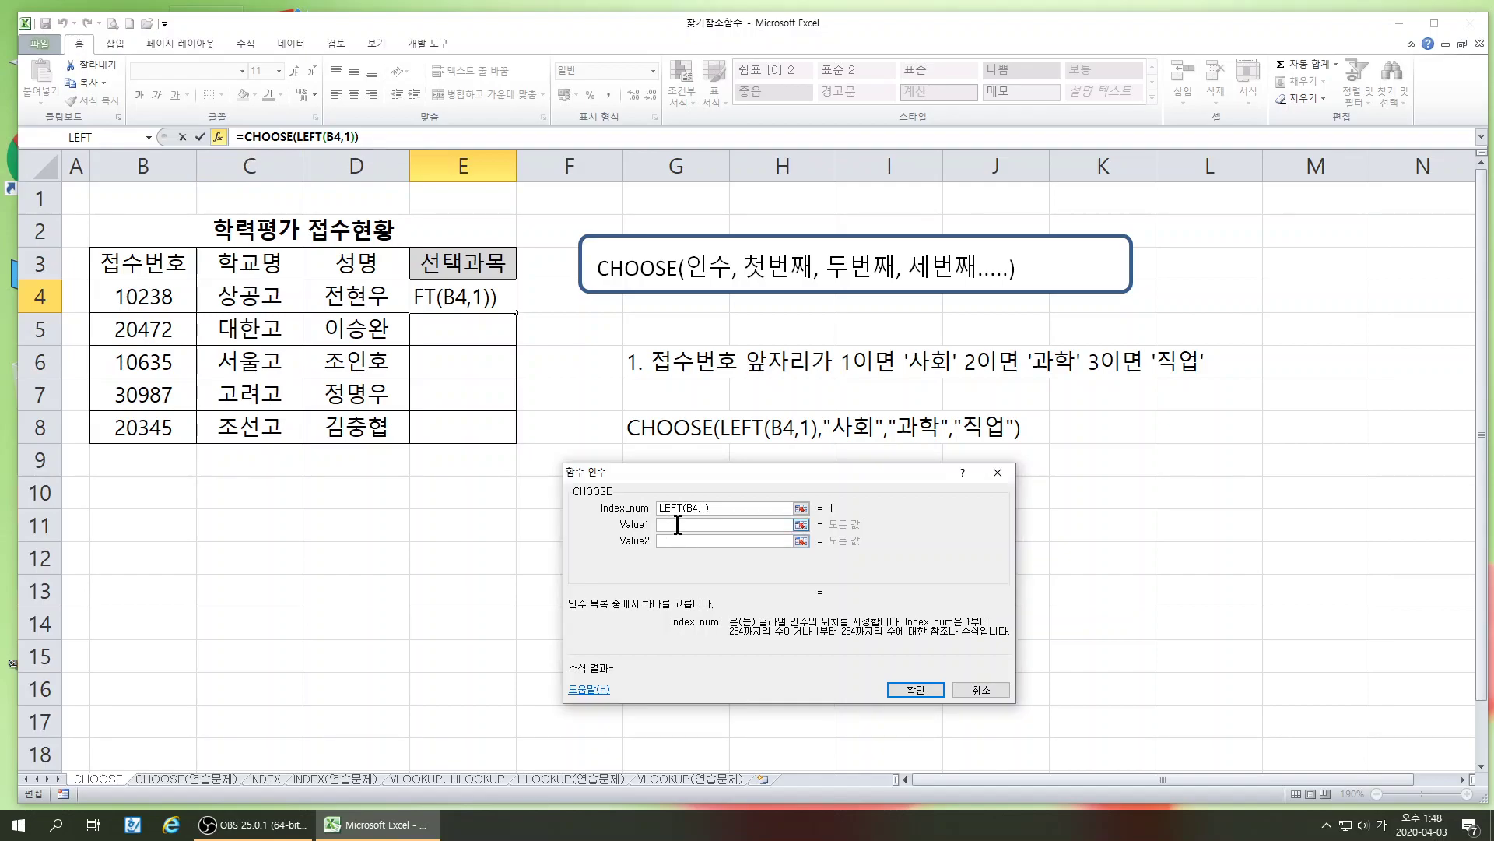
{"action": "type", "text": "사회"}
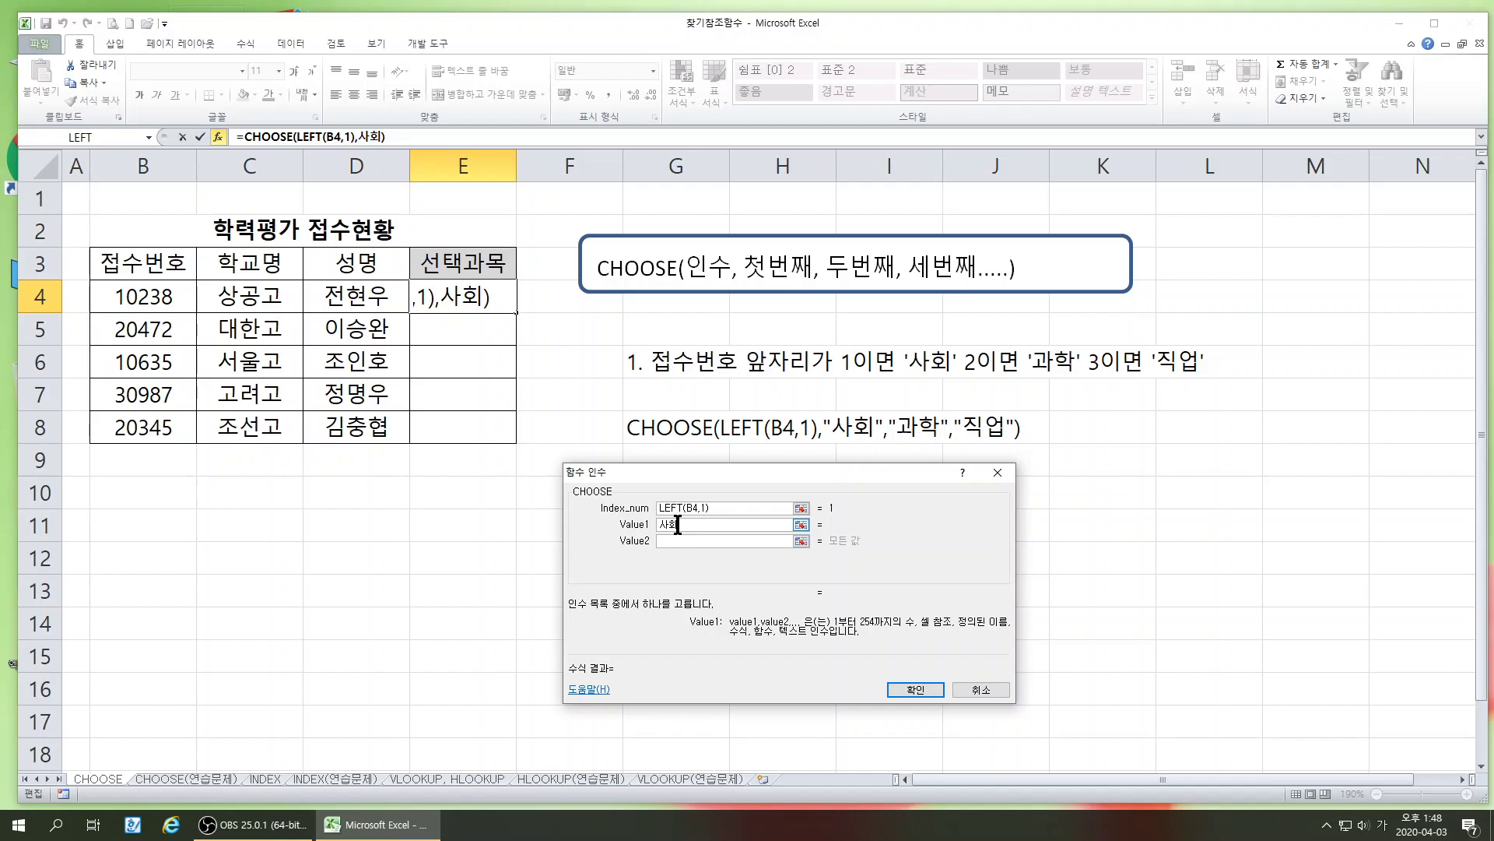
{"action": "left_click", "coordinate": [658, 525]}
{"action": "type", "text": "\"사회\""}
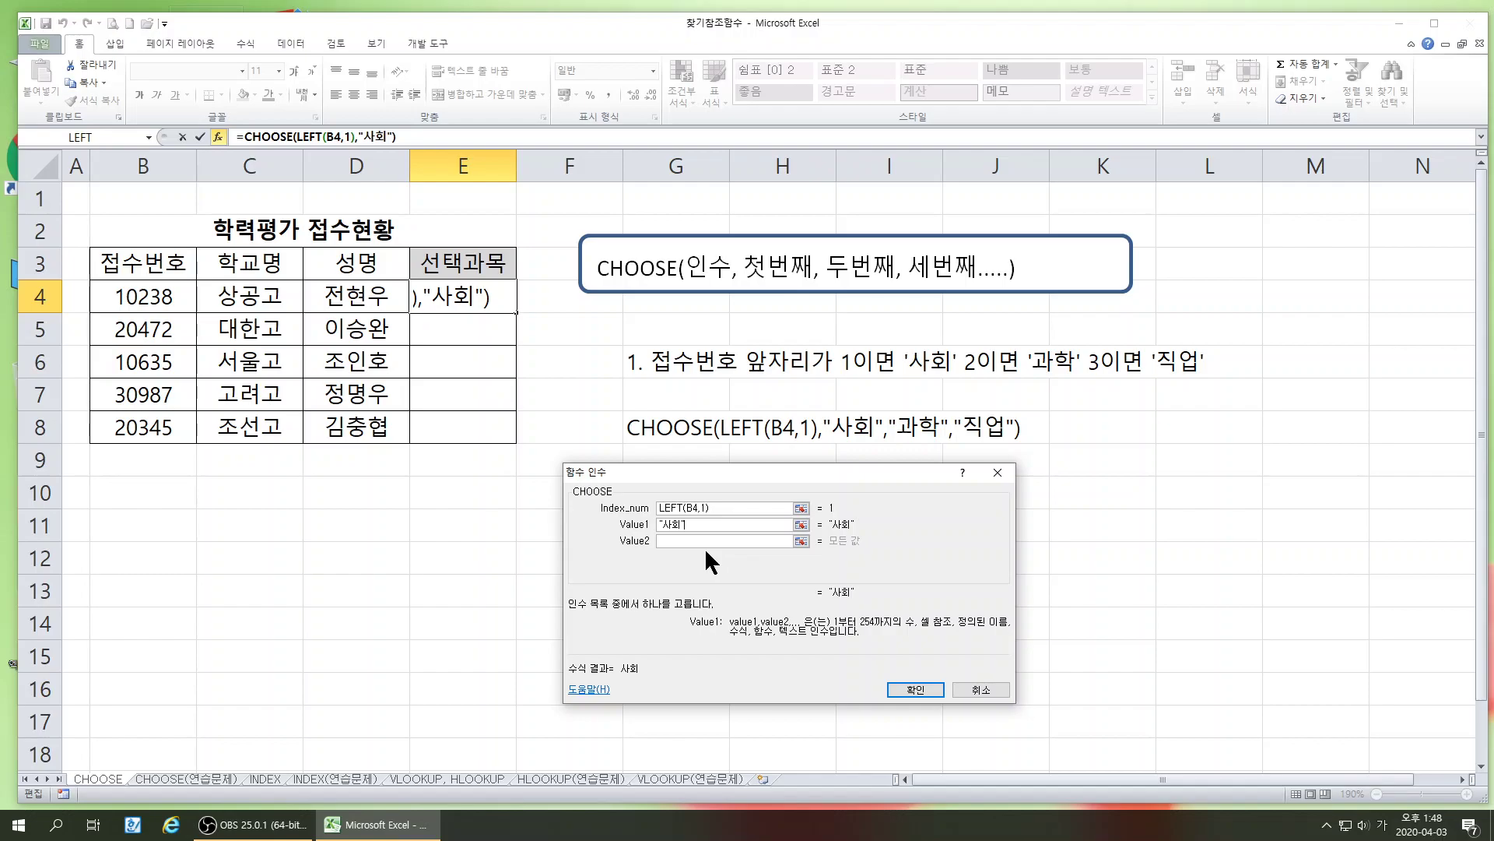
{"action": "key", "text": "Tab"}
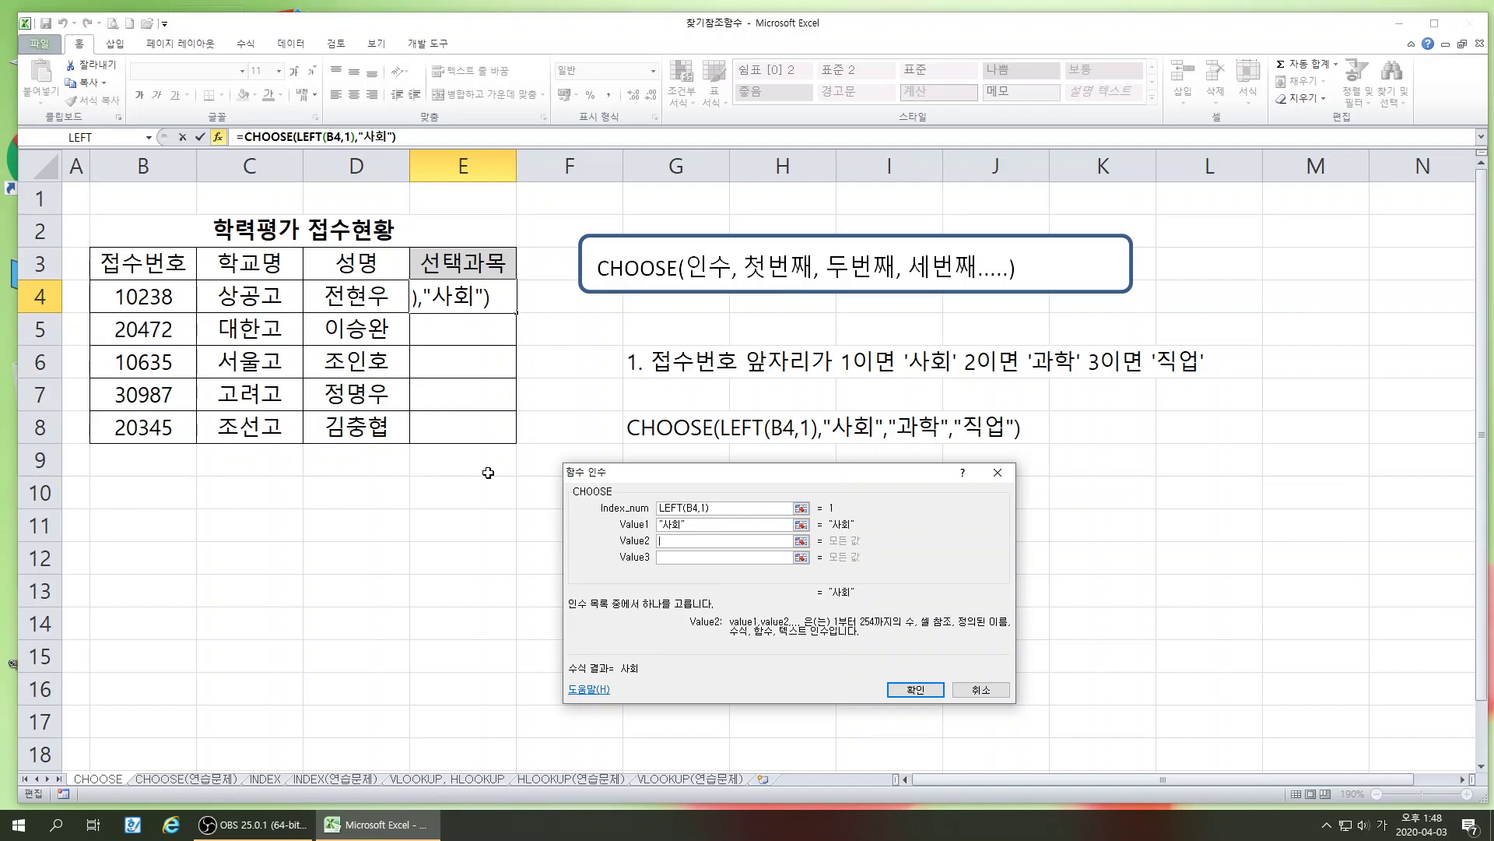
{"action": "type", "text": "과학"}
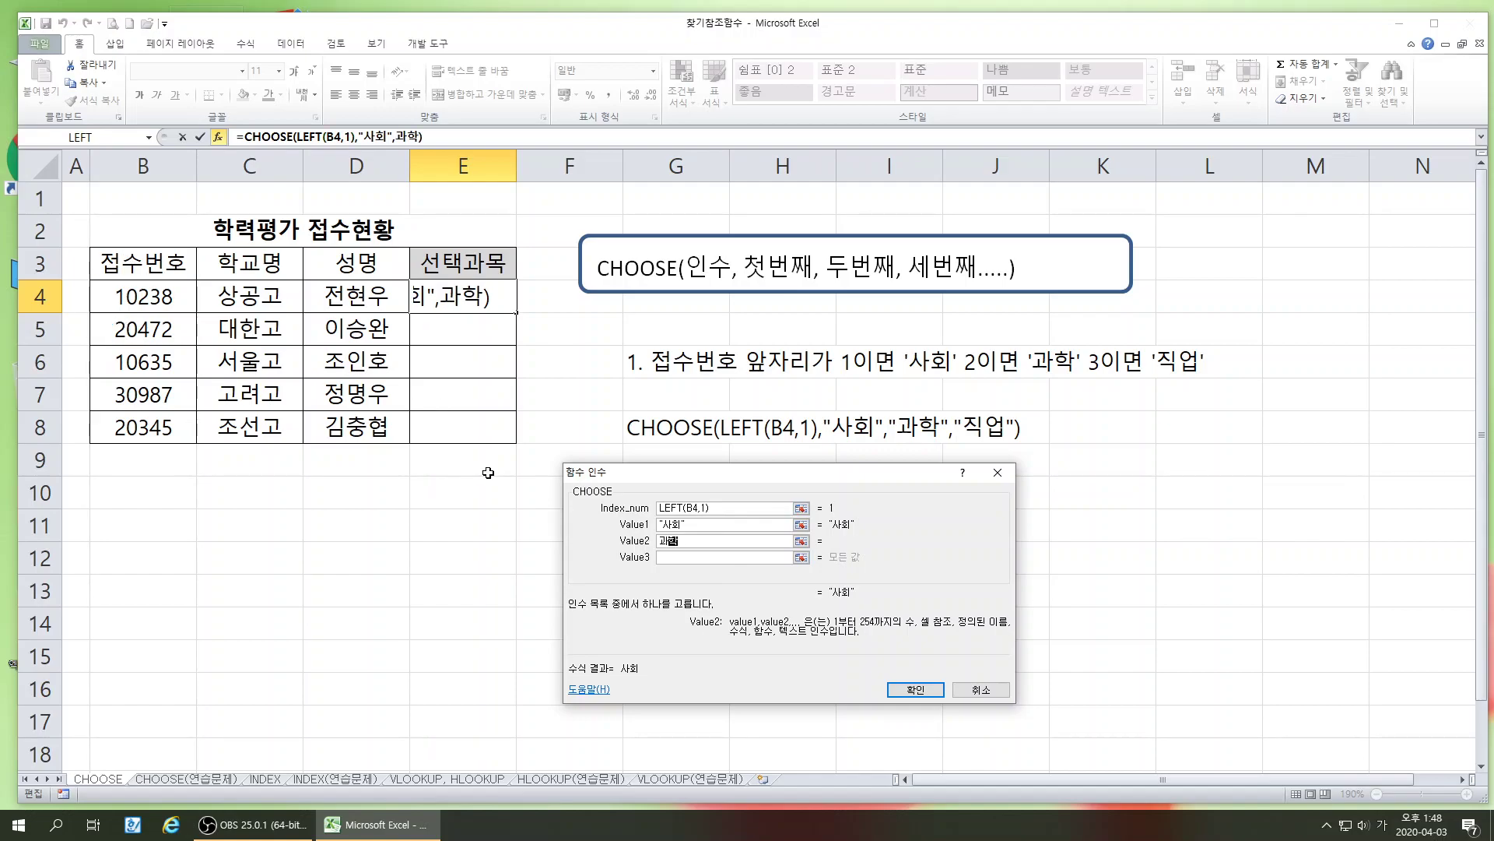
{"action": "key", "text": "Tab"}
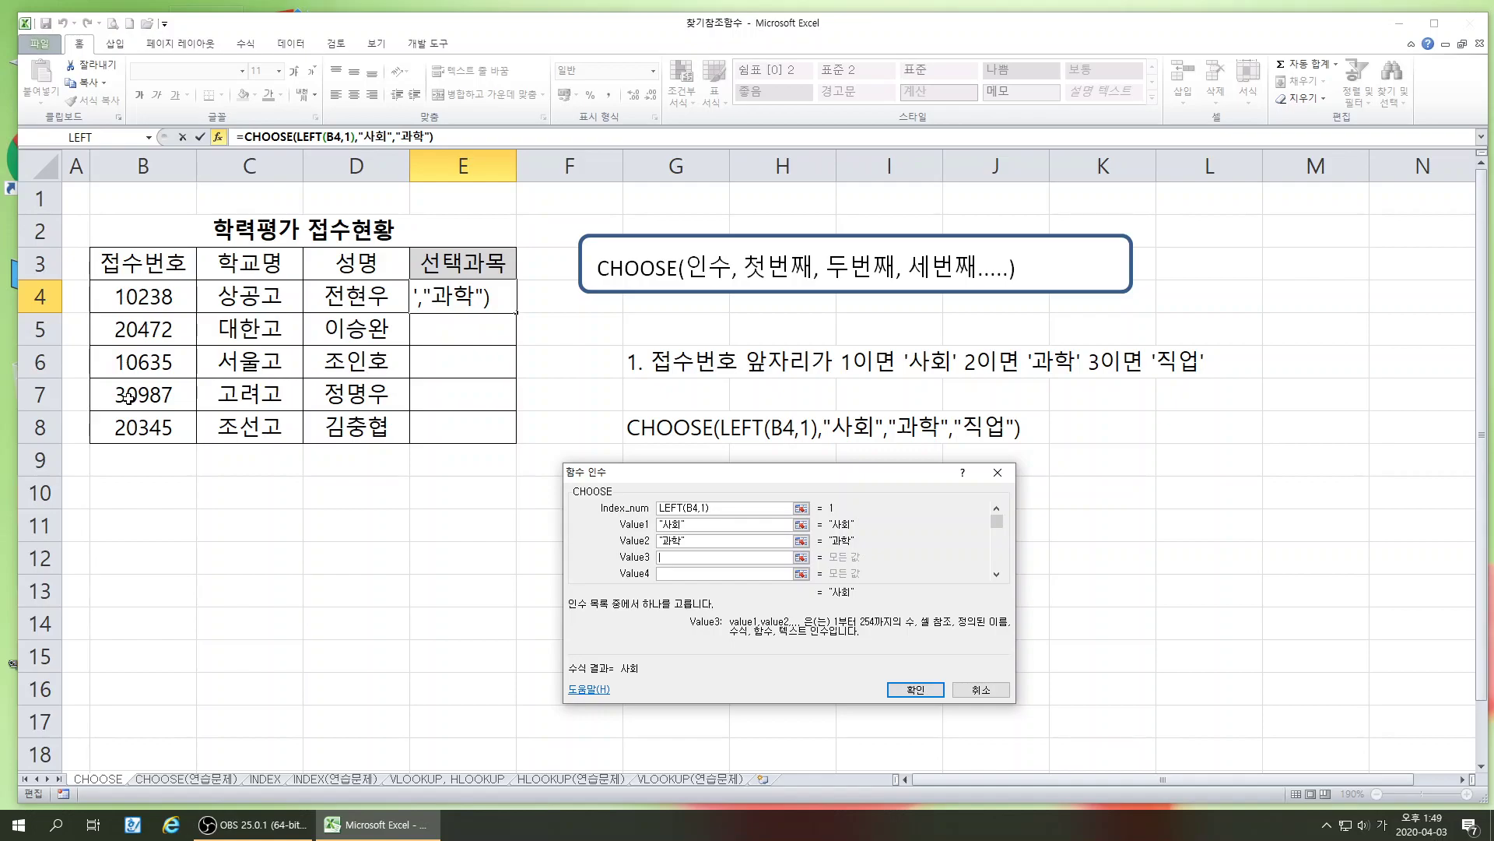
{"action": "type", "text": "직업"}
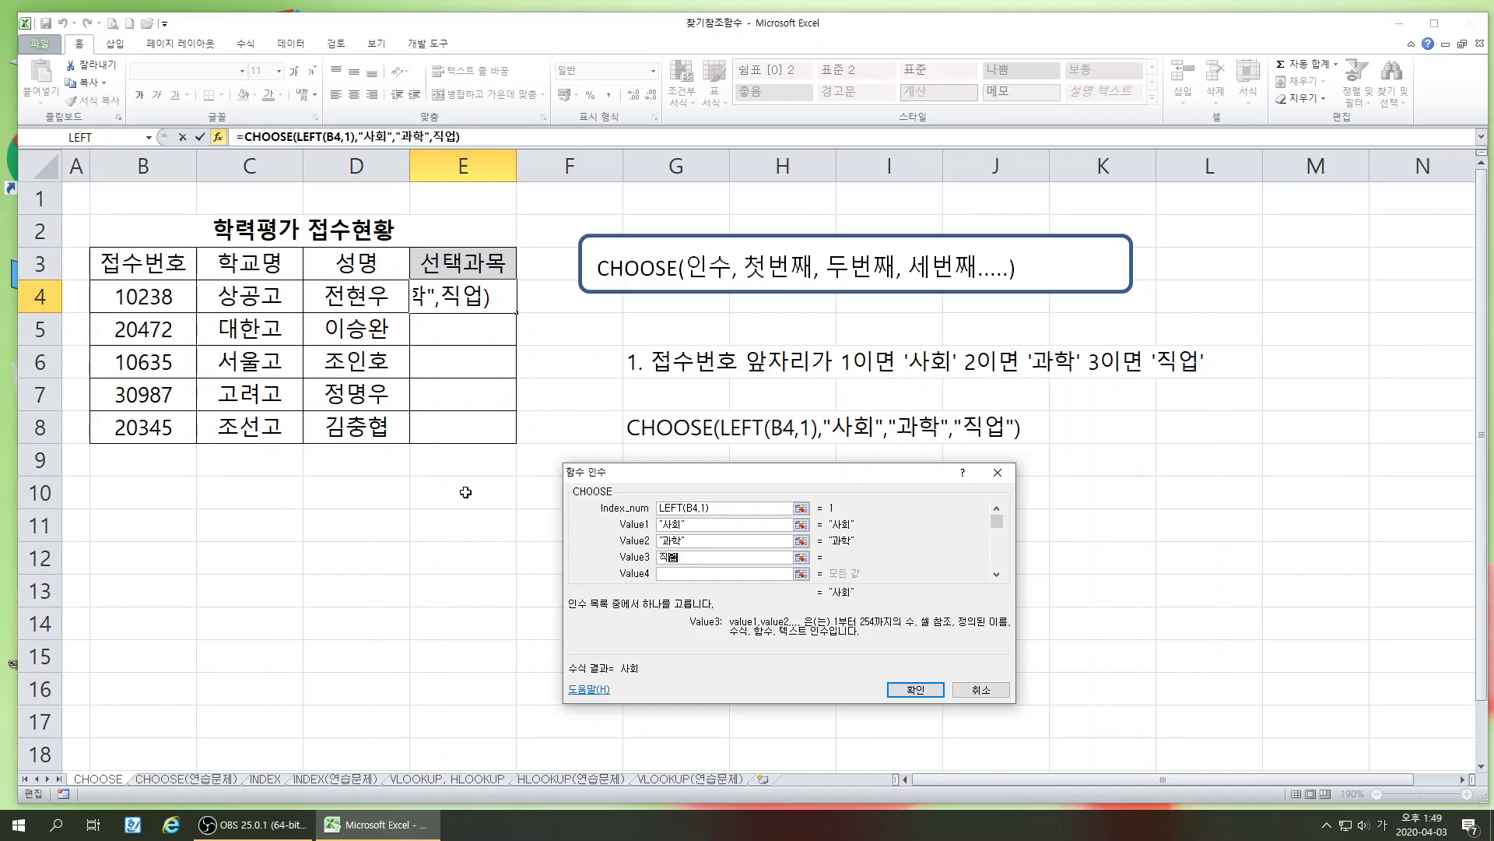
Confirm the CHOOSE formula in E4 and fill it down through E8
{"action": "left_click", "coordinate": [934, 689]}
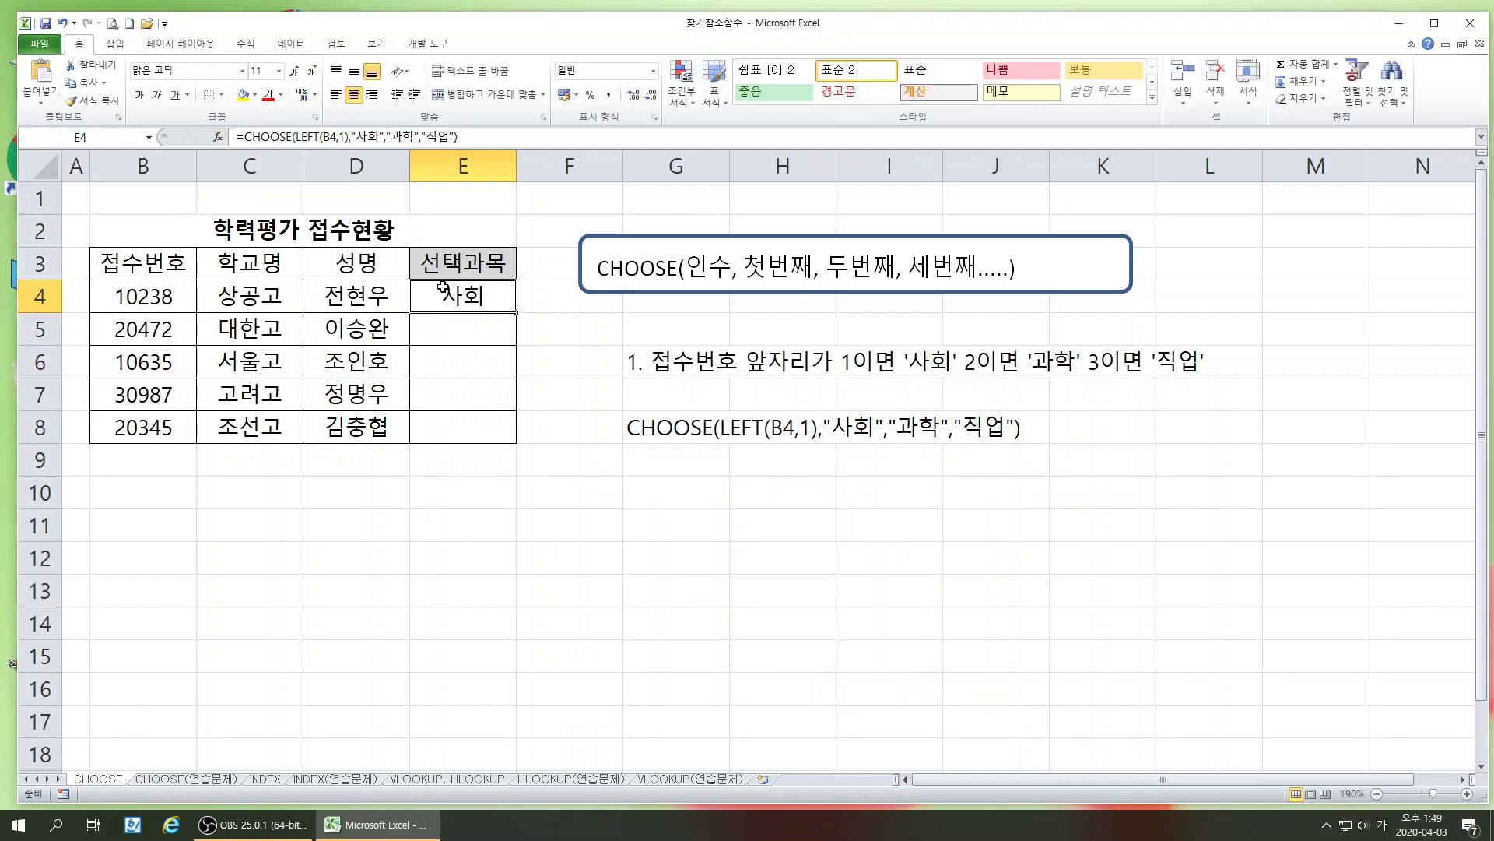
{"action": "left_click_drag", "start_coordinate": [516, 312], "coordinate": [514, 434]}
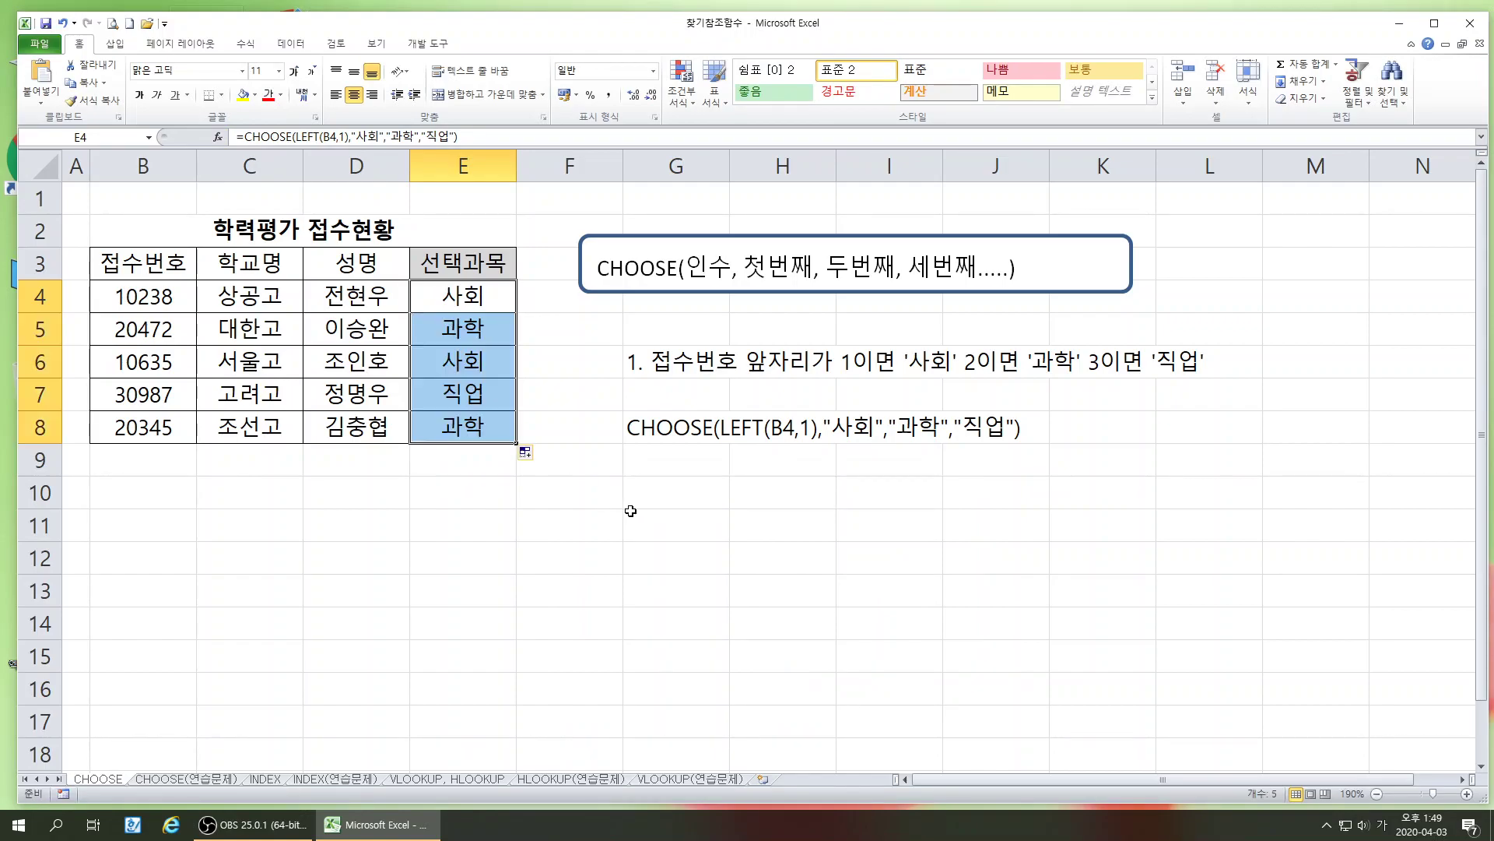
{"action": "left_click", "coordinate": [452, 300]}
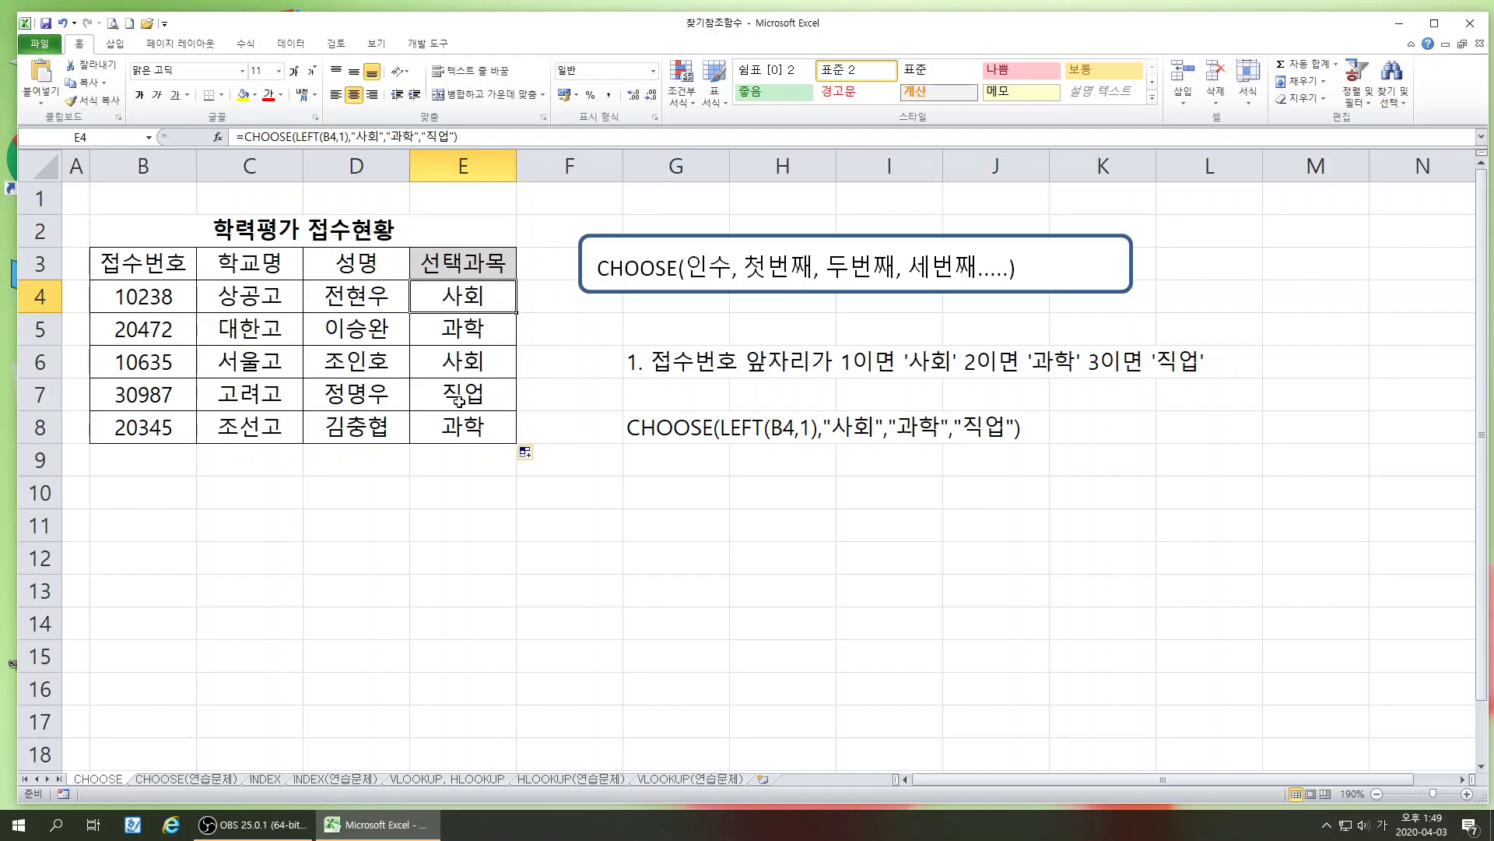
Change the first digit of the 접수번호 in cell B6 to 2 to test the formula
{"action": "double_click", "coordinate": [124, 362]}
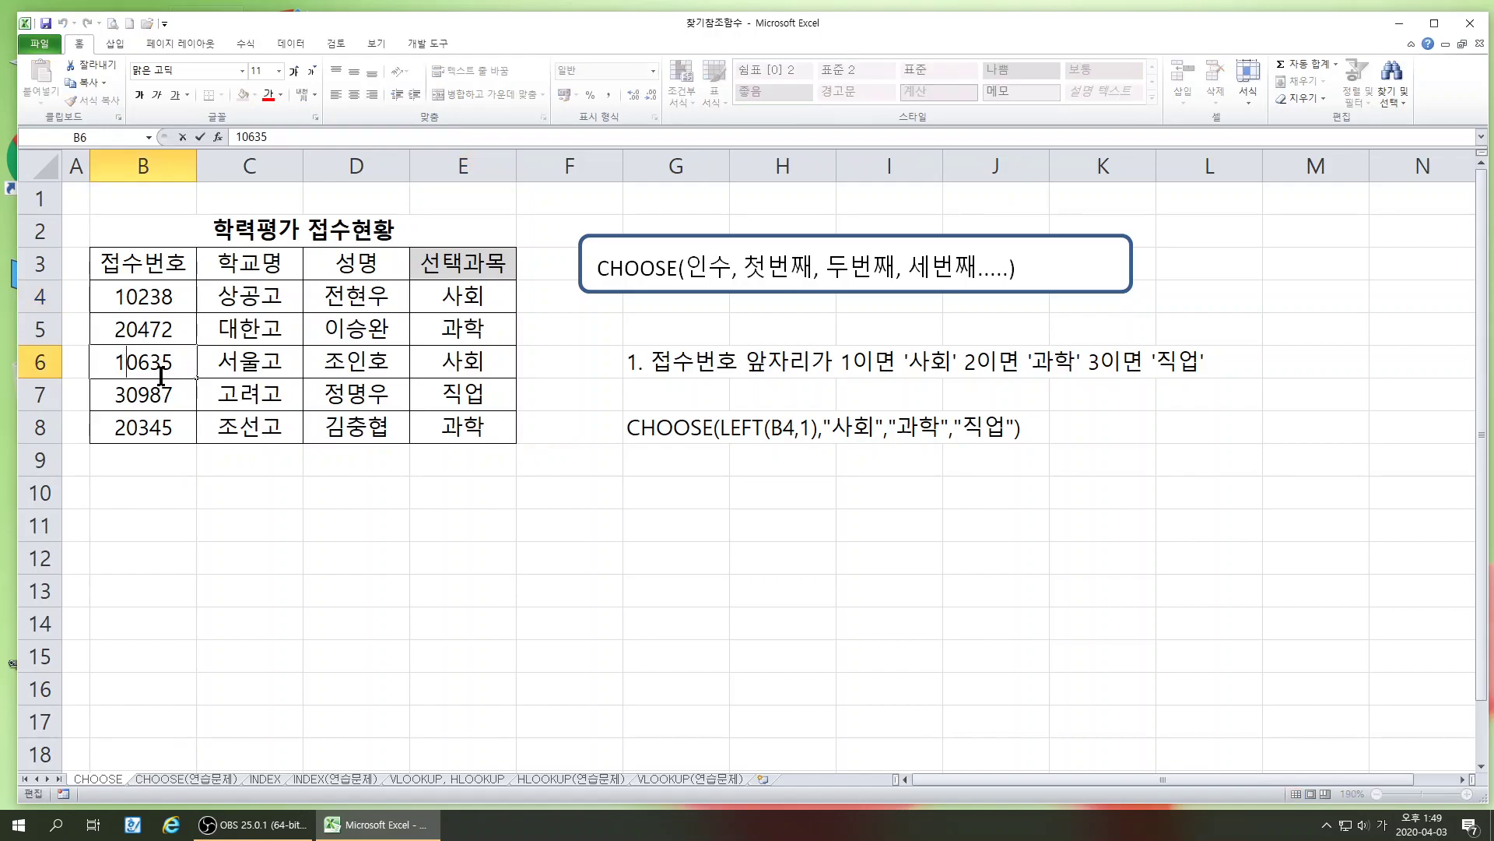
{"action": "key", "text": "BackSpace"}
{"action": "type", "text": "2"}
{"action": "key", "text": "Return"}
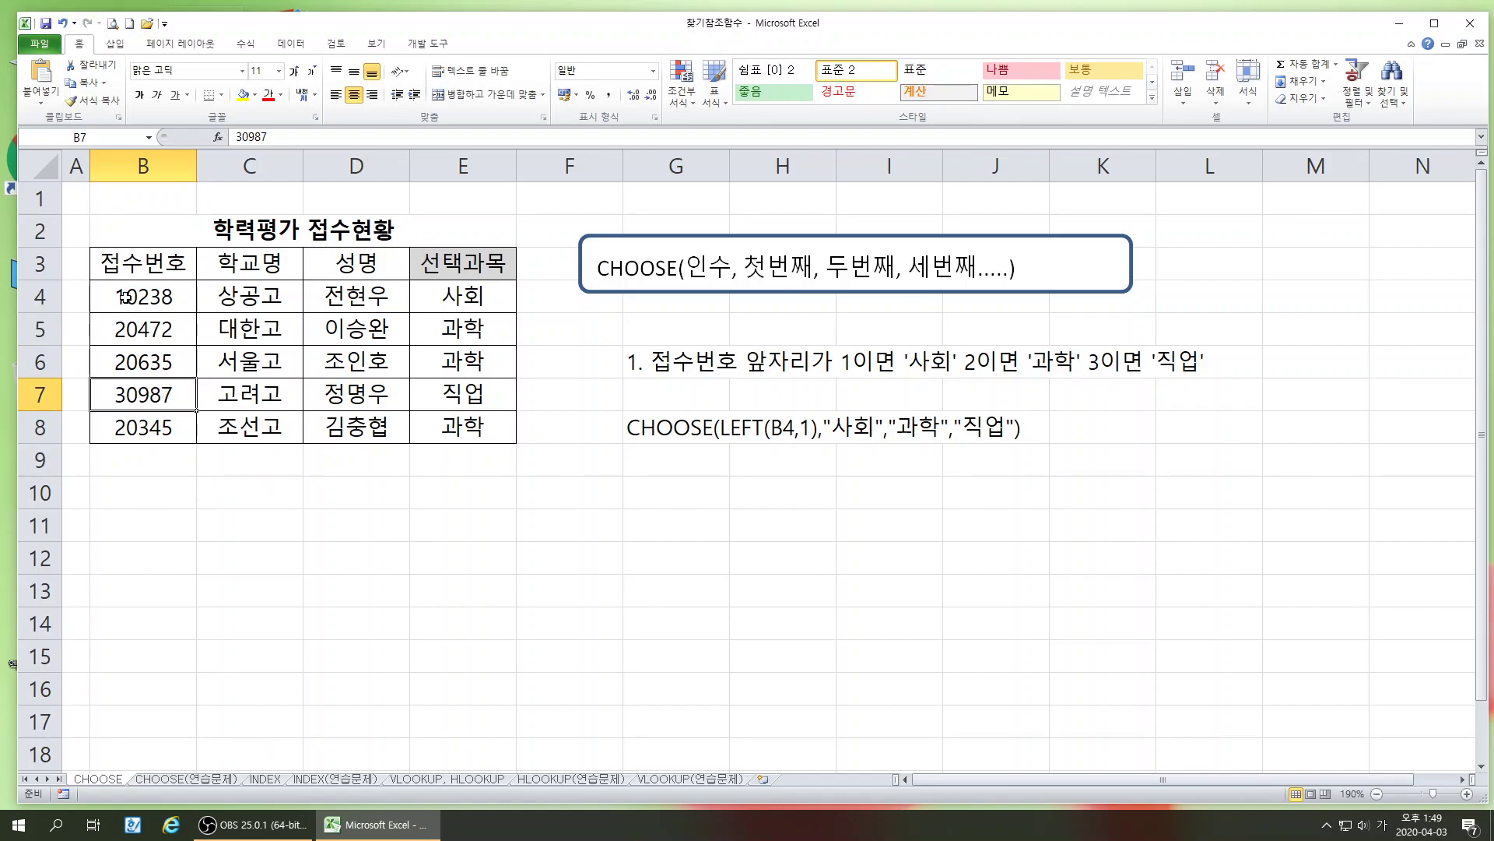
Change the first digit of the 접수번호 in cell B6 to 4 to test a number without a matching choice
{"action": "double_click", "coordinate": [124, 360]}
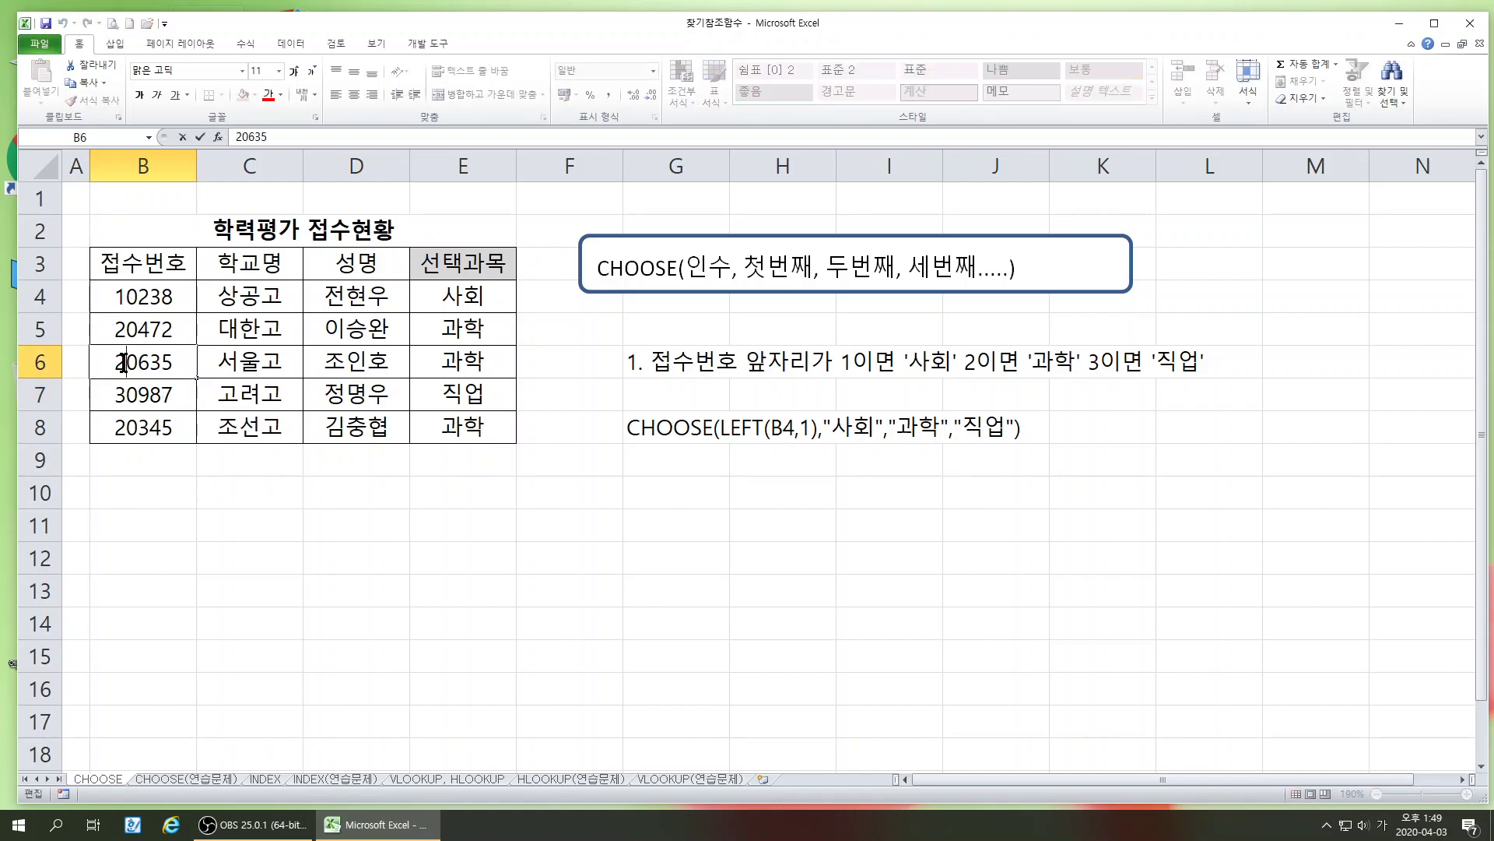
{"action": "key", "text": "BackSpace"}
{"action": "type", "text": "4"}
{"action": "key", "text": "Return"}
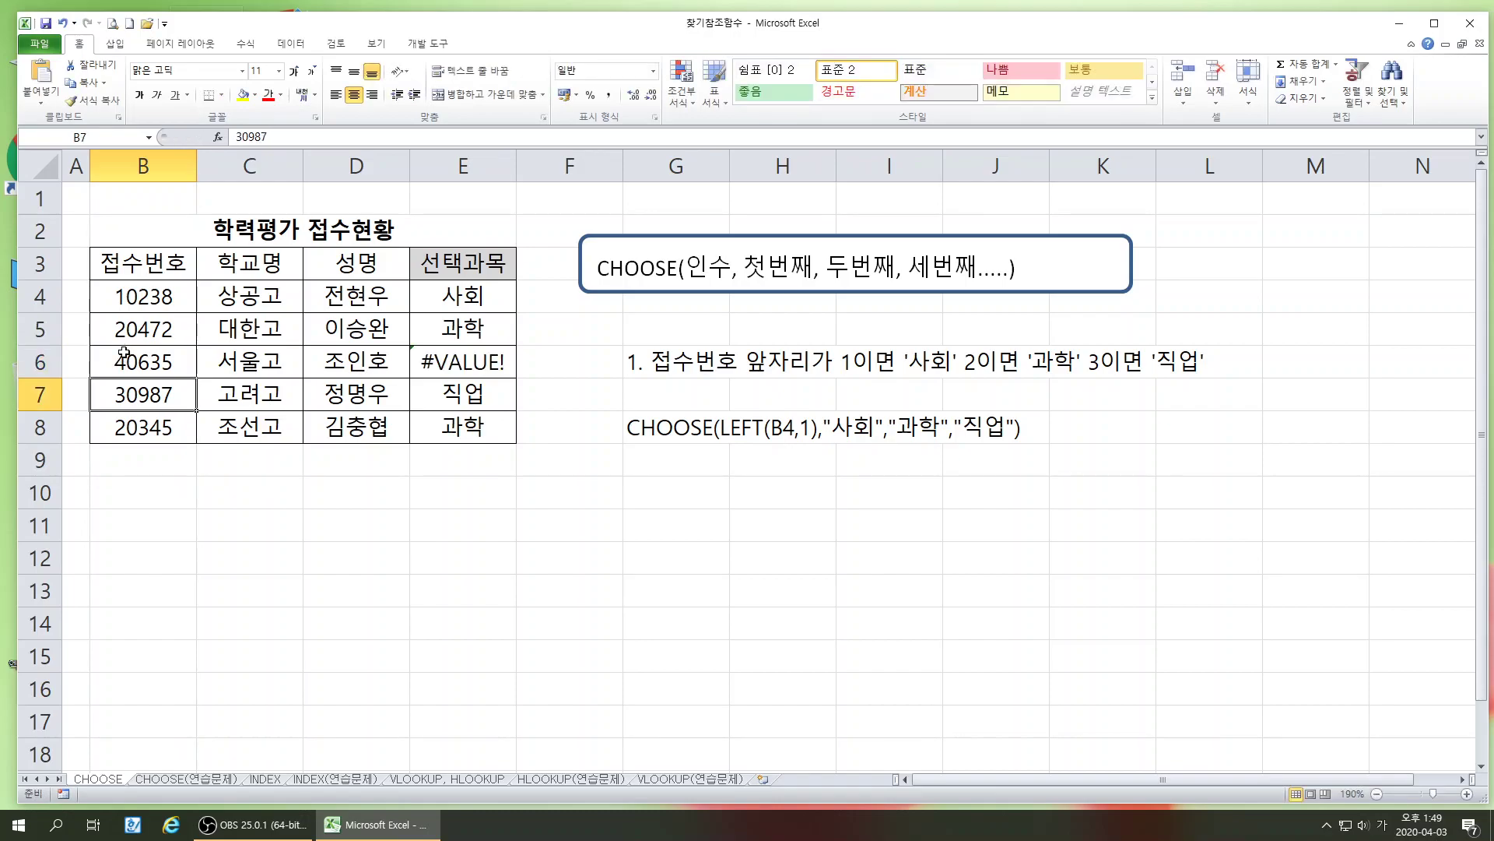
{"action": "left_click", "coordinate": [103, 351]}
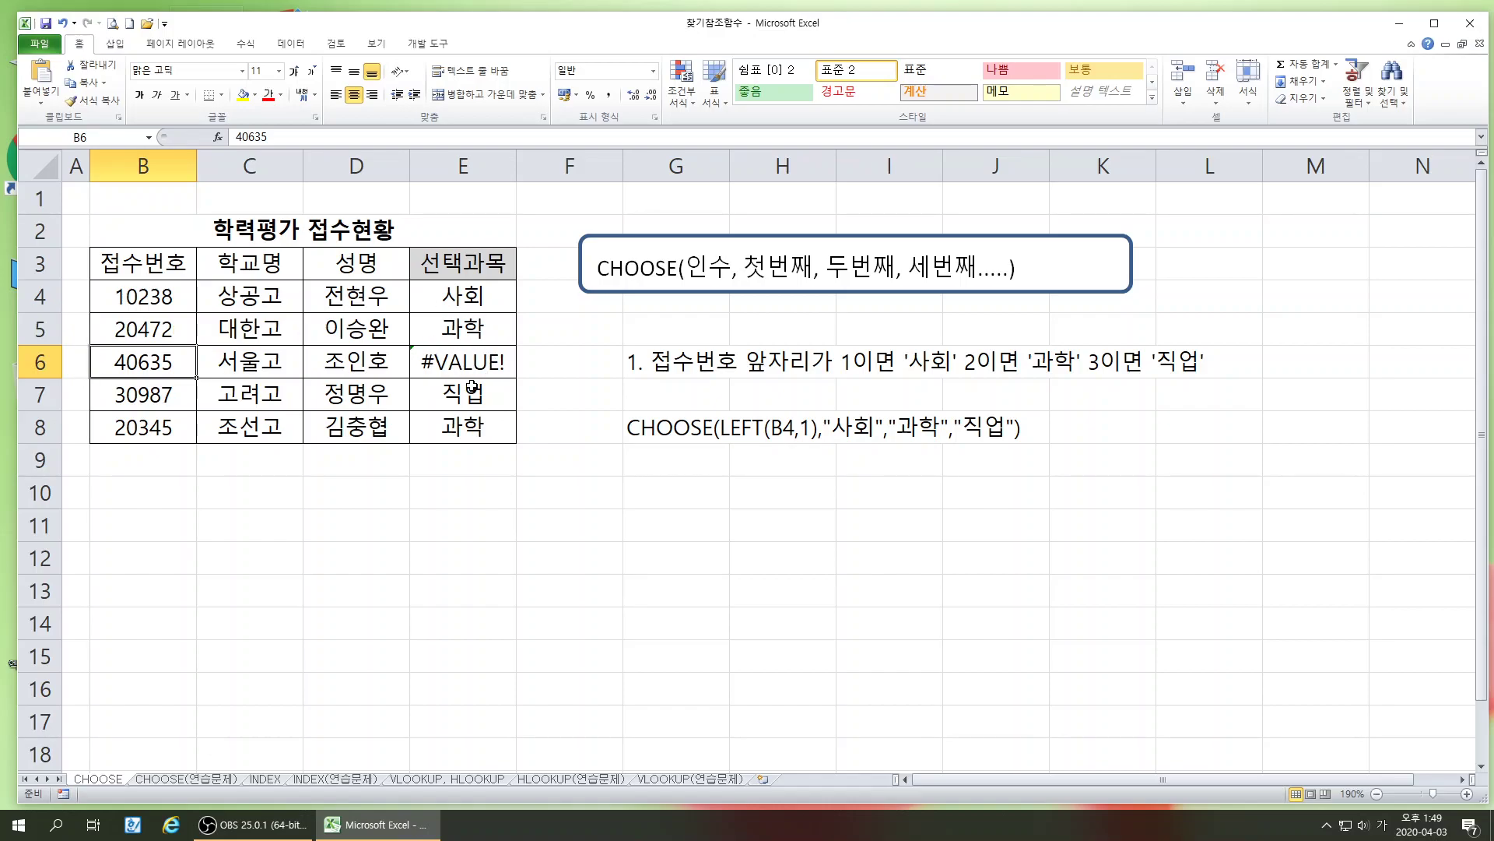
{"action": "left_click", "coordinate": [251, 495]}
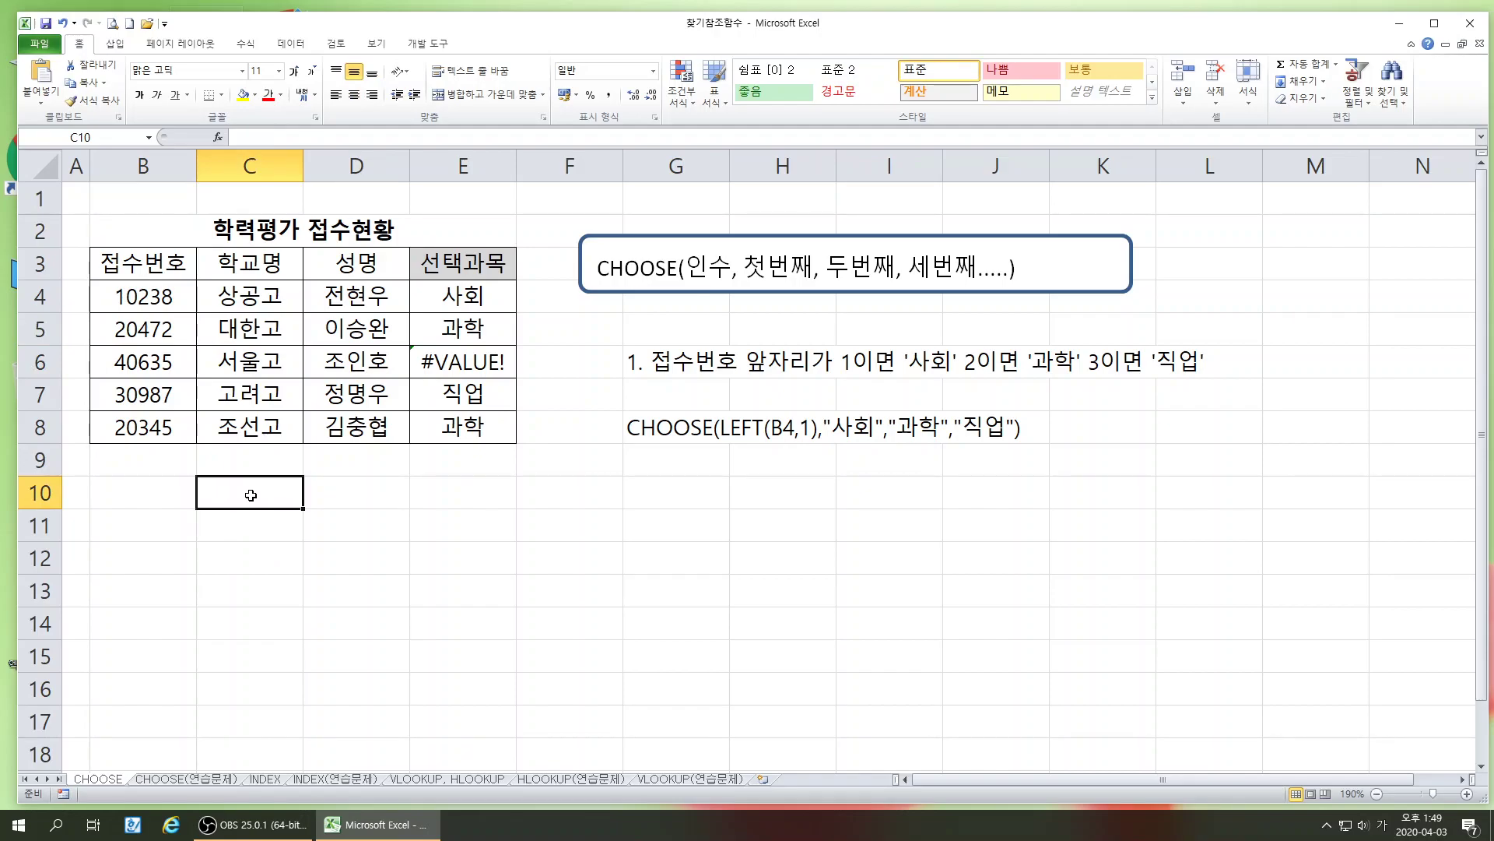
{"action": "left_click", "coordinate": [380, 532]}
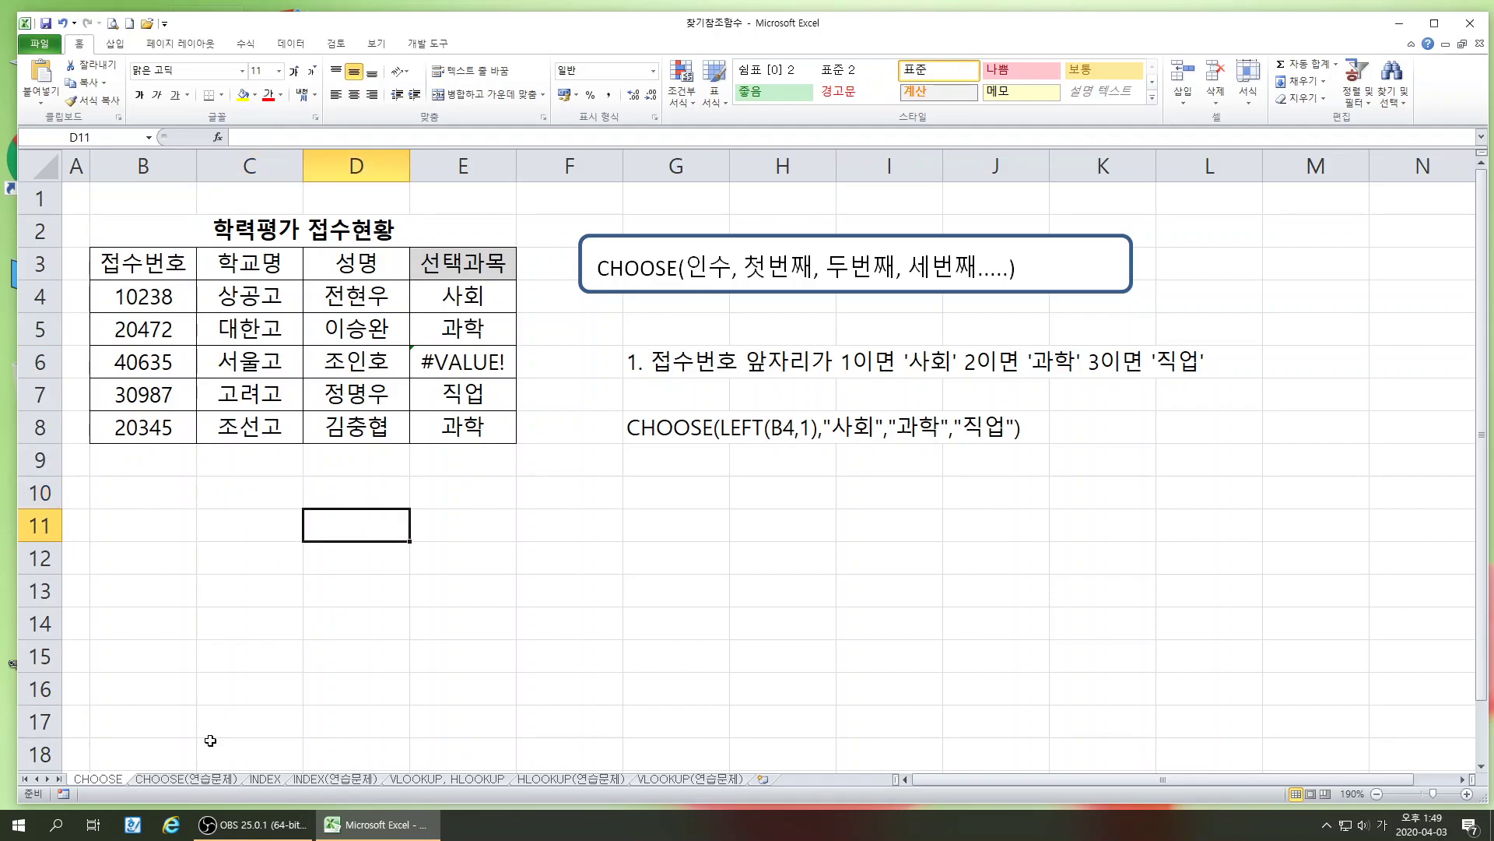
On the CHOOSE(연습문제) sheet, begin the instruction in cell I6 with "1. 총점을 사용해 순위지정"
{"action": "left_click", "coordinate": [170, 777]}
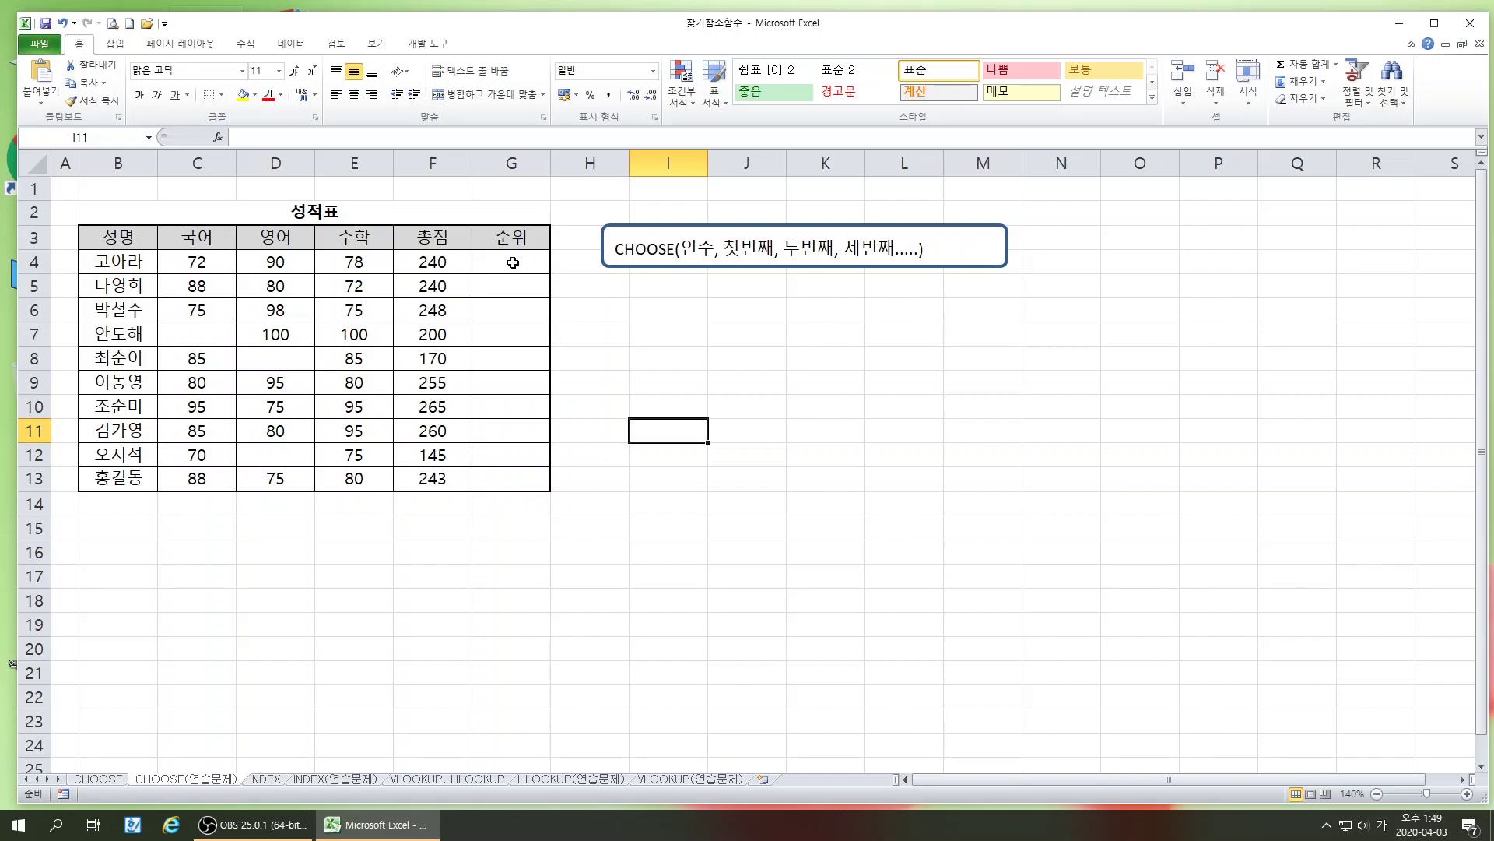
{"action": "left_click", "coordinate": [643, 309]}
{"action": "type", "text": "1."}
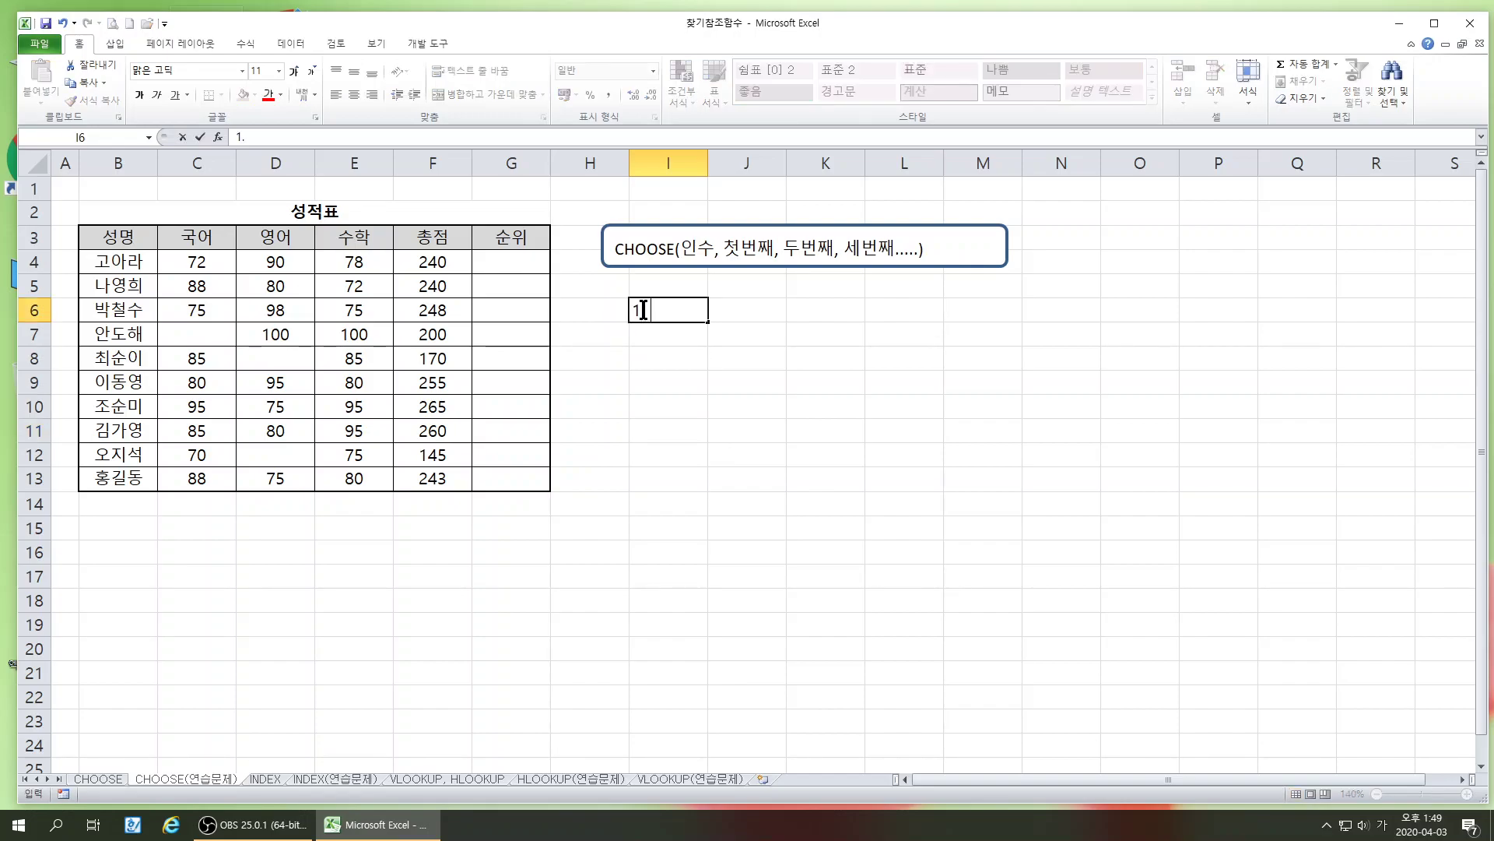
{"action": "type", "text": " 수"}
{"action": "key", "text": "BackSpace"}
{"action": "type", "text": "총점을 사"}
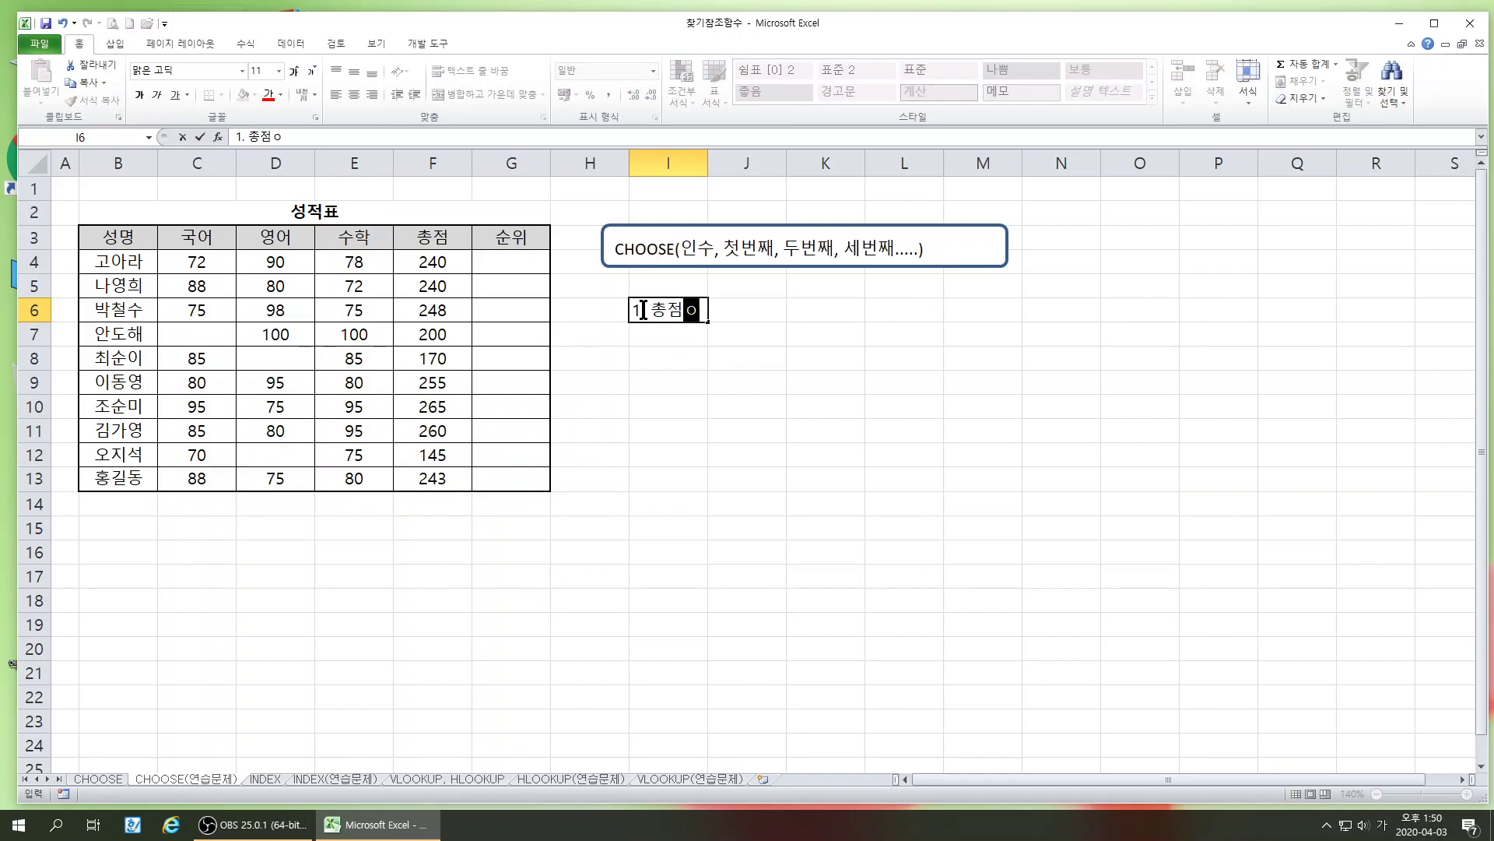
{"action": "type", "text": "용해 "}
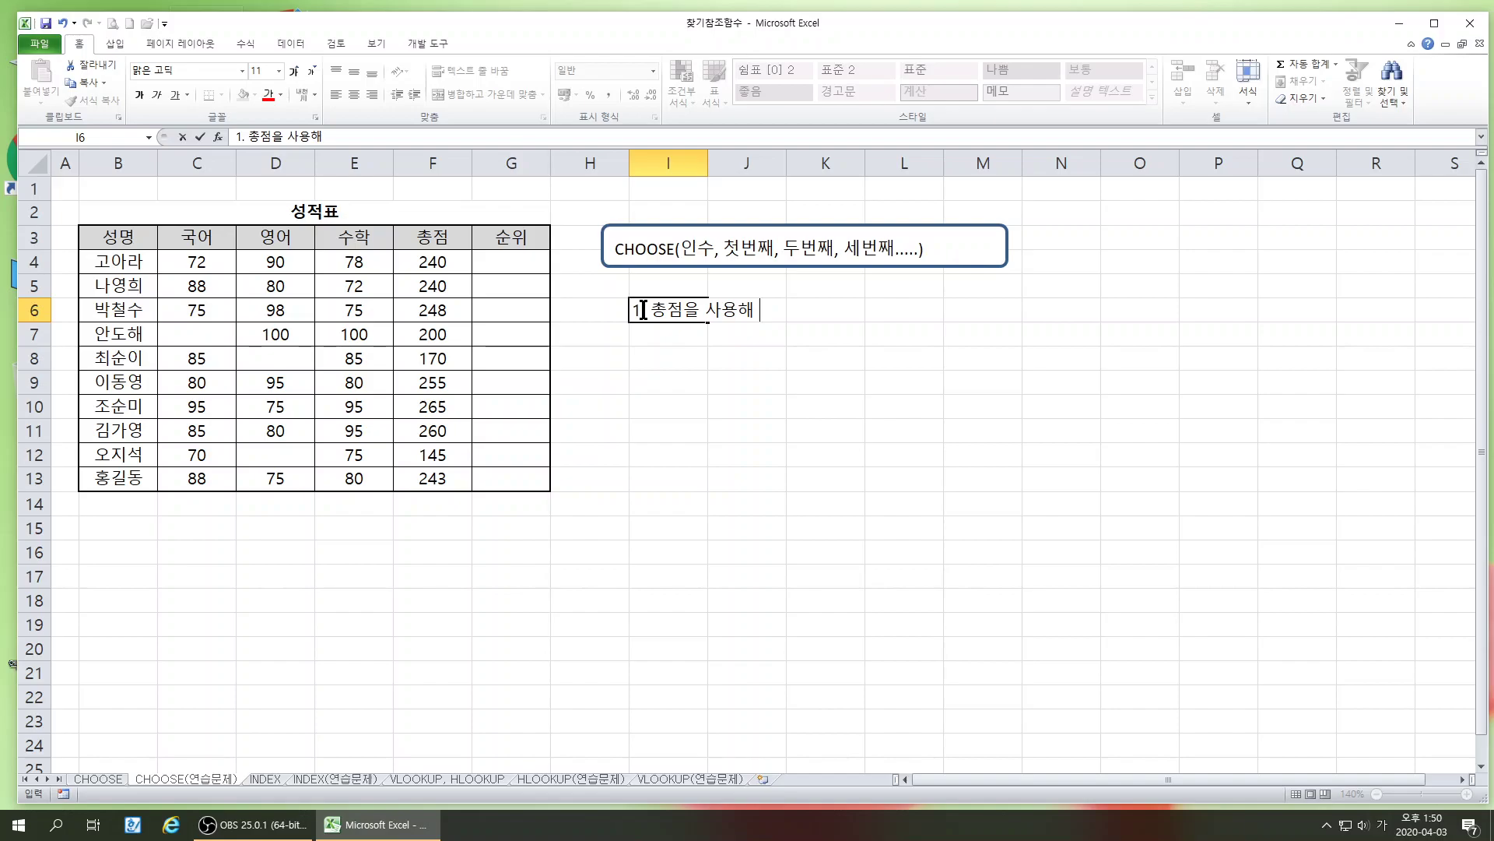
{"action": "type", "text": "순위지정"}
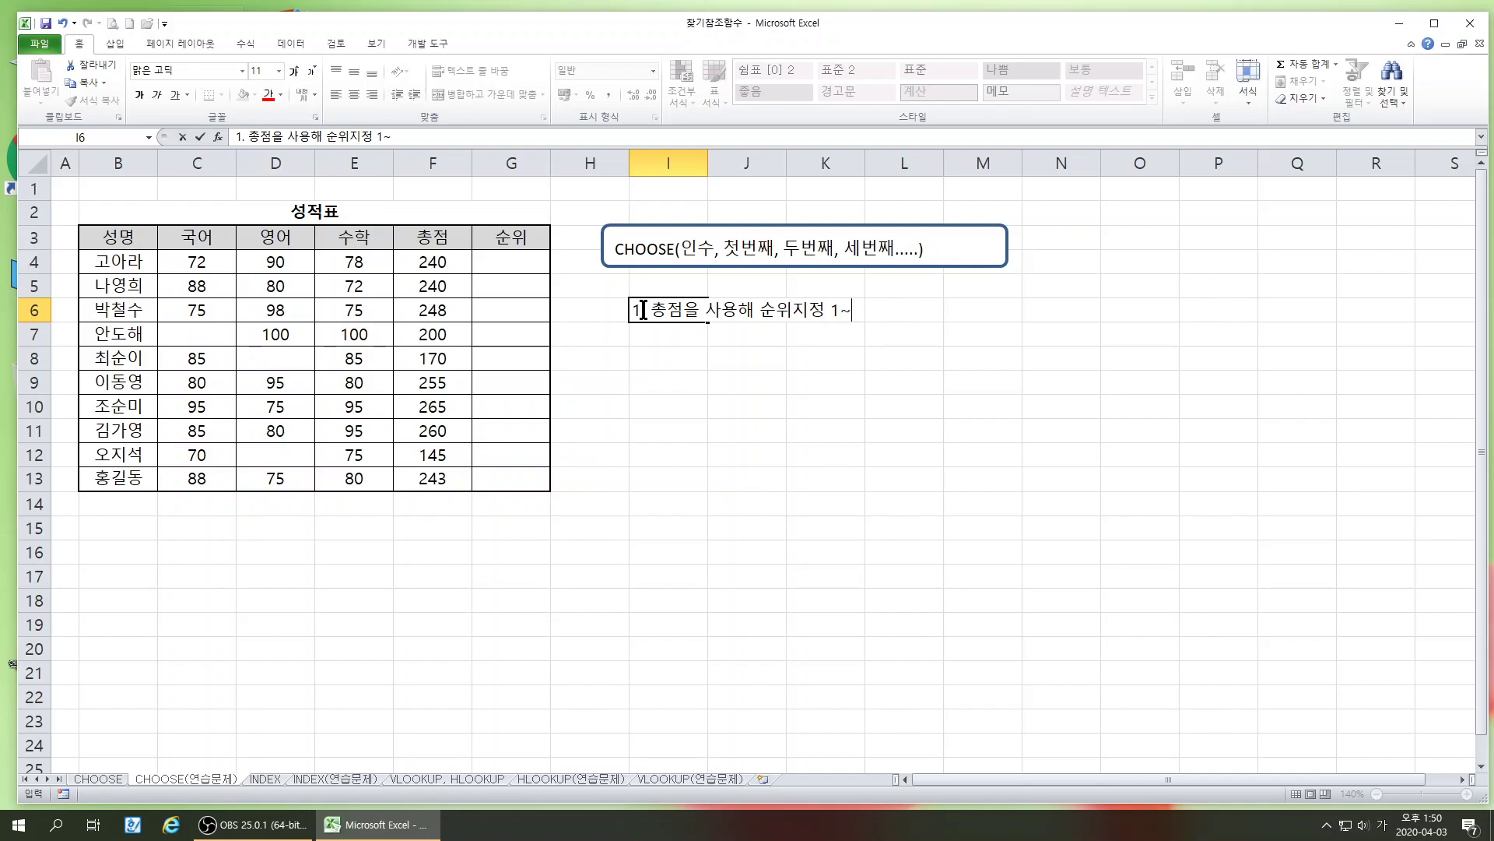
Complete the I6 instruction with "1~3등까지는 1등, 2등, 3등을 인쇄하고 나머지 4등부터는 공란"
{"action": "type", "text": "1~3등까지는 "}
{"action": "type", "text": "1등, 2"}
{"action": "type", "text": "등, 3등"}
{"action": "type", "text": "을 ㅇ"}
{"action": "type", "text": "인쇄하고 나머지"}
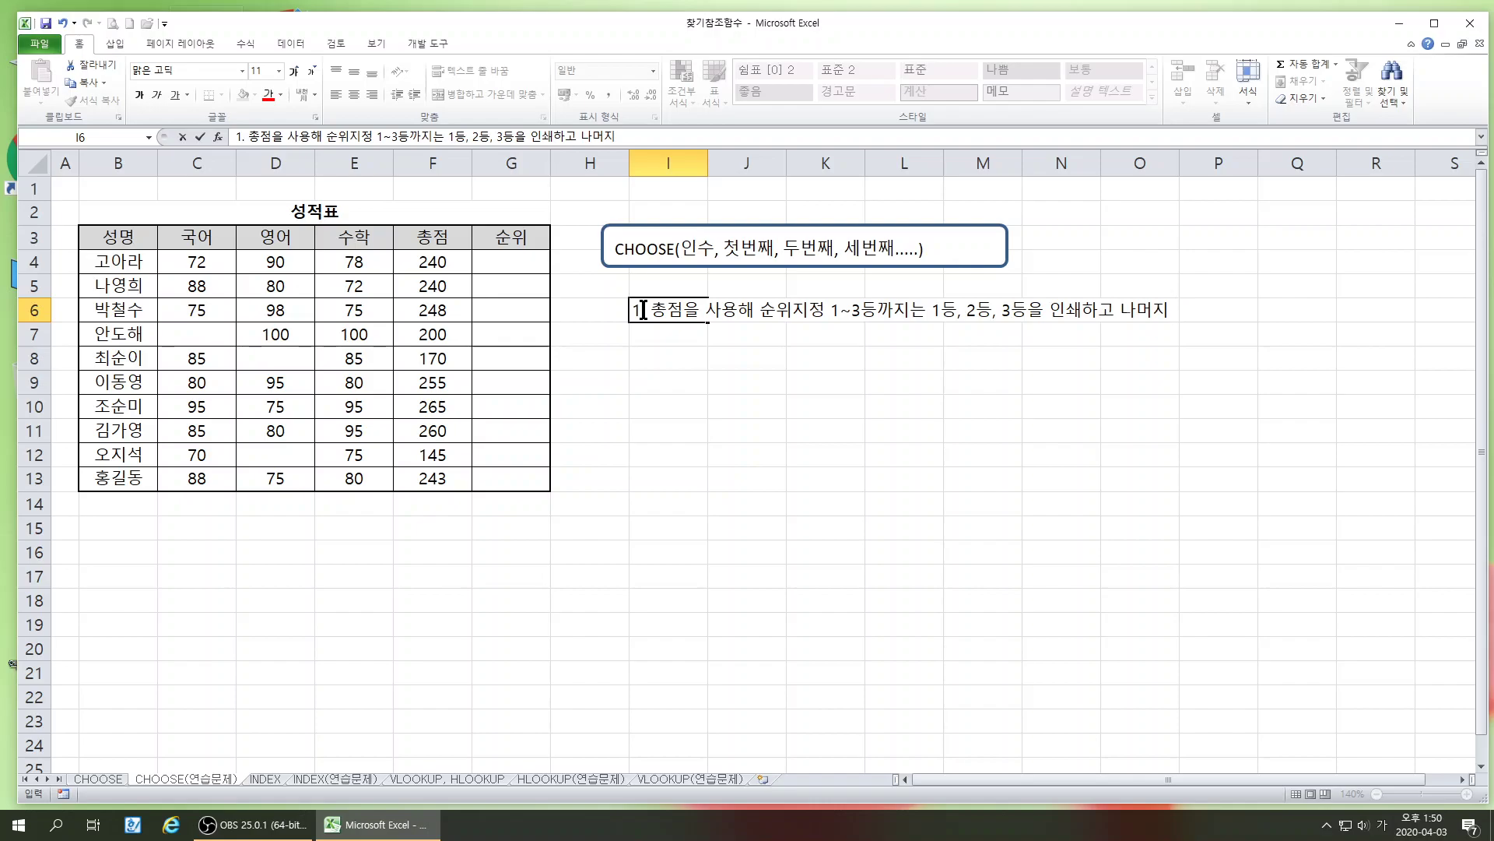
{"action": "type", "text": "4등부터"}
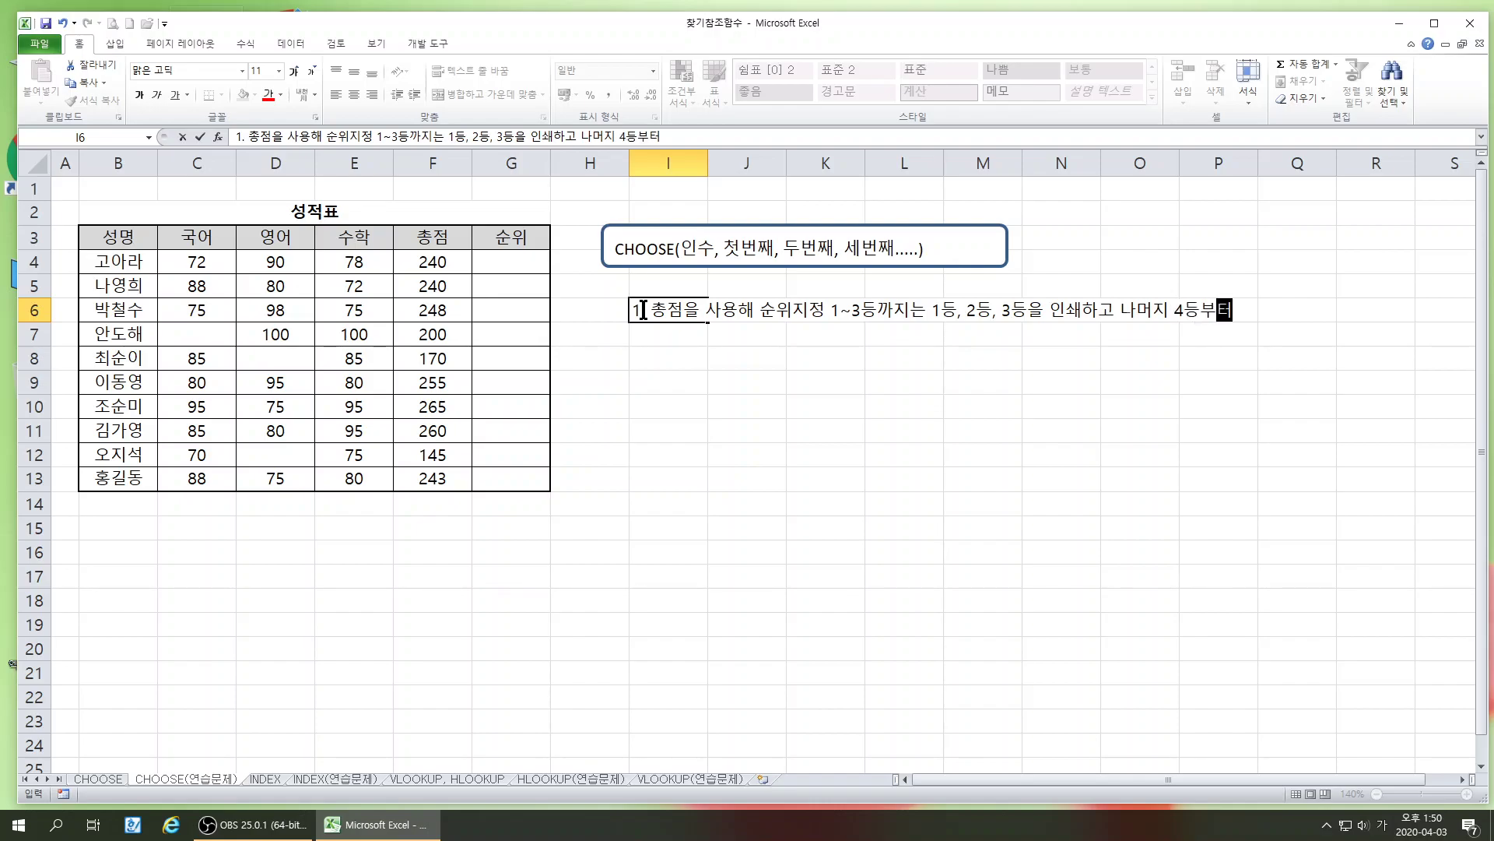
{"action": "type", "text": "는 공란"}
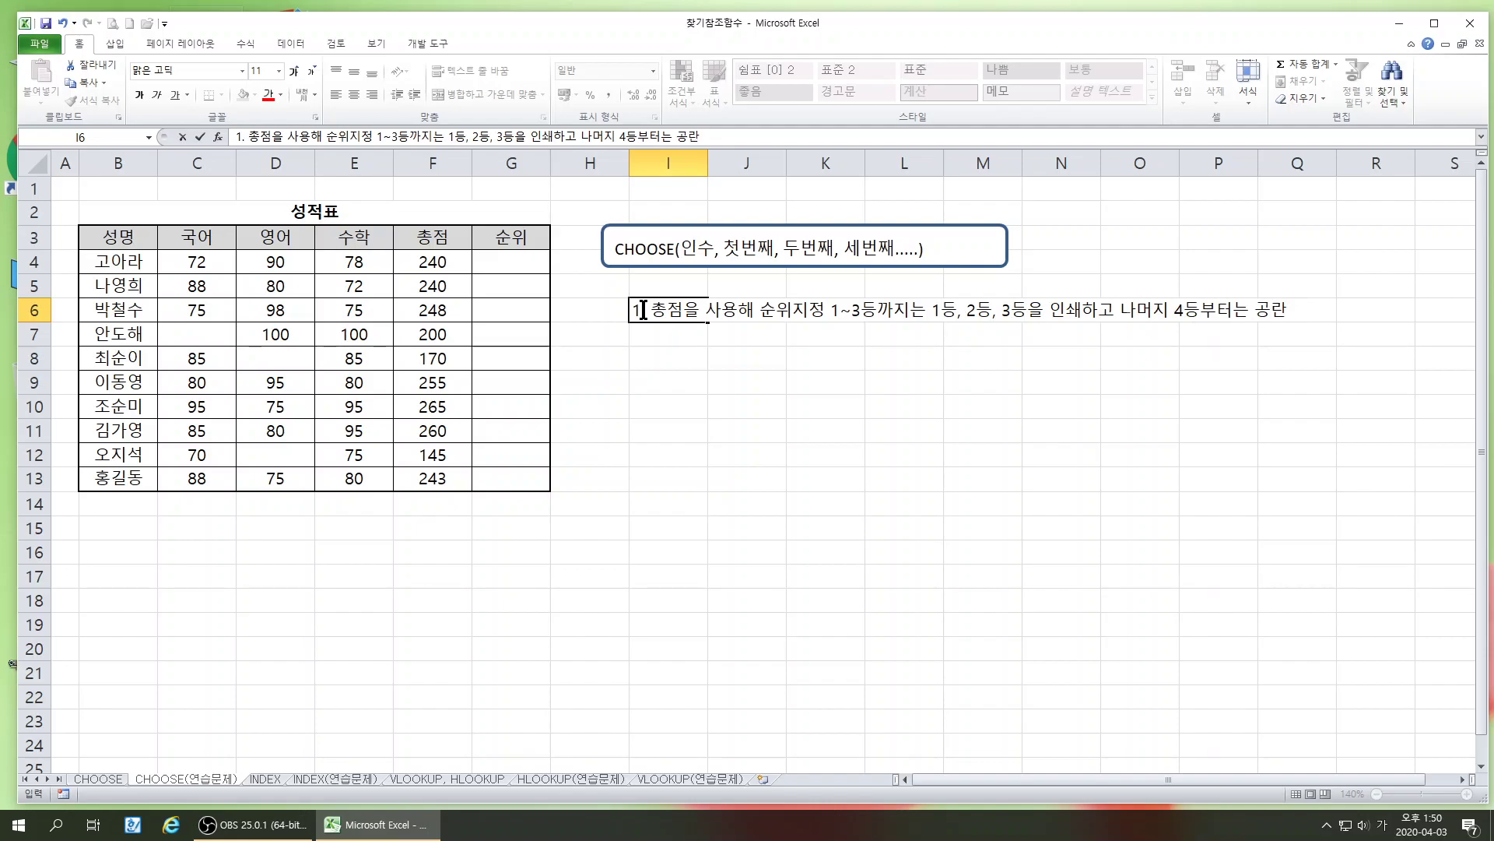
{"action": "key", "text": "Return"}
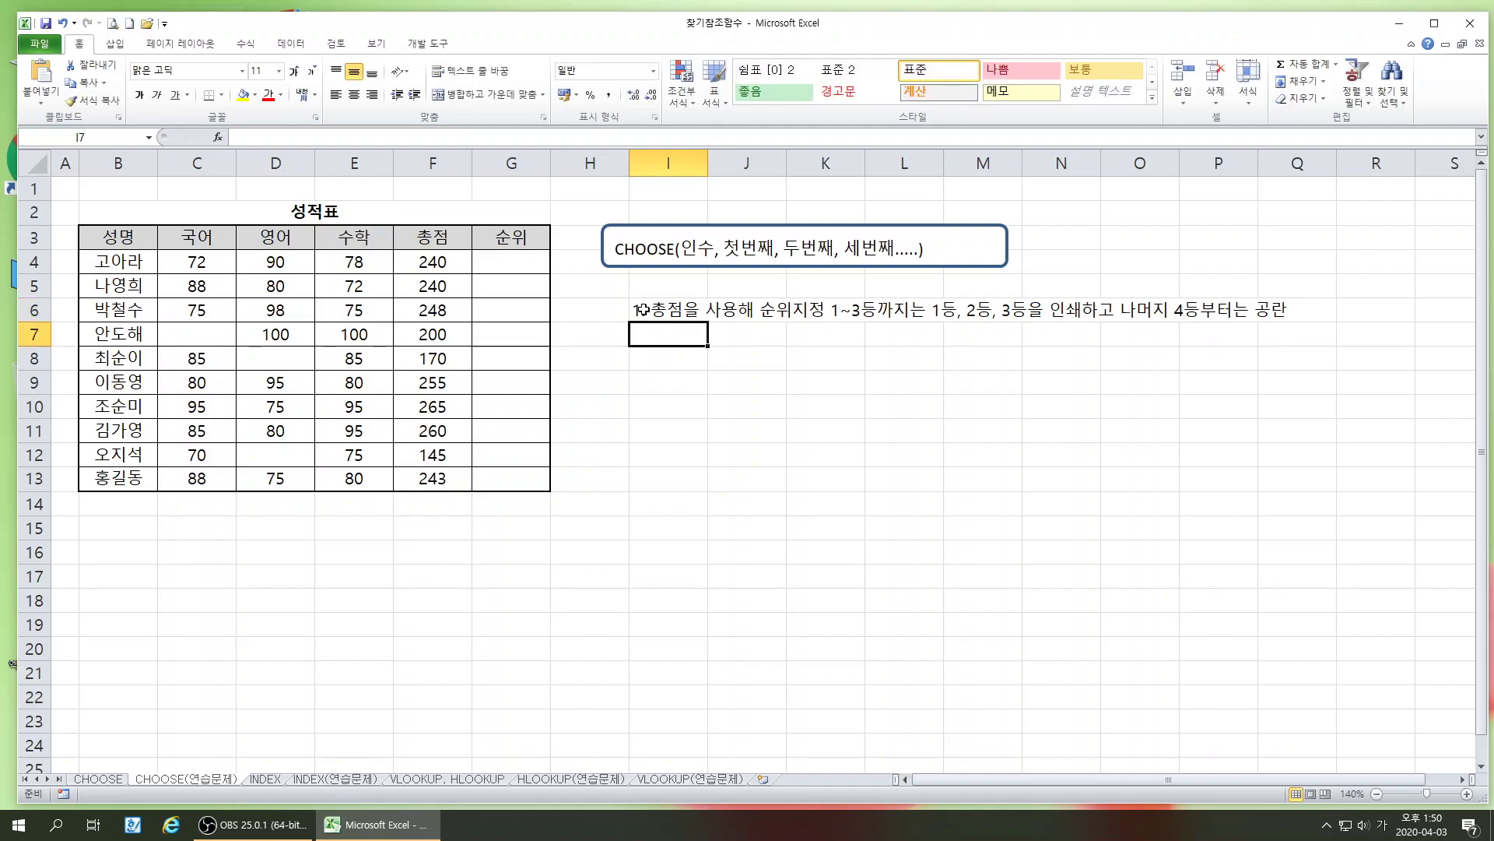
Examine the 총점 scores in F4:F13, the empty 순위 column and the 인수 argument in the CHOOSE syntax box
{"action": "left_click_drag", "start_coordinate": [442, 262], "coordinate": [439, 479]}
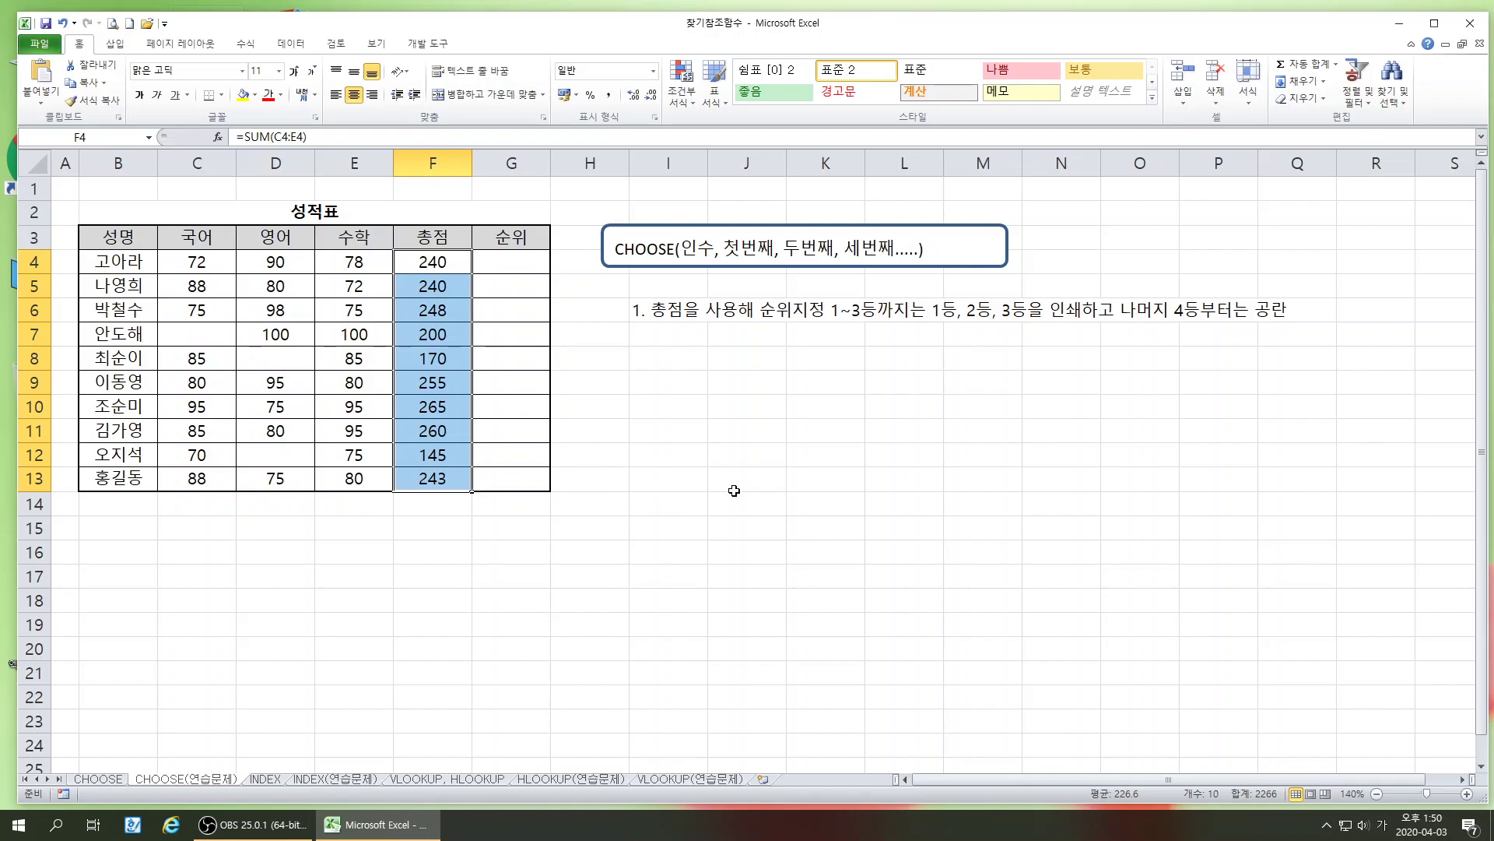
{"action": "left_click", "coordinate": [701, 458]}
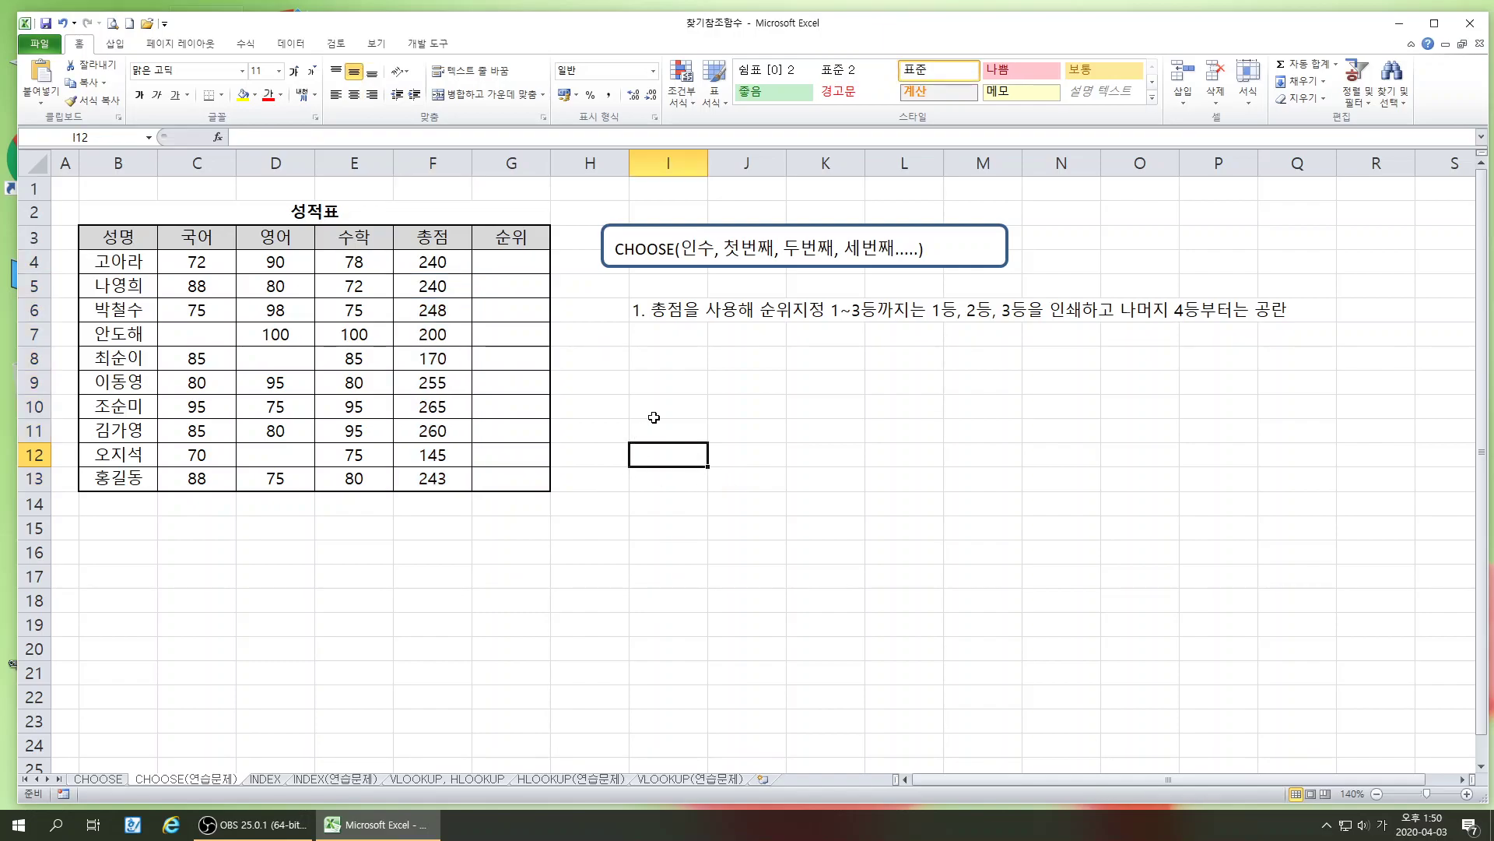
{"action": "left_click", "coordinate": [663, 363]}
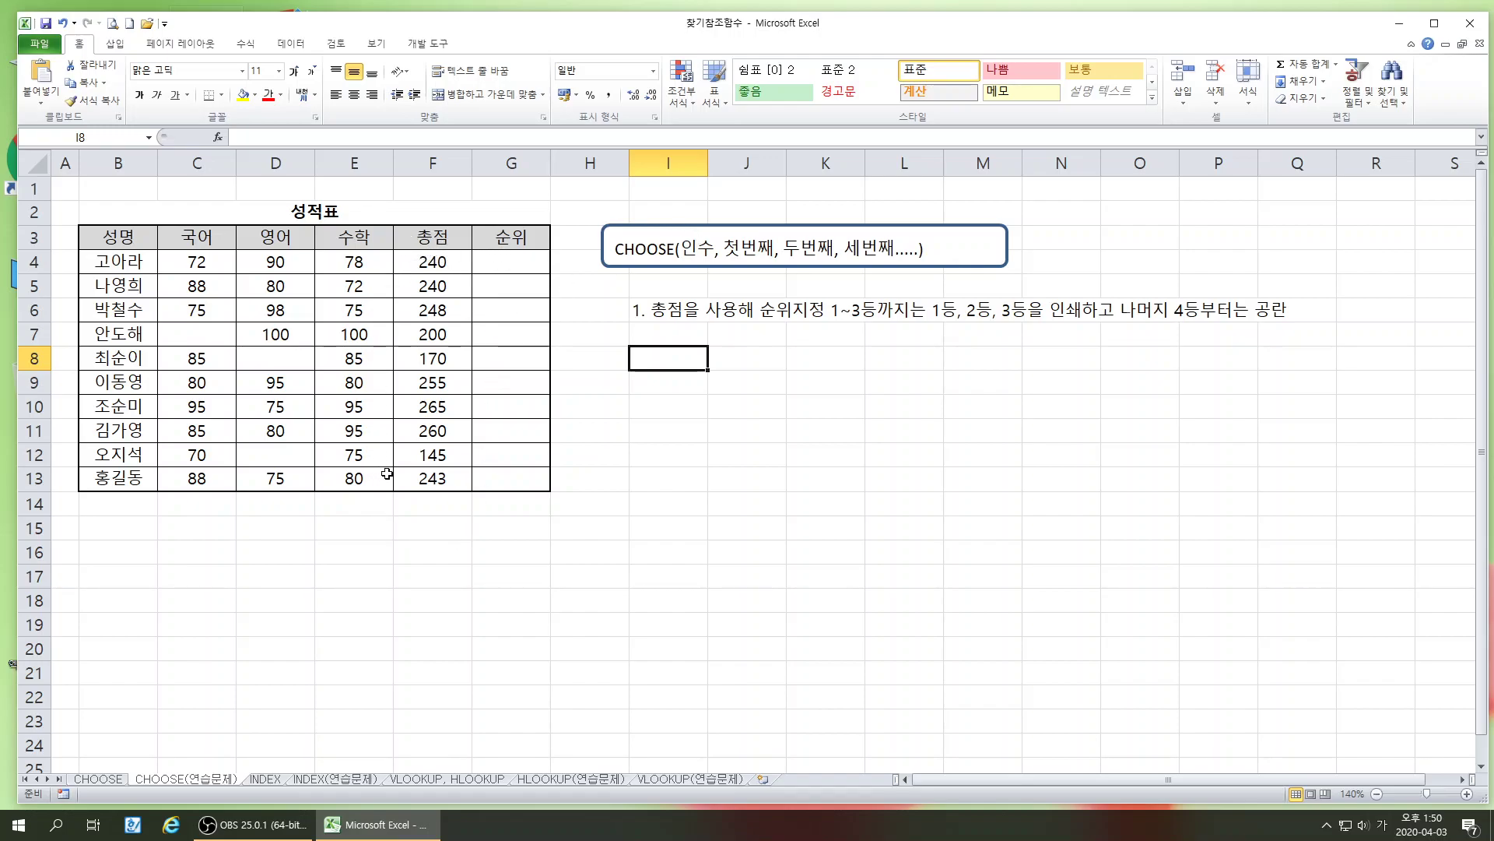
{"action": "left_click_drag", "start_coordinate": [521, 259], "coordinate": [502, 502]}
{"action": "left_click", "coordinate": [640, 439]}
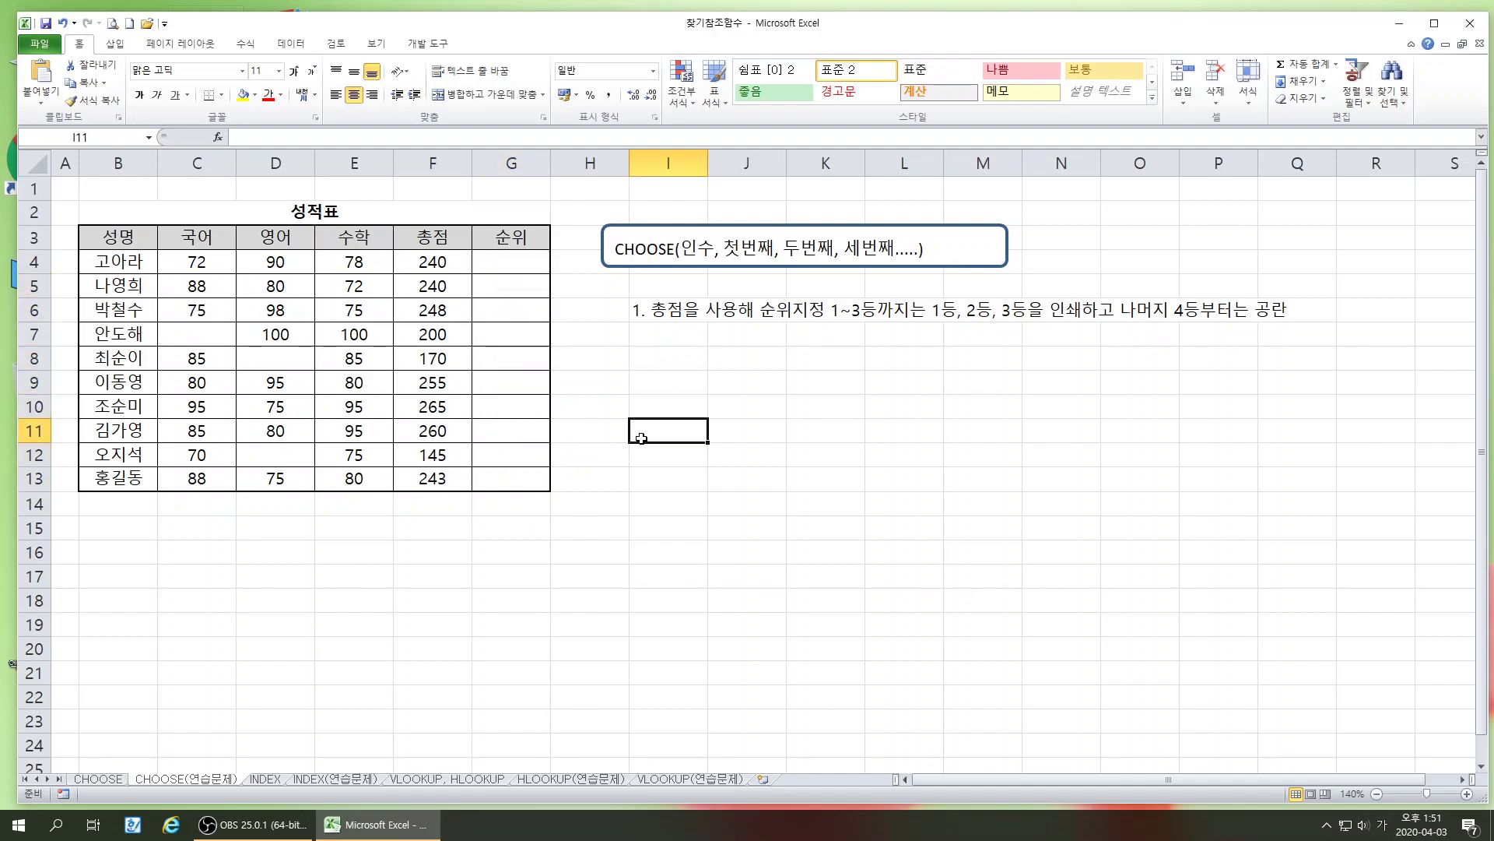
{"action": "left_click", "coordinate": [572, 257]}
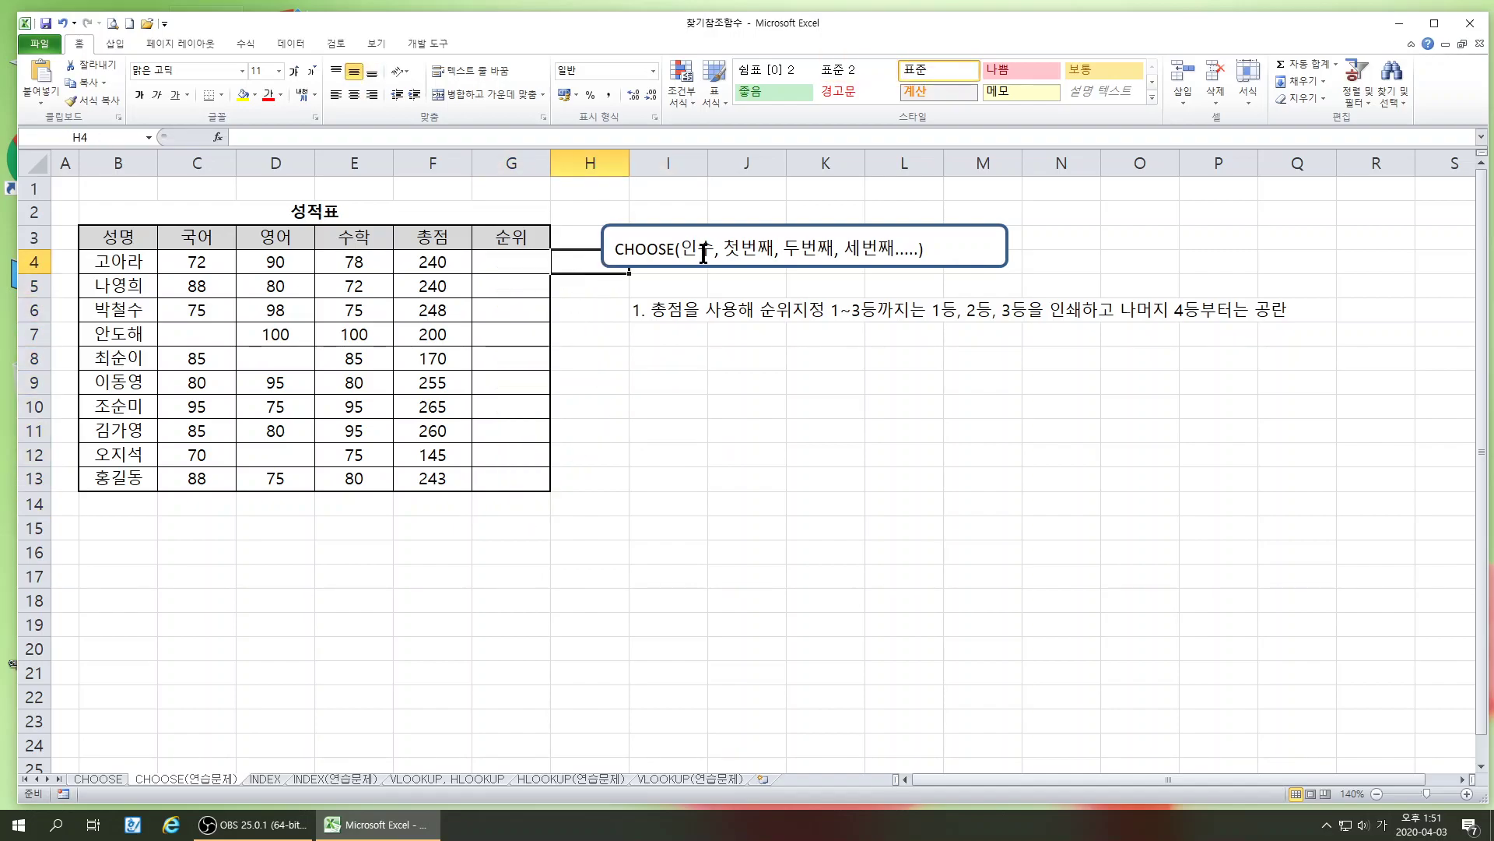
{"action": "left_click", "coordinate": [518, 262]}
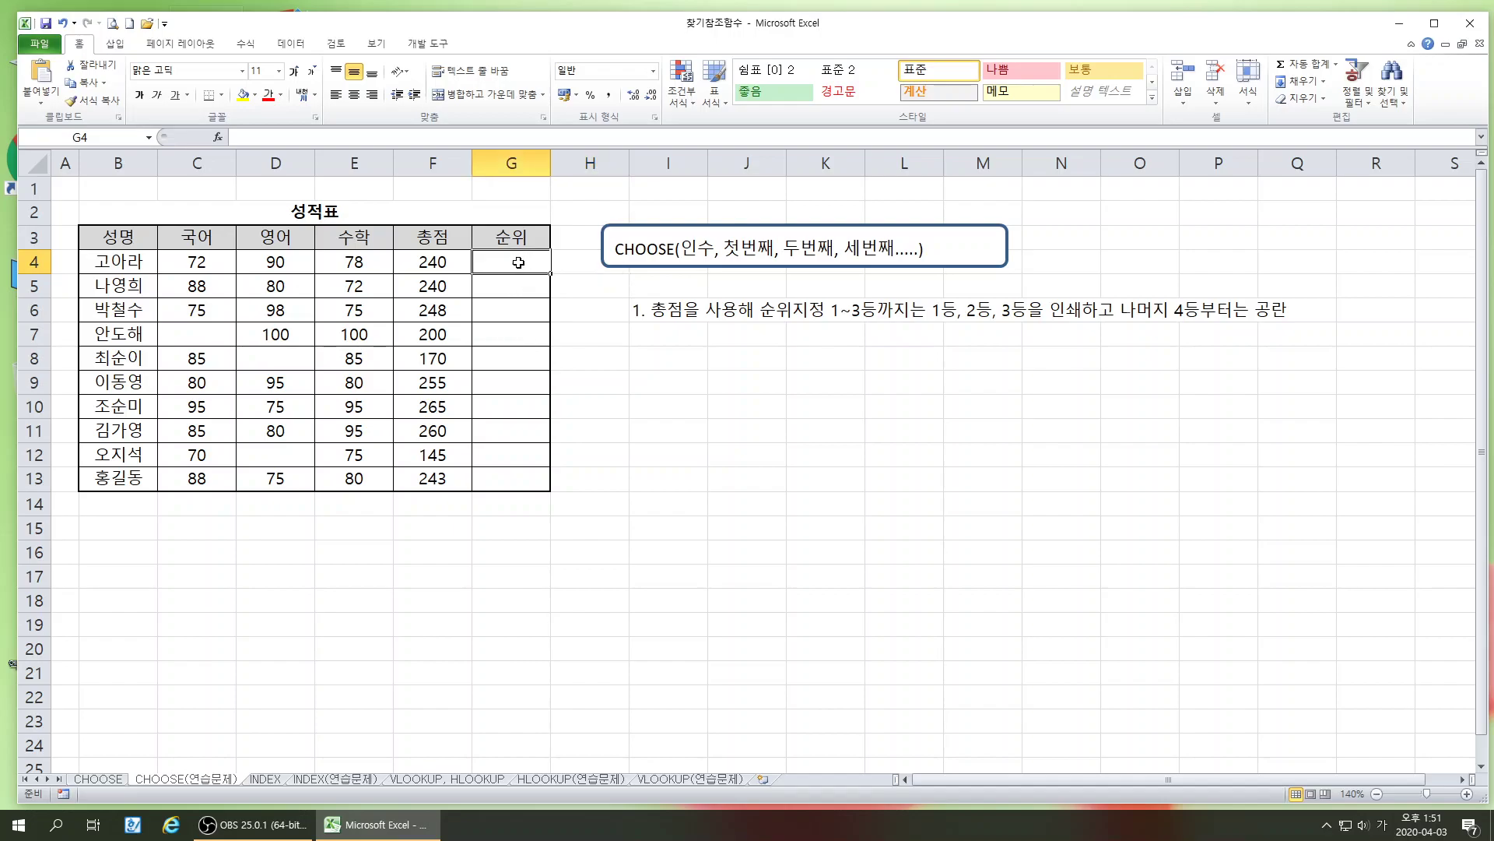
{"action": "double_click", "coordinate": [691, 250]}
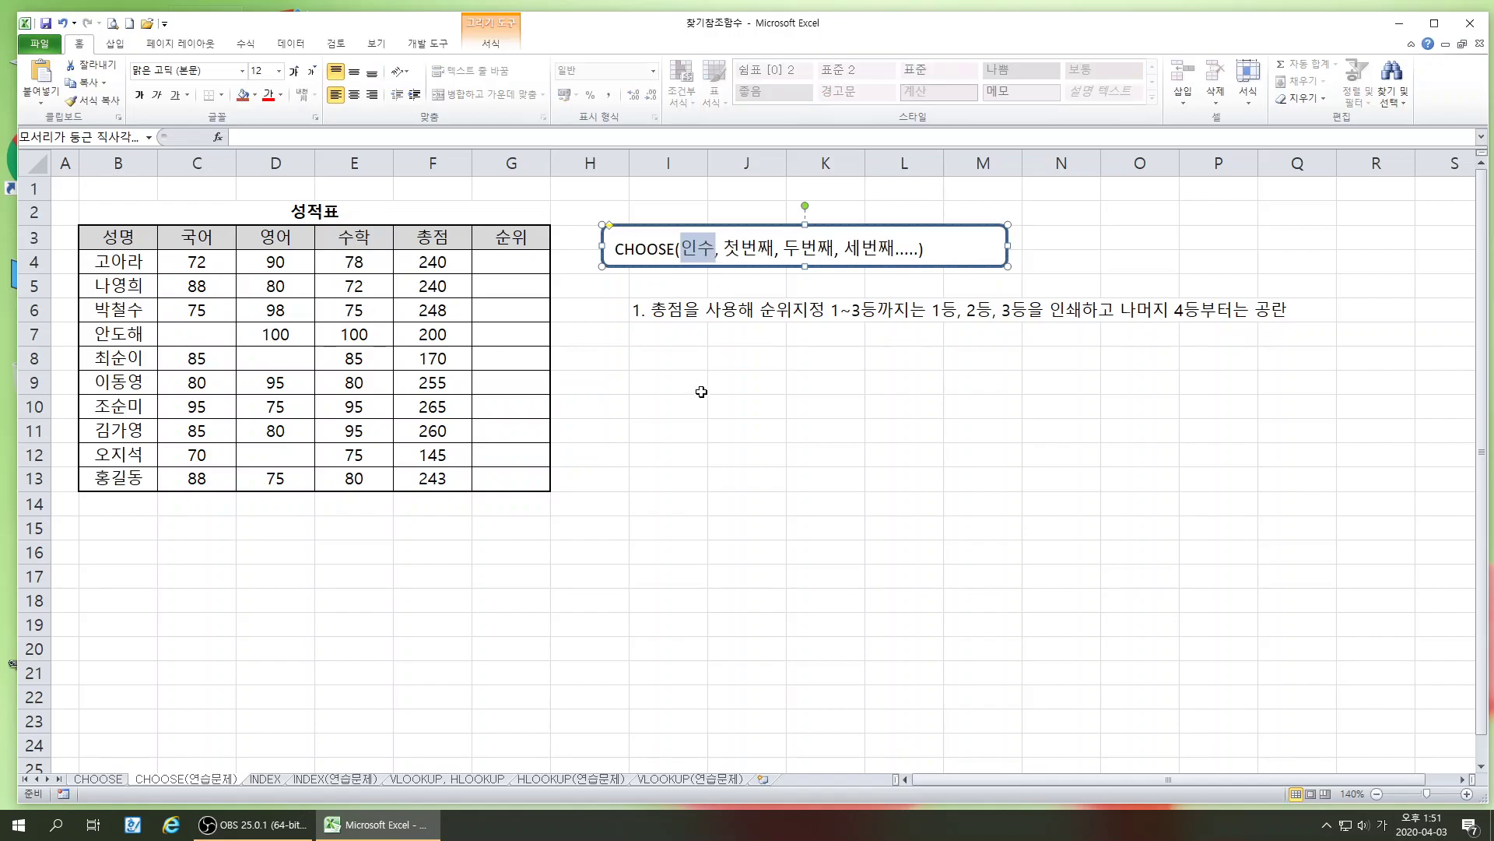
Enter the syntax note "RANK(셀번지, 범위, 옵션)" in cell I8
{"action": "left_click", "coordinate": [650, 360]}
{"action": "type", "text": "ㄱ"}
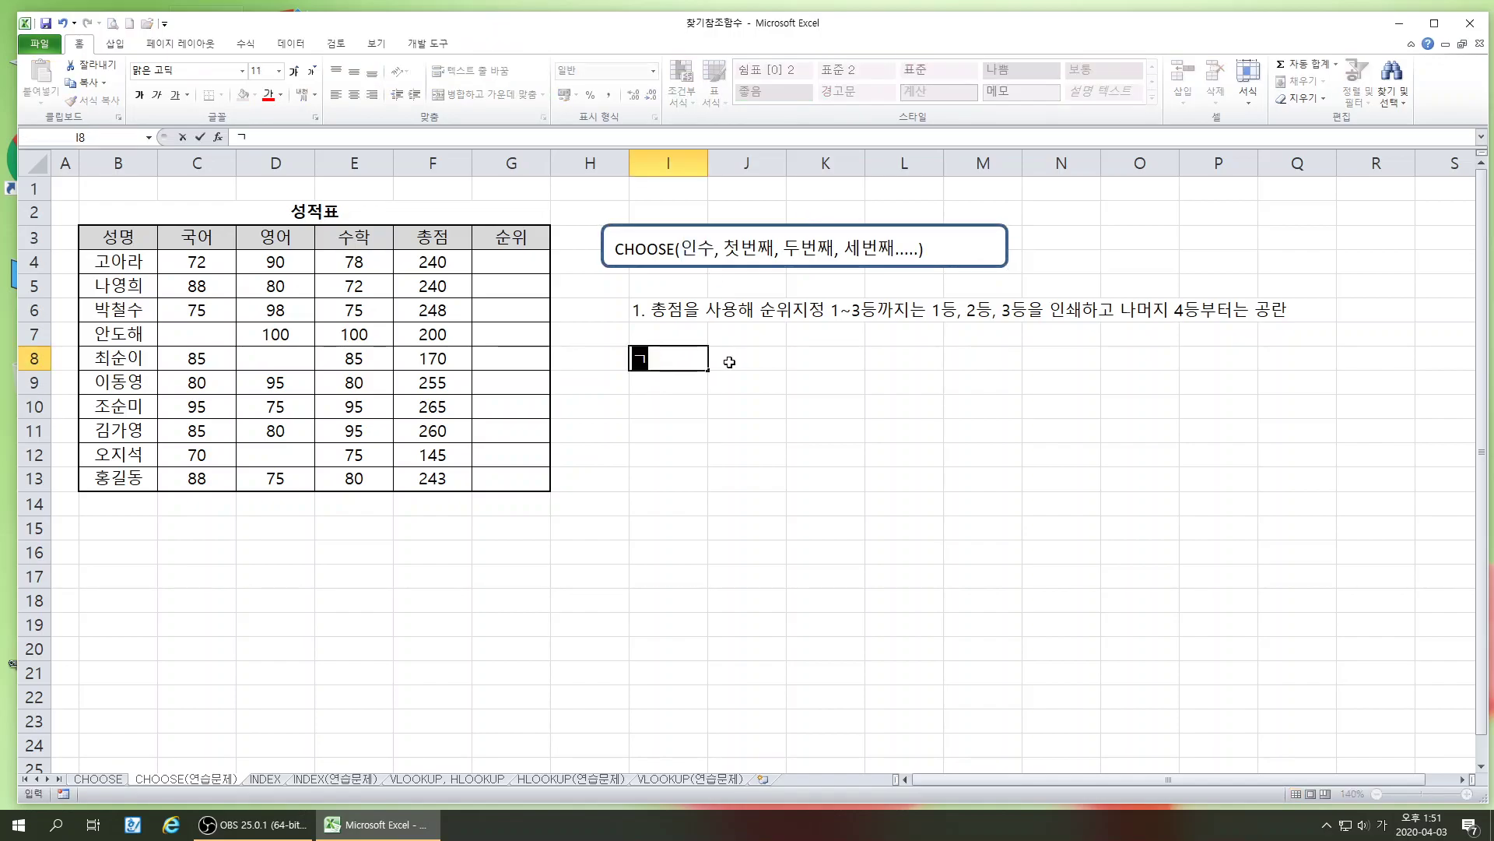
{"action": "key", "text": "BackSpace"}
{"action": "key", "text": "Hangul"}
{"action": "type", "text": "RANK(TJF"}
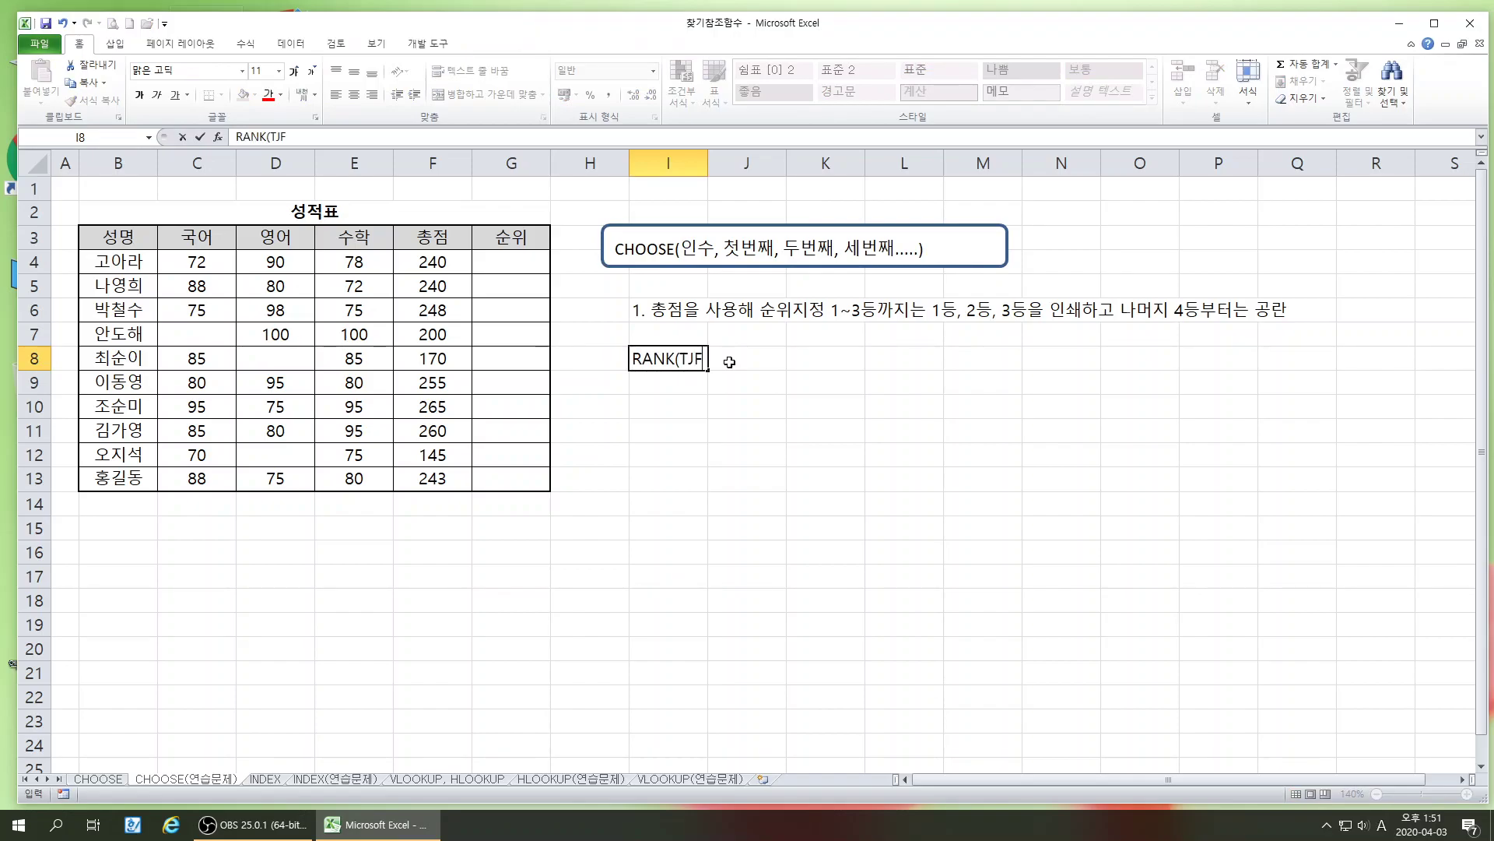
{"action": "key", "text": "BackSpace"}
{"action": "key", "text": "BackSpace"}
{"action": "key", "text": "BackSpace"}
{"action": "type", "text": "셀번지, 범위"}
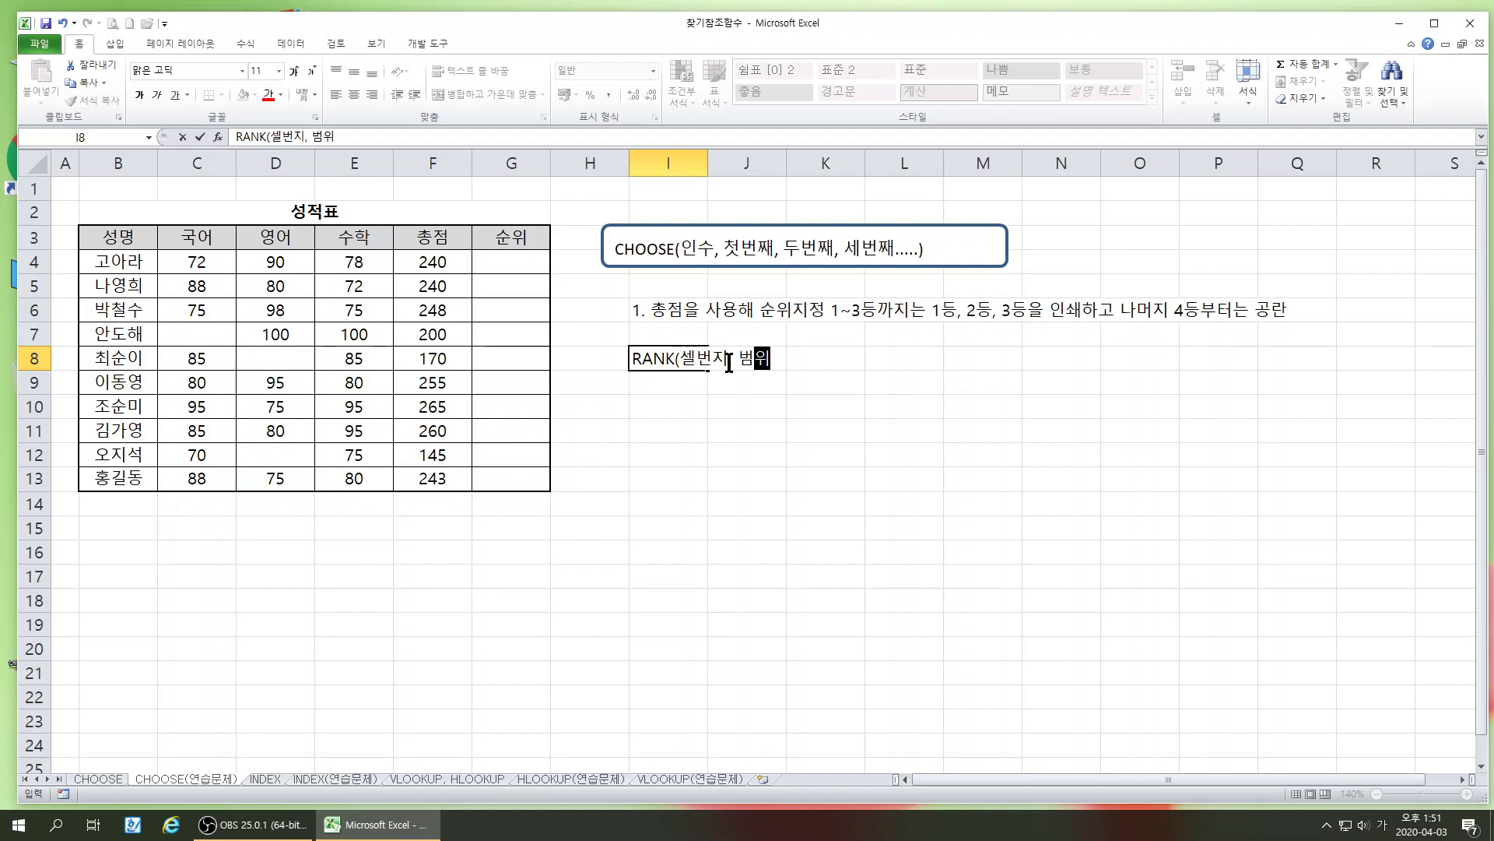
{"action": "type", "text": ",옥ㅂ"}
{"action": "key", "text": "BackSpace"}
{"action": "key", "text": "BackSpace"}
{"action": "type", "text": "옵션"}
{"action": "left_click", "coordinate": [775, 359]}
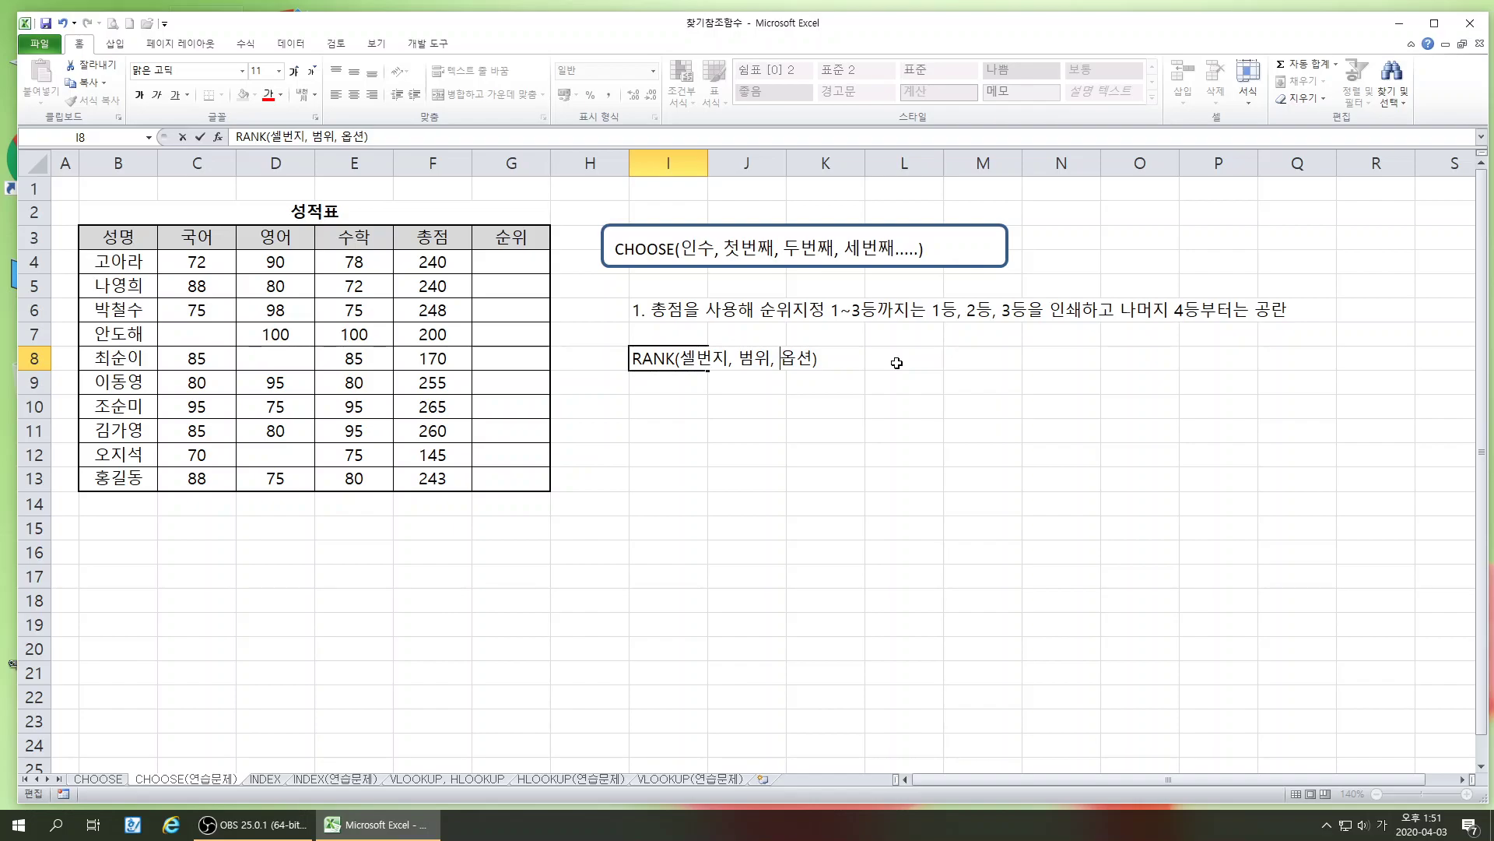
{"action": "key", "text": "Return"}
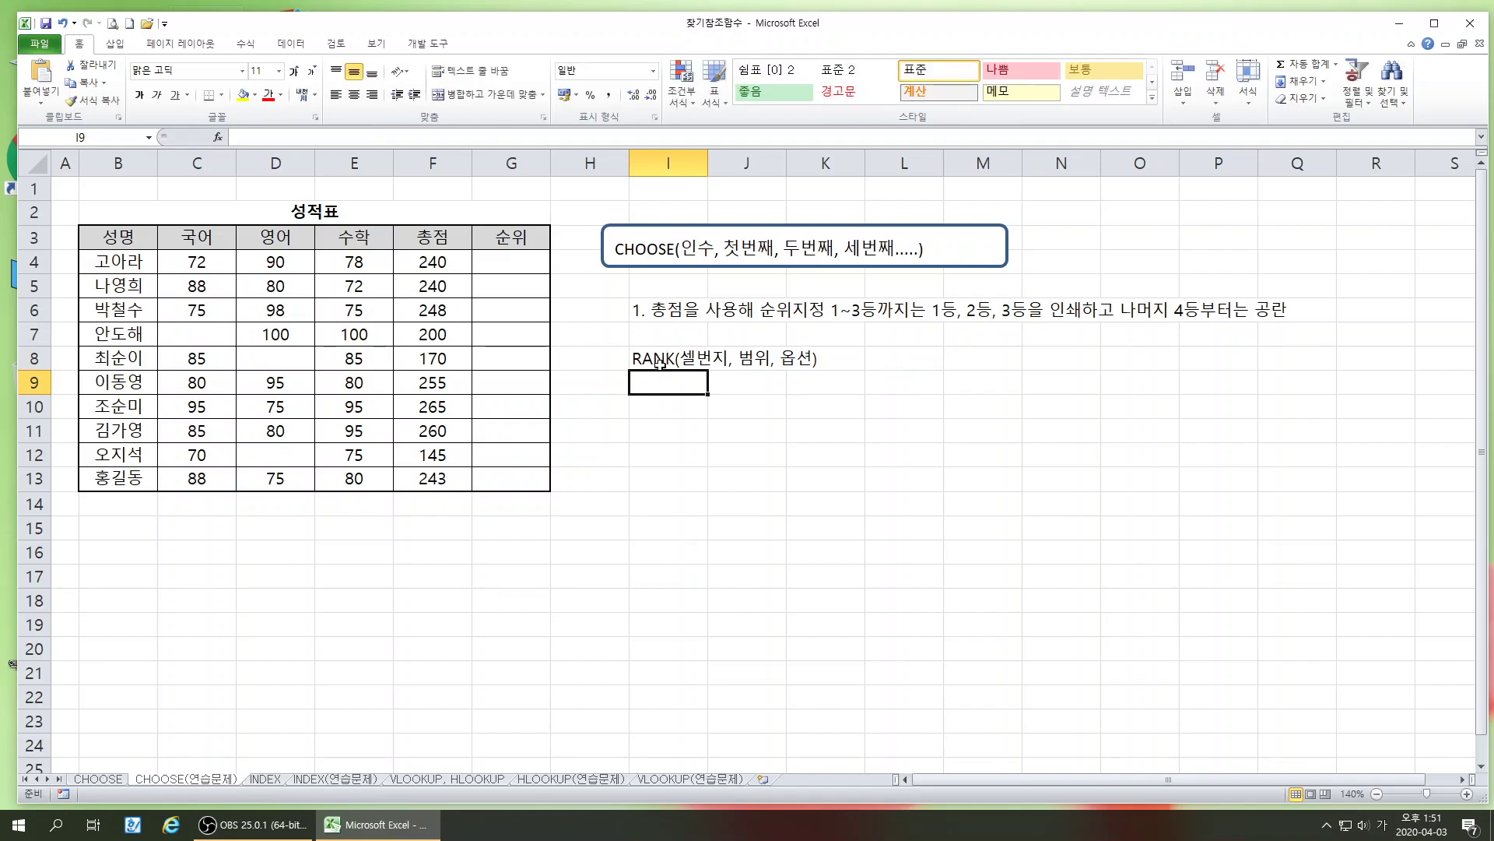
Begin the formula note in cell I10 with "CHOOSE(RANK(F4,F4:F13,0"
{"action": "left_click", "coordinate": [655, 407]}
{"action": "type", "text": "초"}
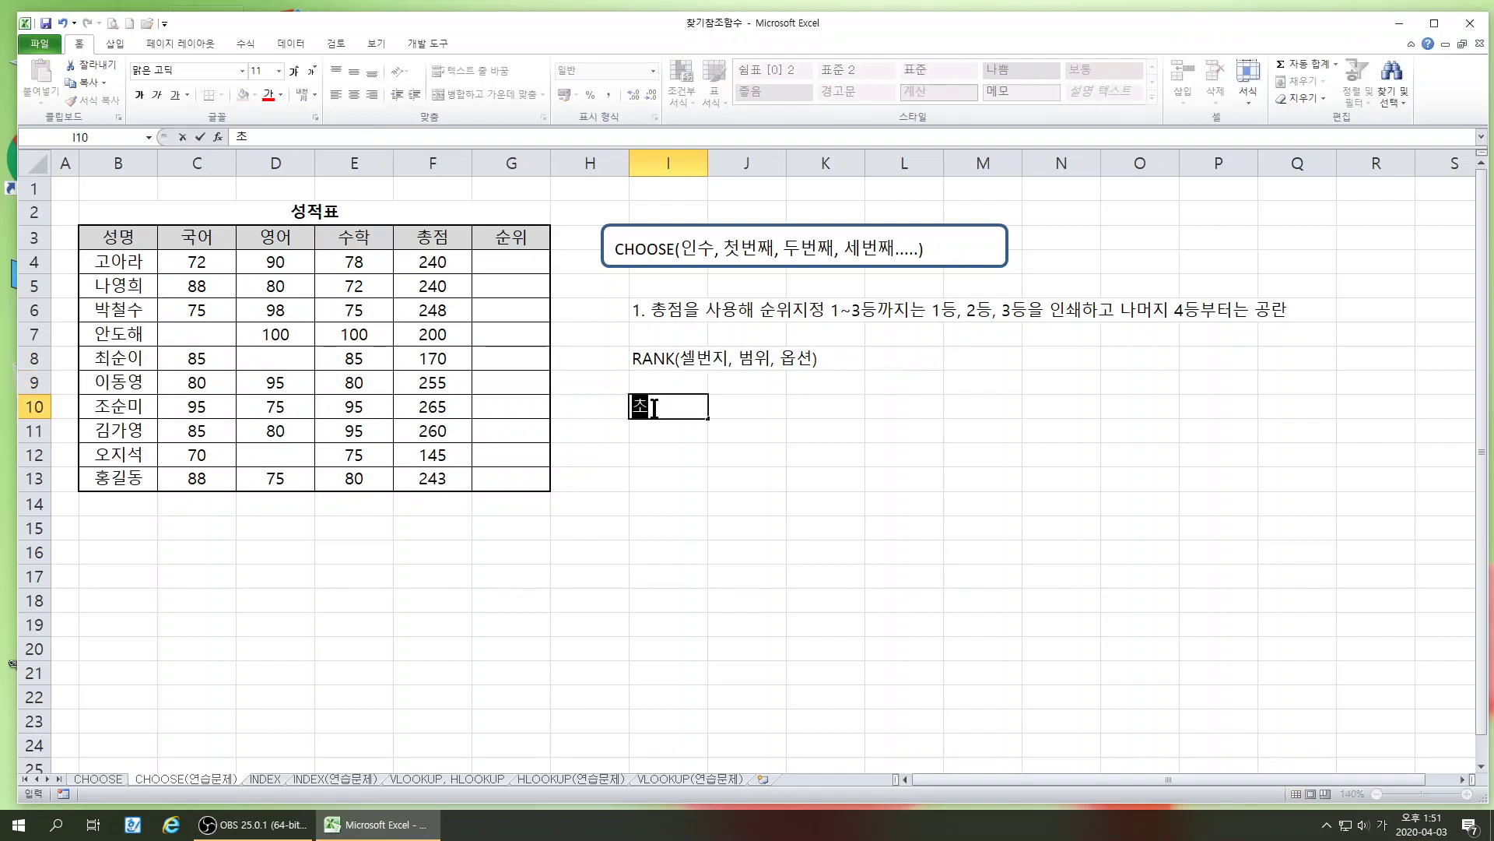
{"action": "key", "text": "BackSpace"}
{"action": "type", "text": "CHOOSE"}
{"action": "type", "text": "(ㄱㅁ"}
{"action": "key", "text": "BackSpace"}
{"action": "key", "text": "BackSpace"}
{"action": "type", "text": "RT"}
{"action": "type", "text": "ANK("}
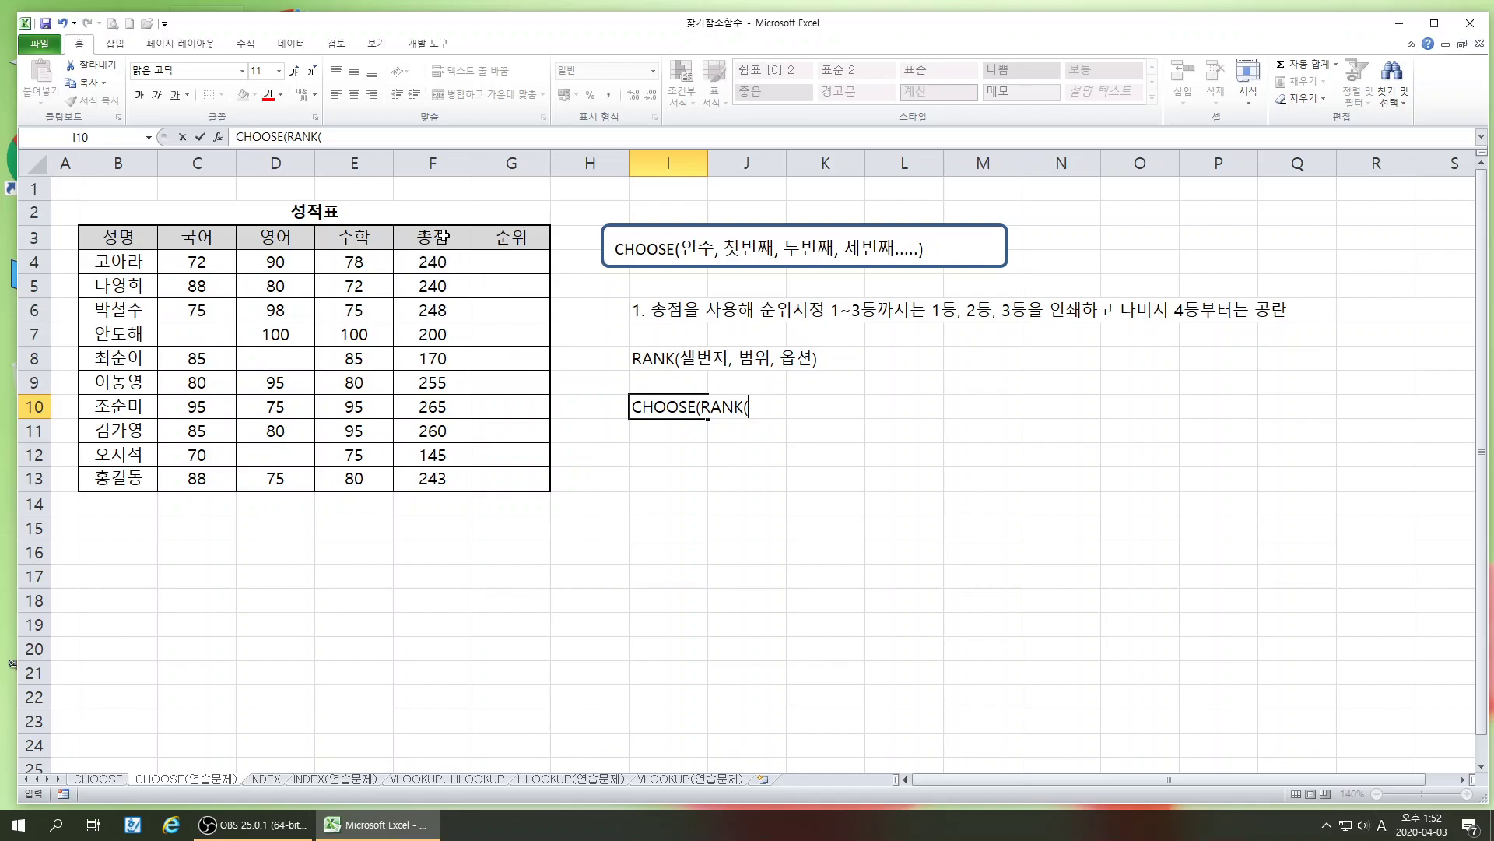
{"action": "type", "text": "F4,F4:F13)"}
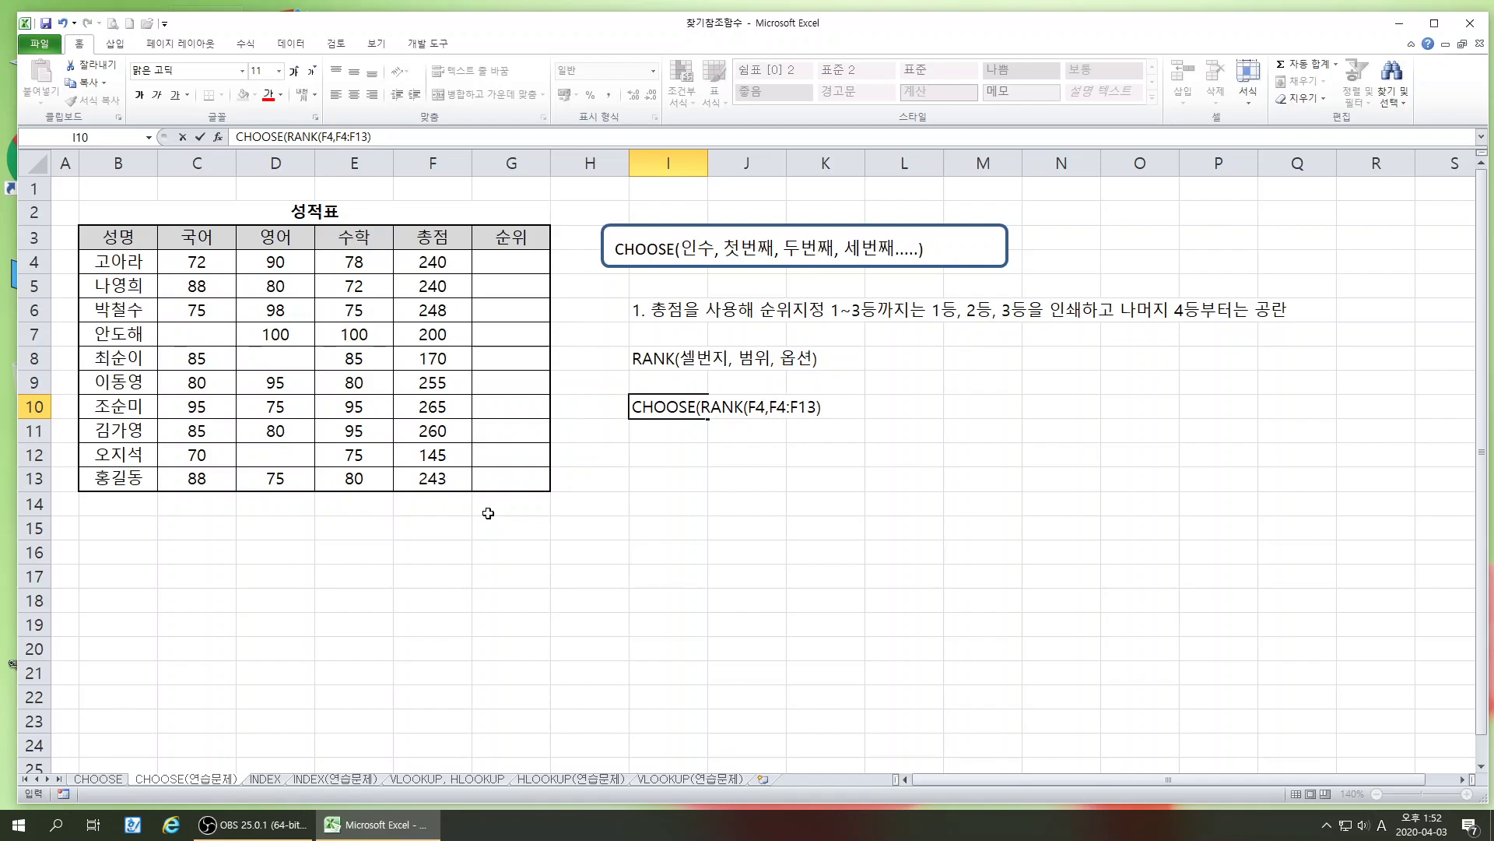
{"action": "key", "text": "BackSpace"}
{"action": "type", "text": ",0"}
Underline F4:F13 in the I10 formula note and close its RANK part with "),"
{"action": "left_click_drag", "start_coordinate": [775, 406], "coordinate": [816, 406]}
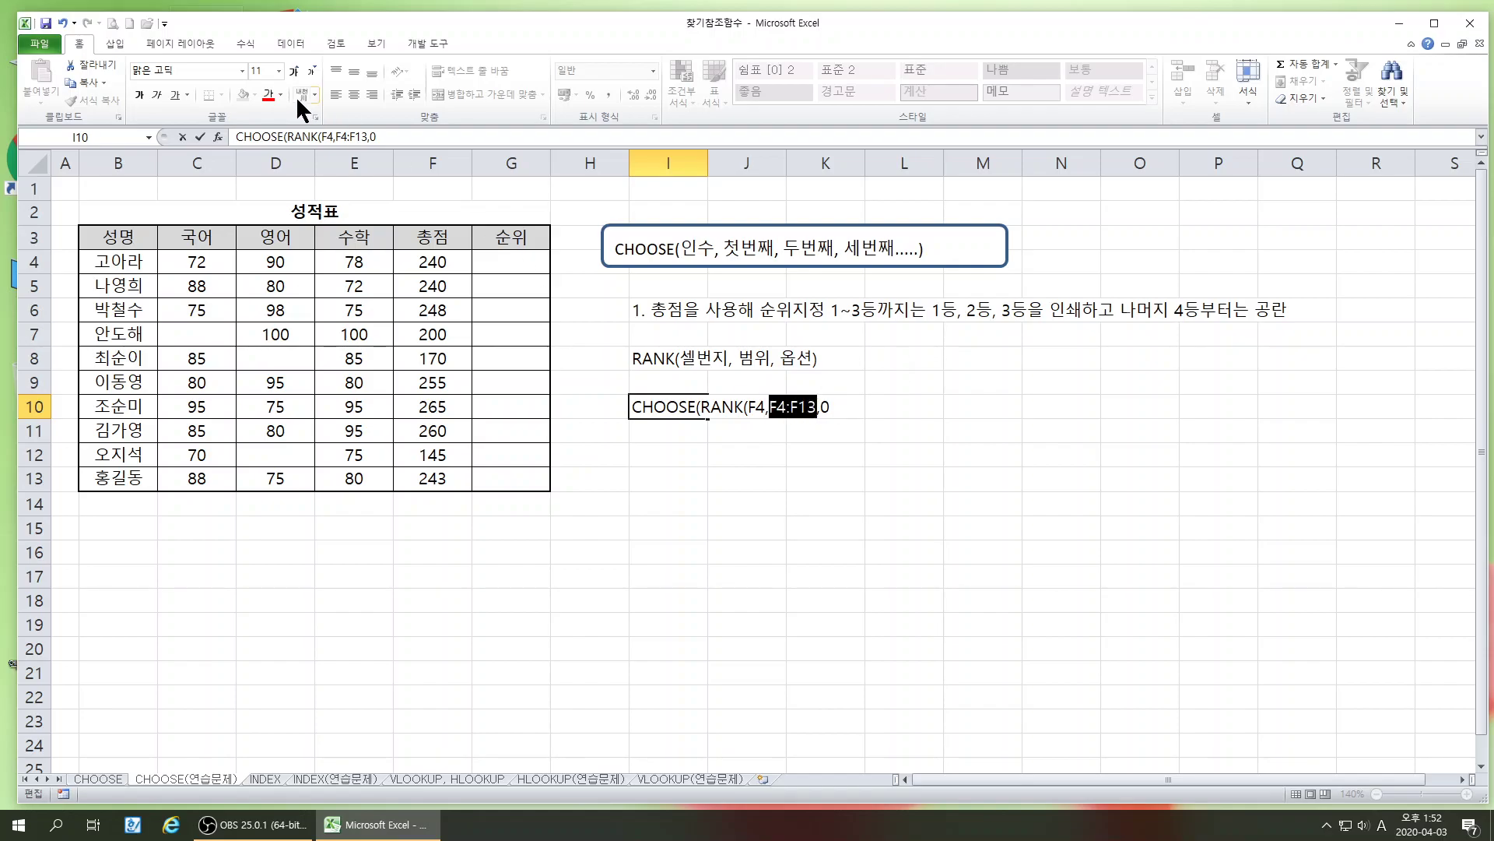
{"action": "left_click", "coordinate": [177, 96]}
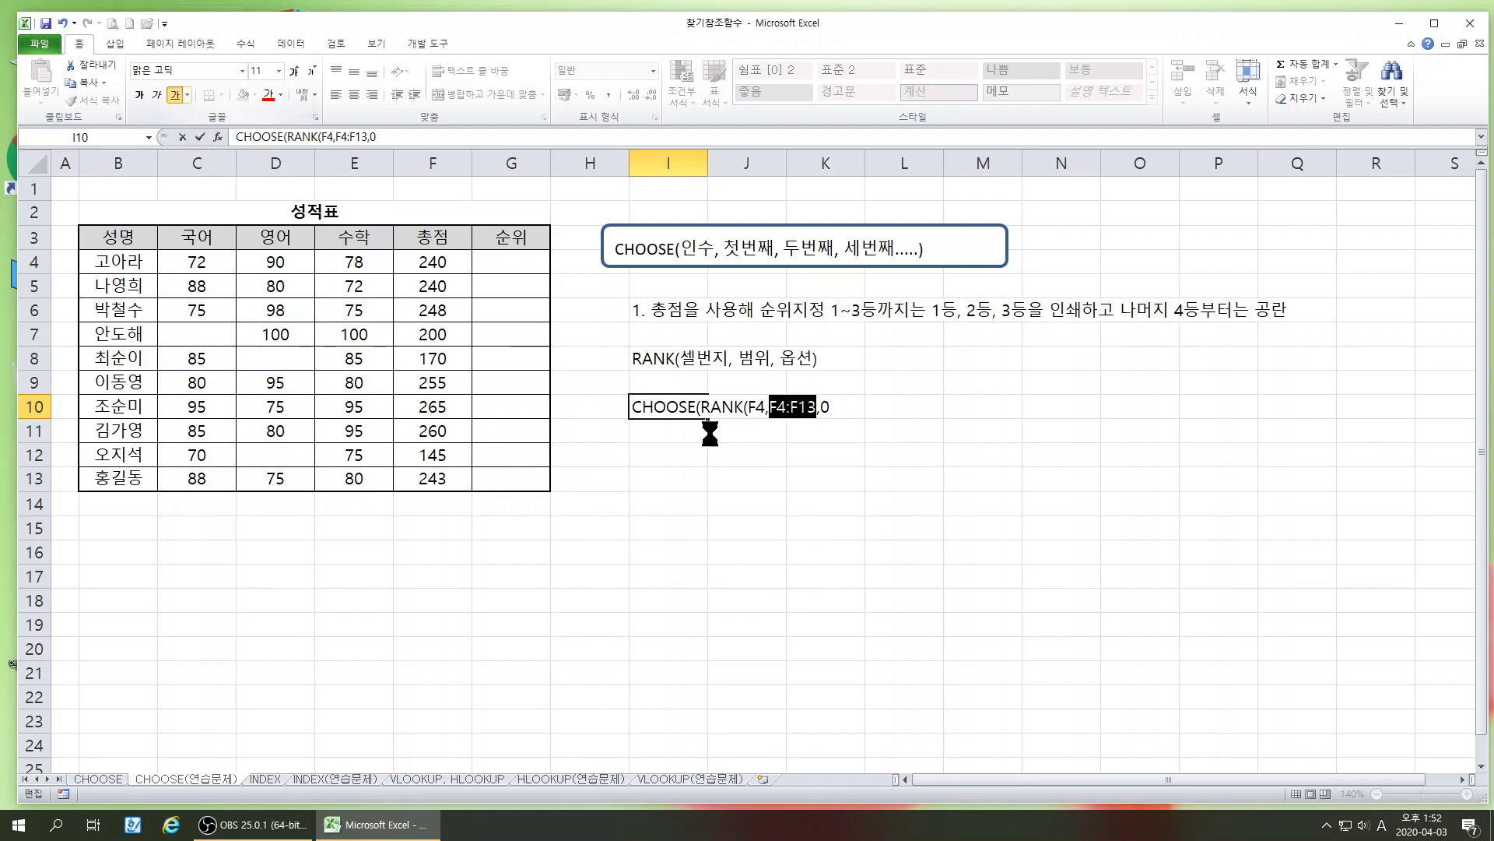
{"action": "left_click", "coordinate": [839, 406]}
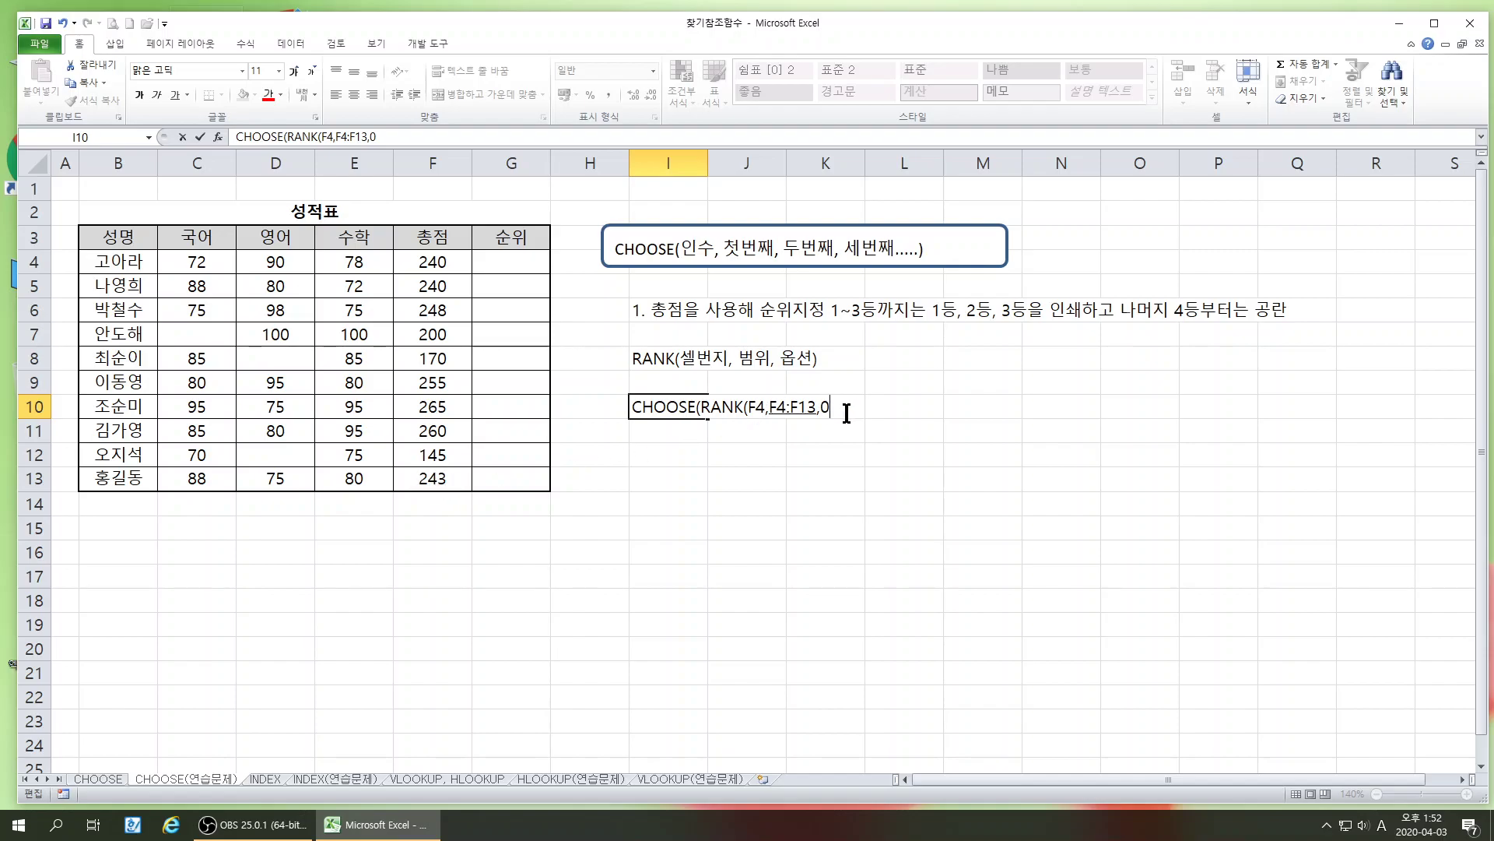
{"action": "type", "text": "),"}
Label the RANK part of the formula note by entering "인수" in cell J11
{"action": "left_click_drag", "start_coordinate": [702, 411], "coordinate": [830, 414]}
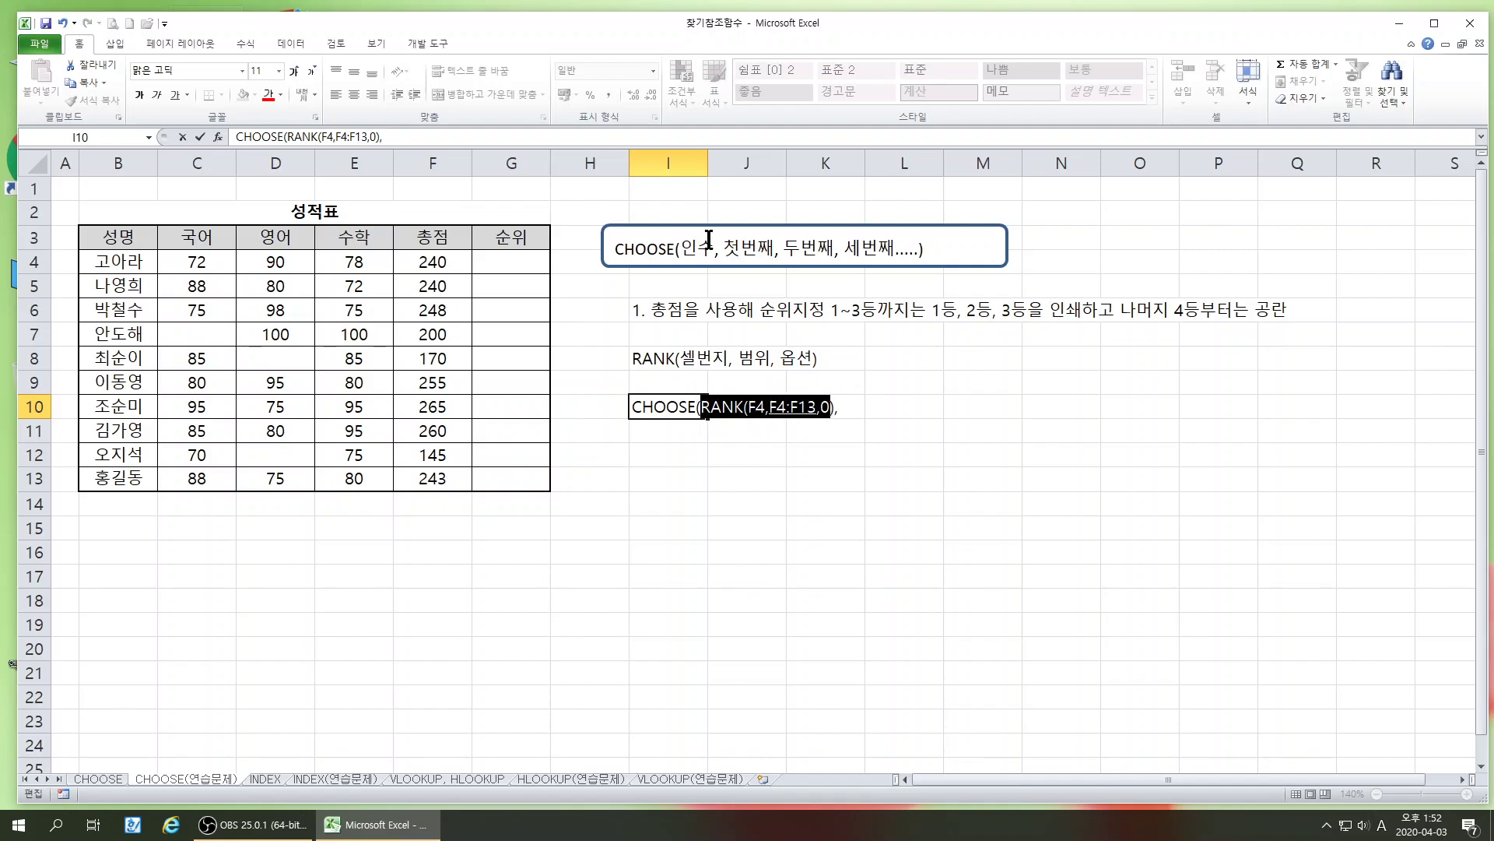
{"action": "left_click", "coordinate": [739, 433]}
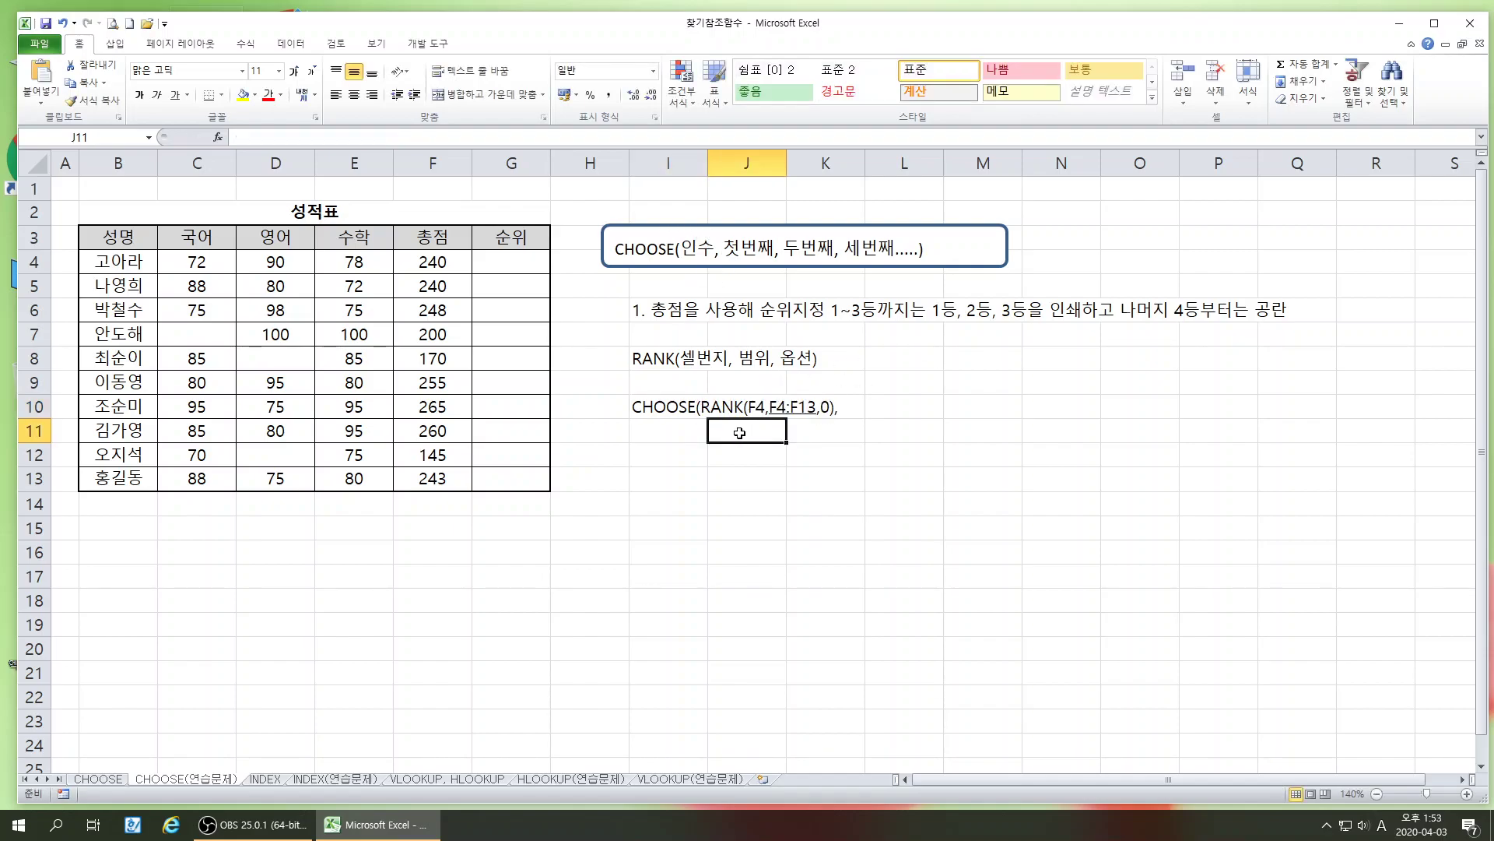
{"action": "type", "text": "DLS"}
{"action": "key", "text": "BackSpace"}
{"action": "key", "text": "BackSpace"}
{"action": "key", "text": "BackSpace"}
{"action": "type", "text": "DLS"}
{"action": "key", "text": "BackSpace"}
{"action": "key", "text": "BackSpace"}
{"action": "key", "text": "BackSpace"}
{"action": "key", "text": "Hangul"}
{"action": "type", "text": "인ㄴ수"}
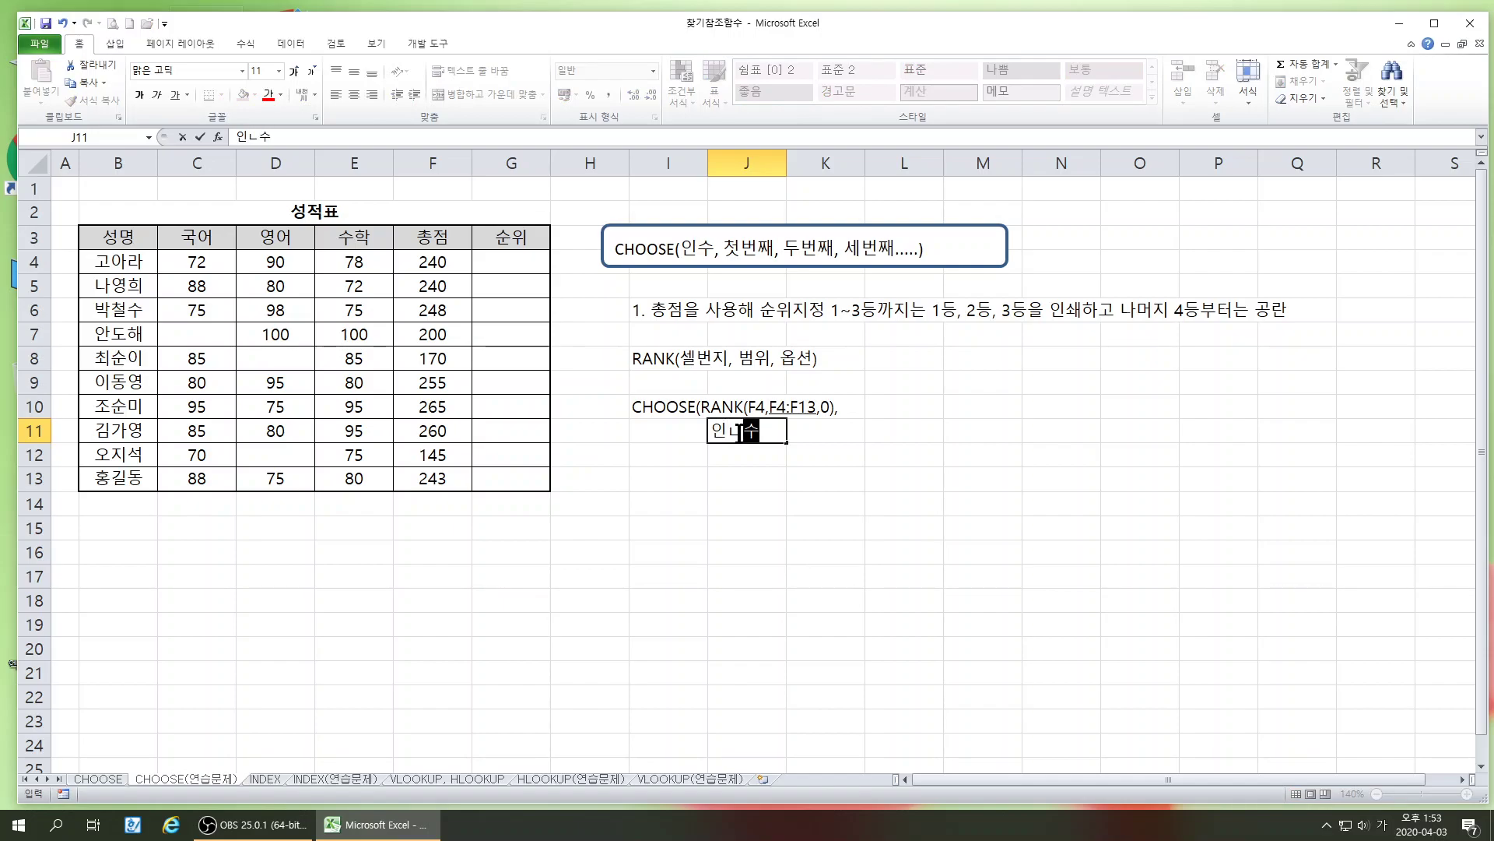
{"action": "key", "text": "BackSpace"}
{"action": "key", "text": "BackSpace"}
{"action": "key", "text": "BackSpace"}
{"action": "type", "text": "수"}
{"action": "left_click", "coordinate": [825, 474]}
Complete the I10 formula note with "1등","2등","3등" followed by seven empty strings "" and a closing parenthesis
{"action": "left_click", "coordinate": [849, 413]}
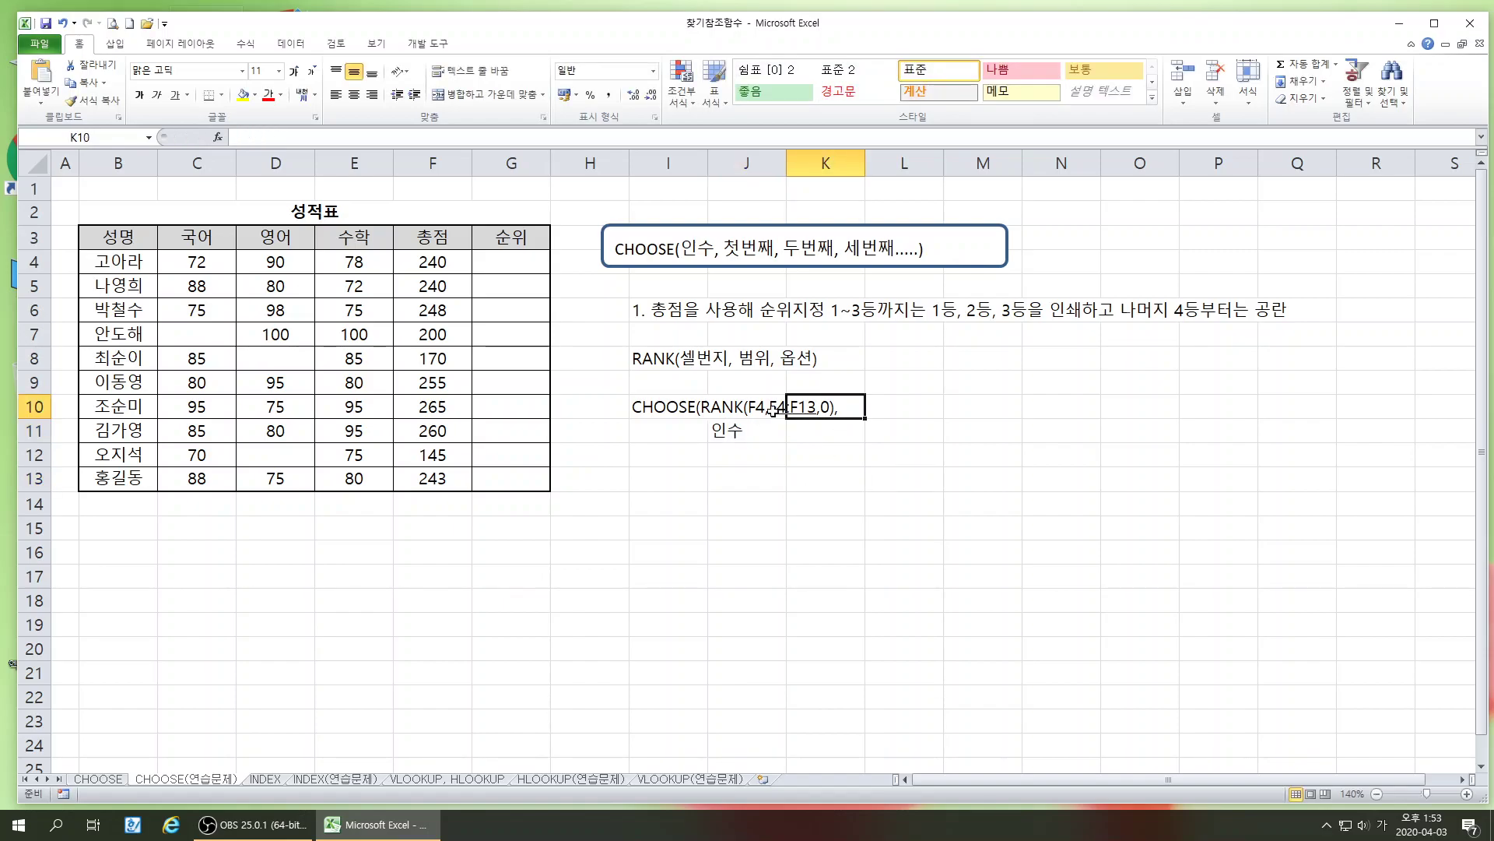
{"action": "left_click", "coordinate": [657, 409]}
{"action": "key", "text": "F2"}
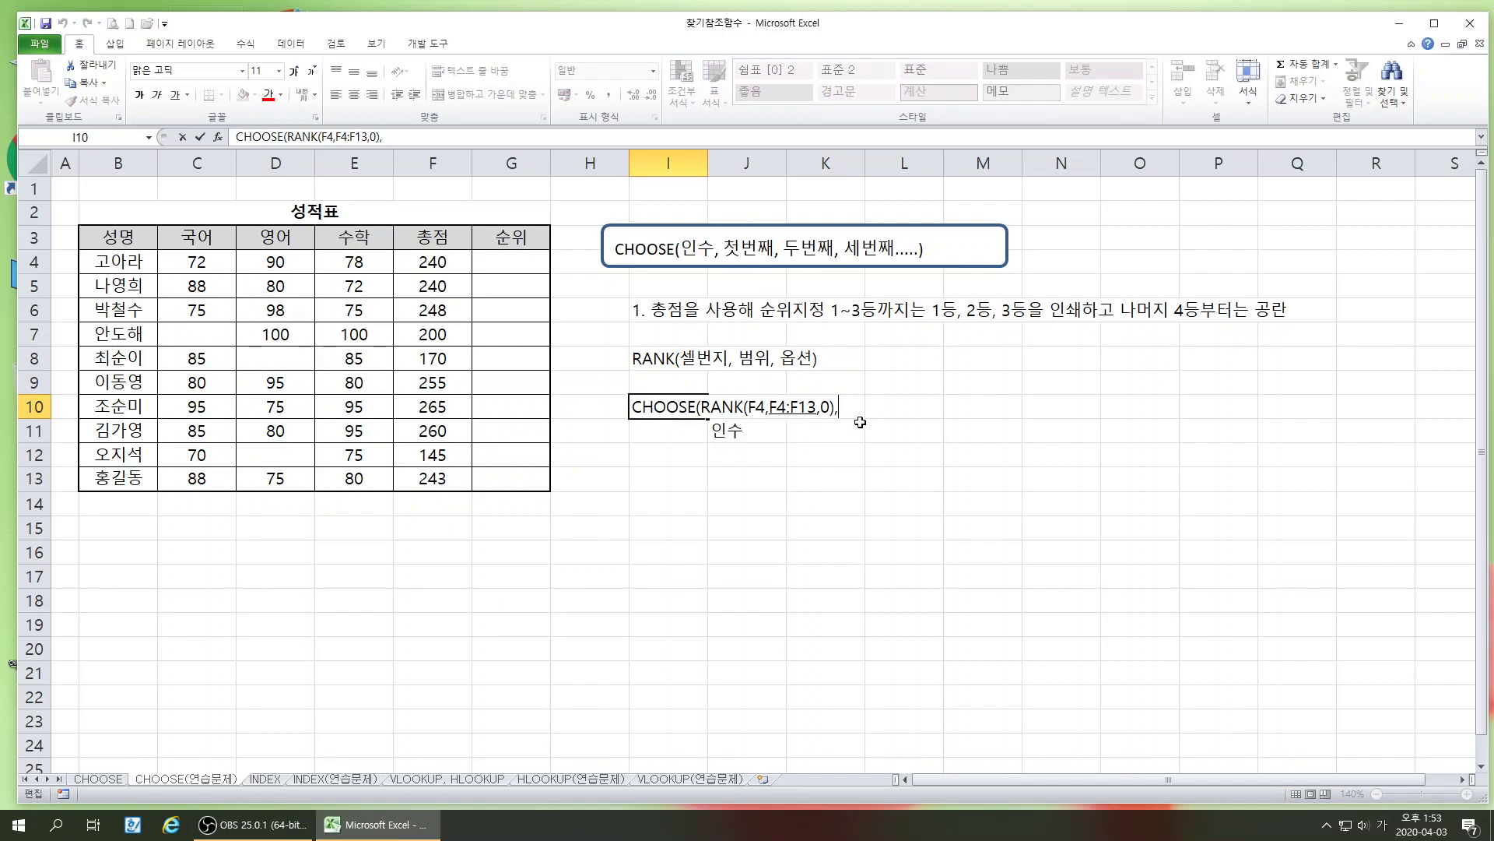
{"action": "type", "text": "\""}
{"action": "type", "text": "1"}
{"action": "type", "text": "ㄷ"}
{"action": "type", "text": "ㅡㅇ\""}
{"action": "type", "text": ",\""}
{"action": "type", "text": "2ㄷㅡㅇ\","}
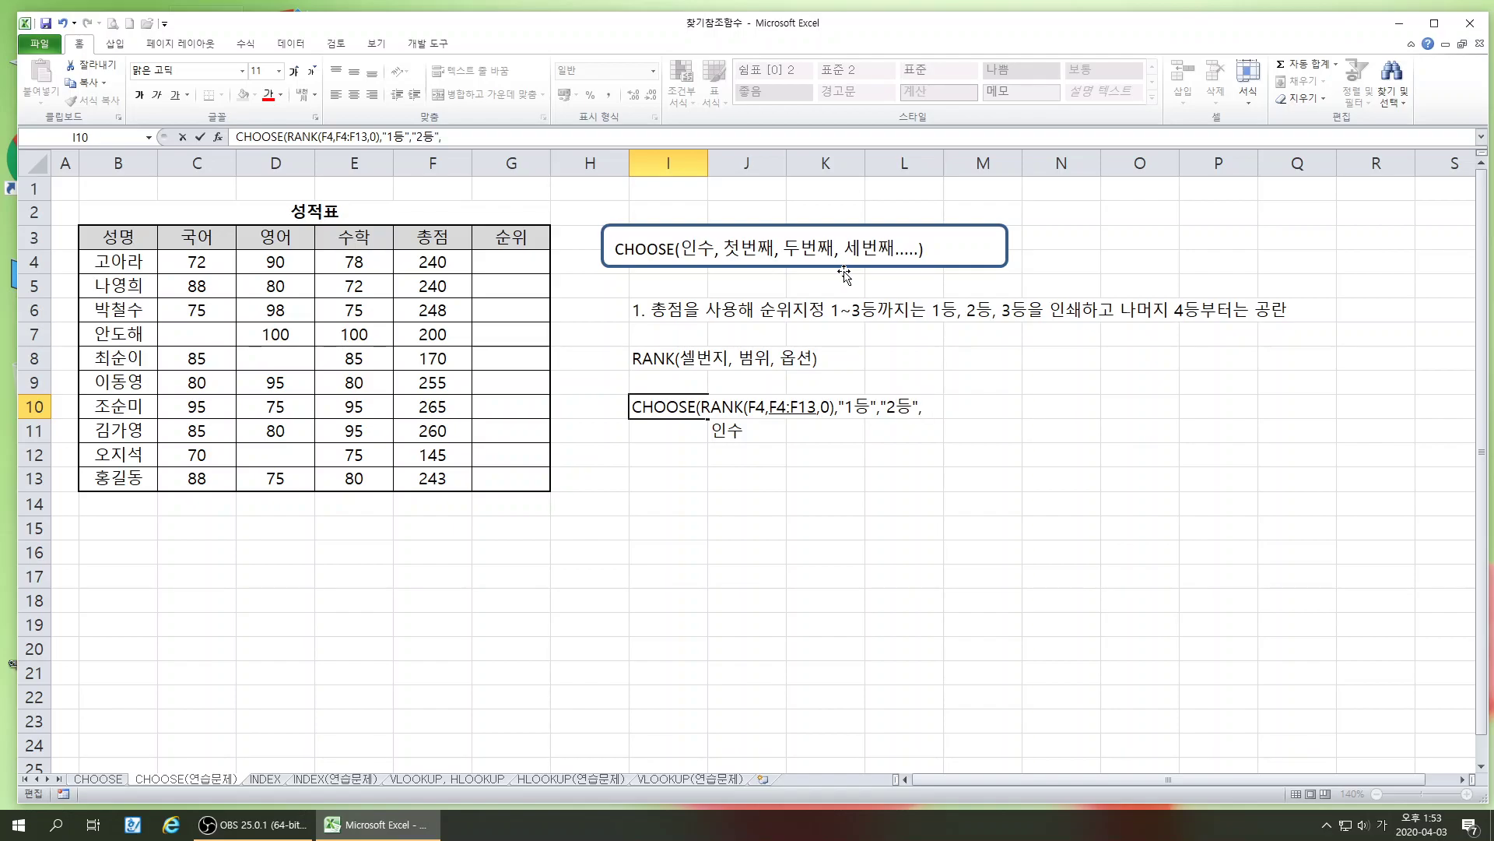
{"action": "type", "text": "\"3등\",\"\",\"\",\"\",\"\",\"\",\"\","}
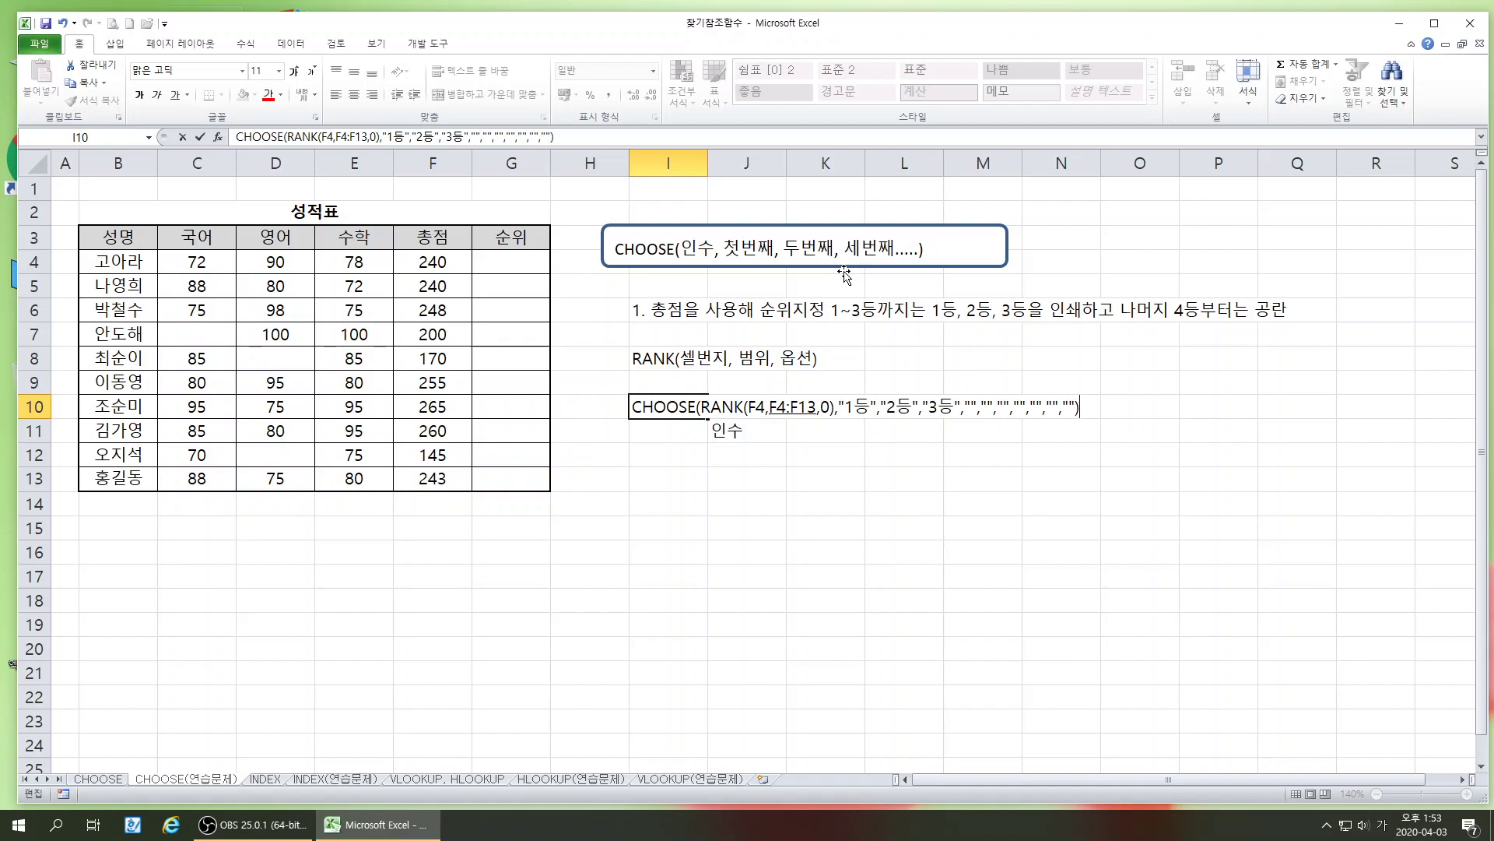
{"action": "type", "text": "\"\")"}
{"action": "key", "text": "Return"}
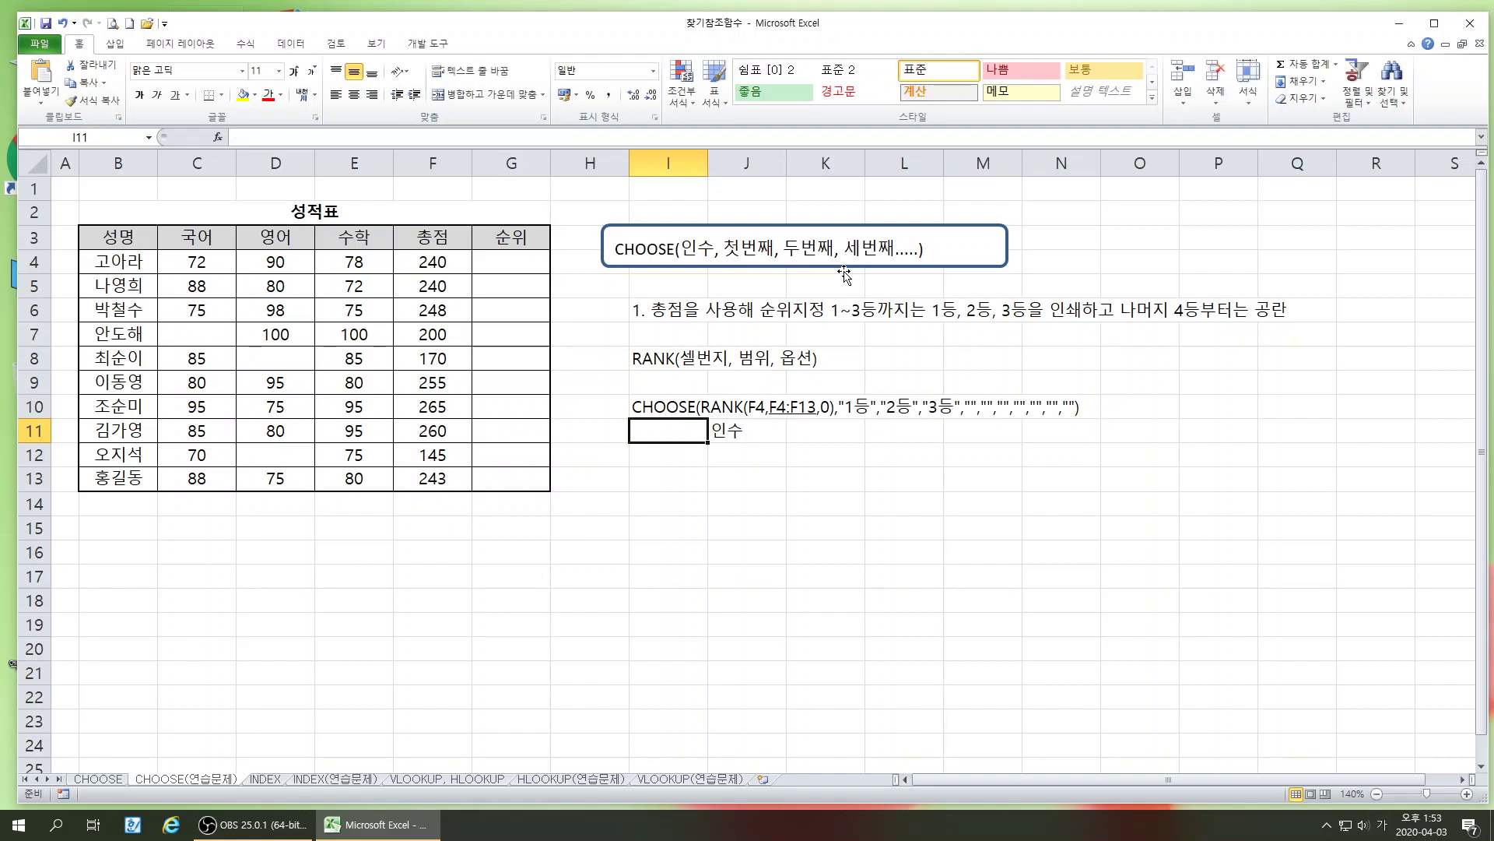
Colour the RANK(F4,F4:F13,0) part of the I10 formula note red
{"action": "left_click", "coordinate": [701, 407]}
{"action": "double_click", "coordinate": [693, 406]}
{"action": "left_click_drag", "start_coordinate": [700, 407], "coordinate": [837, 408]}
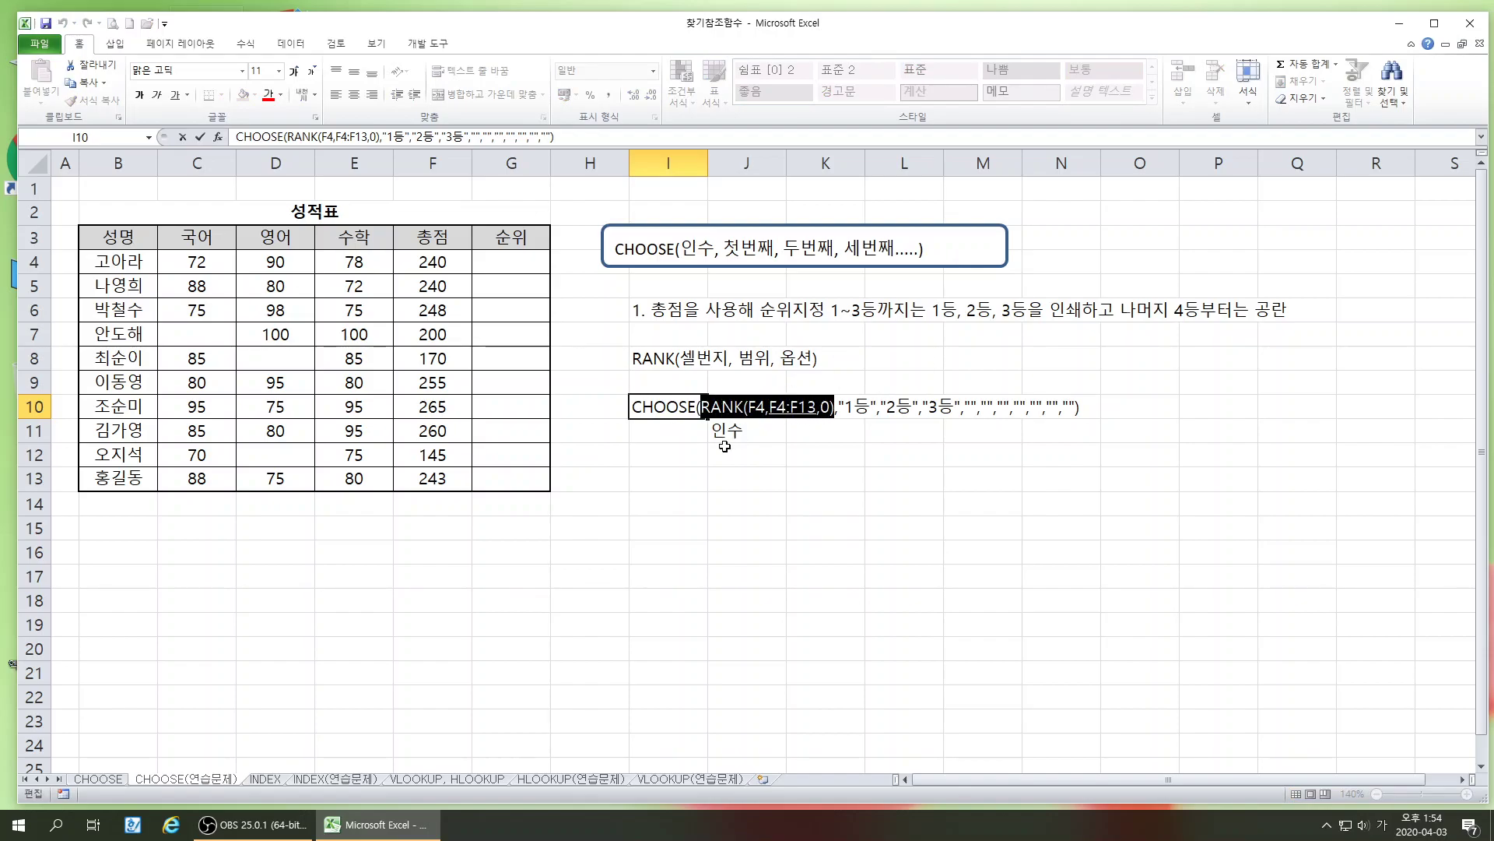
{"action": "left_click", "coordinate": [268, 95]}
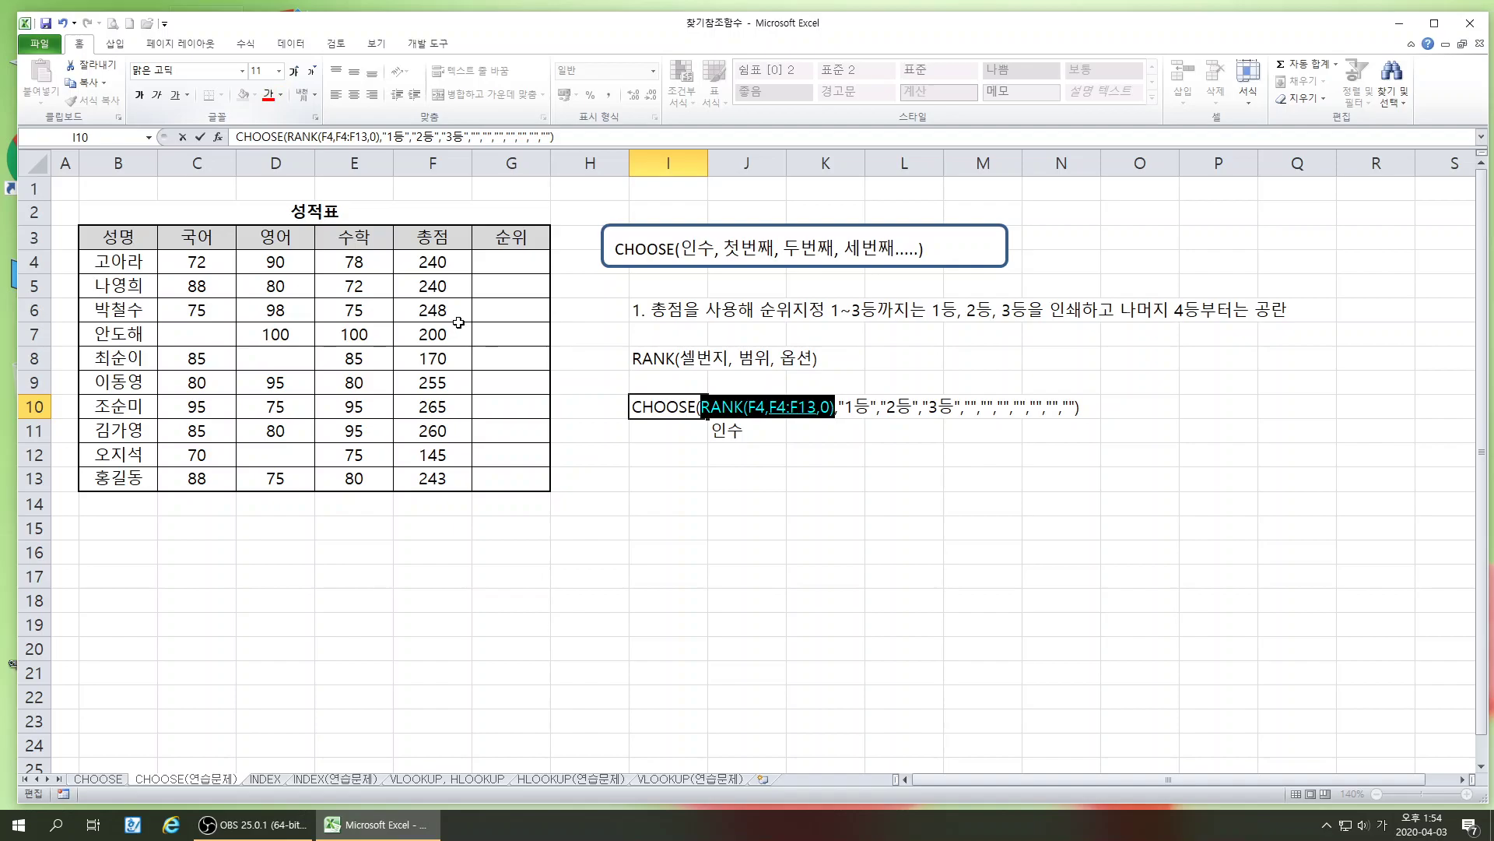
{"action": "left_click", "coordinate": [656, 454]}
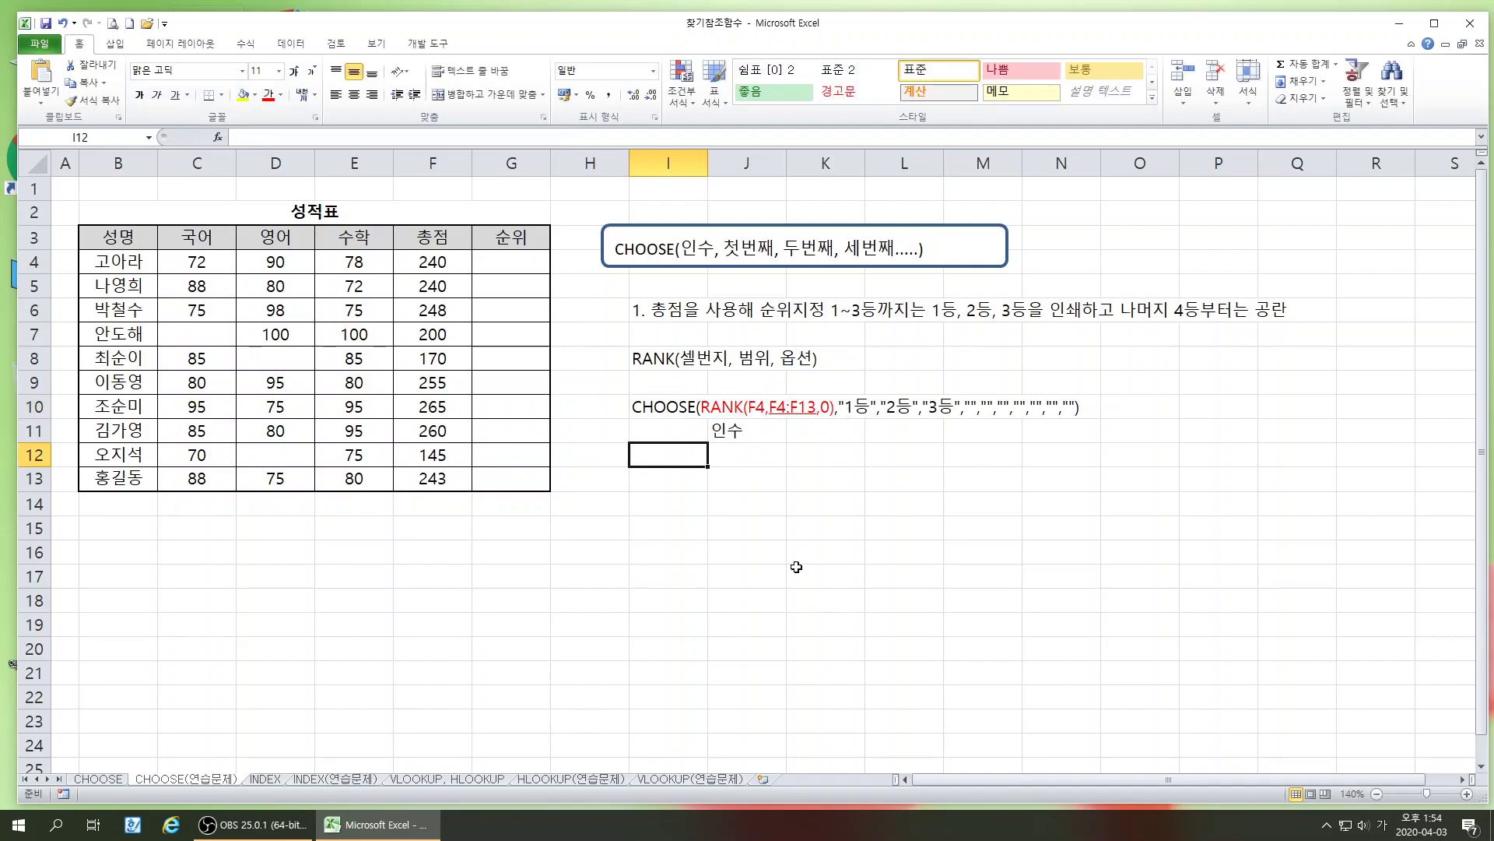
{"action": "left_click", "coordinate": [667, 543]}
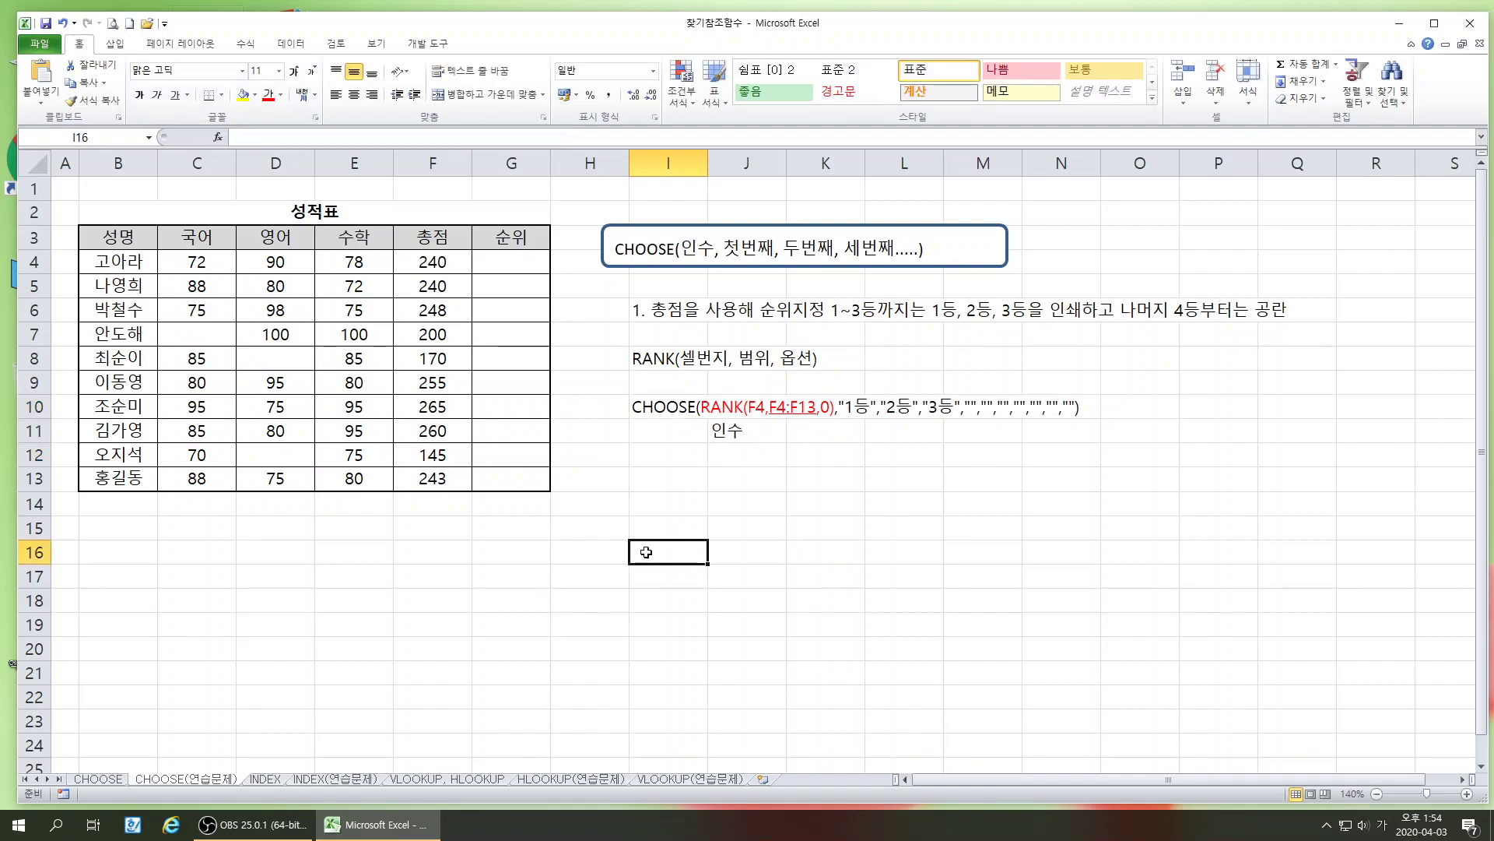
Start a CHOOSE function from the 찾기/참조 영역 category in the first 순위 cell, G4
{"action": "left_click", "coordinate": [513, 261]}
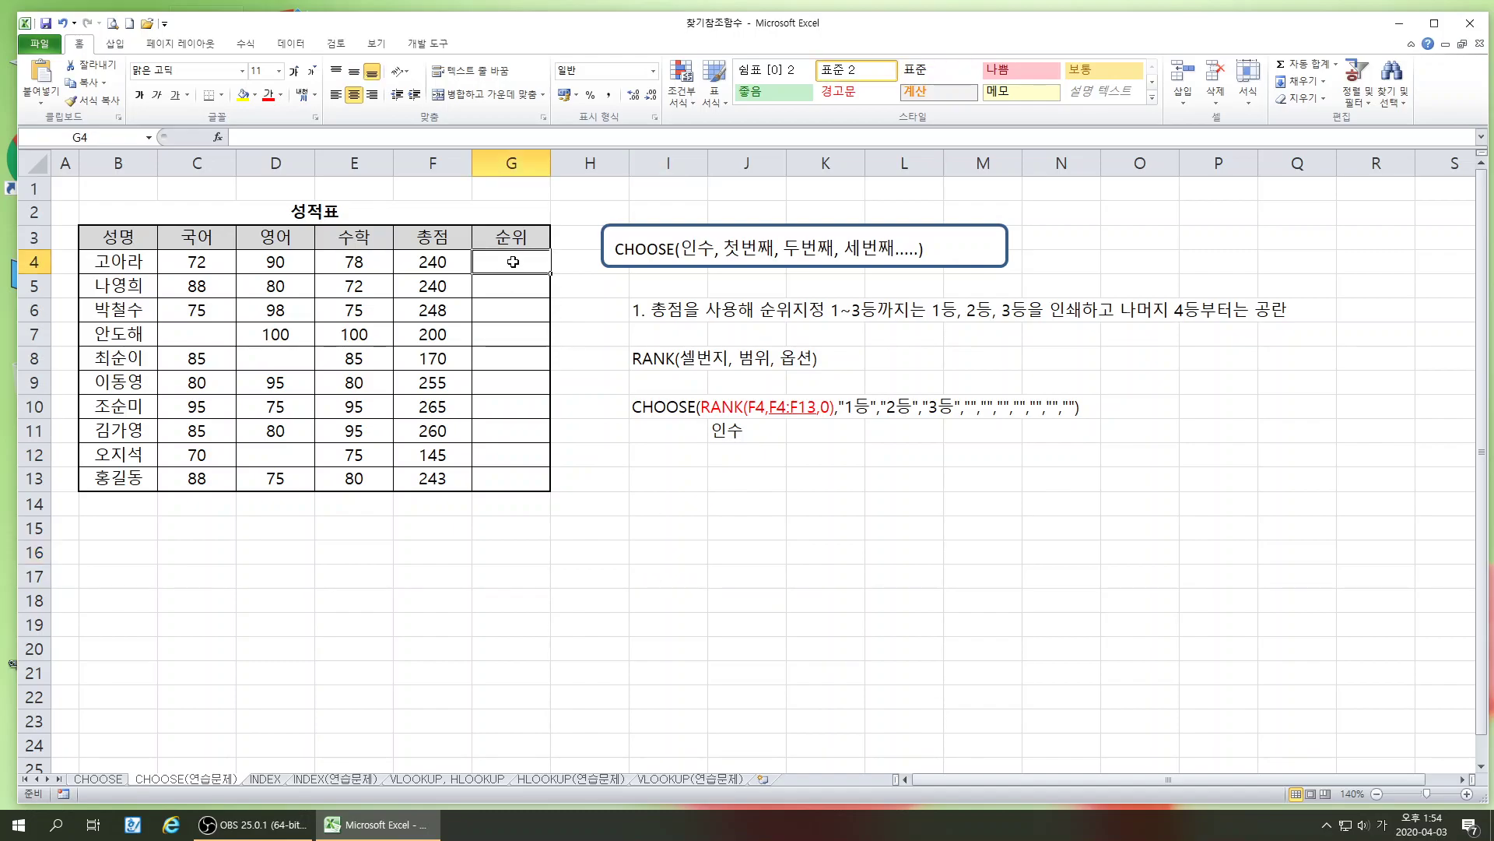
{"action": "left_click", "coordinate": [217, 136]}
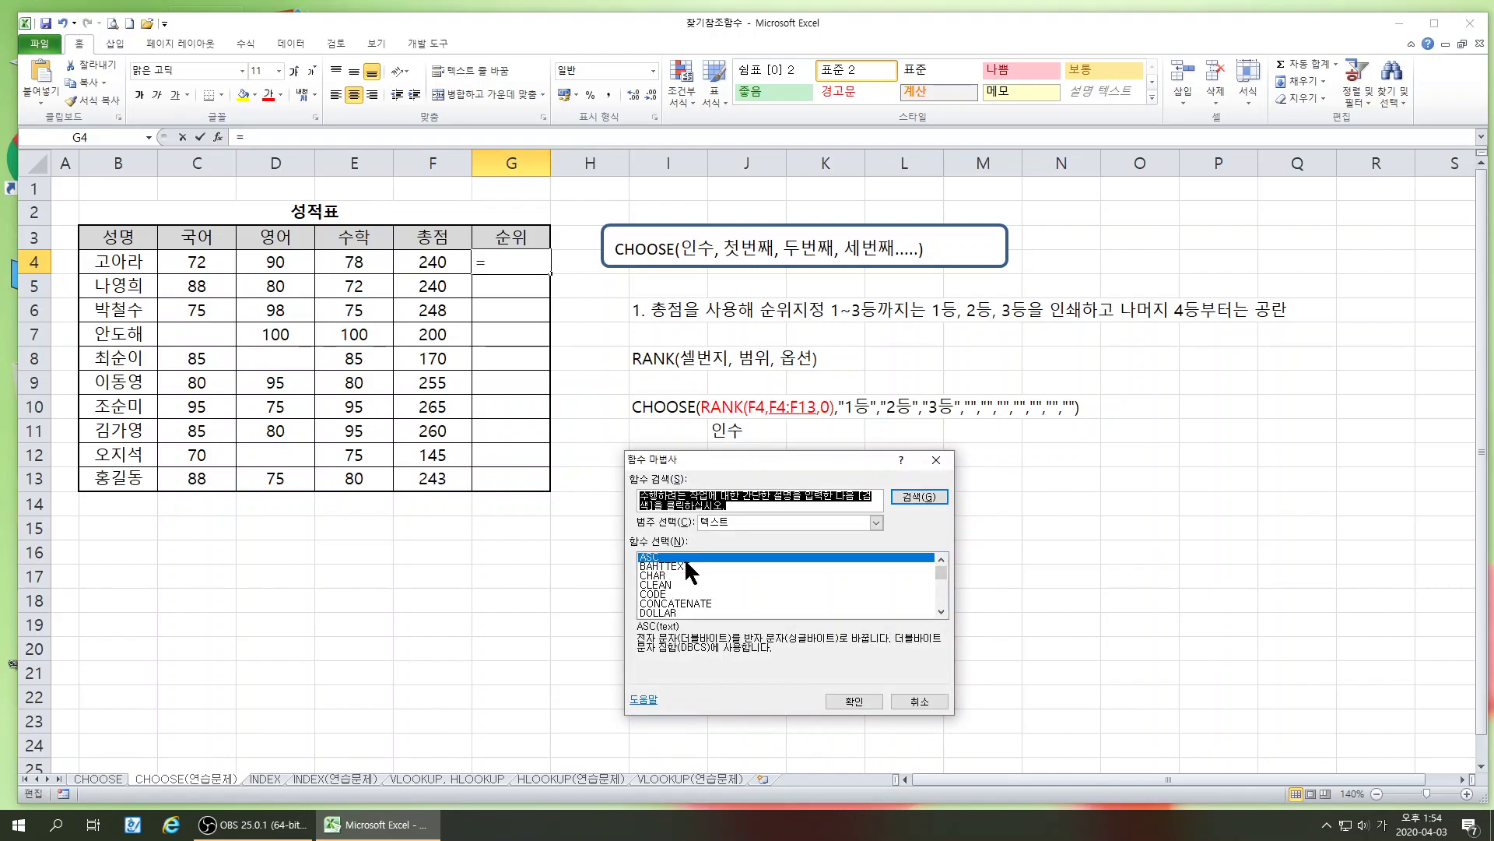
{"action": "left_click", "coordinate": [728, 518]}
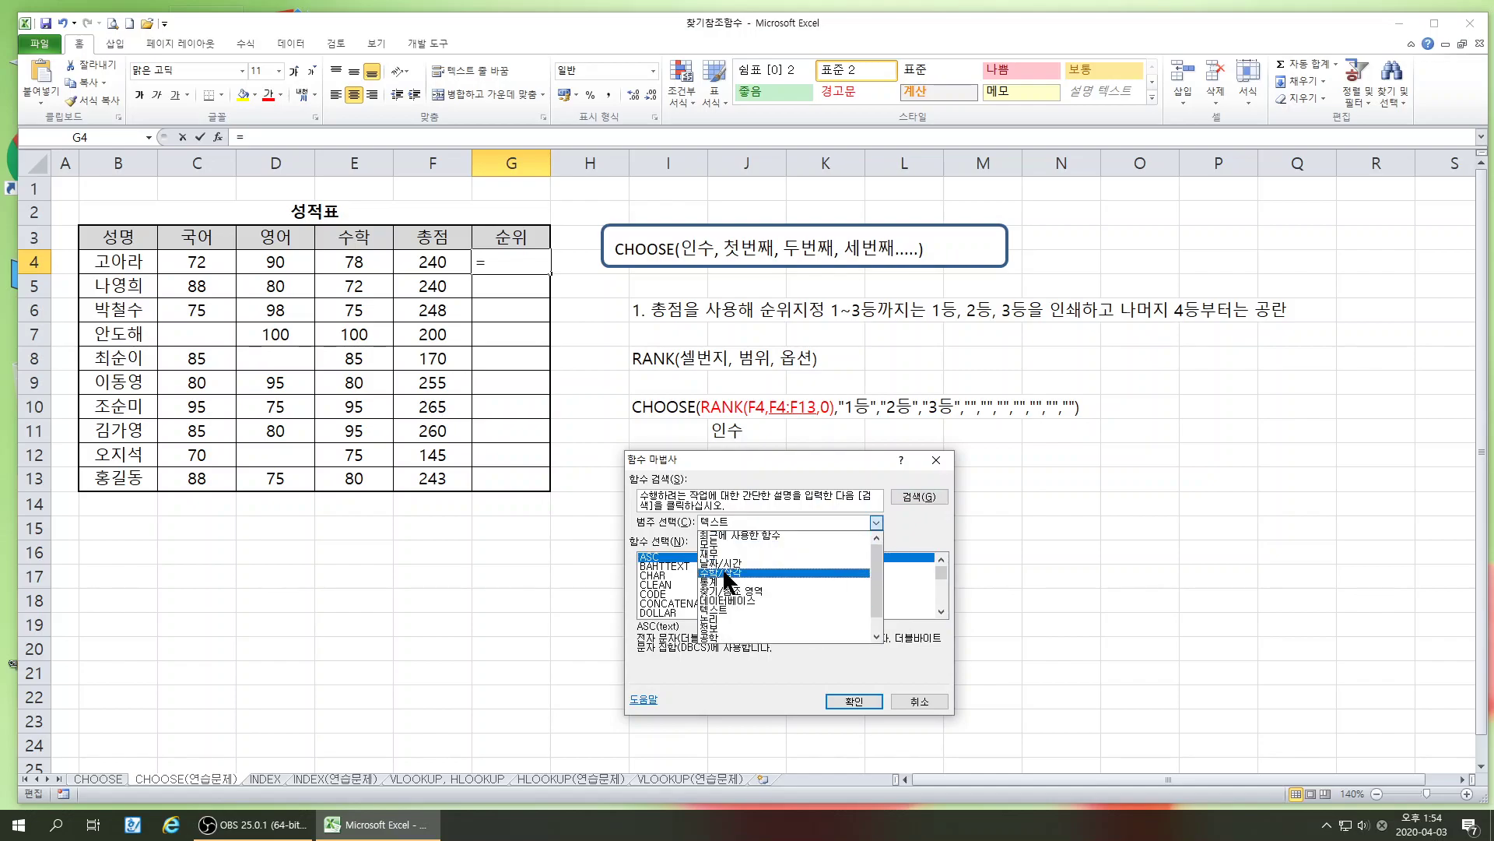
{"action": "left_click", "coordinate": [723, 590]}
{"action": "left_click", "coordinate": [667, 578]}
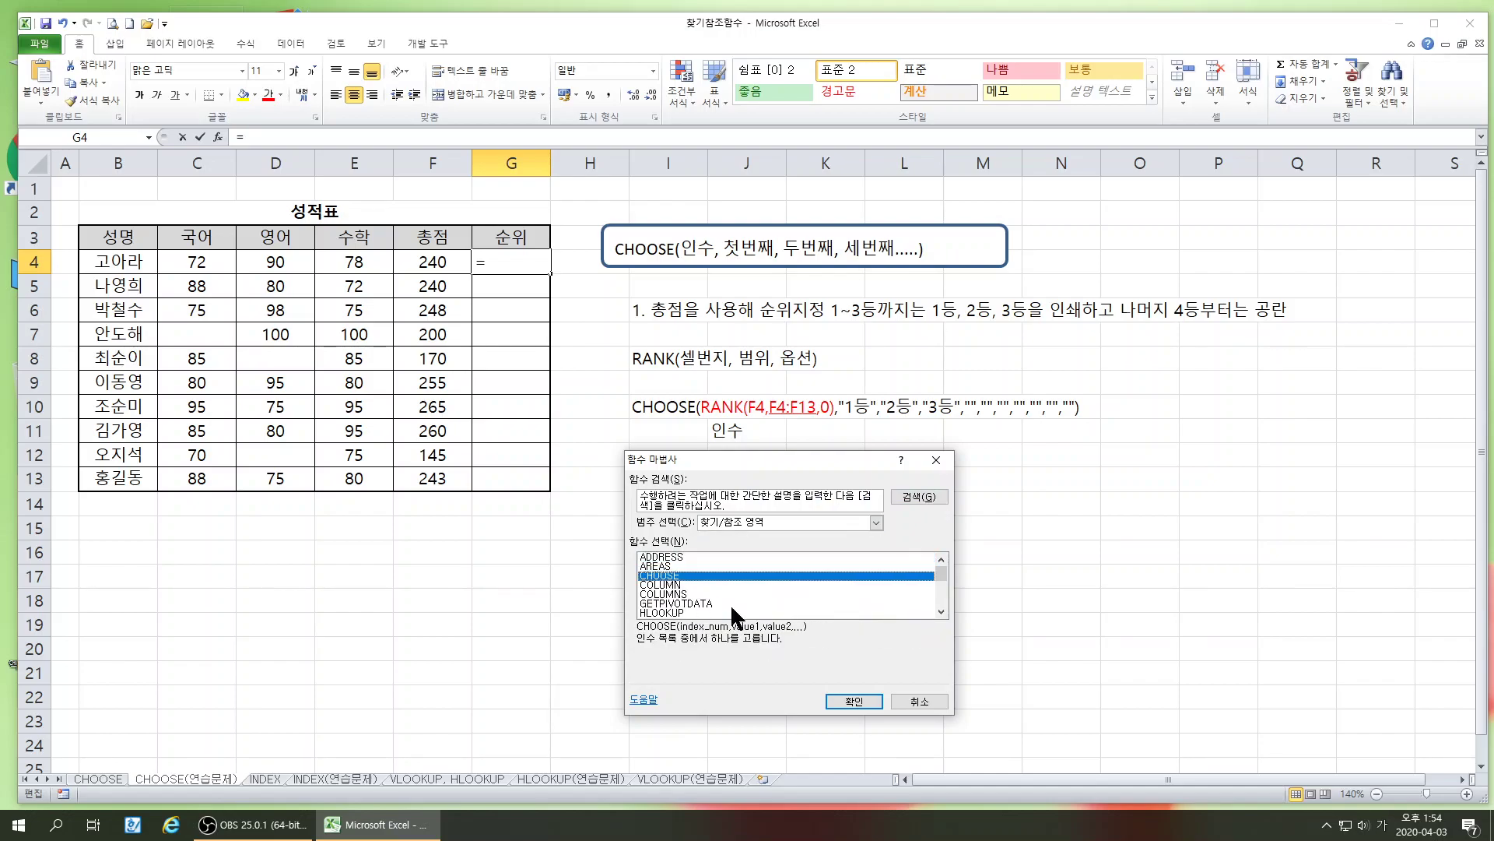
{"action": "left_click", "coordinate": [854, 702]}
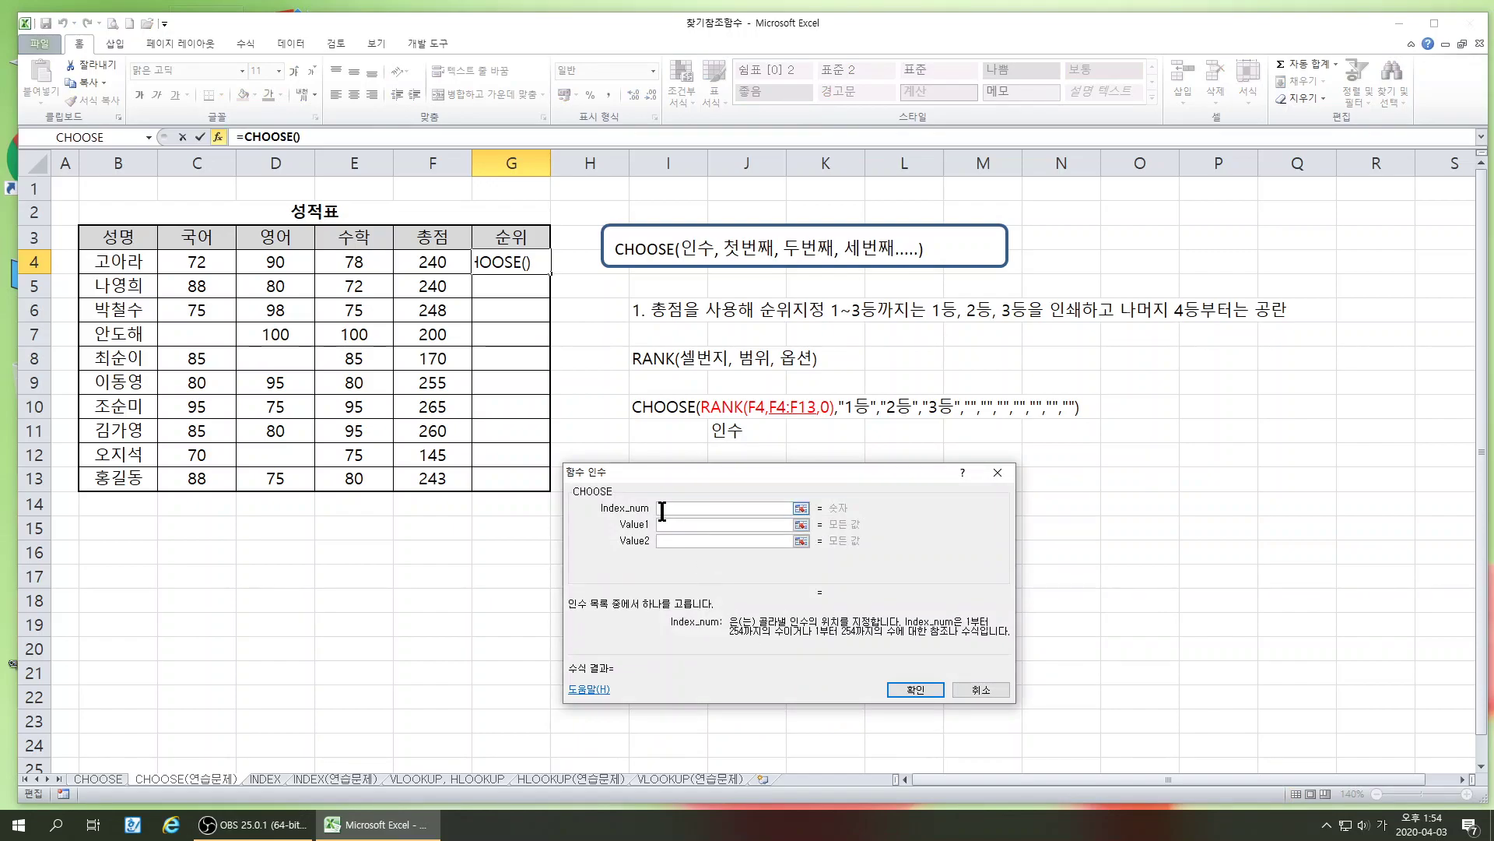
Nest RANK.EQ as the Index_num of G4's CHOOSE function, with Number F4, Ref $F$4:$F$13 and Order 0
{"action": "left_click", "coordinate": [148, 136]}
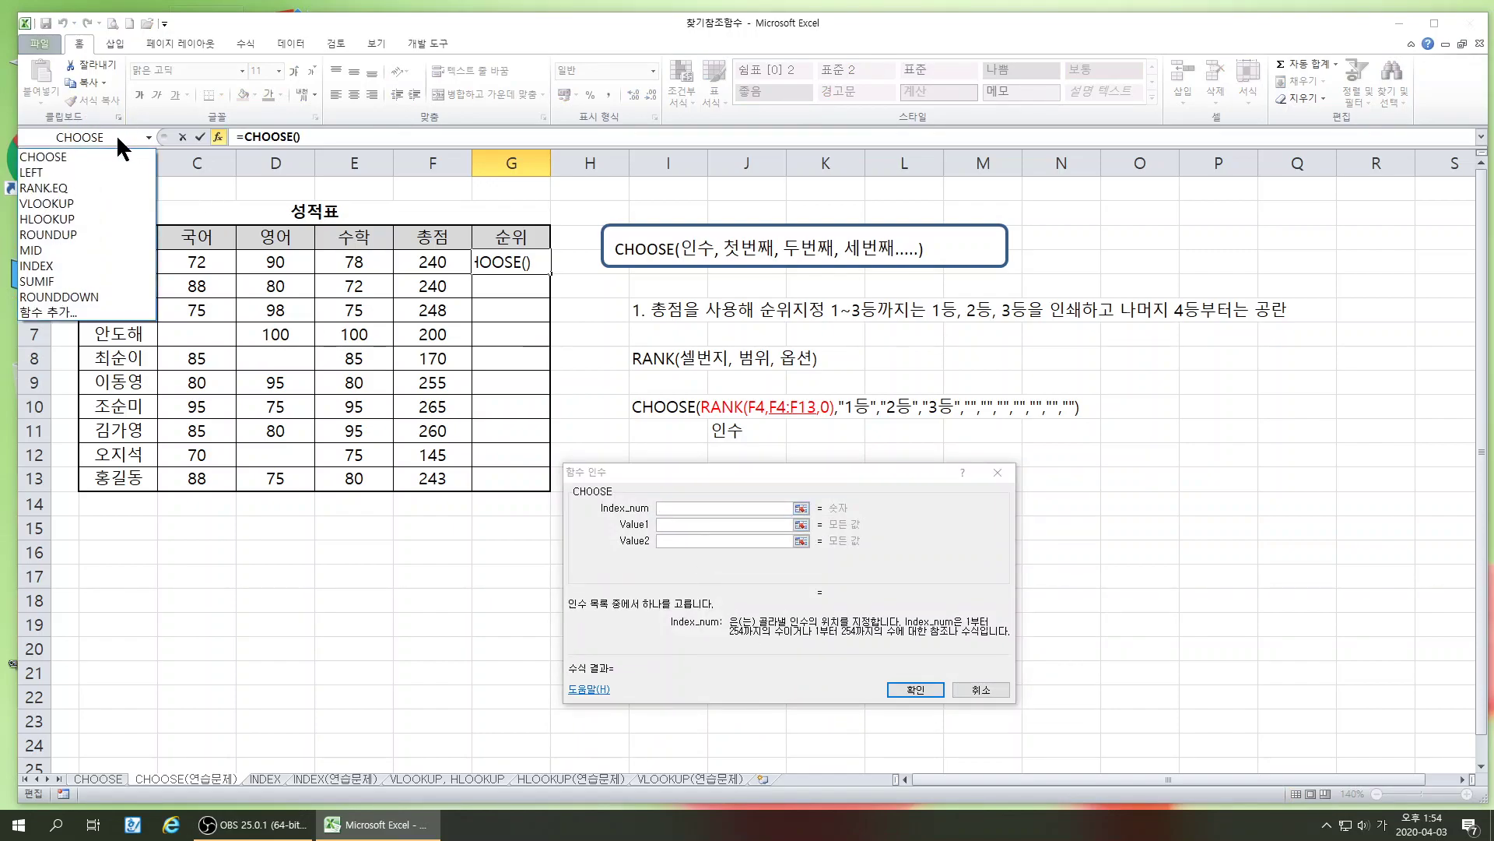
{"action": "left_click", "coordinate": [62, 189]}
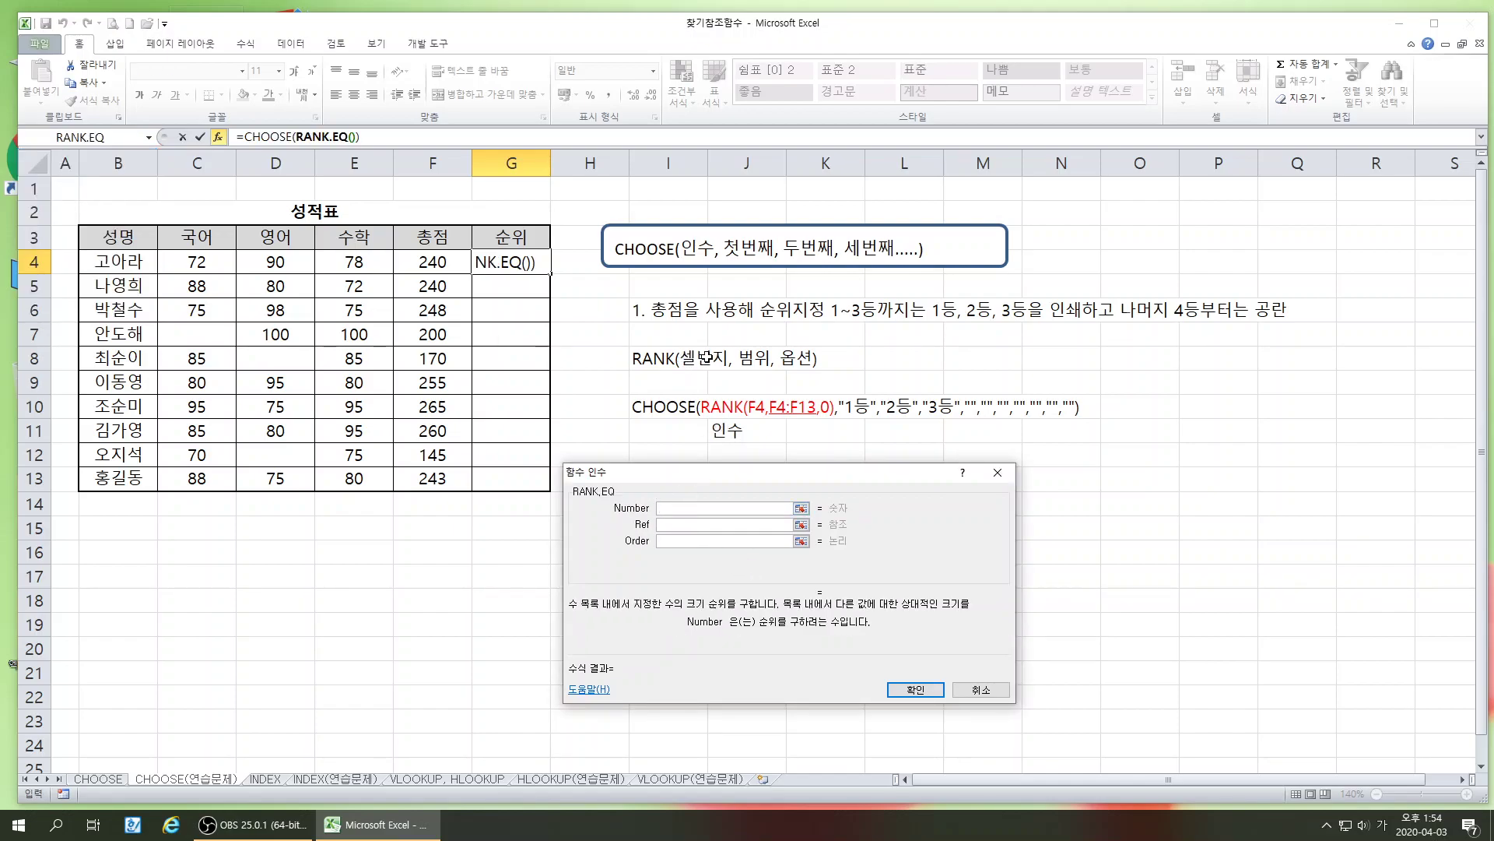
{"action": "left_click", "coordinate": [433, 262]}
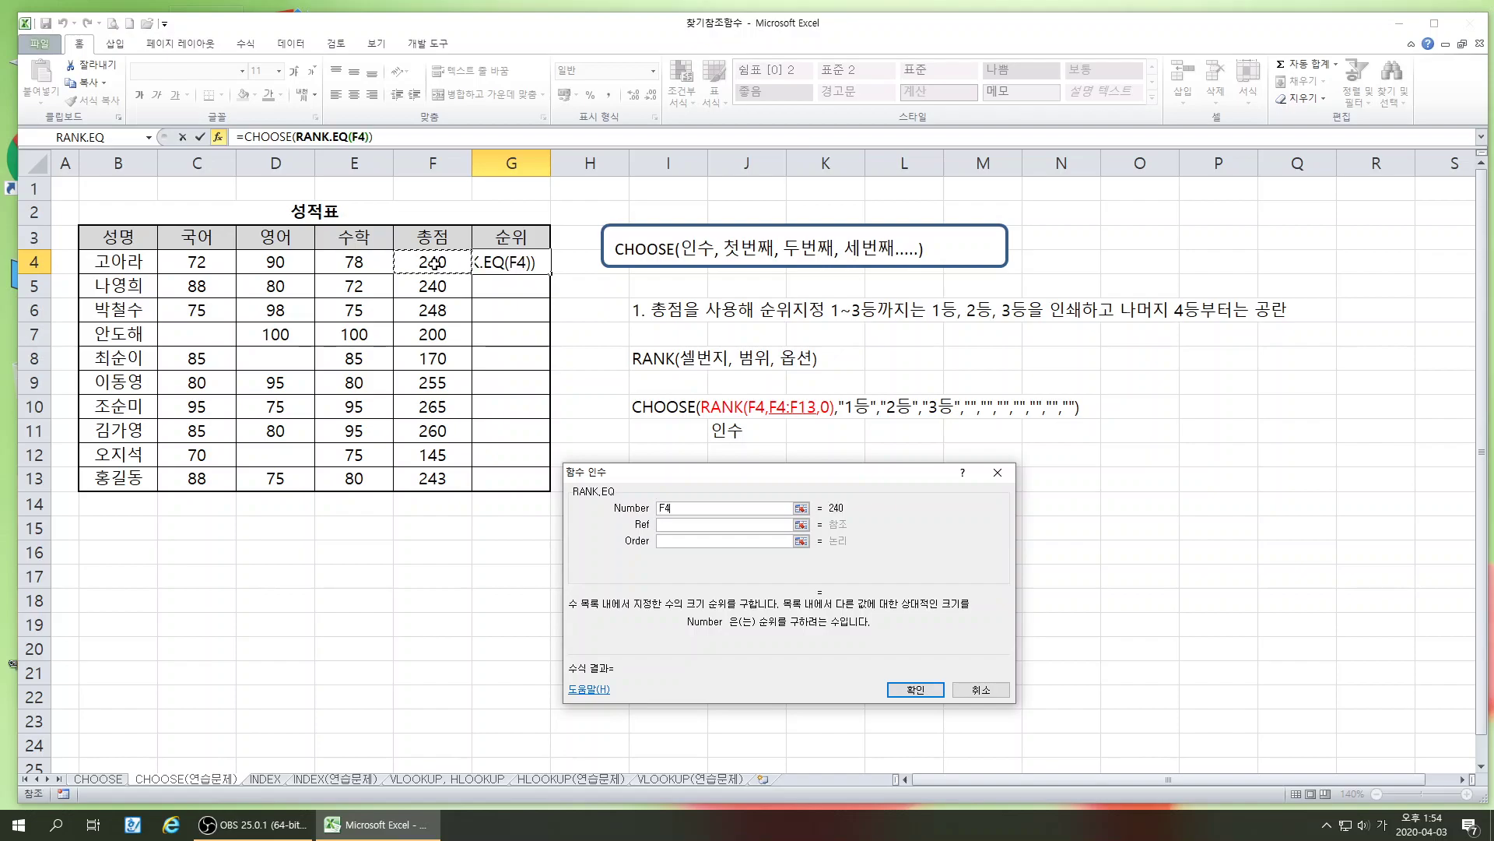
{"action": "key", "text": "Tab"}
{"action": "left_click_drag", "start_coordinate": [434, 262], "coordinate": [430, 478]}
{"action": "key", "text": "F4"}
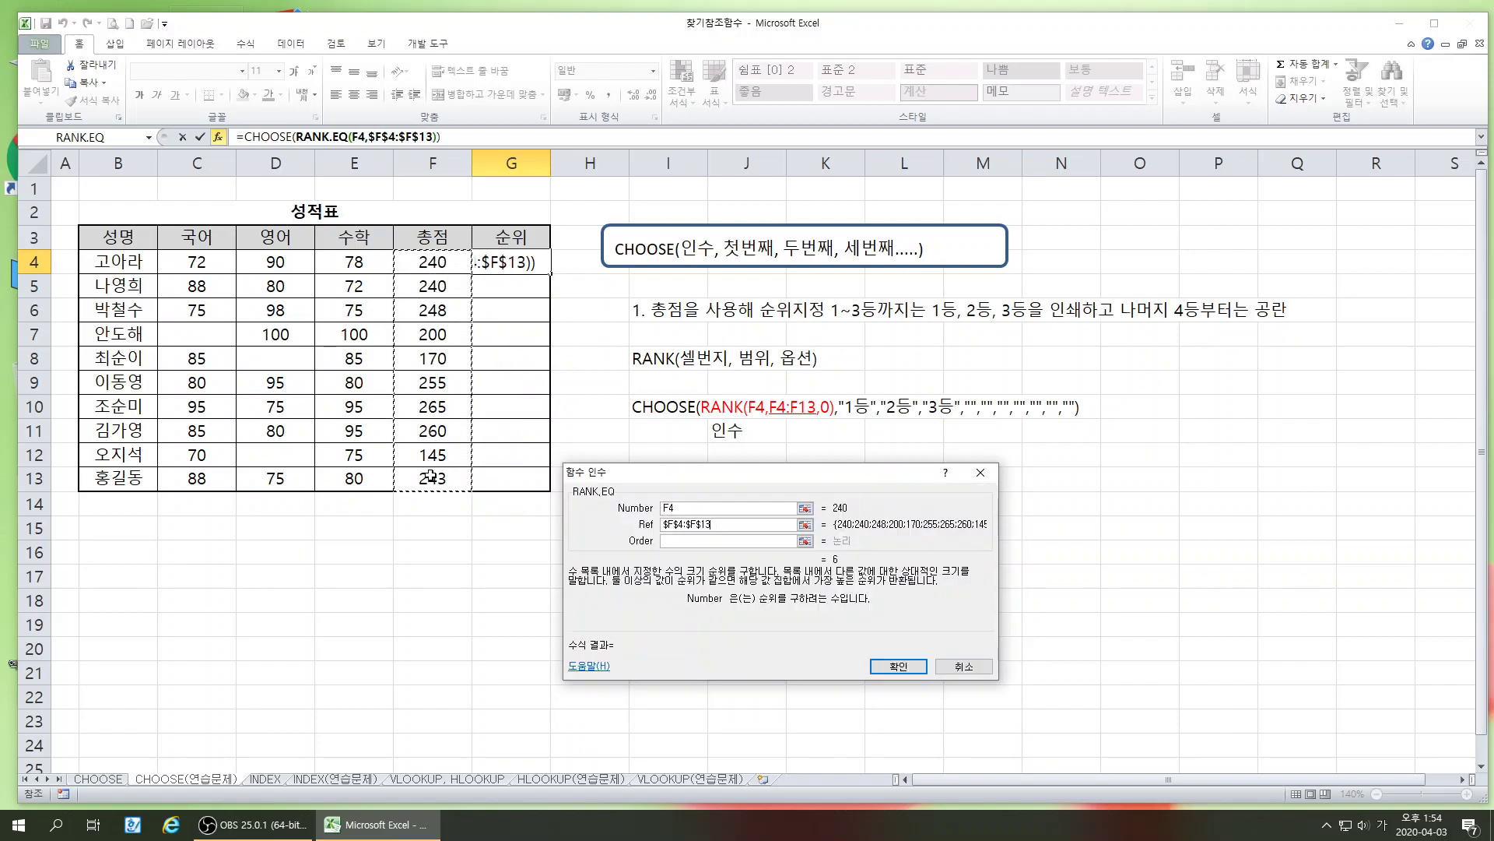
{"action": "left_click", "coordinate": [680, 539]}
{"action": "type", "text": "0"}
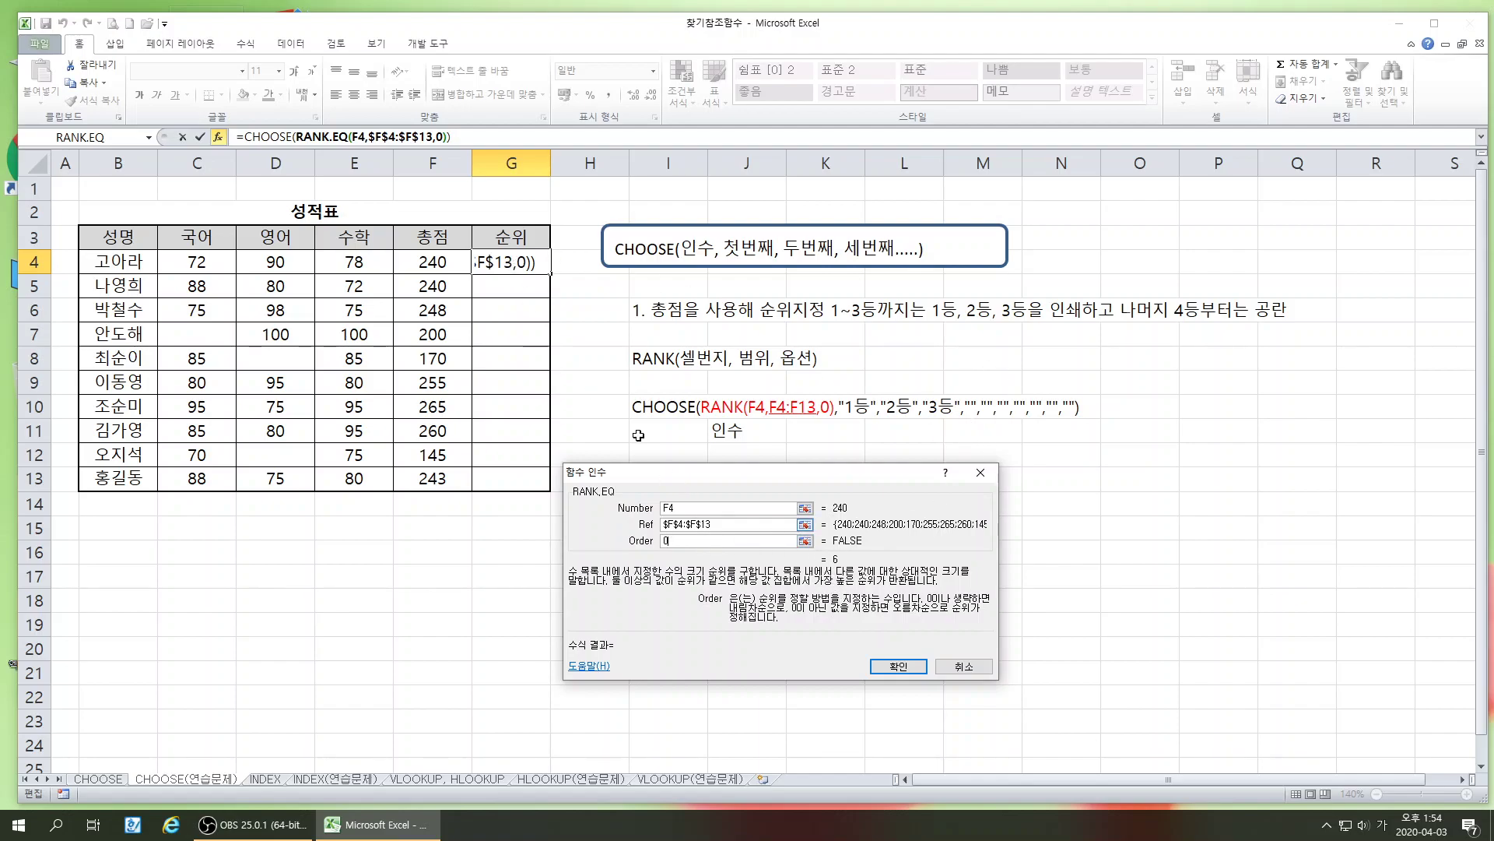
Complete G4's CHOOSE arguments with Value1 "1등", Value2 "2등", Value3 "3등" and an empty string "" as Value4
{"action": "left_click", "coordinate": [274, 137]}
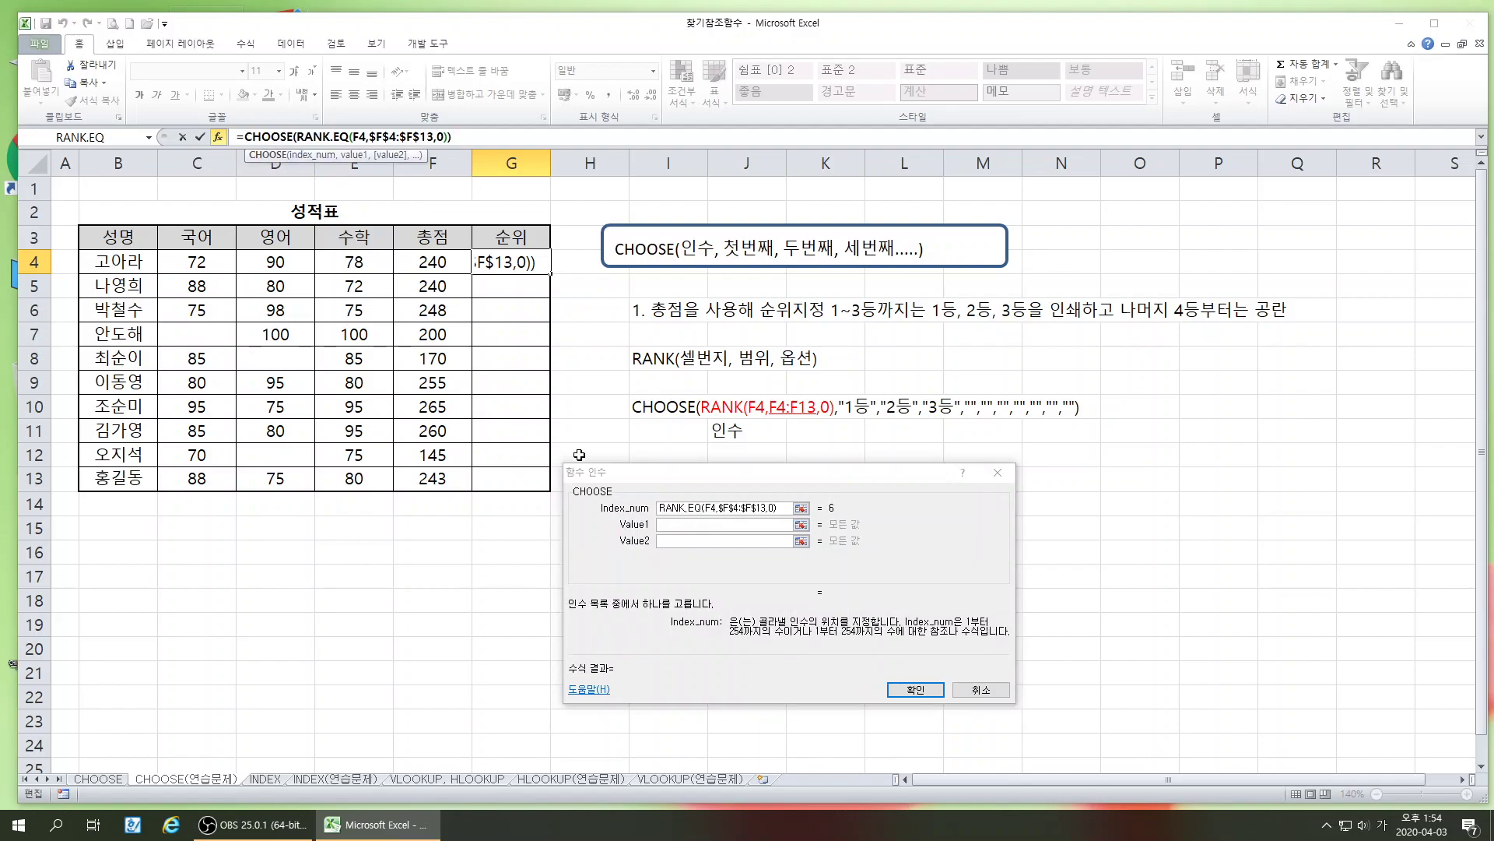
{"action": "left_click", "coordinate": [685, 526]}
{"action": "type", "text": "\"1등\""}
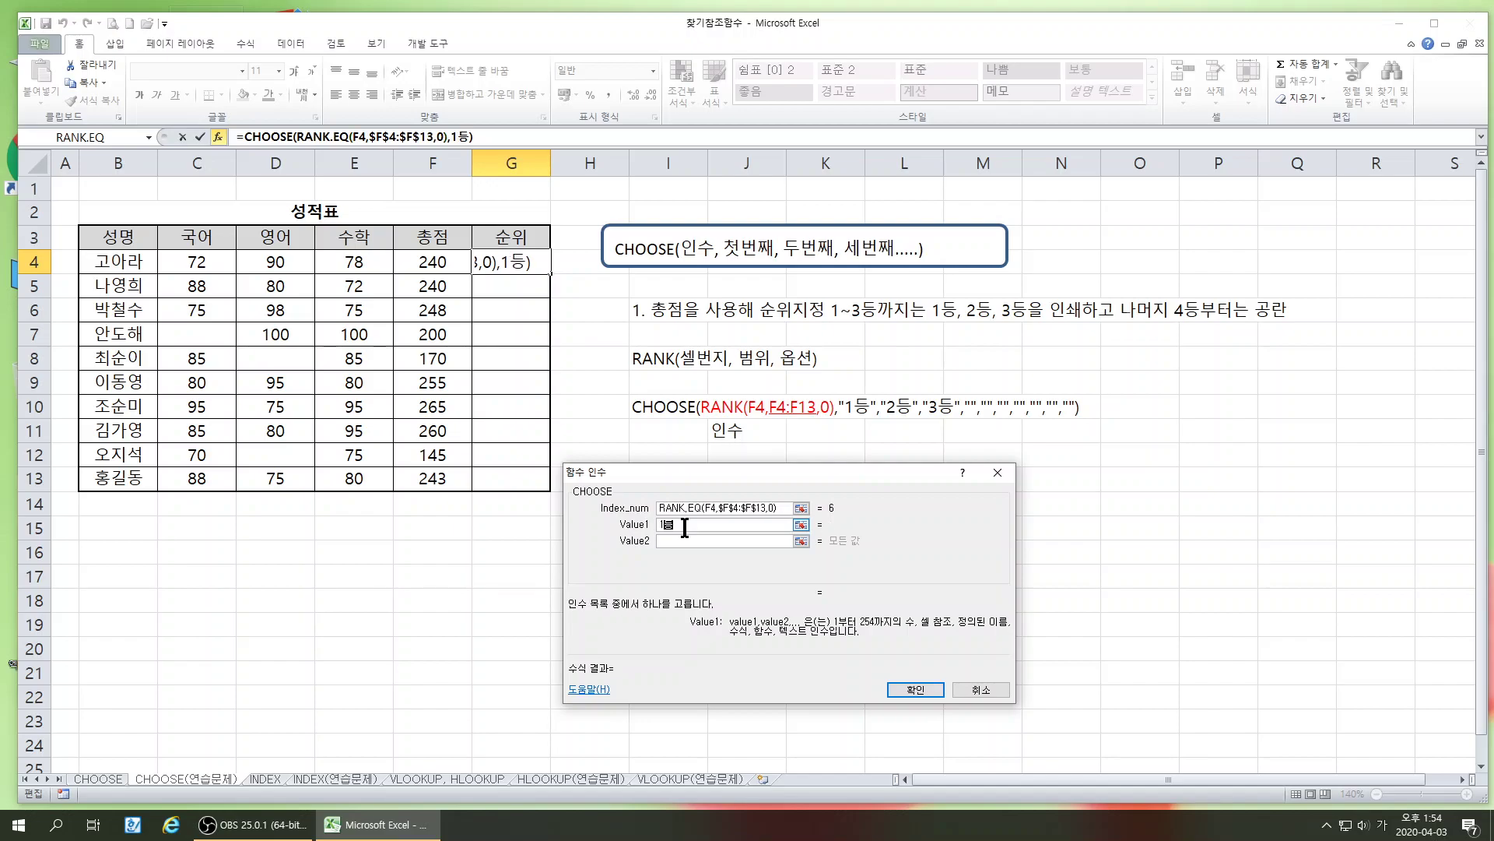
{"action": "key", "text": "Tab"}
{"action": "type", "text": "\"2등\""}
{"action": "key", "text": "Tab"}
{"action": "type", "text": "\"3등\""}
{"action": "key", "text": "Tab"}
{"action": "type", "text": "\"\""}
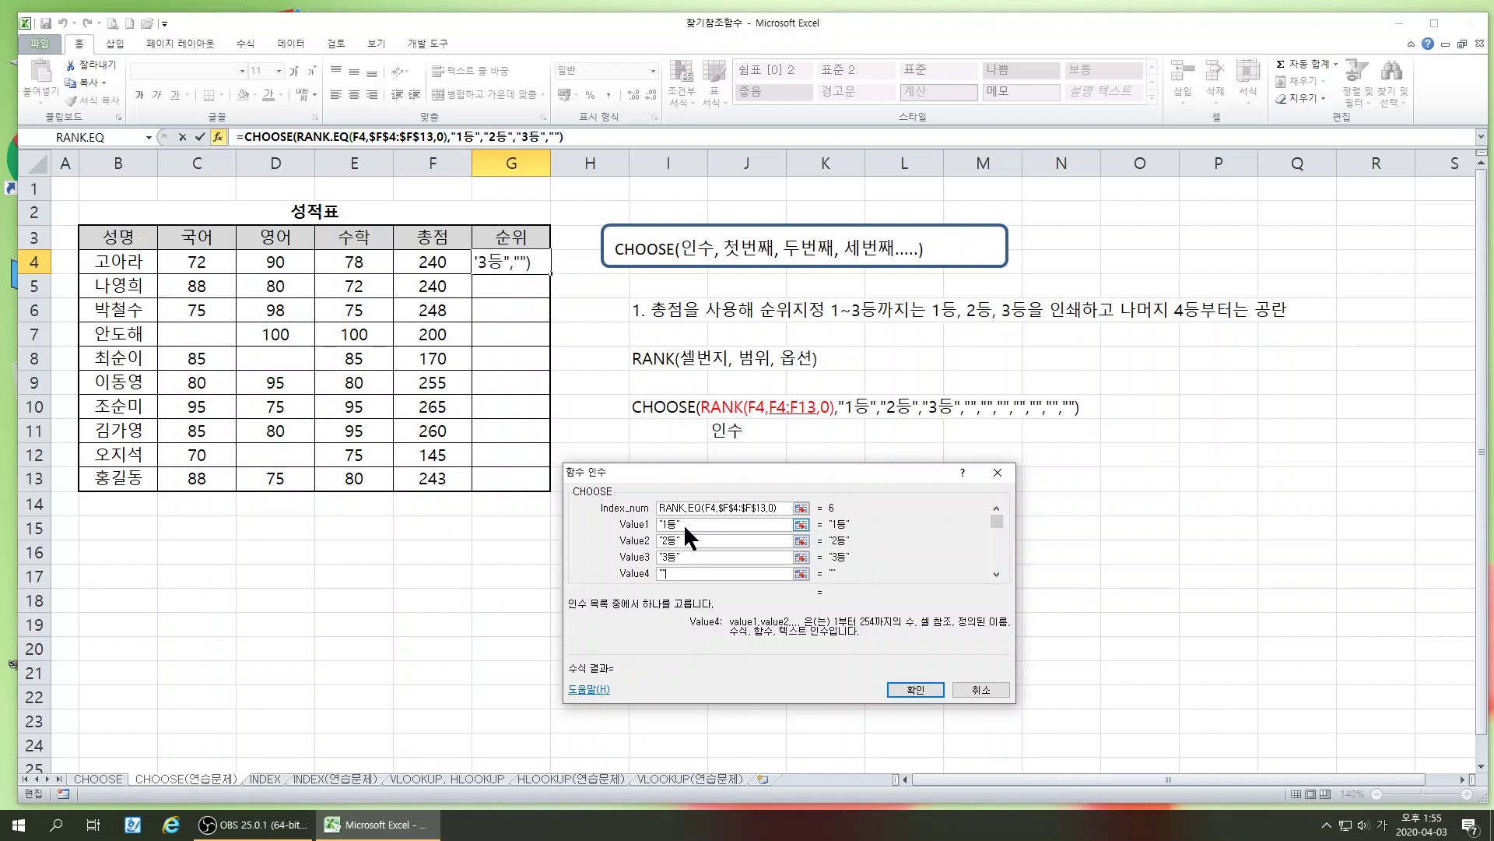
{"action": "left_click", "coordinate": [911, 689]}
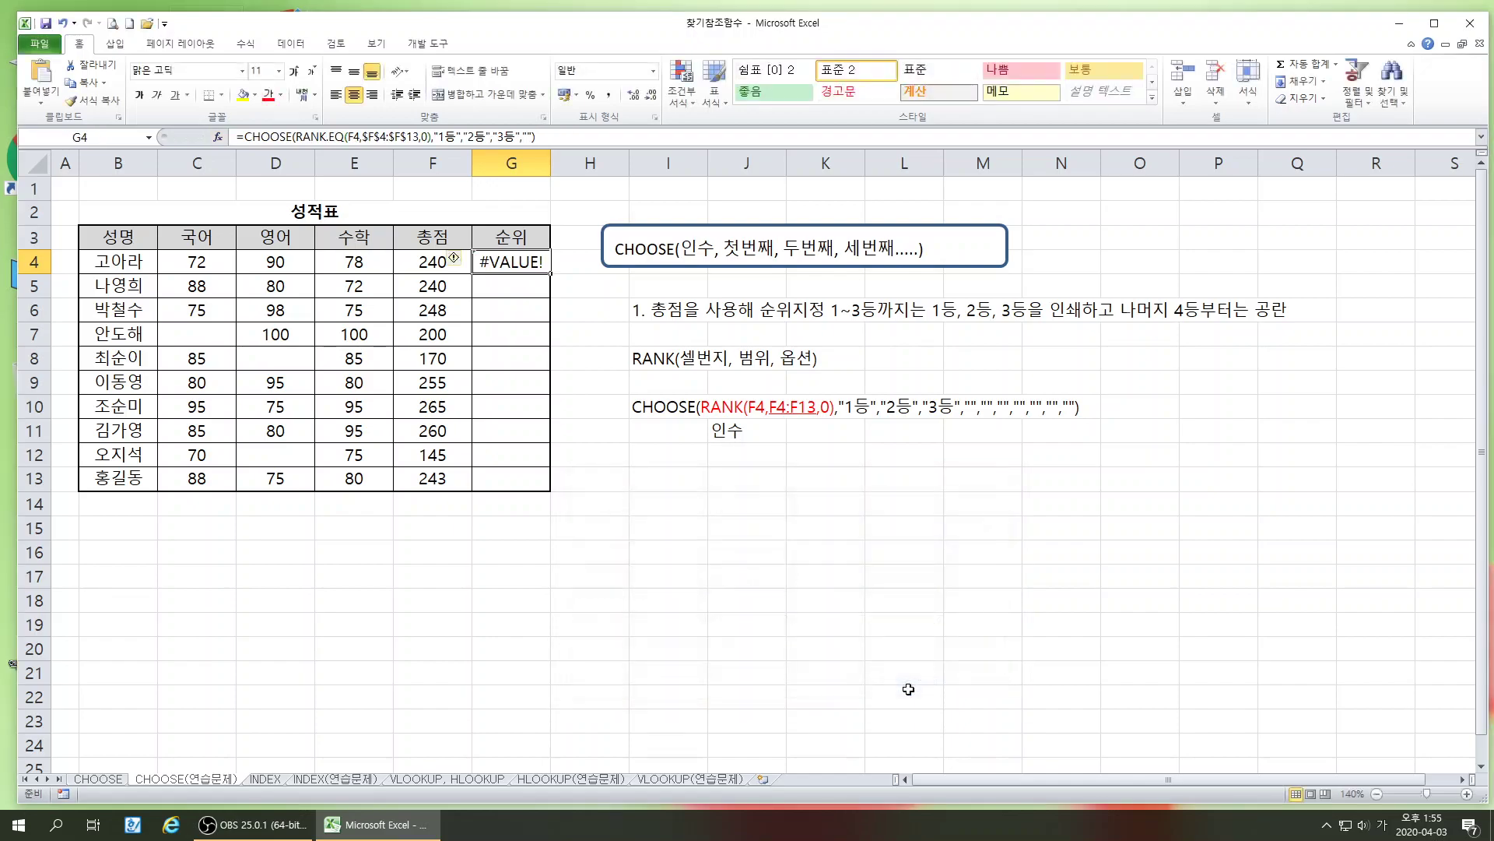
Fill the G4 formula down the 순위 column to G13 and inspect the copied formula in G6
{"action": "left_click_drag", "start_coordinate": [551, 274], "coordinate": [551, 489]}
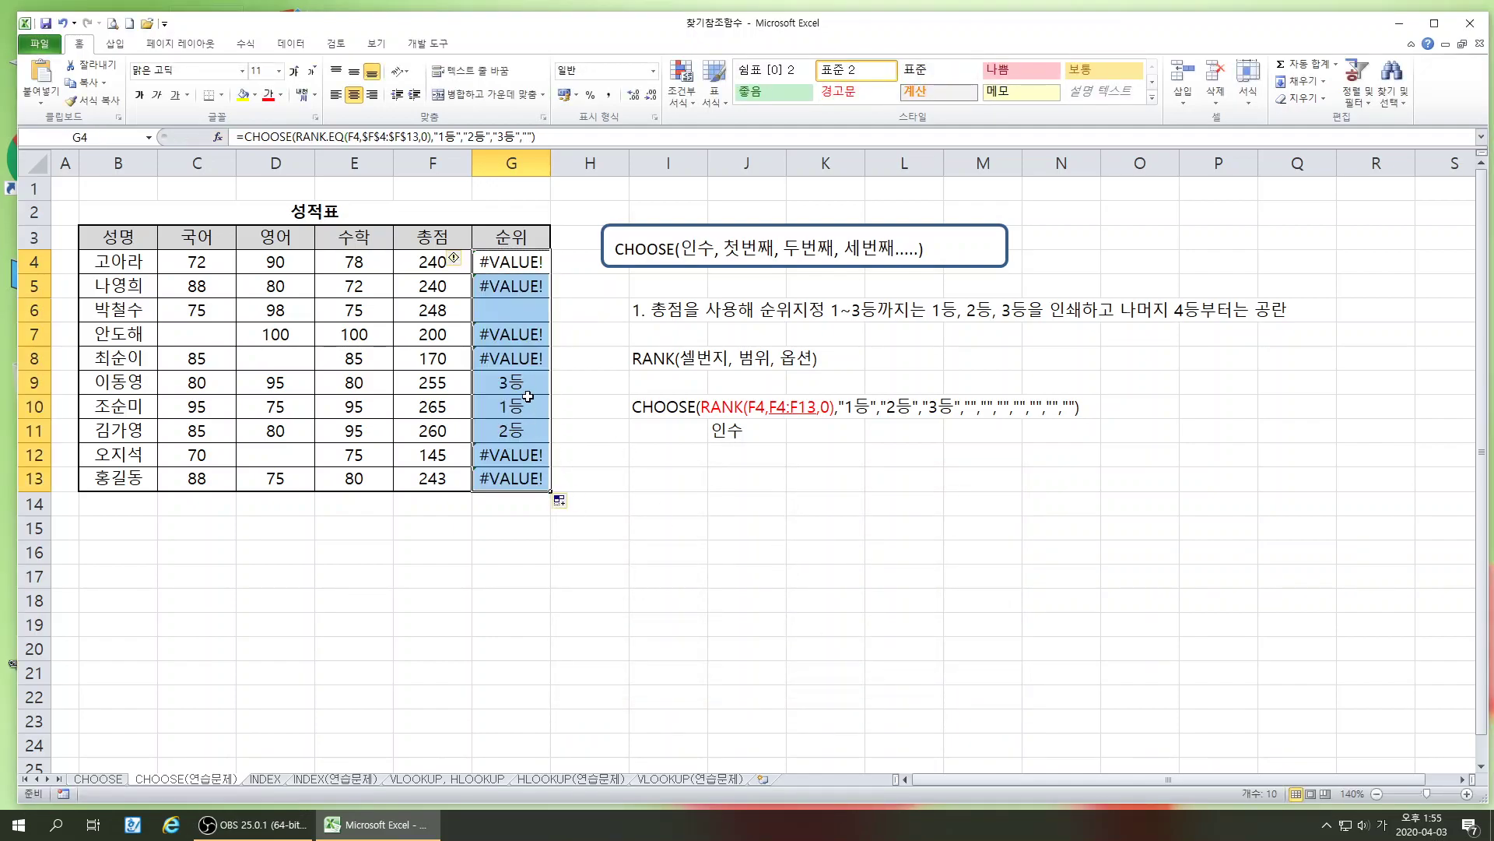
{"action": "left_click", "coordinate": [632, 520]}
{"action": "left_click", "coordinate": [518, 314]}
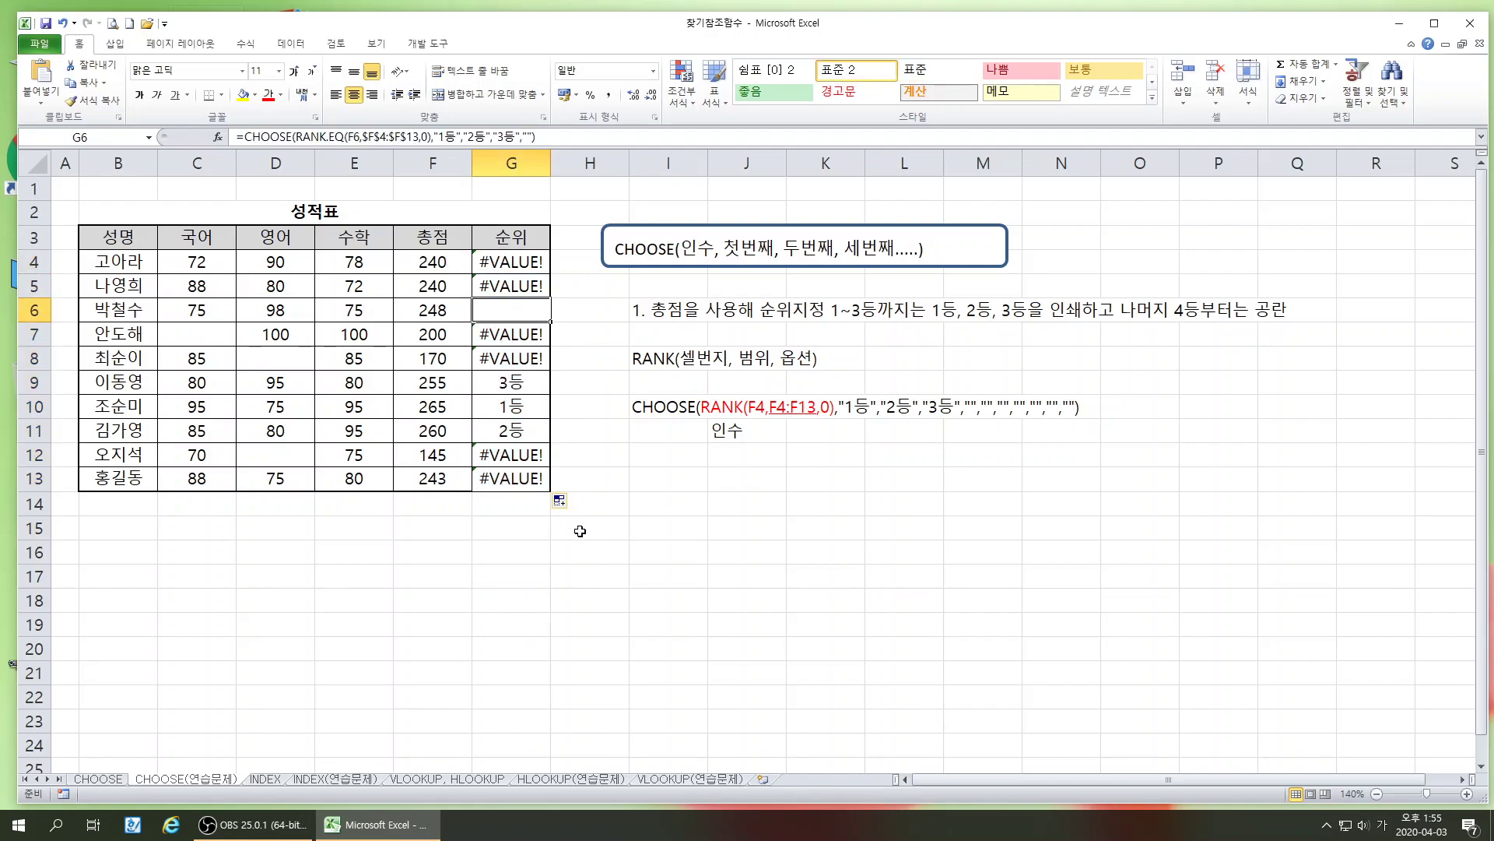
Add empty strings "" as Value5 through Value10 to the CHOOSE function in G4
{"action": "left_click", "coordinate": [510, 262]}
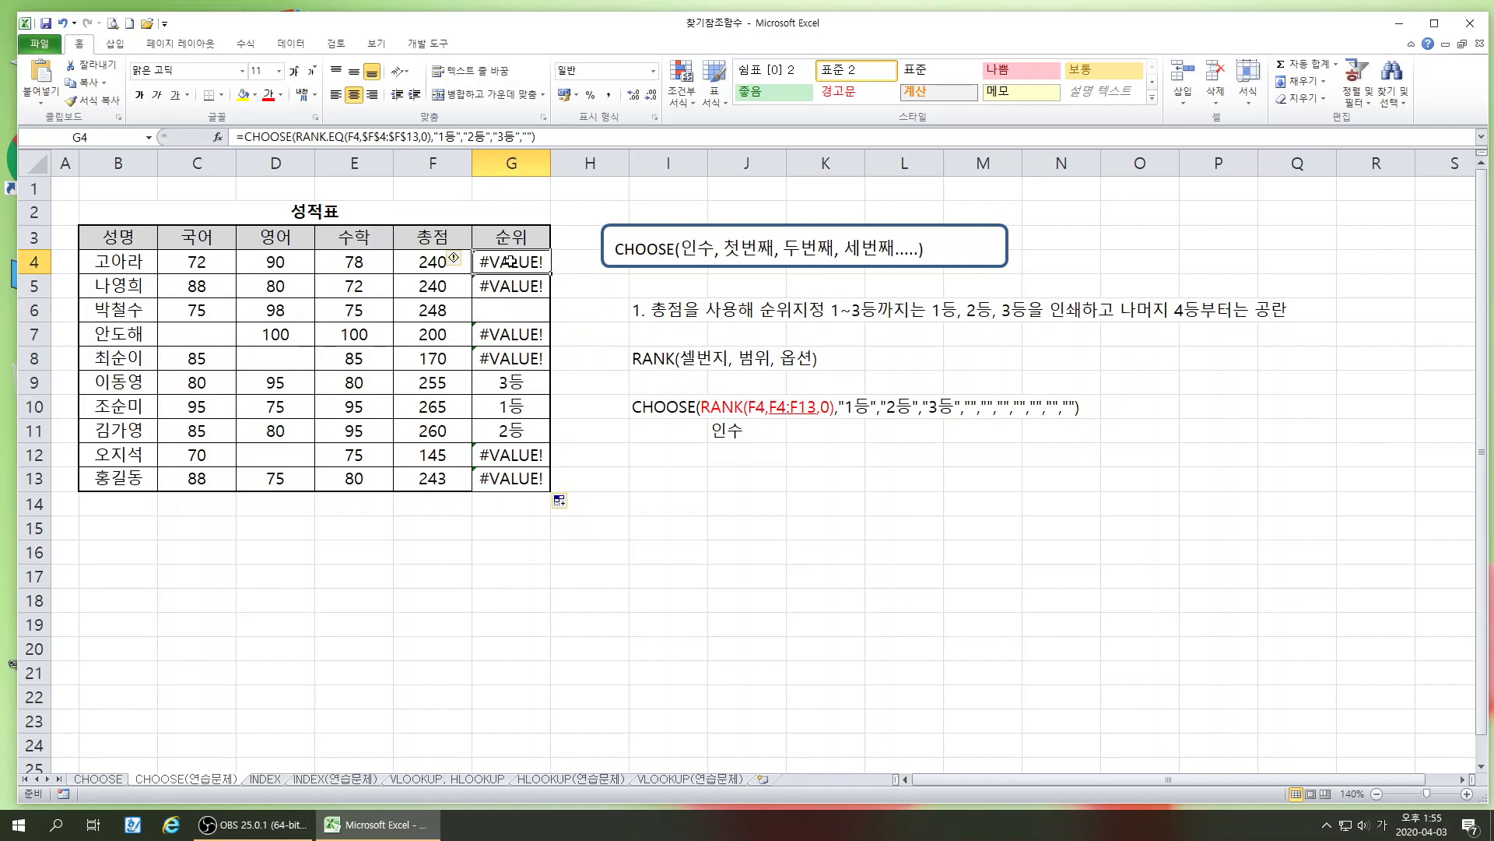
{"action": "left_click", "coordinate": [218, 137]}
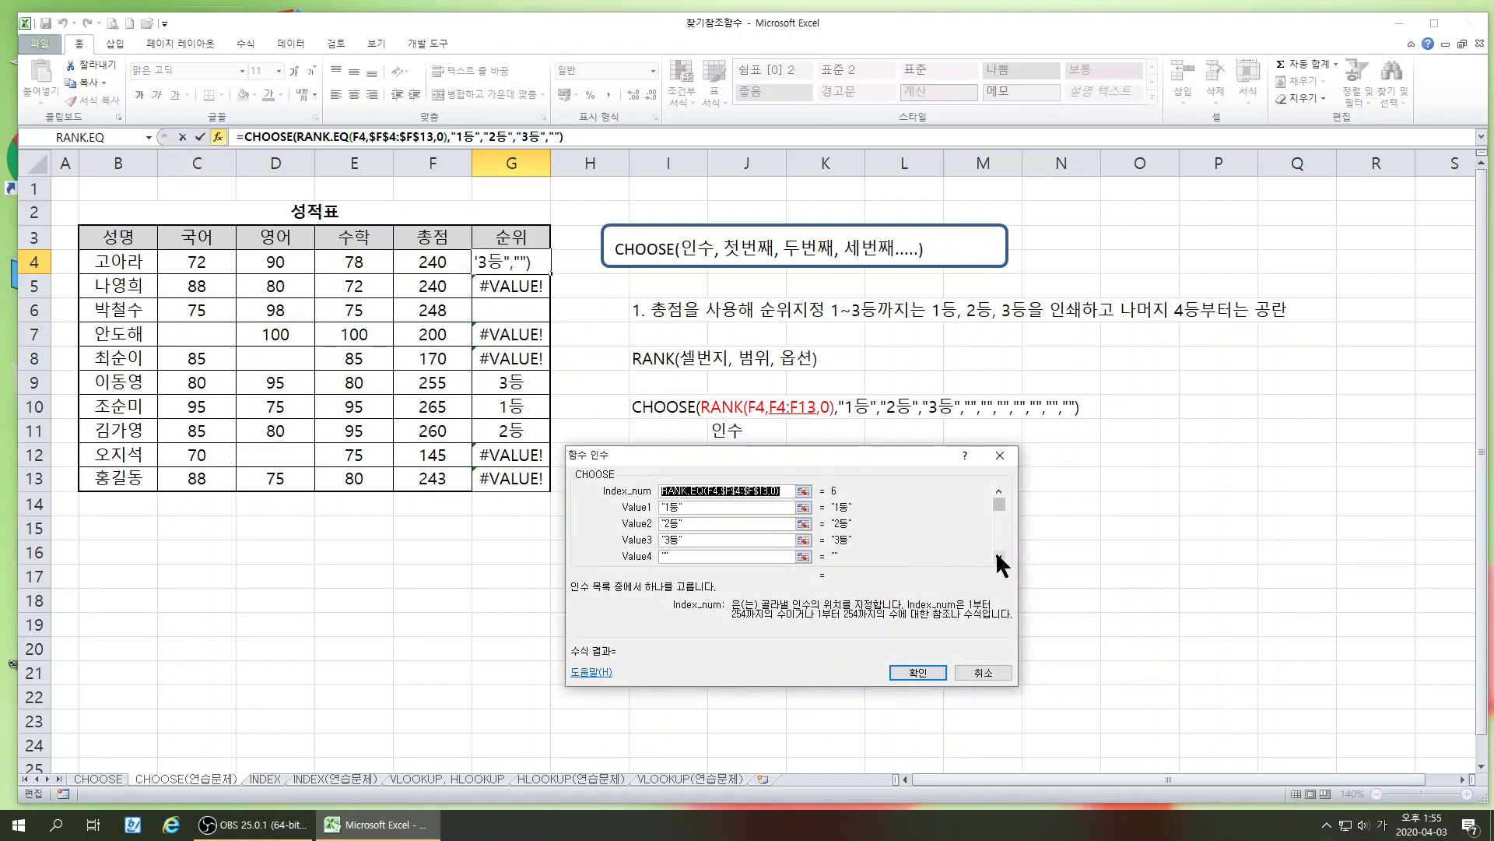
{"action": "key", "text": "Tab"}
{"action": "left_click", "coordinate": [677, 555]}
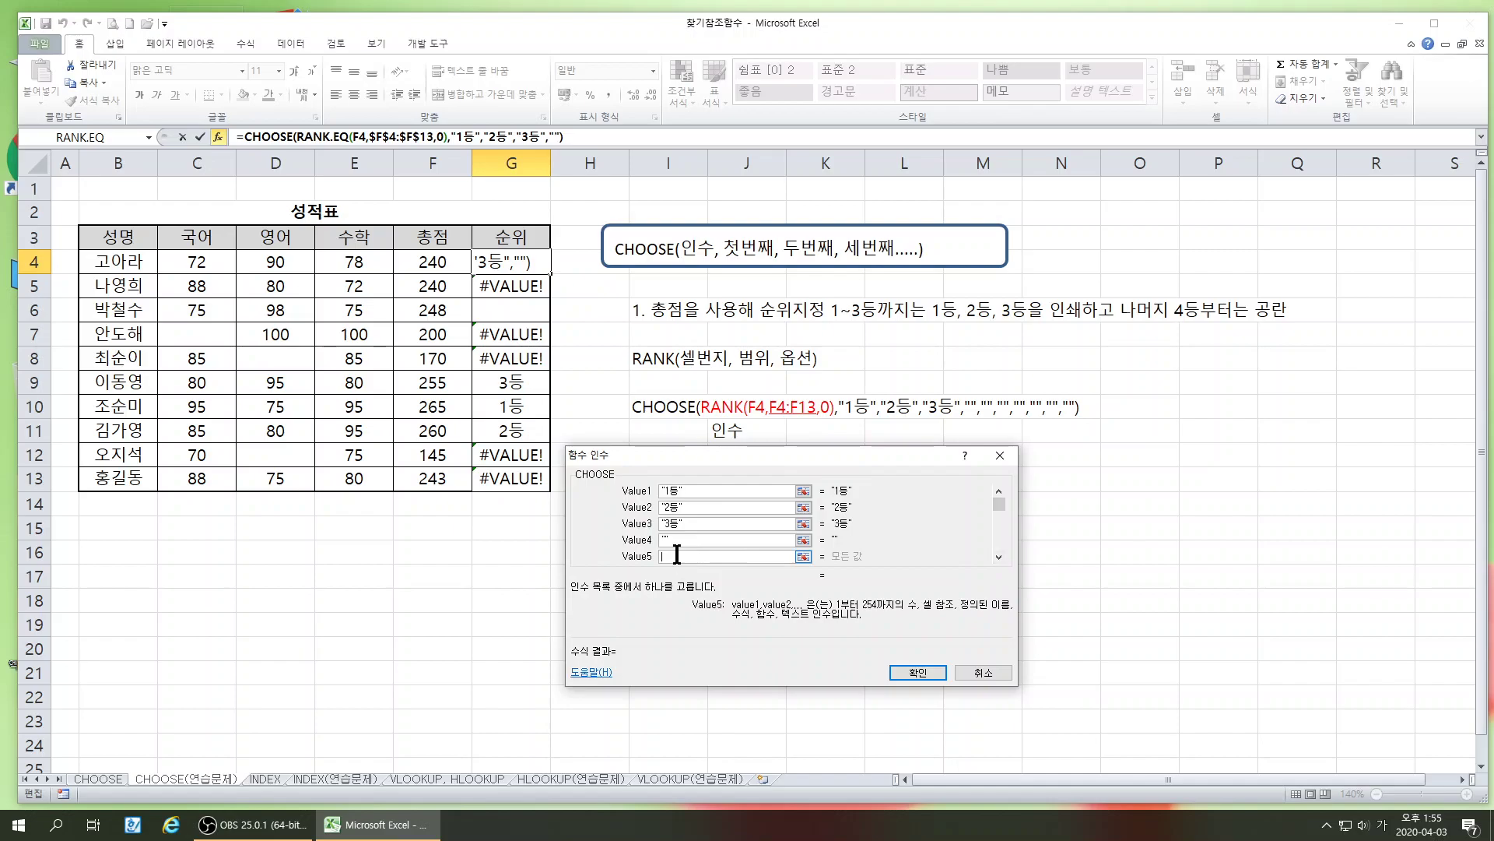
{"action": "type", "text": "\"\""}
{"action": "key", "text": "Tab"}
{"action": "type", "text": "\"\""}
{"action": "key", "text": "Tab"}
{"action": "type", "text": "\"\""}
{"action": "key", "text": "Tab"}
{"action": "type", "text": "\"\""}
{"action": "key", "text": "Tab"}
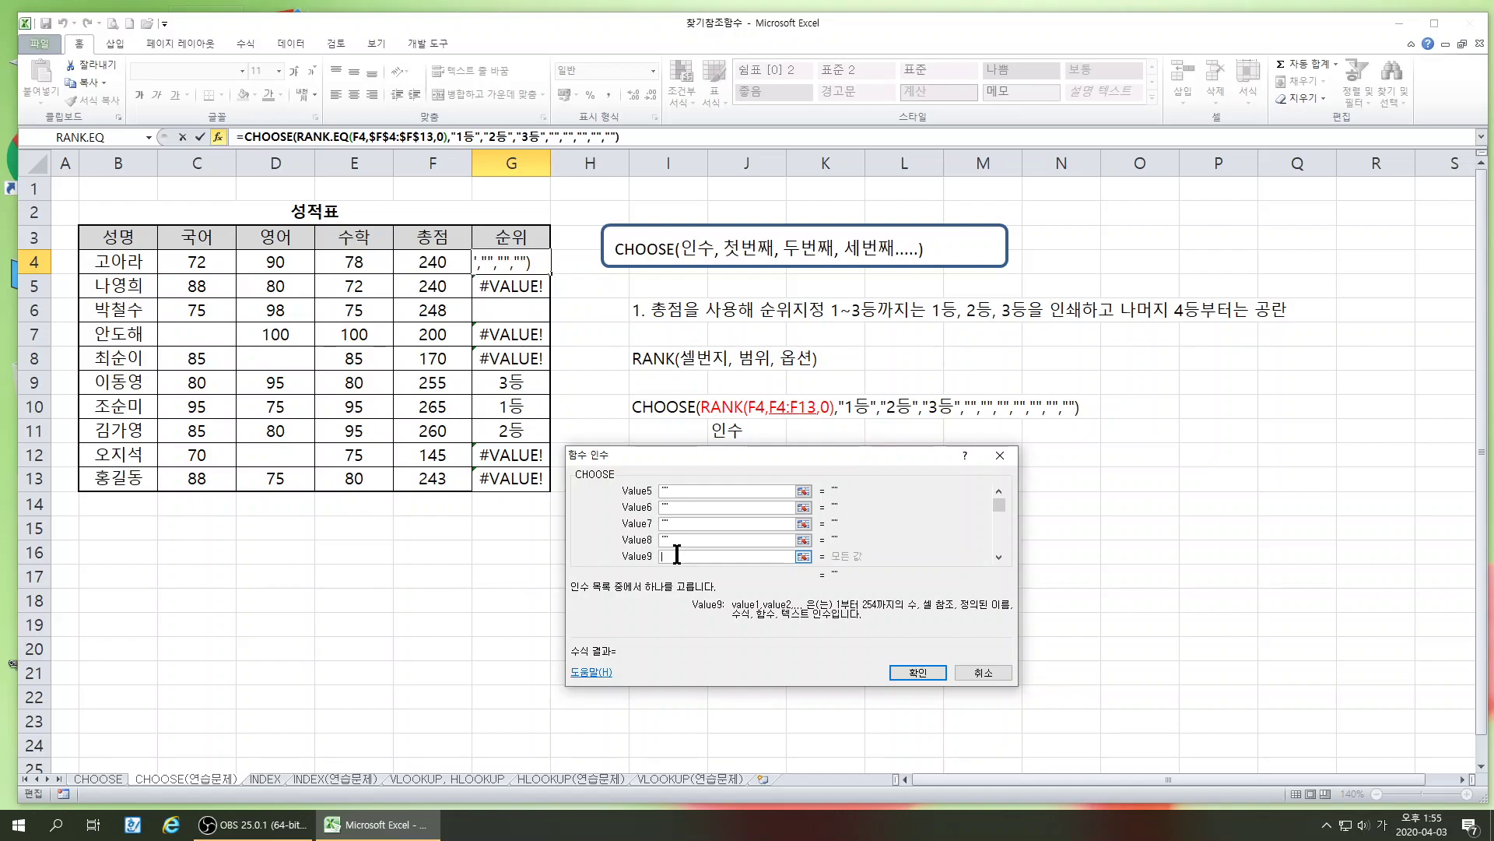
{"action": "type", "text": "\"\""}
{"action": "key", "text": "Tab"}
{"action": "type", "text": "\""}
{"action": "left_click", "coordinate": [916, 671]}
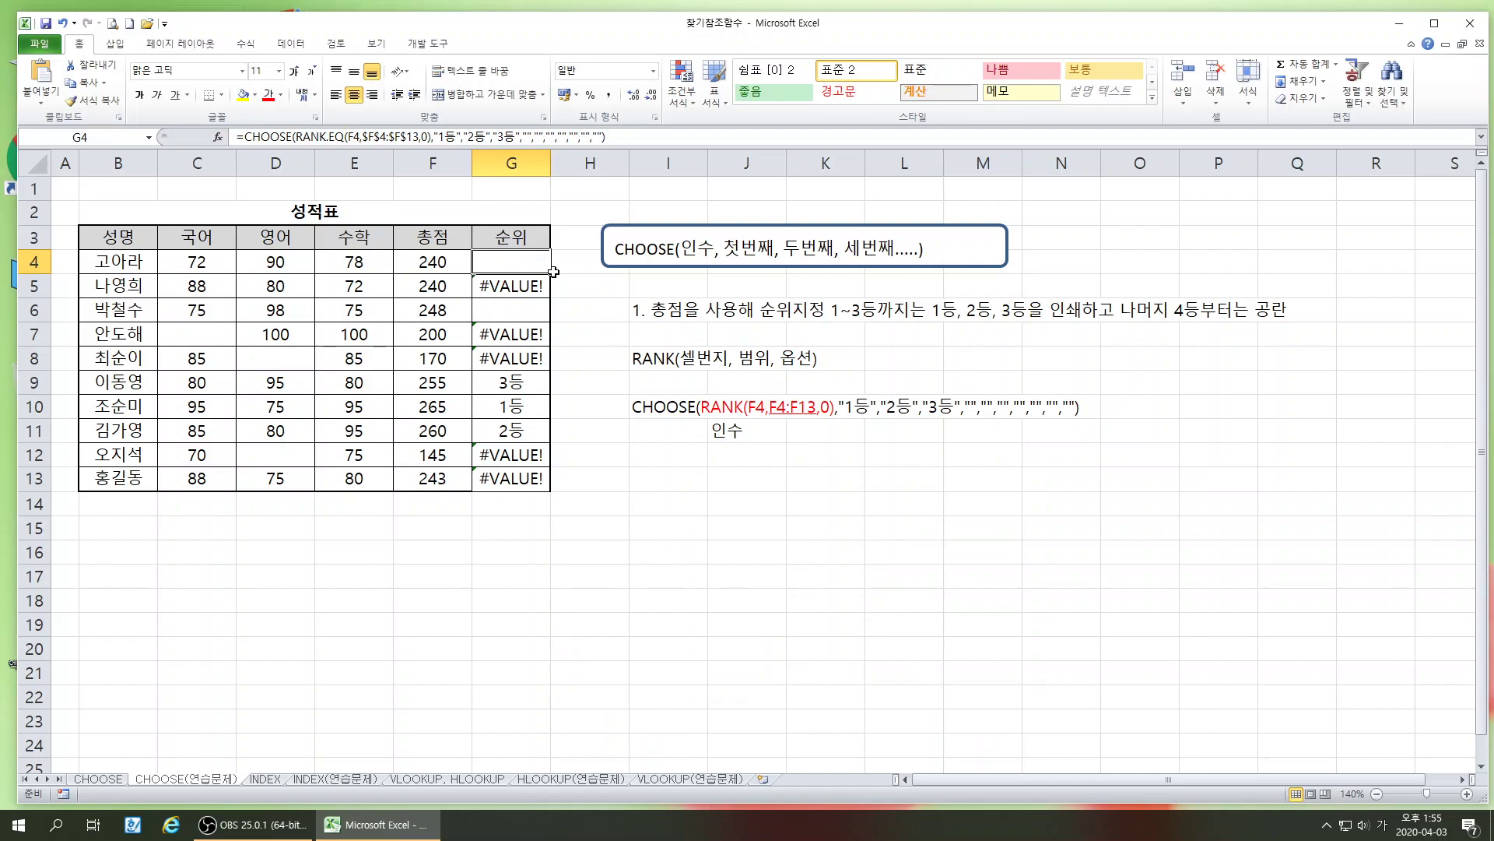
Copy the extended CHOOSE formula from G4 down through G13 in the 순위 column
{"action": "left_click_drag", "start_coordinate": [551, 275], "coordinate": [551, 490]}
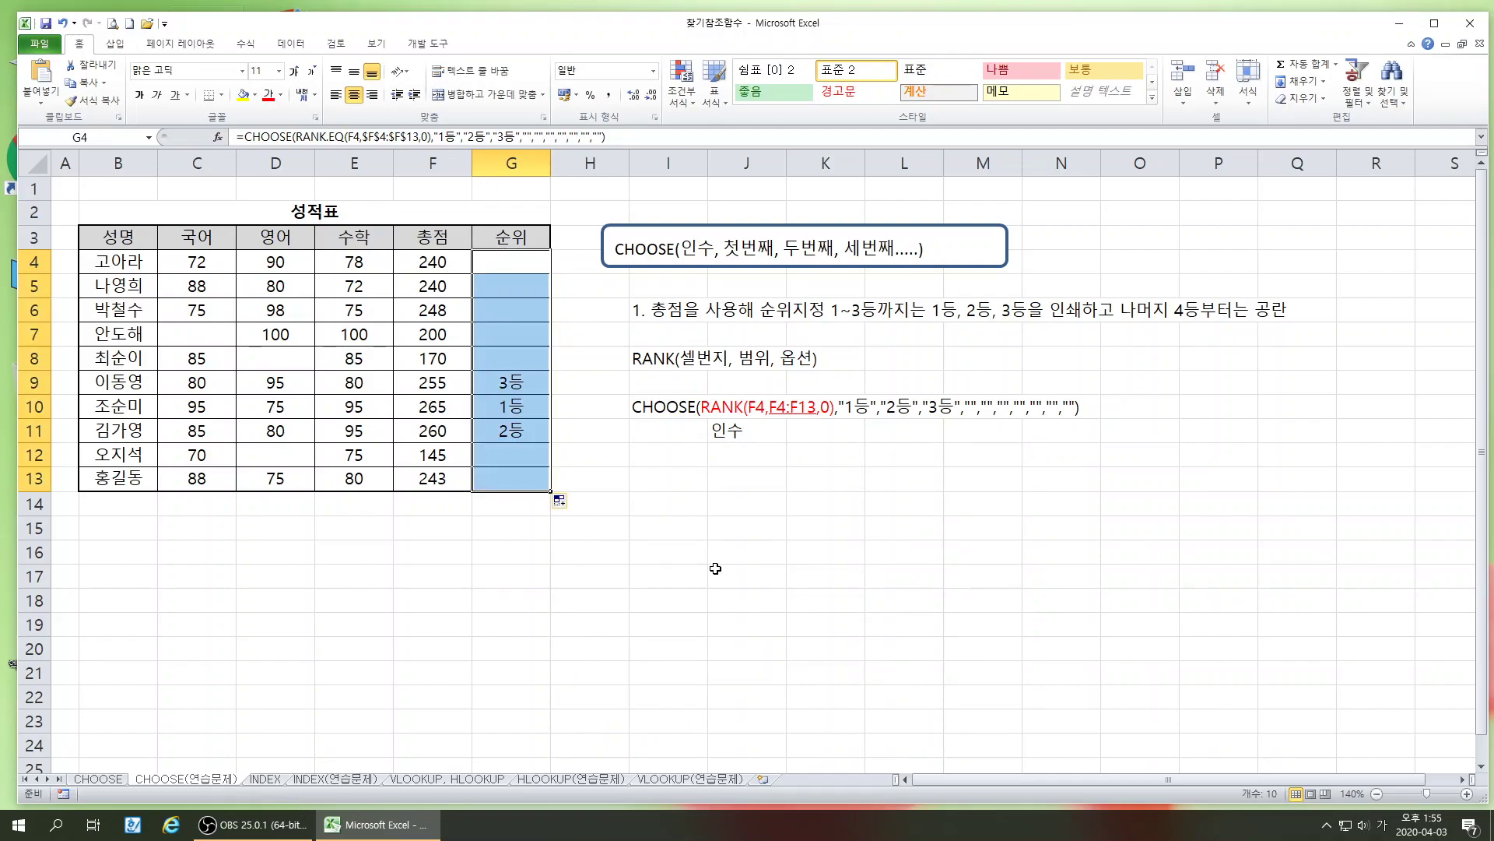
{"action": "left_click", "coordinate": [715, 569]}
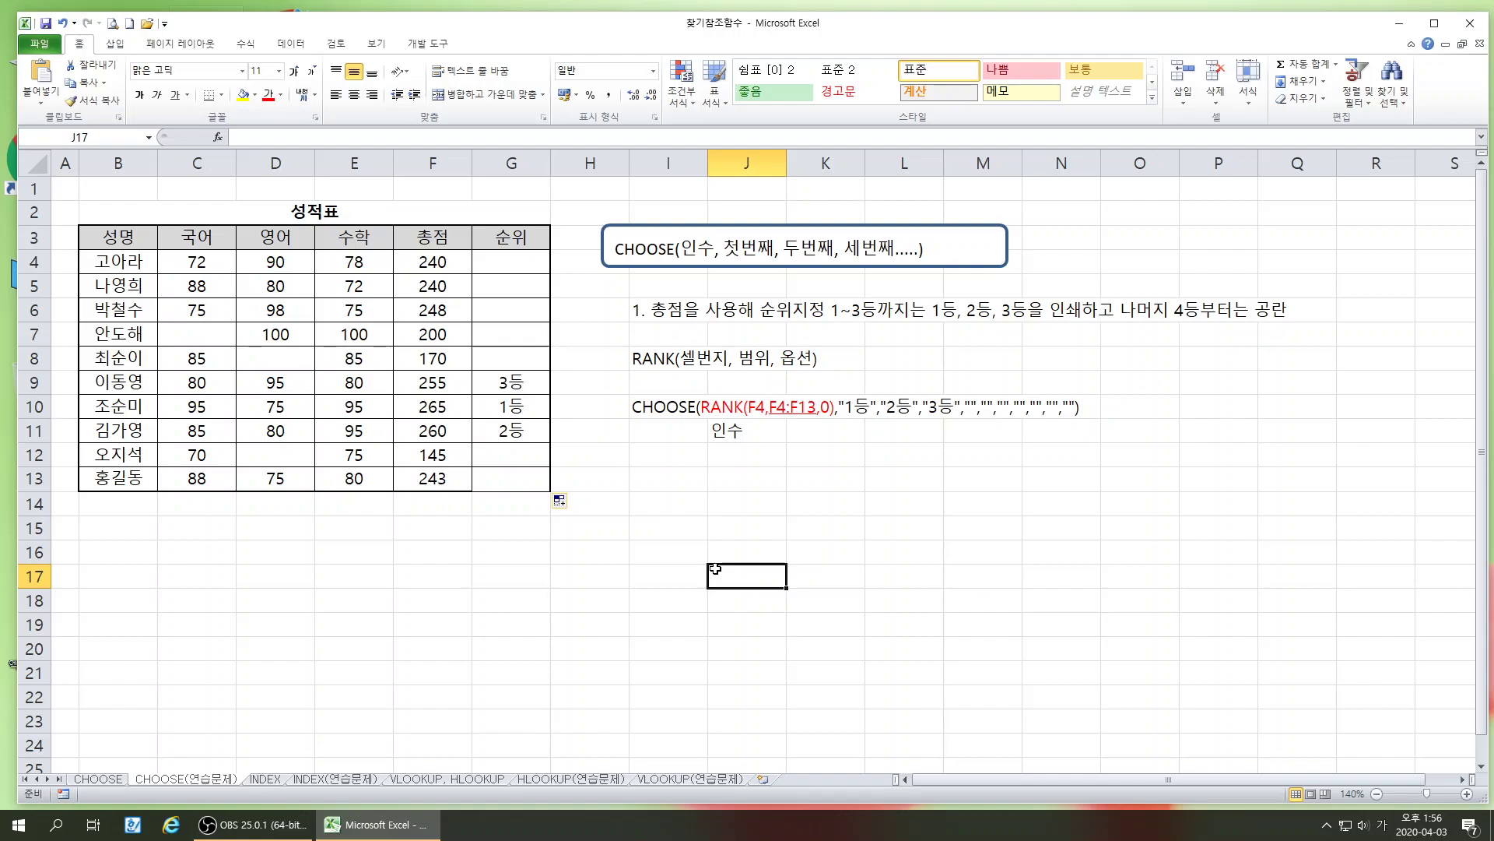
{"action": "left_click_drag", "start_coordinate": [512, 383], "coordinate": [511, 427]}
{"action": "left_click", "coordinate": [676, 527]}
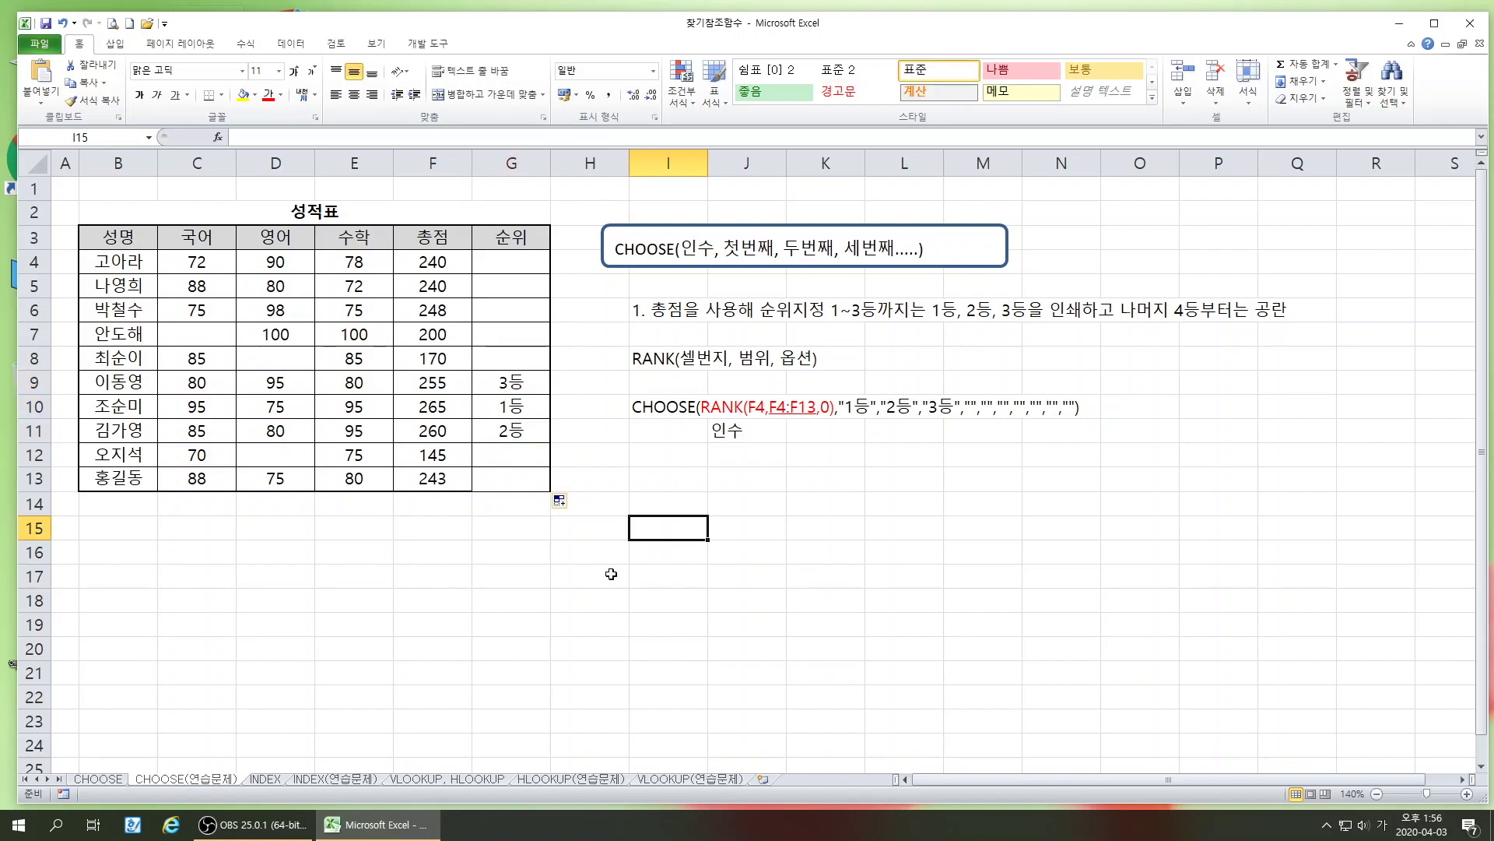
{"action": "left_click", "coordinate": [728, 663]}
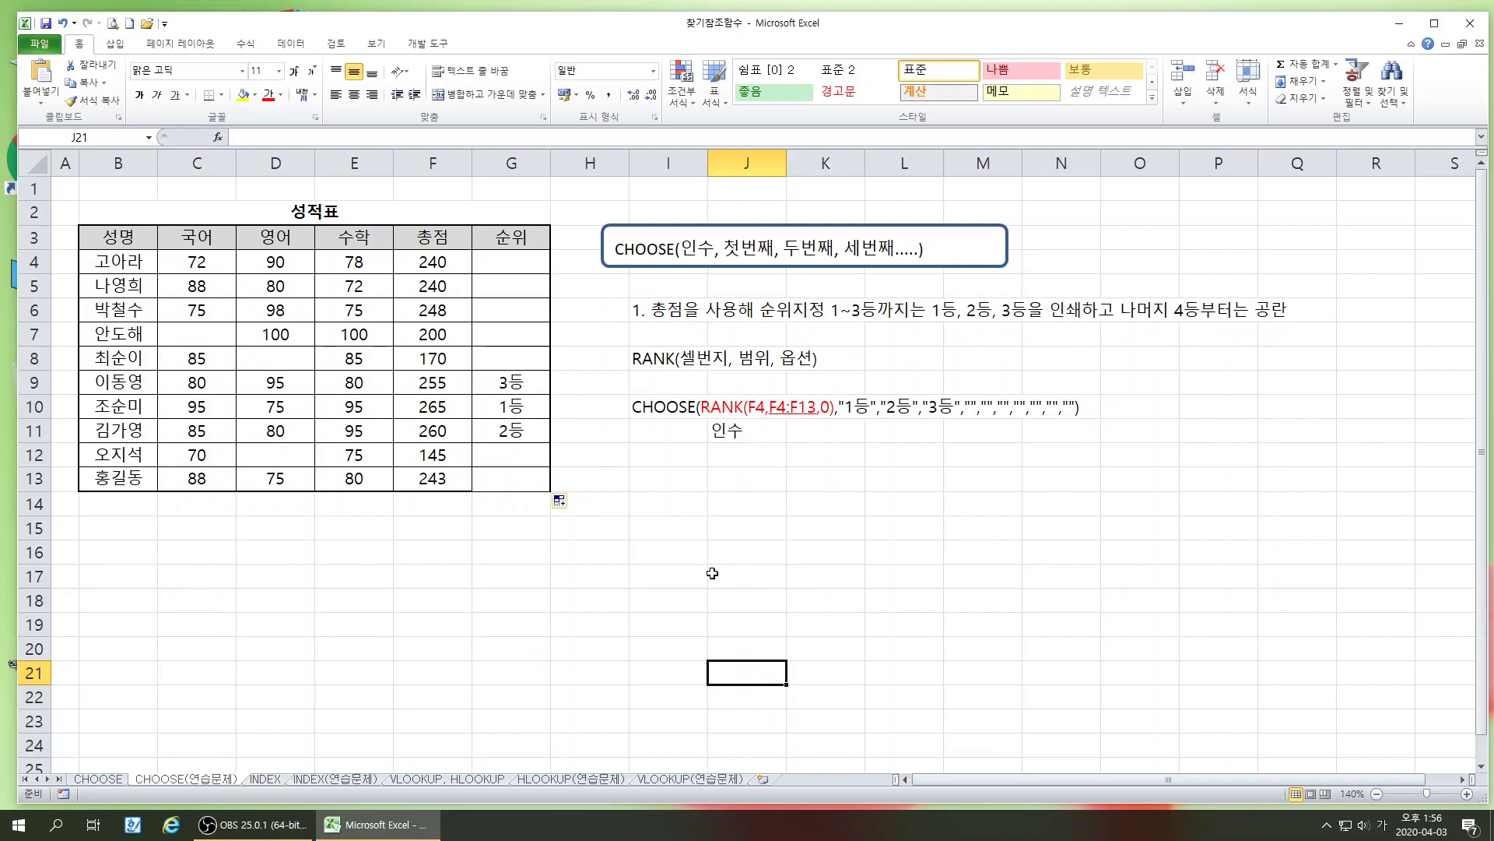
{"action": "left_click", "coordinate": [663, 457]}
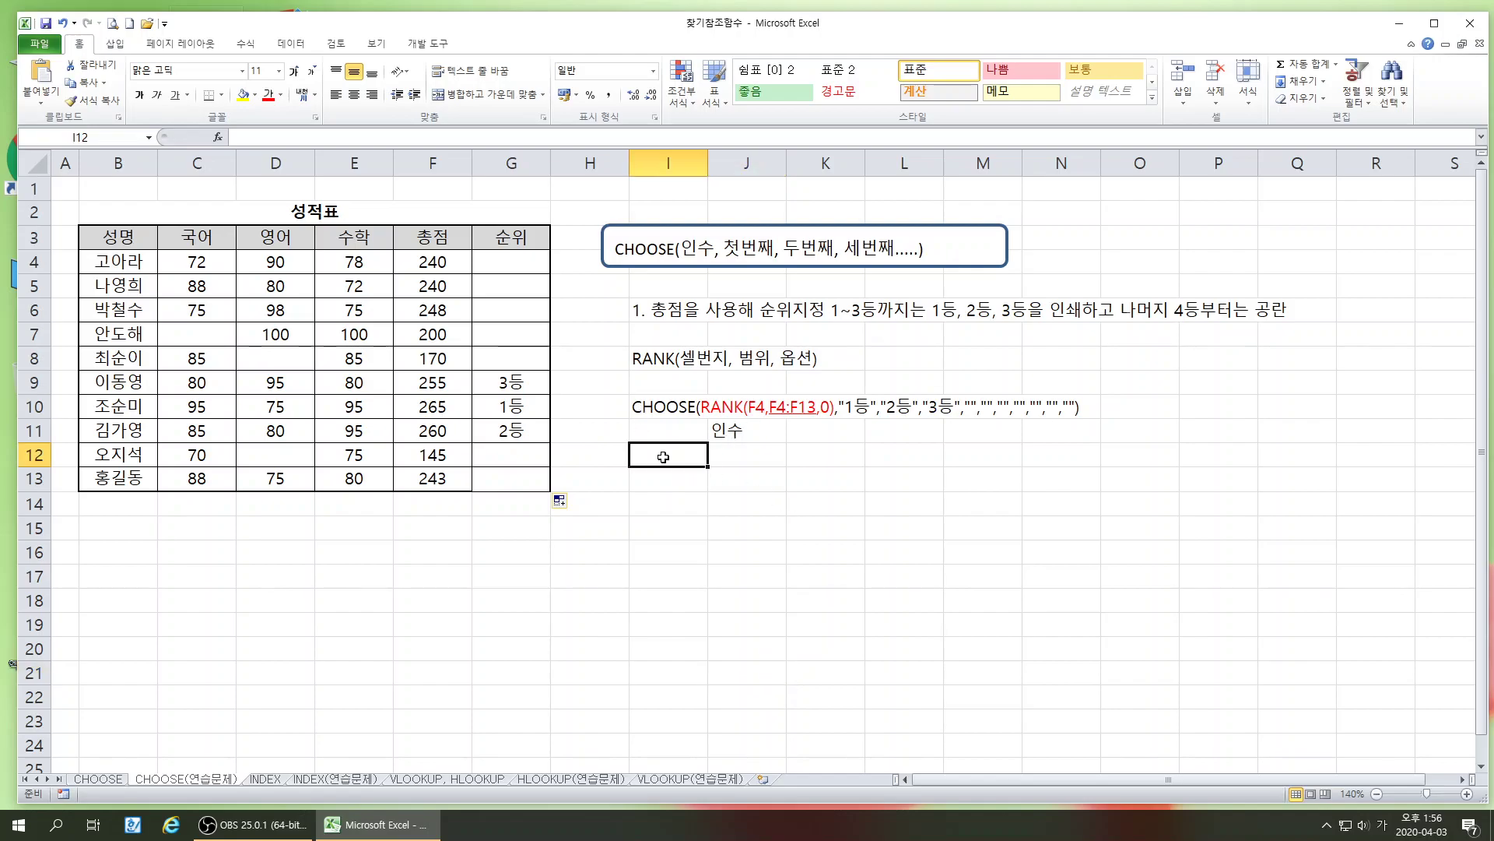
Open the INDEX sheet and examine how the 급여 기준표 amounts in C12:E16 are arranged by 급 rows and 호봉 columns
{"action": "left_click", "coordinate": [264, 777]}
{"action": "left_click", "coordinate": [470, 602]}
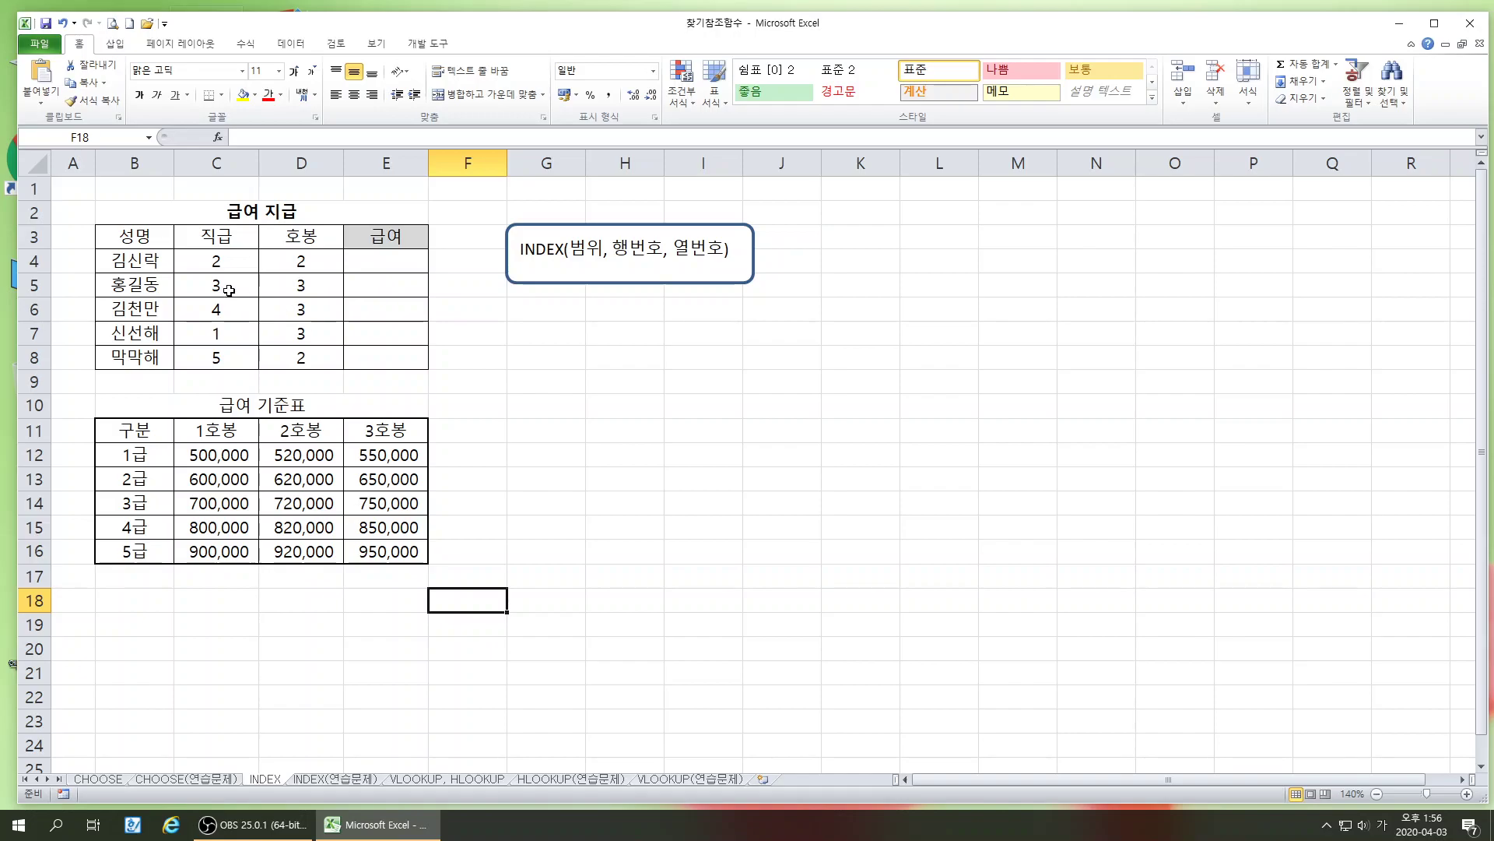
{"action": "left_click_drag", "start_coordinate": [203, 455], "coordinate": [381, 553]}
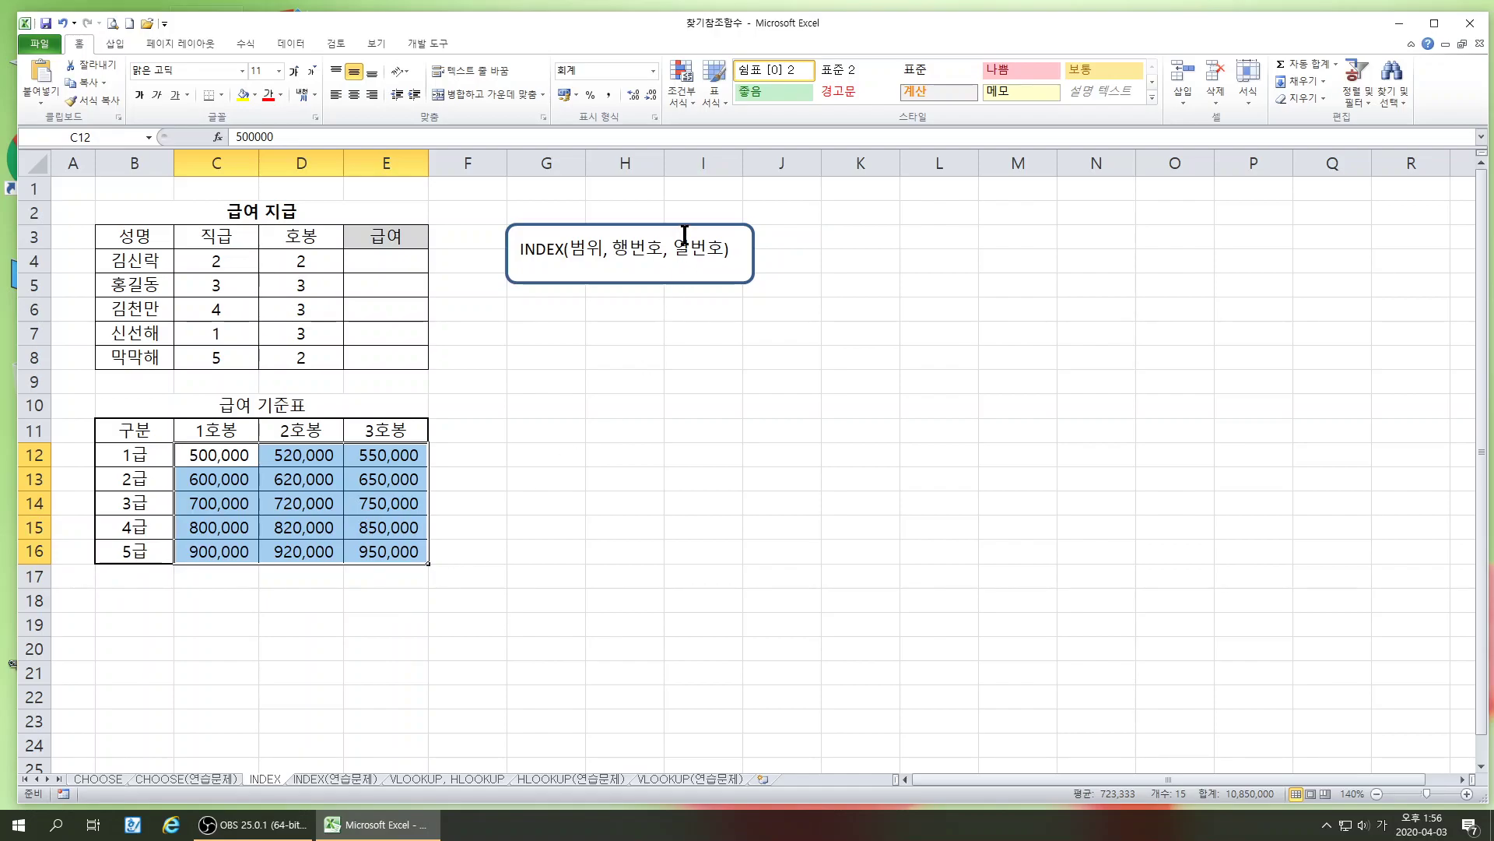
{"action": "left_click", "coordinate": [204, 481]}
{"action": "left_click_drag", "start_coordinate": [204, 480], "coordinate": [396, 480]}
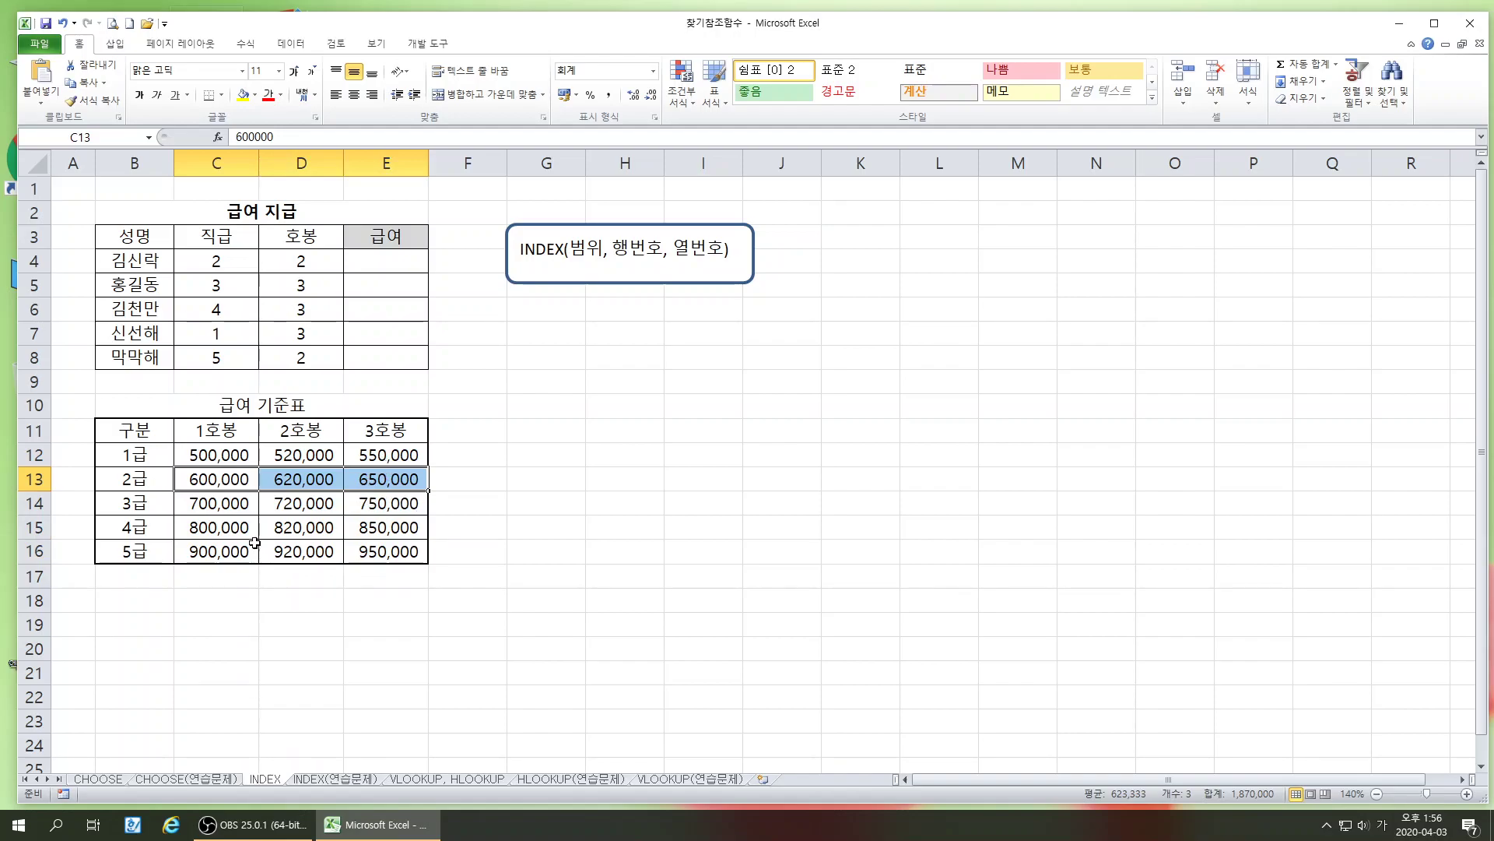
{"action": "left_click_drag", "start_coordinate": [215, 528], "coordinate": [380, 526]}
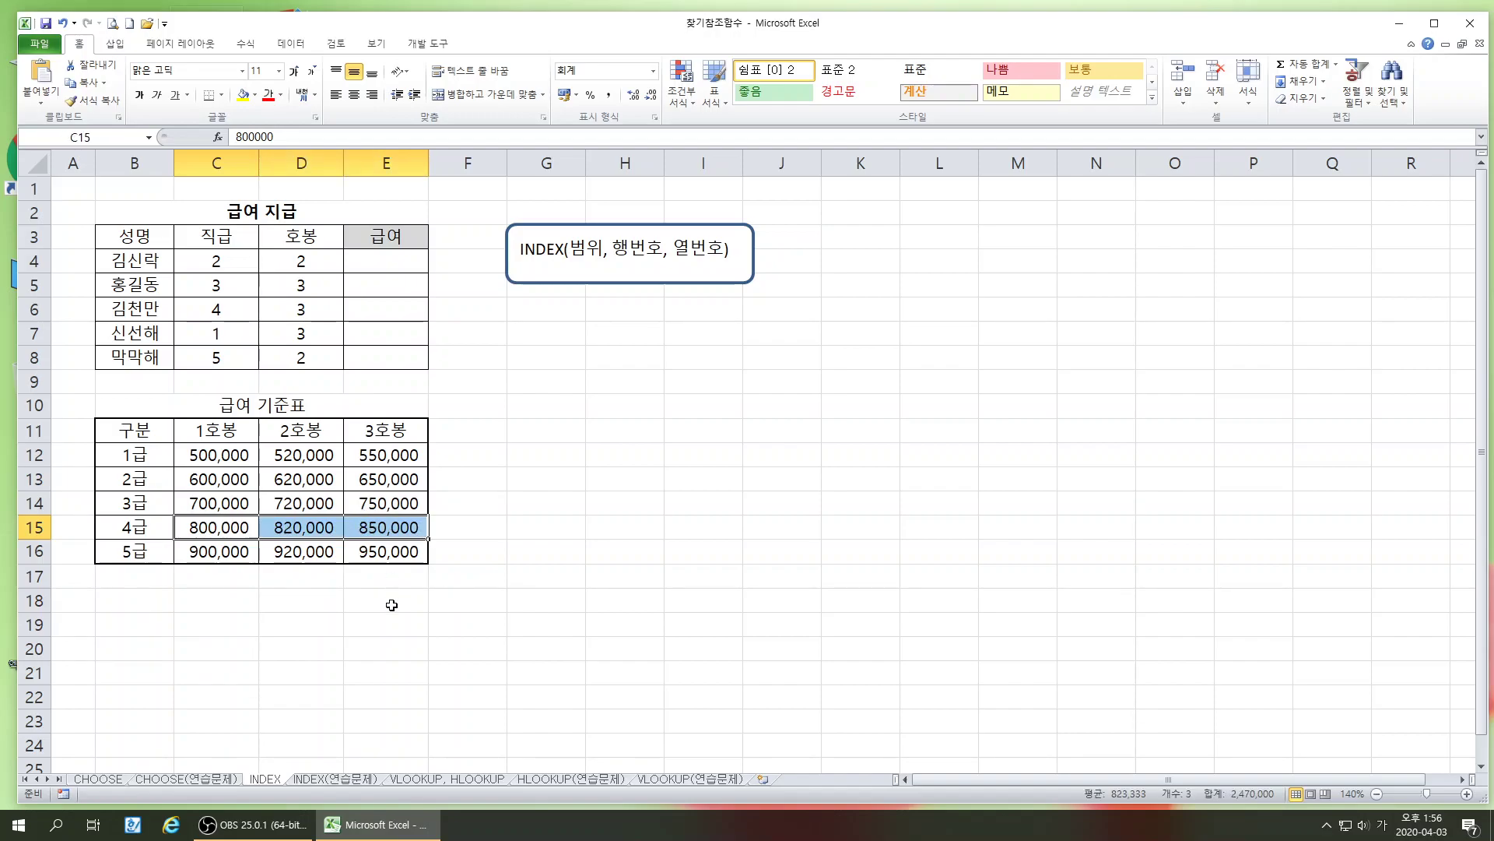
{"action": "left_click_drag", "start_coordinate": [204, 555], "coordinate": [289, 560]}
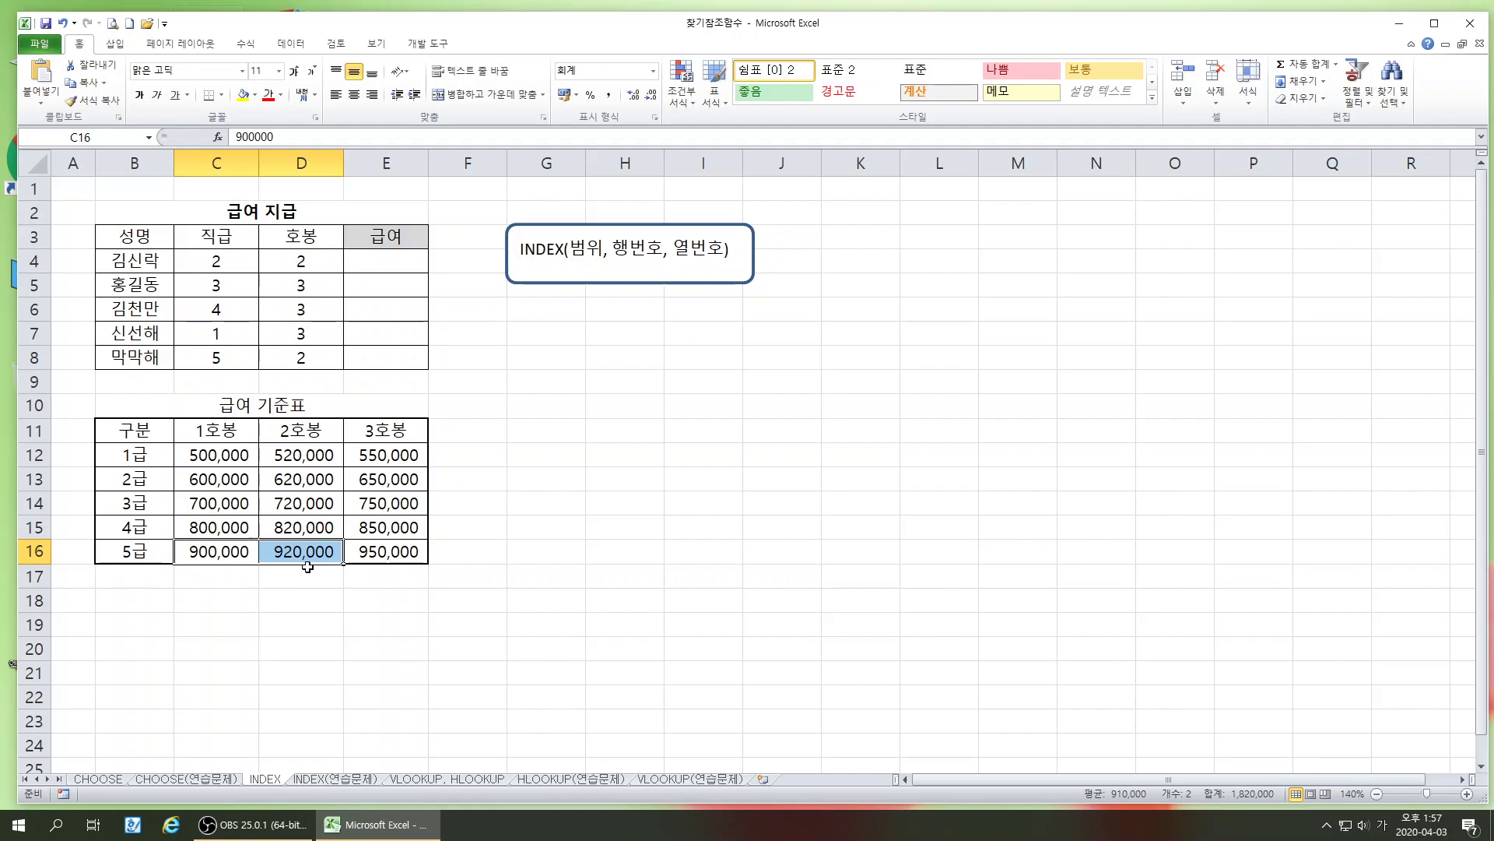
{"action": "left_click", "coordinate": [402, 681]}
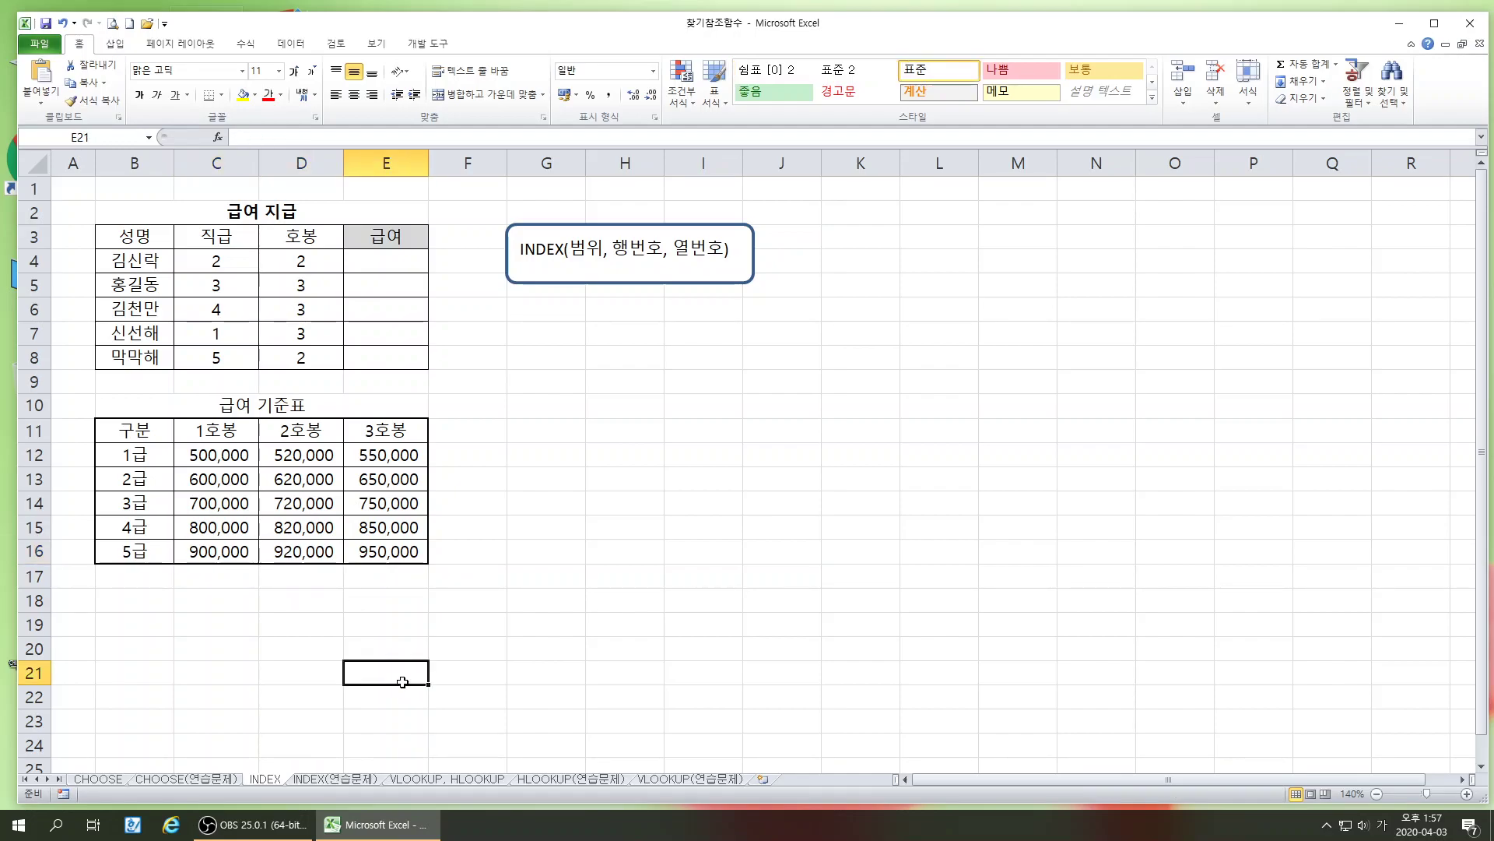
Start a formula note for the 급여 column by entering "INDEX(" in cell G7
{"action": "left_click", "coordinate": [386, 265]}
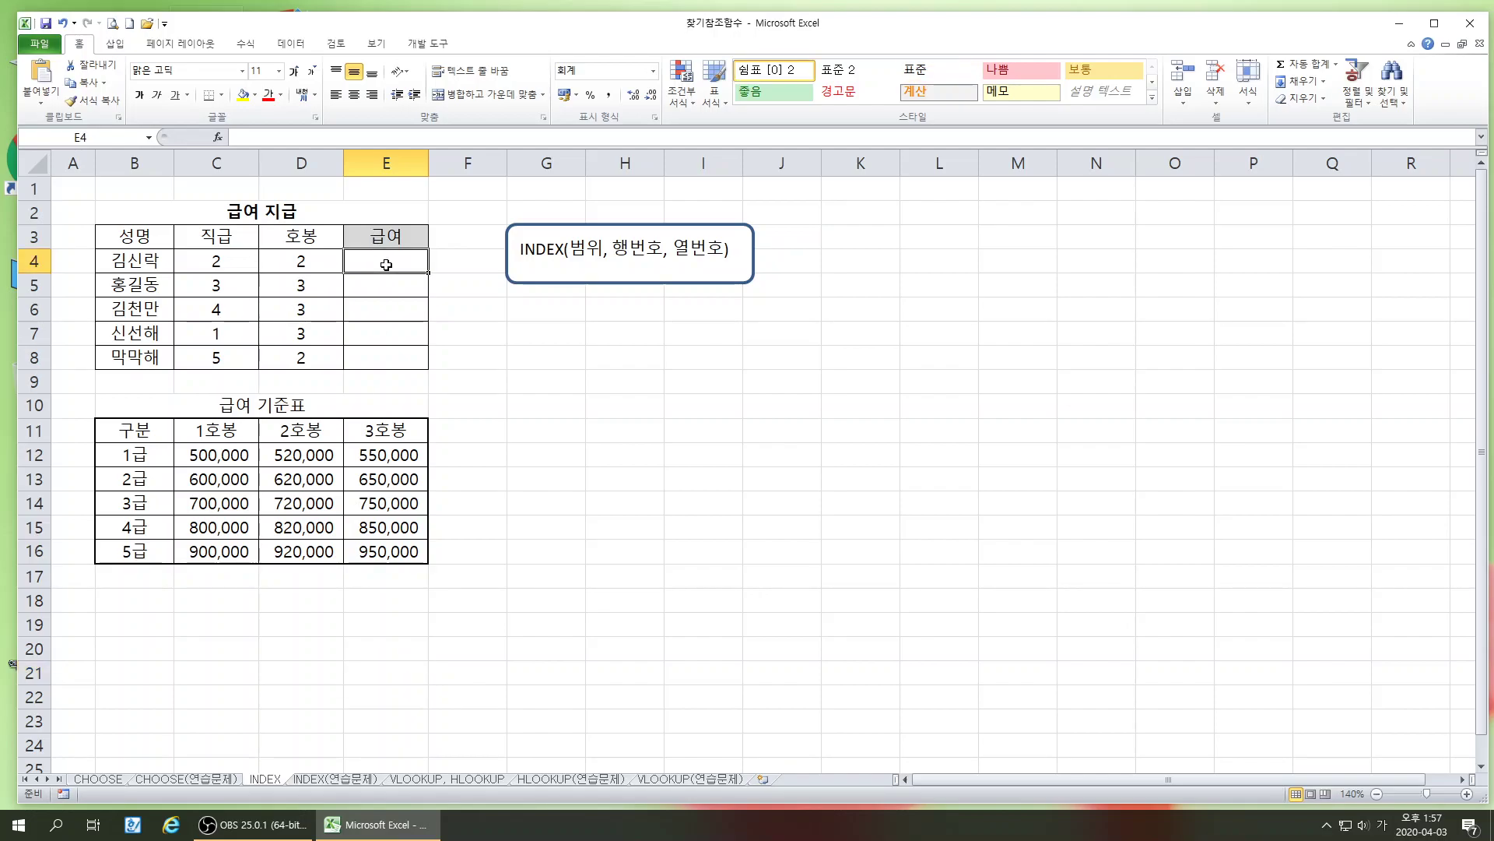
{"action": "left_click", "coordinate": [537, 334]}
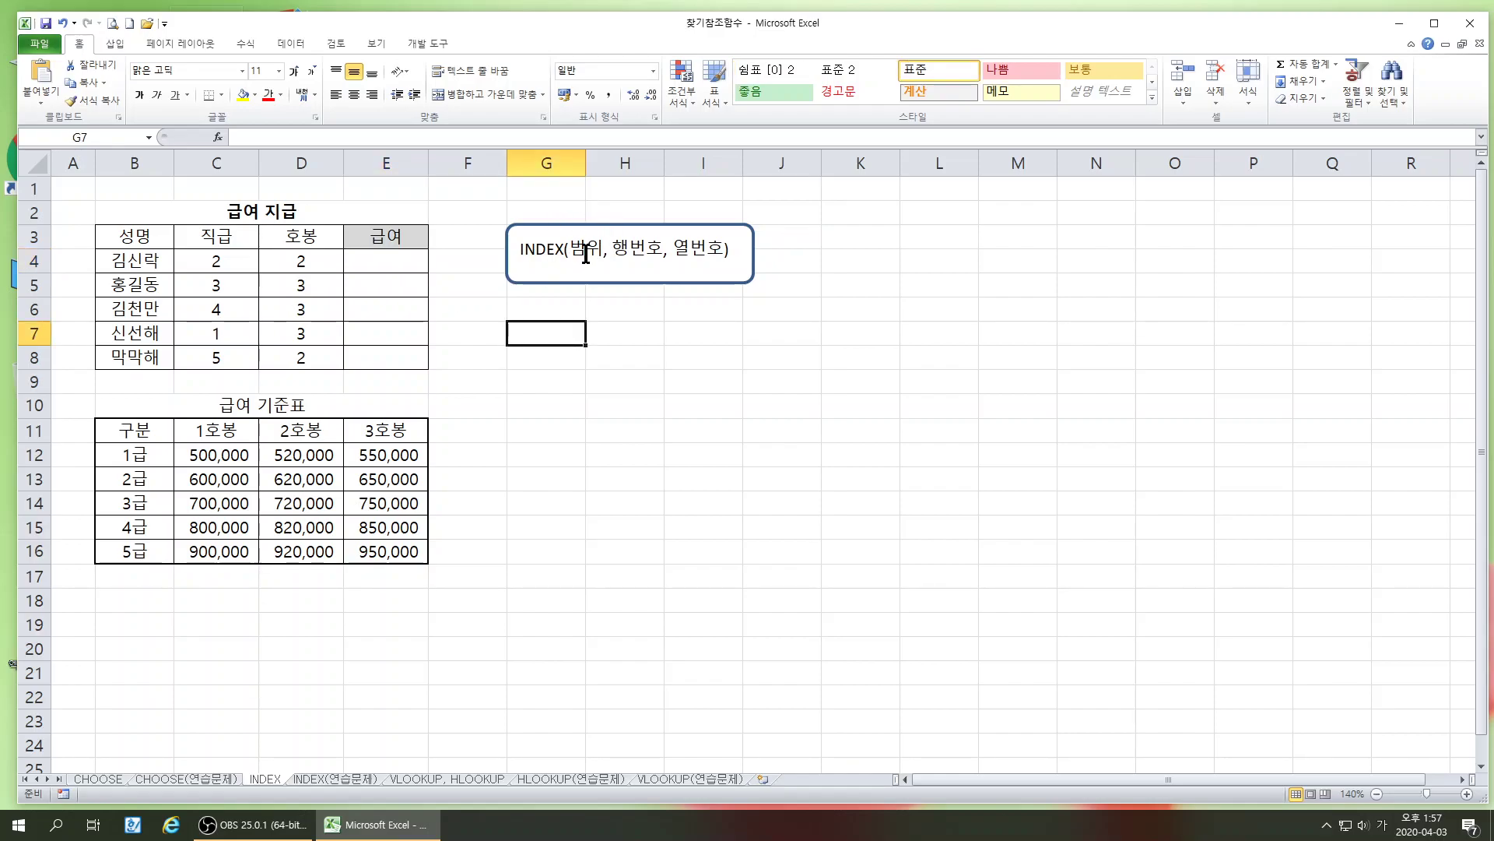
{"action": "type", "text": "ㅑㅜ"}
{"action": "key", "text": "BackSpace"}
{"action": "key", "text": "BackSpace"}
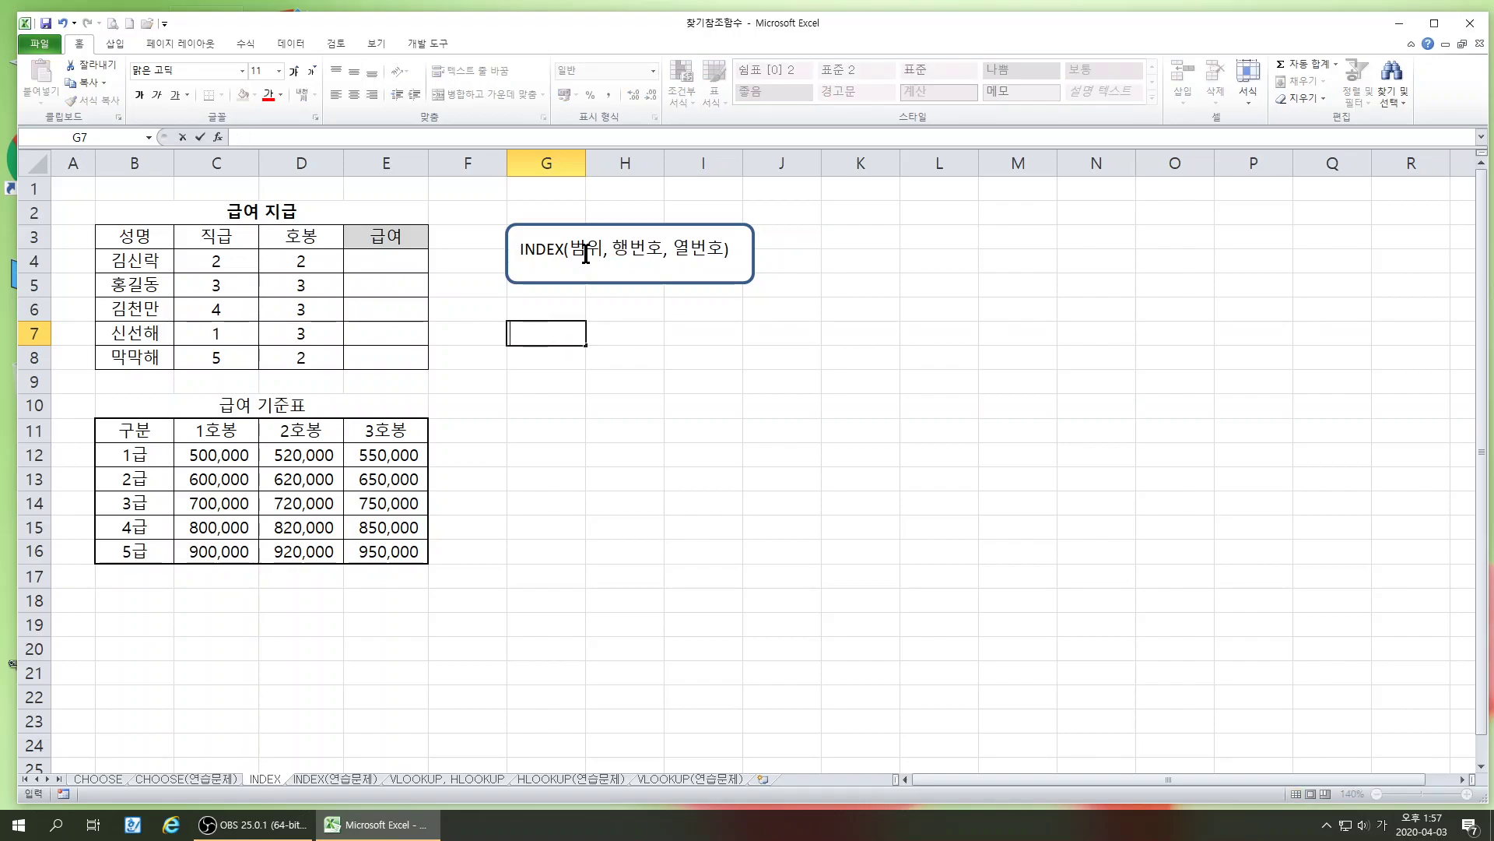
{"action": "key", "text": "Hangul"}
{"action": "type", "text": "INDEX("}
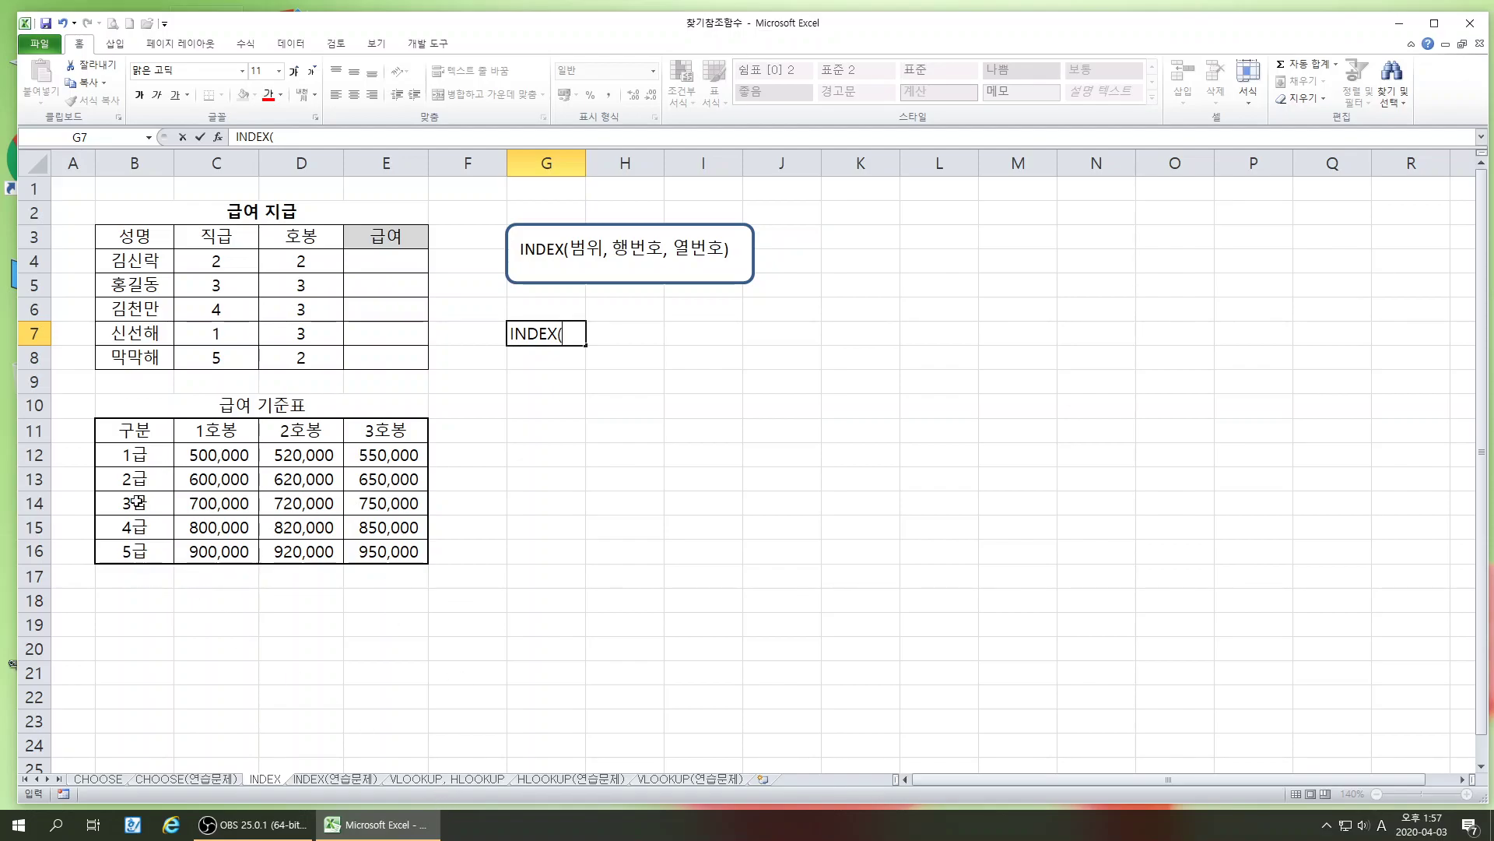
Compare the amounts-only range C12:E16 with the full 급여 기준표 range B11:E16 as the INDEX lookup range
{"action": "left_click_drag", "start_coordinate": [199, 455], "coordinate": [380, 548]}
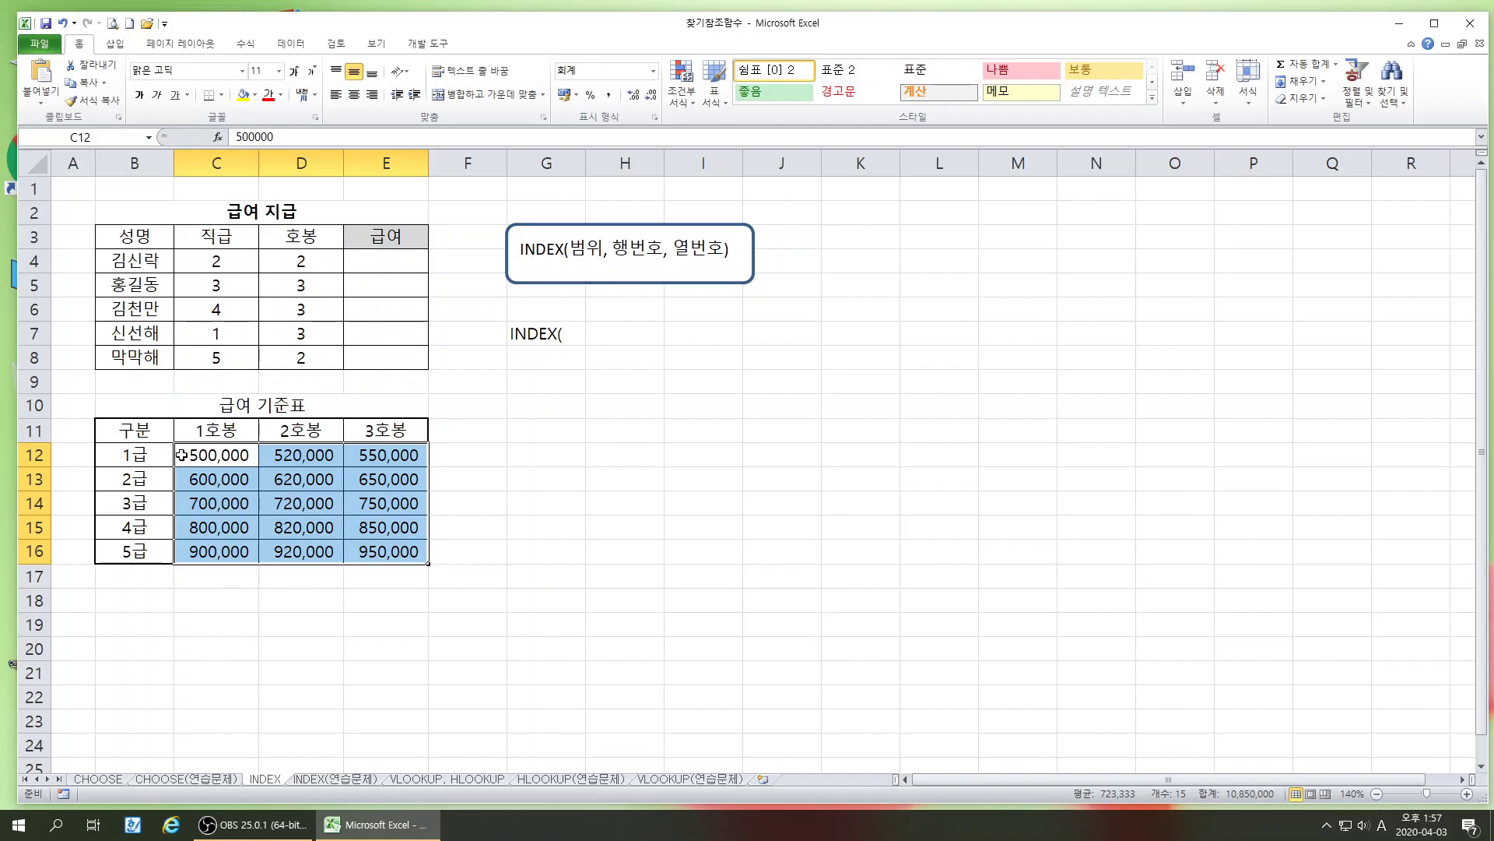
{"action": "left_click", "coordinate": [332, 597]}
{"action": "left_click_drag", "start_coordinate": [136, 432], "coordinate": [404, 557]}
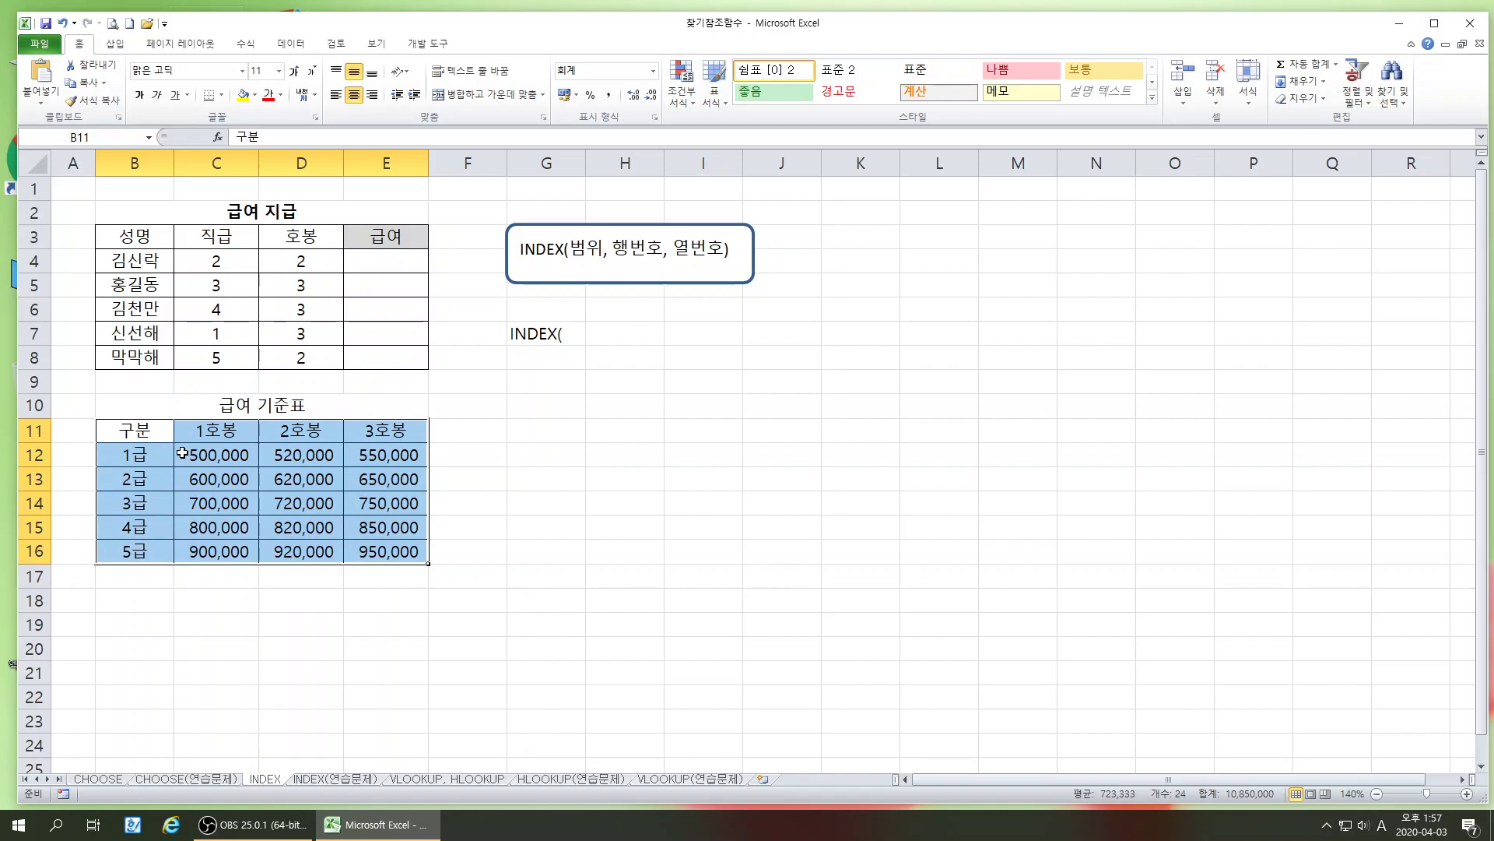
{"action": "left_click", "coordinate": [510, 611]}
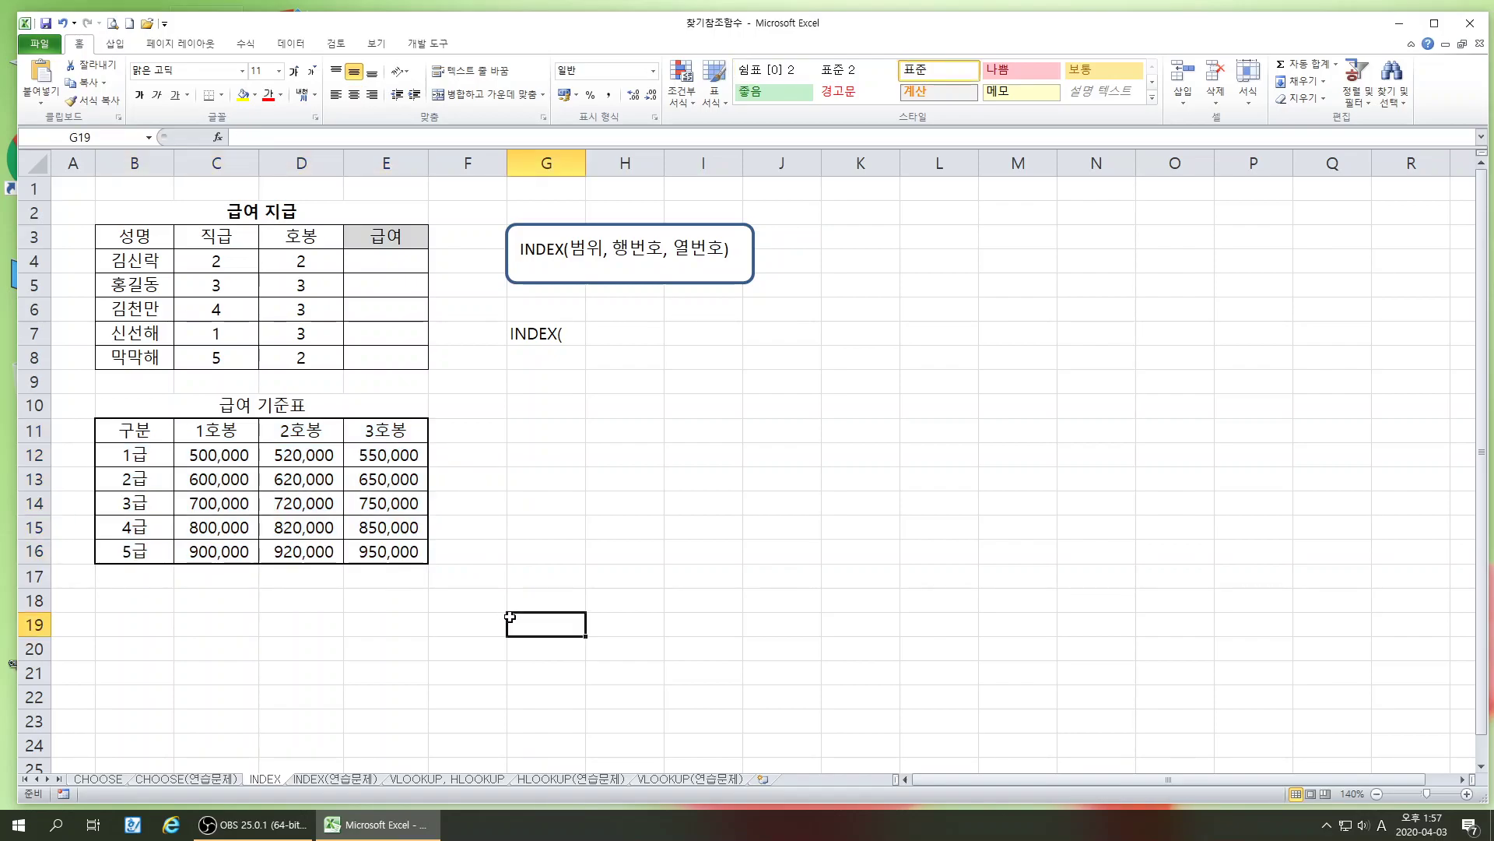
{"action": "left_click", "coordinate": [133, 435]}
{"action": "left_click_drag", "start_coordinate": [214, 433], "coordinate": [403, 549]}
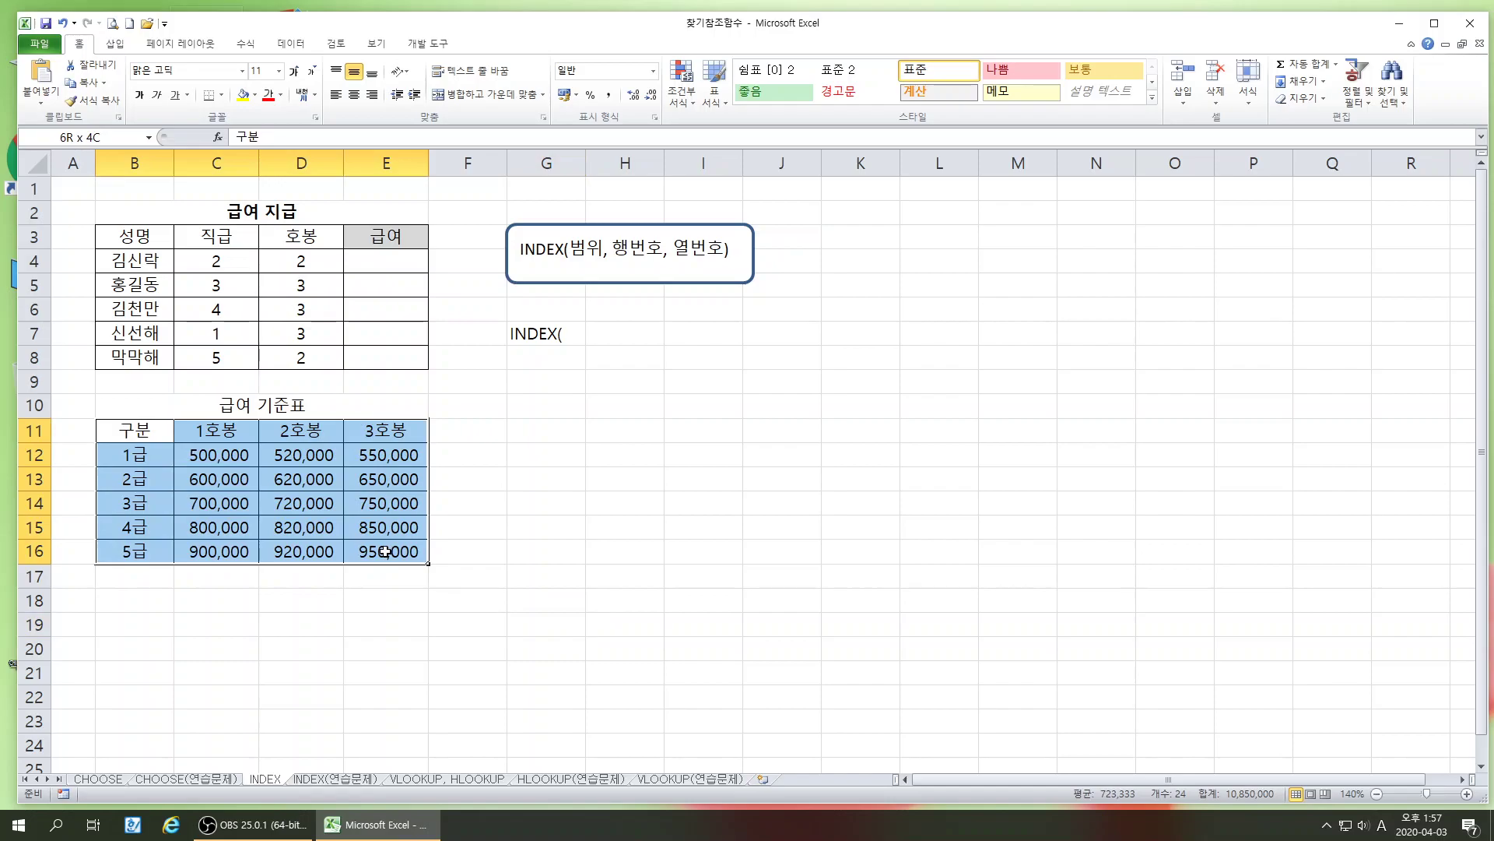
Continue the formula note in G7 with the amounts-only lookup range, entered as "C12:E16),"
{"action": "left_click_drag", "start_coordinate": [214, 455], "coordinate": [398, 552]}
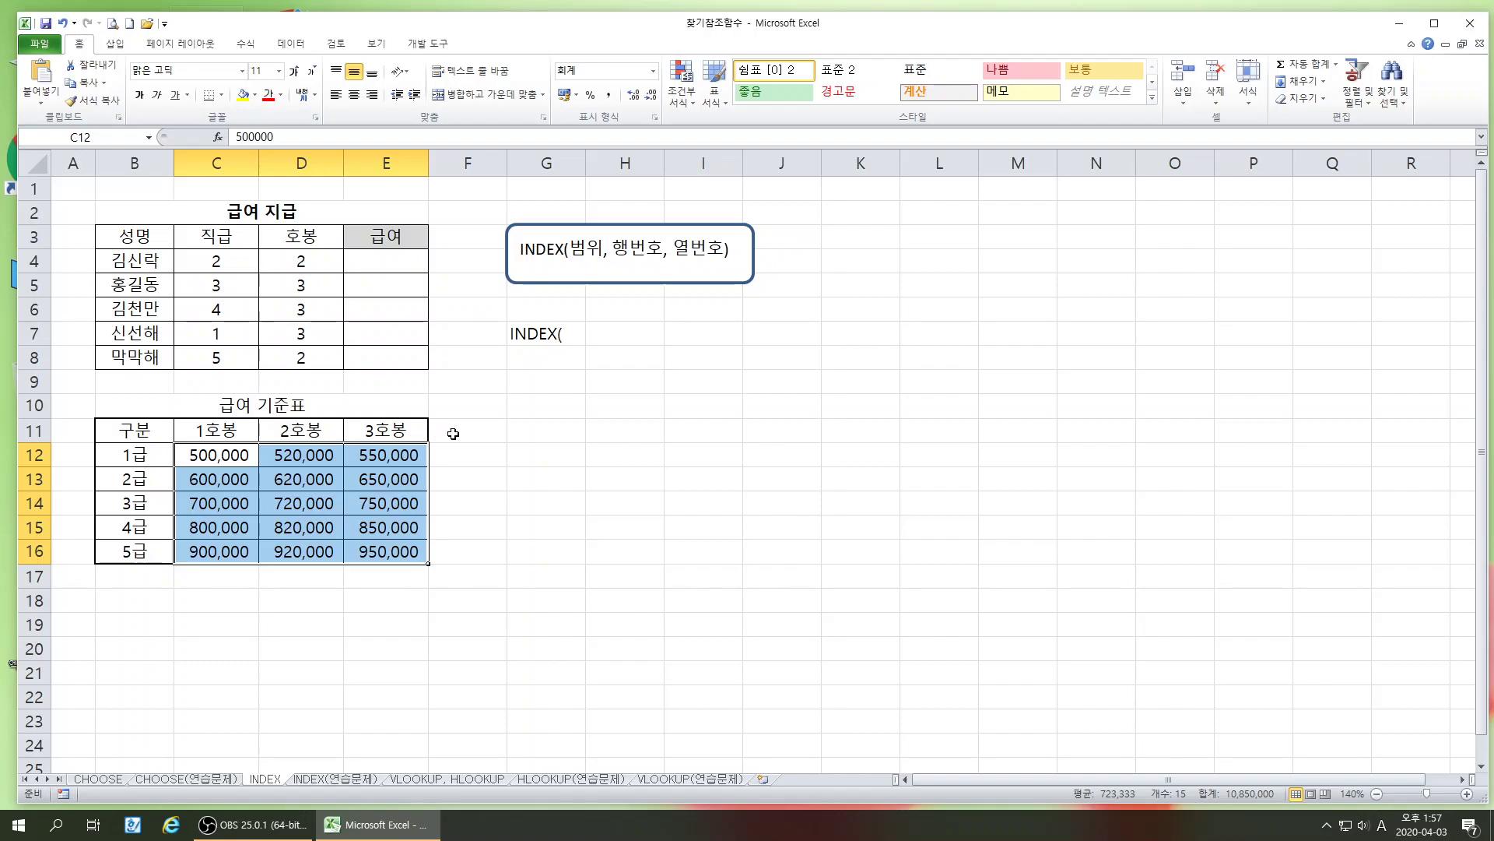
{"action": "double_click", "coordinate": [511, 334]}
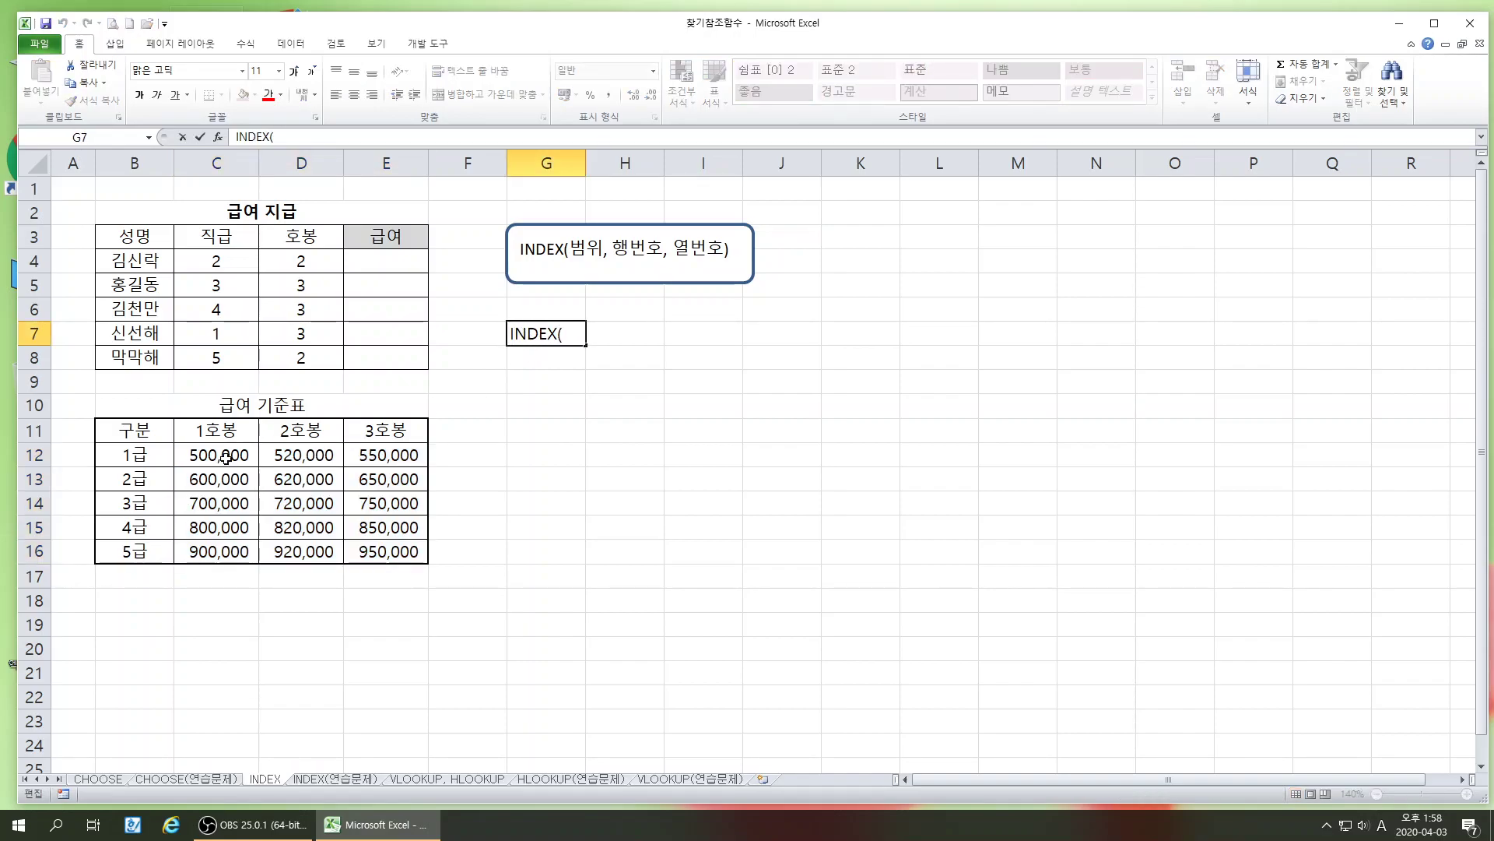
{"action": "type", "text": "C12:E16),"}
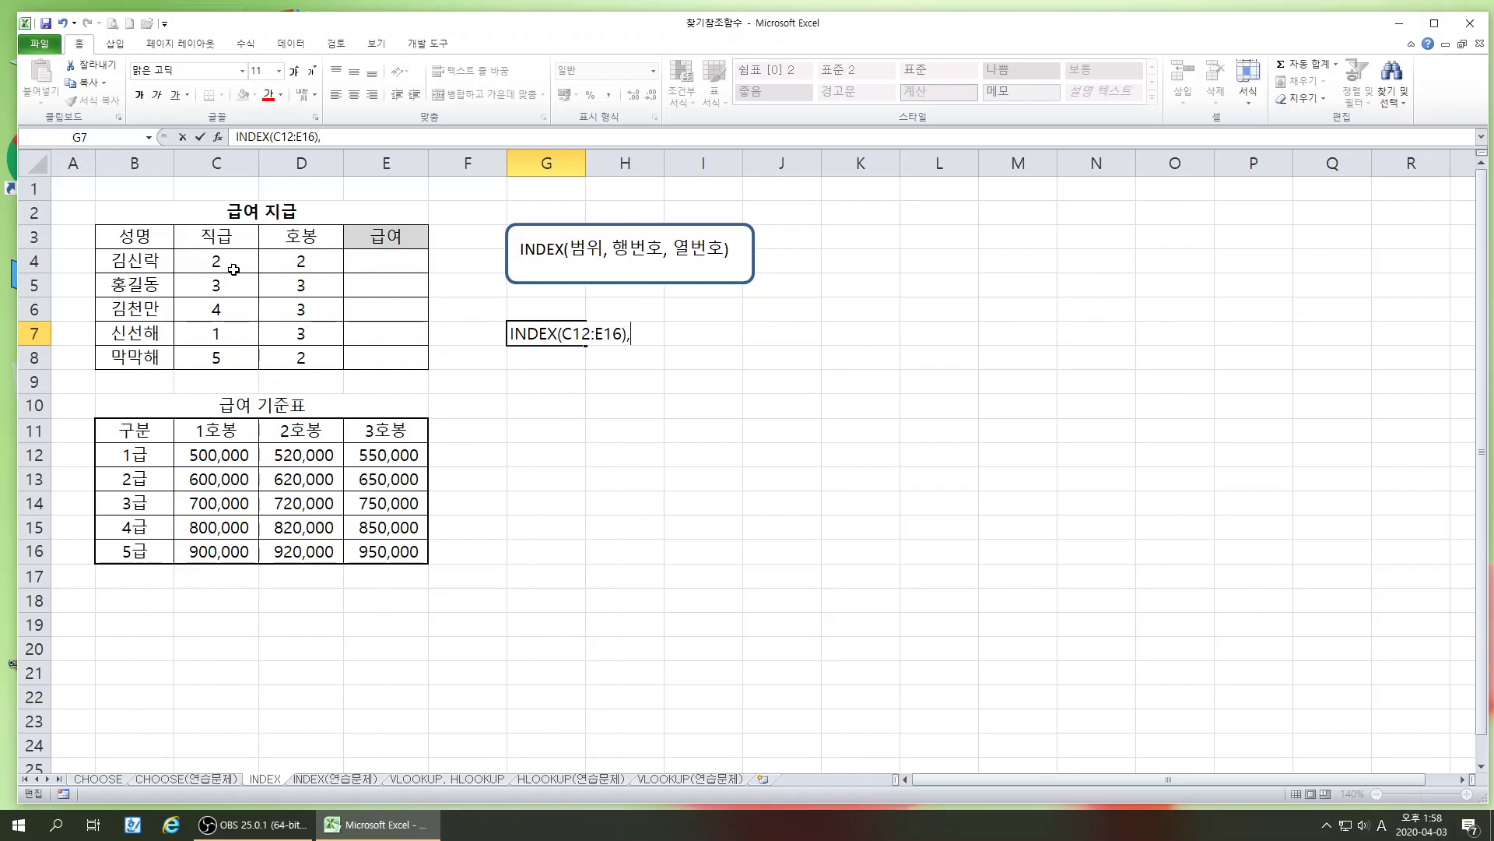
{"action": "type", "text": "2"}
{"action": "type", "text": ","}
{"action": "type", "text": "3"}
{"action": "key", "text": "BackSpace"}
{"action": "type", "text": "@"}
{"action": "key", "text": "BackSpace"}
{"action": "type", "text": "2"}
{"action": "key", "text": "BackSpace"}
{"action": "key", "text": "BackSpace"}
{"action": "key", "text": "BackSpace"}
Finish the G7 formula note with the row and column number references "C4,D4)"
{"action": "type", "text": "C4,D"}
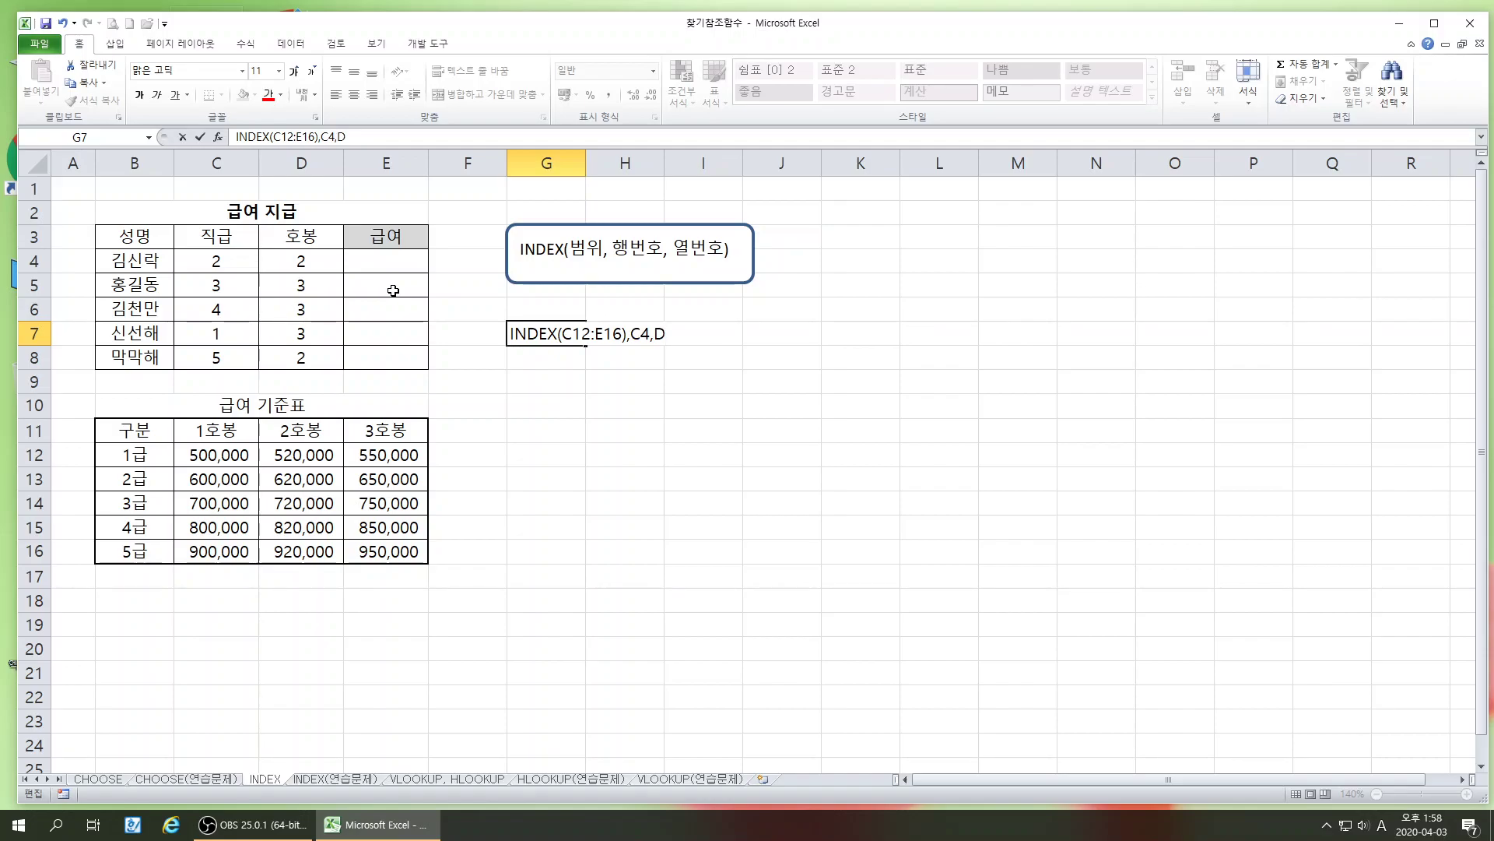
{"action": "type", "text": "4)"}
{"action": "key", "text": "Return"}
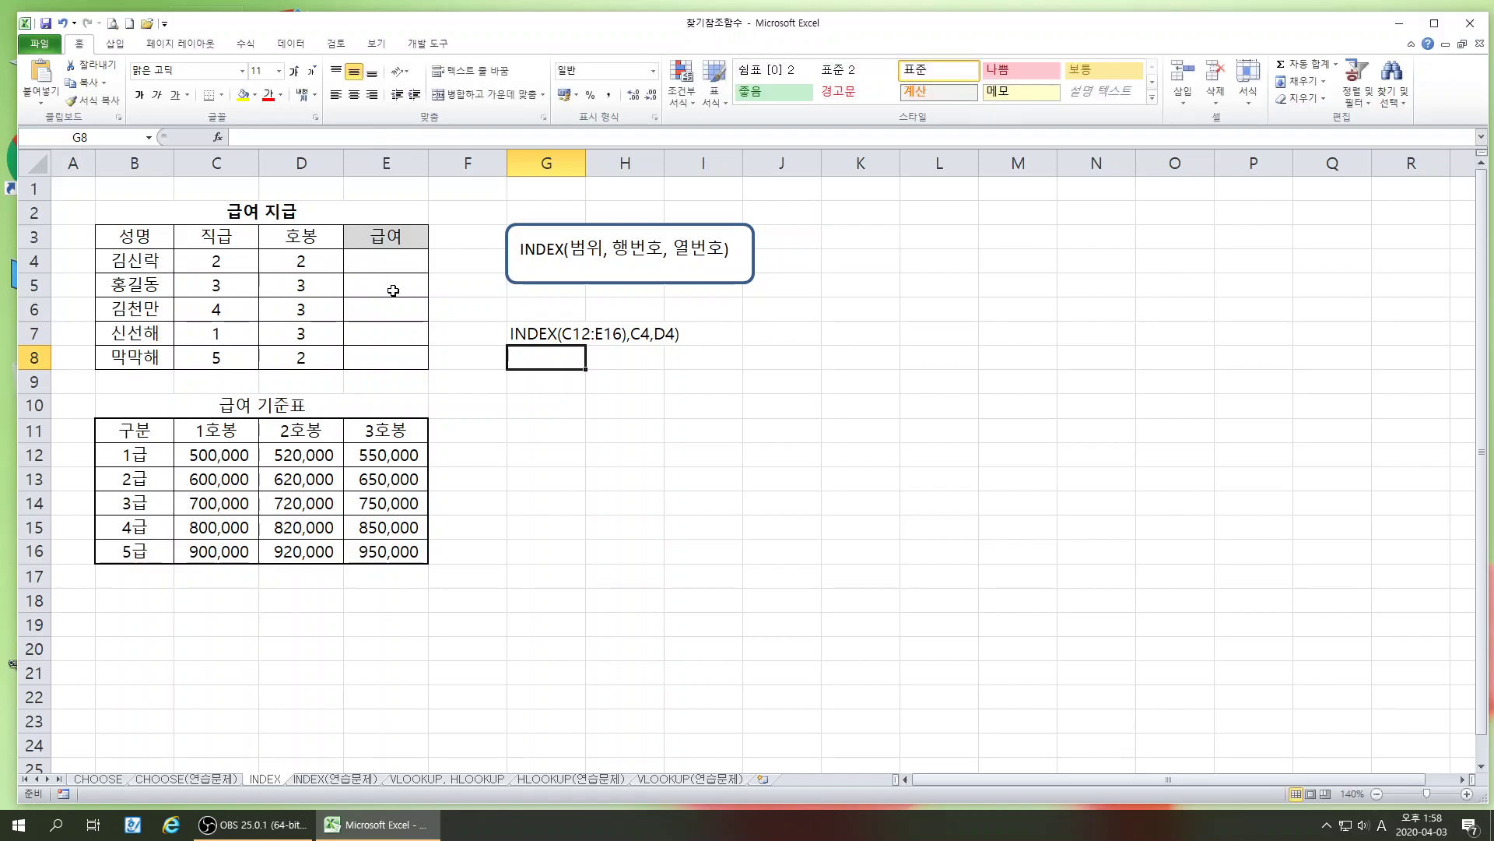
{"action": "left_click", "coordinate": [477, 523]}
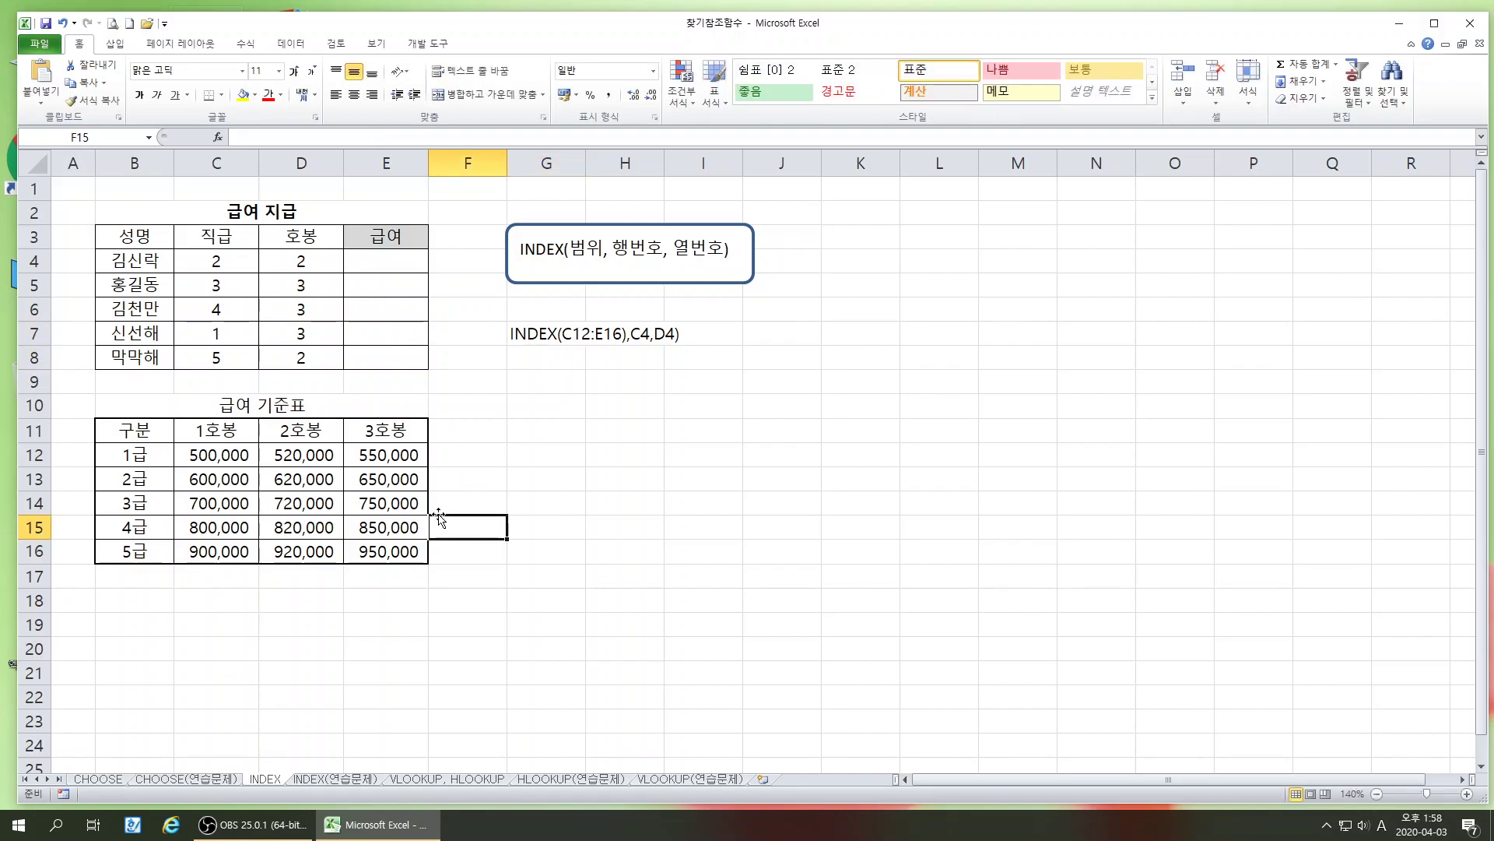
Insert the INDEX function from the lookup/reference category into E4, using the array,row_num,column_num argument form
{"action": "left_click", "coordinate": [382, 262]}
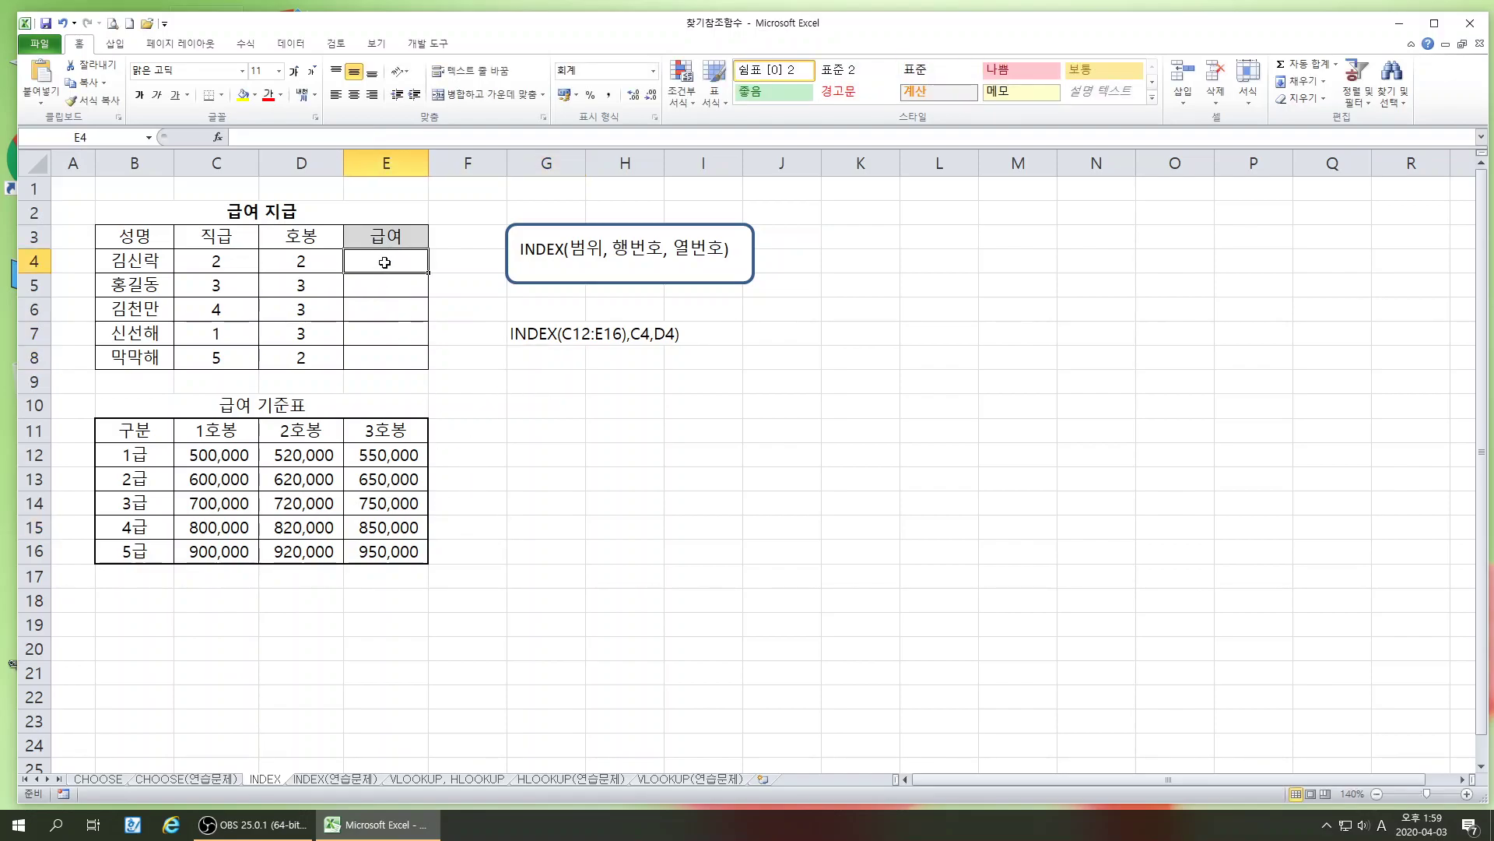
{"action": "left_click", "coordinate": [219, 138]}
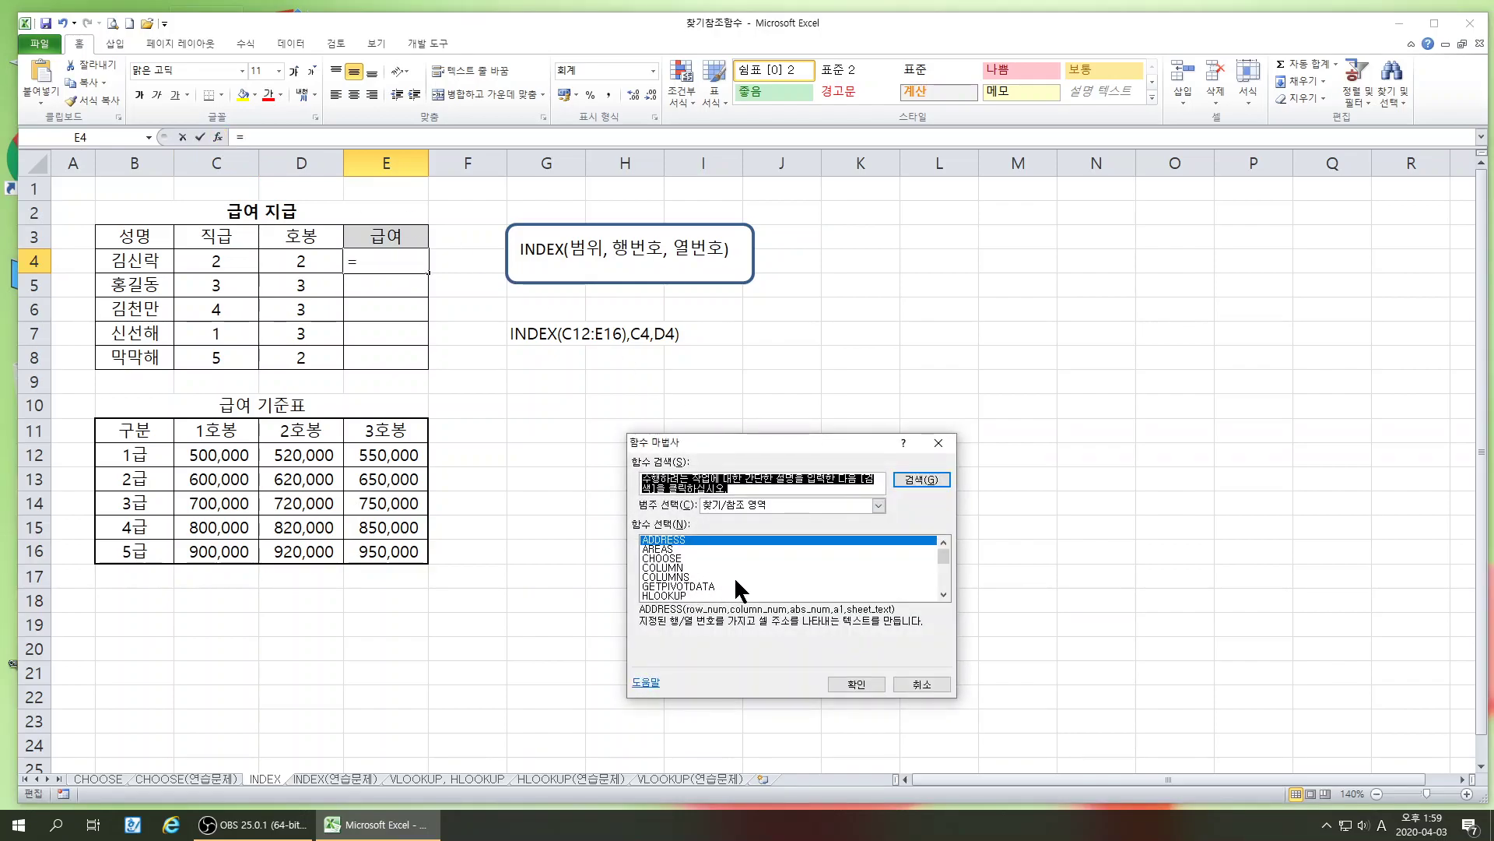
{"action": "scroll", "coordinate": [712, 568], "scroll_direction": "down", "scroll_amount": 2}
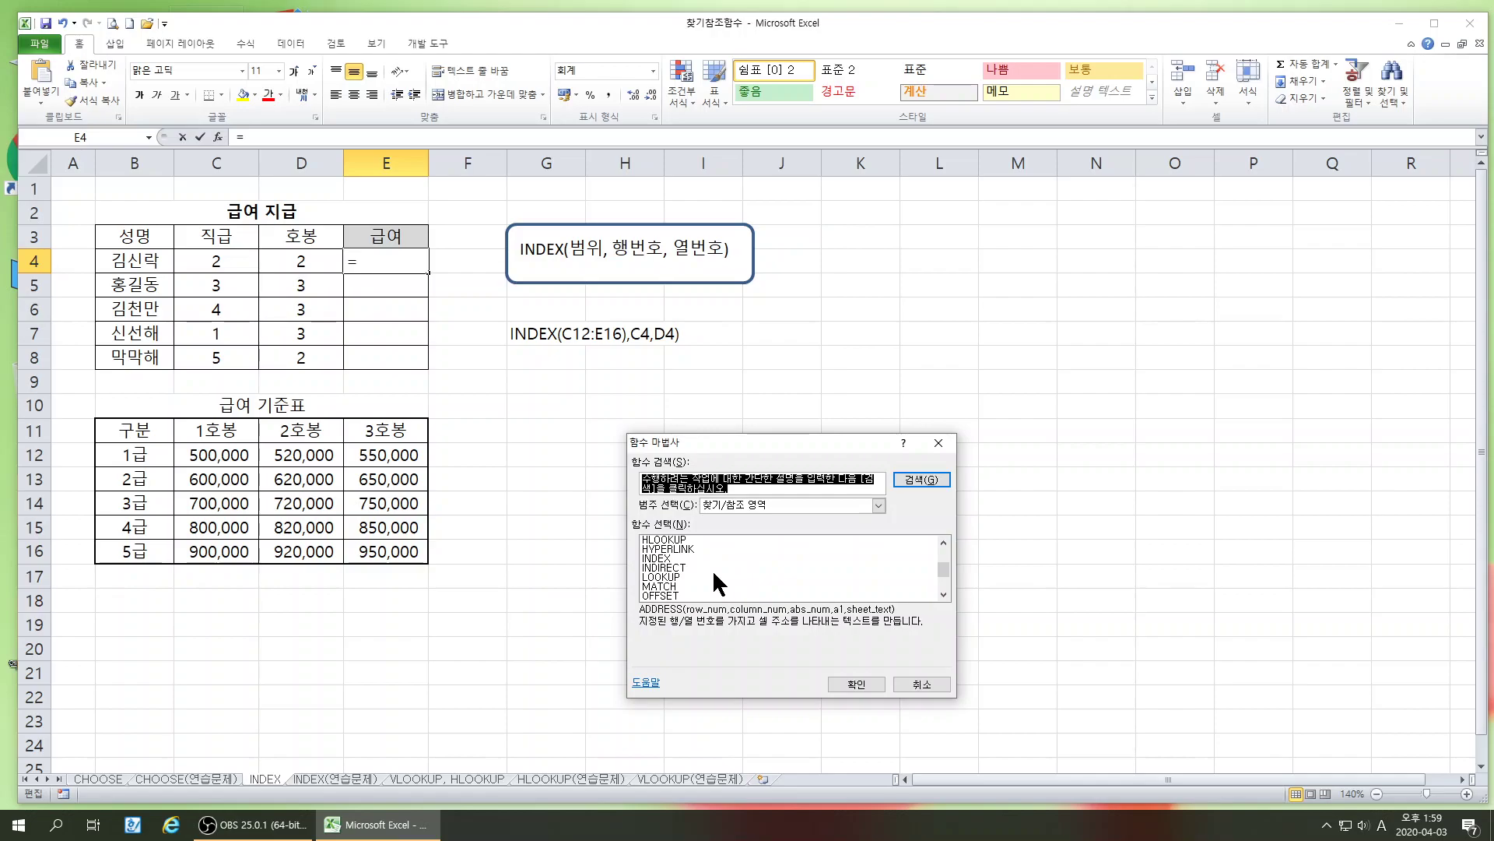
{"action": "scroll", "coordinate": [715, 584], "scroll_direction": "down", "scroll_amount": 2}
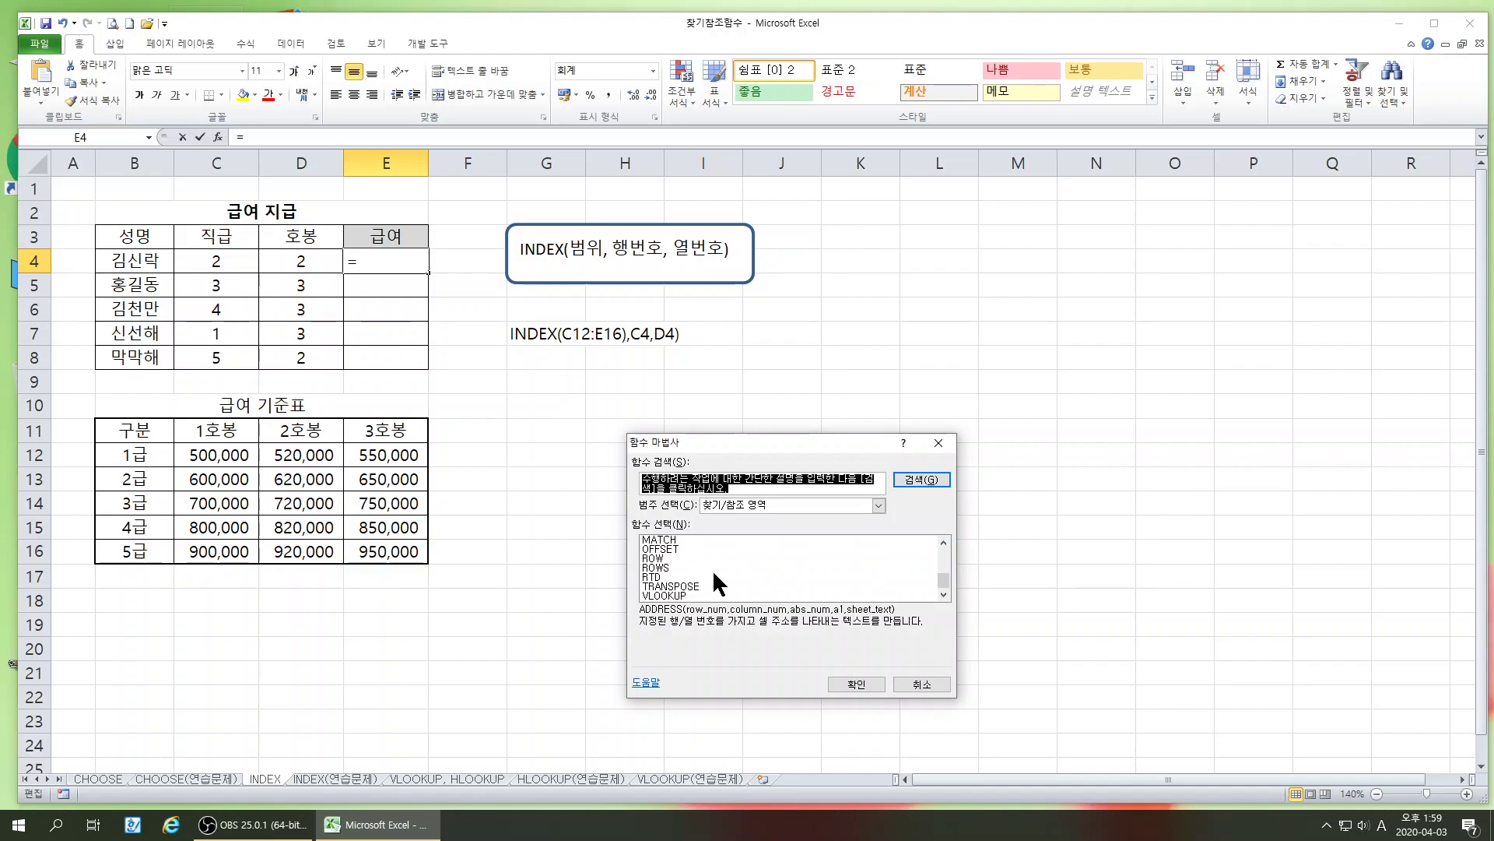
{"action": "scroll", "coordinate": [688, 567], "scroll_direction": "up", "scroll_amount": 2}
{"action": "left_click", "coordinate": [688, 567]}
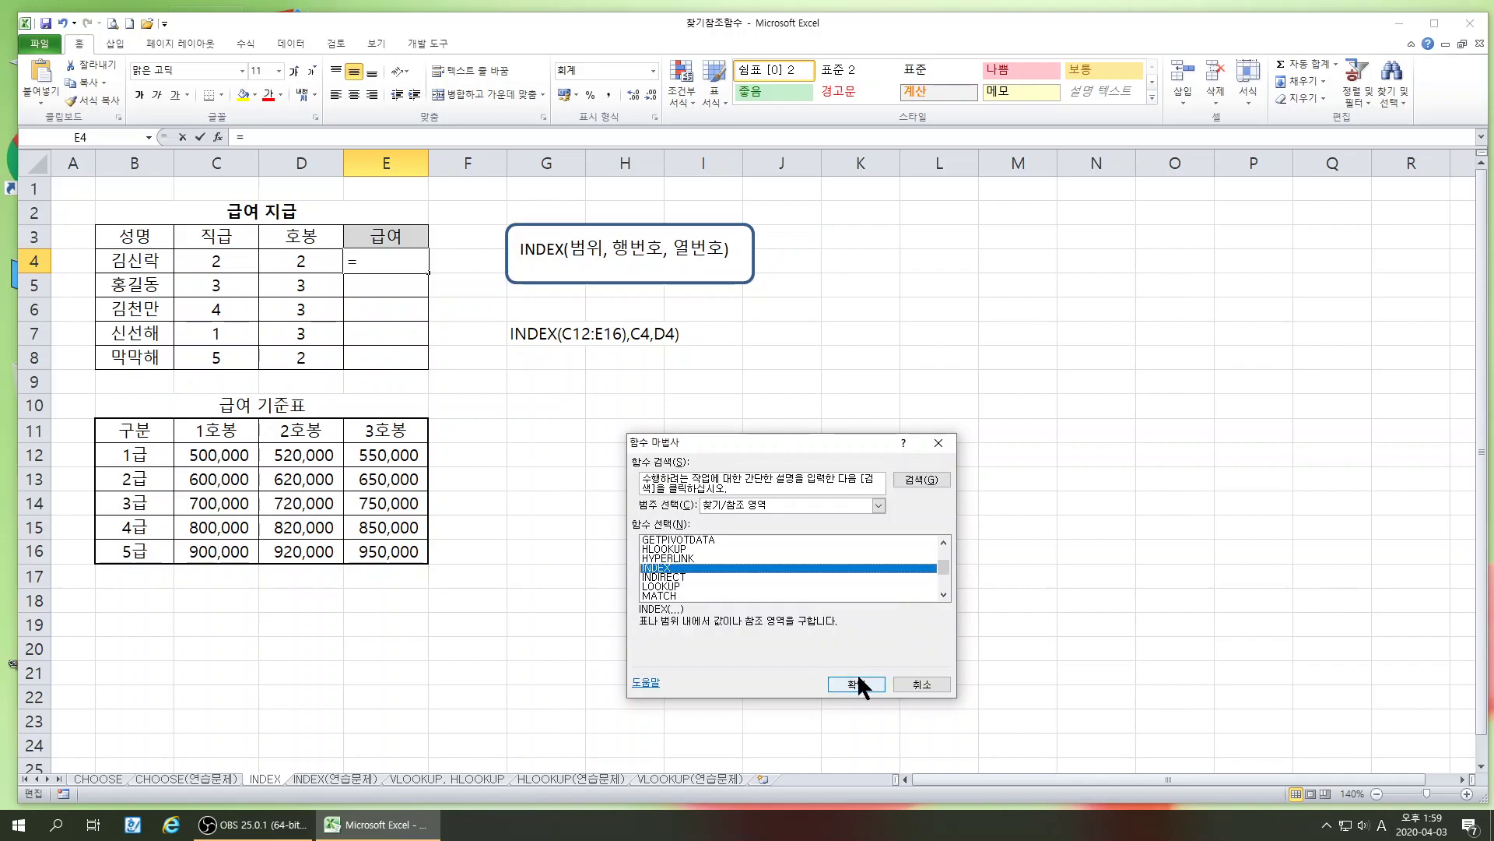
{"action": "left_click", "coordinate": [862, 676]}
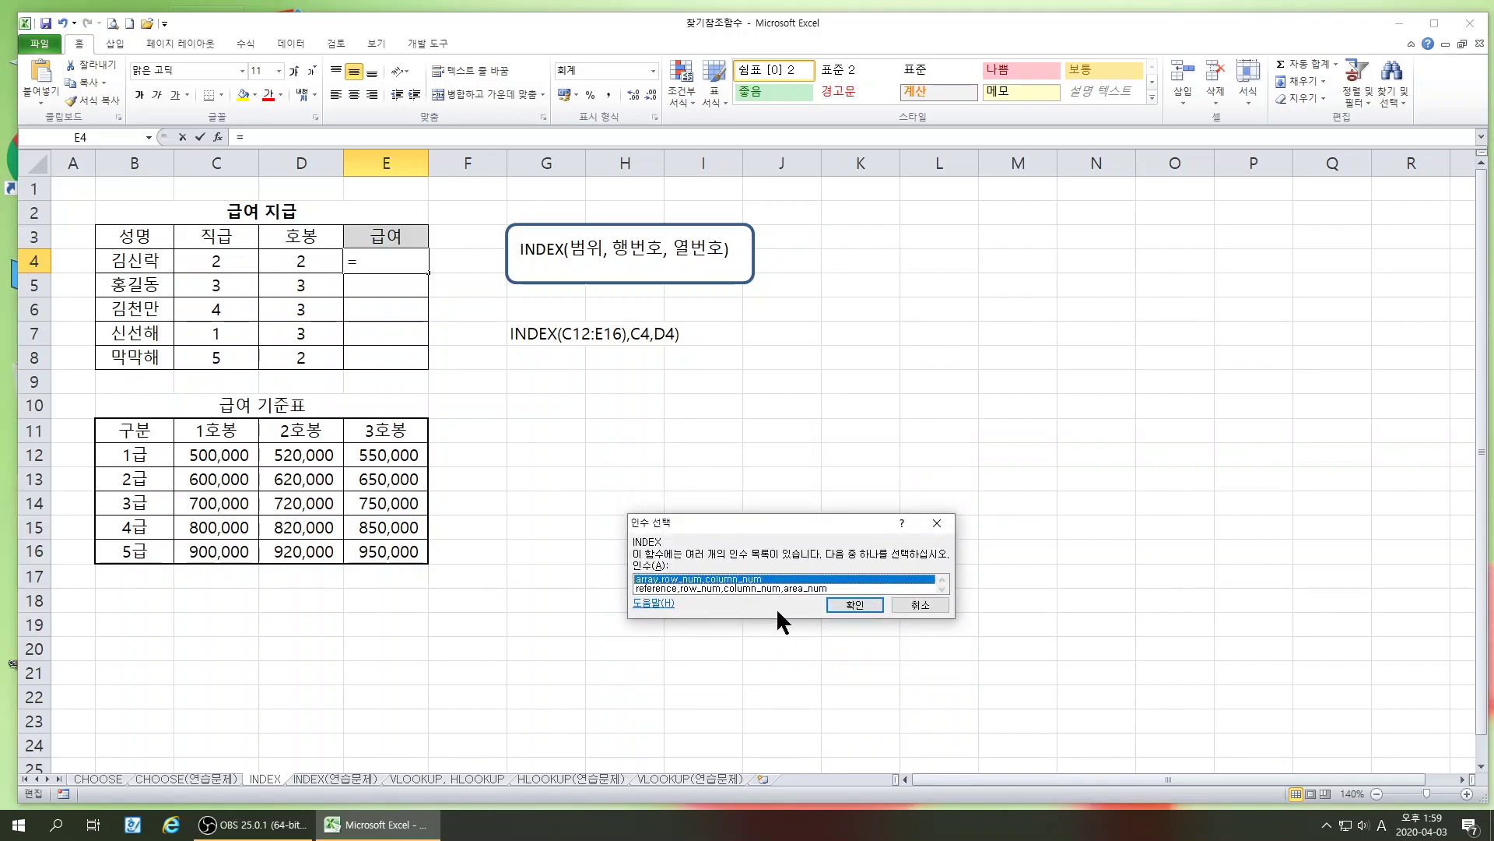
{"action": "left_click", "coordinate": [849, 608]}
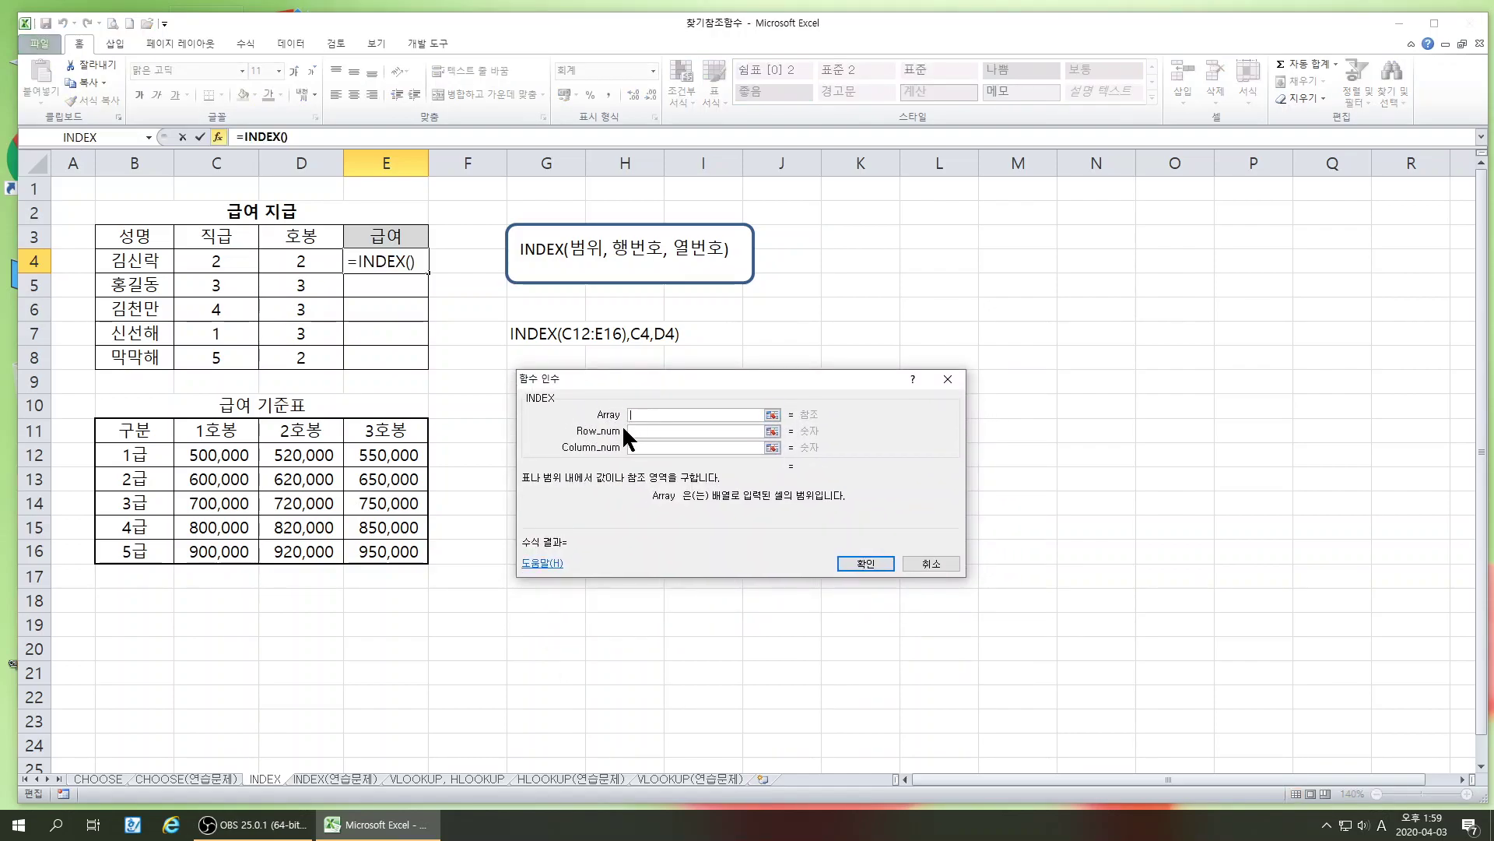
Set the INDEX Array argument to the 급여 기준표 amounts as the absolute range $C$12:$E$16
{"action": "left_click_drag", "start_coordinate": [204, 458], "coordinate": [393, 555]}
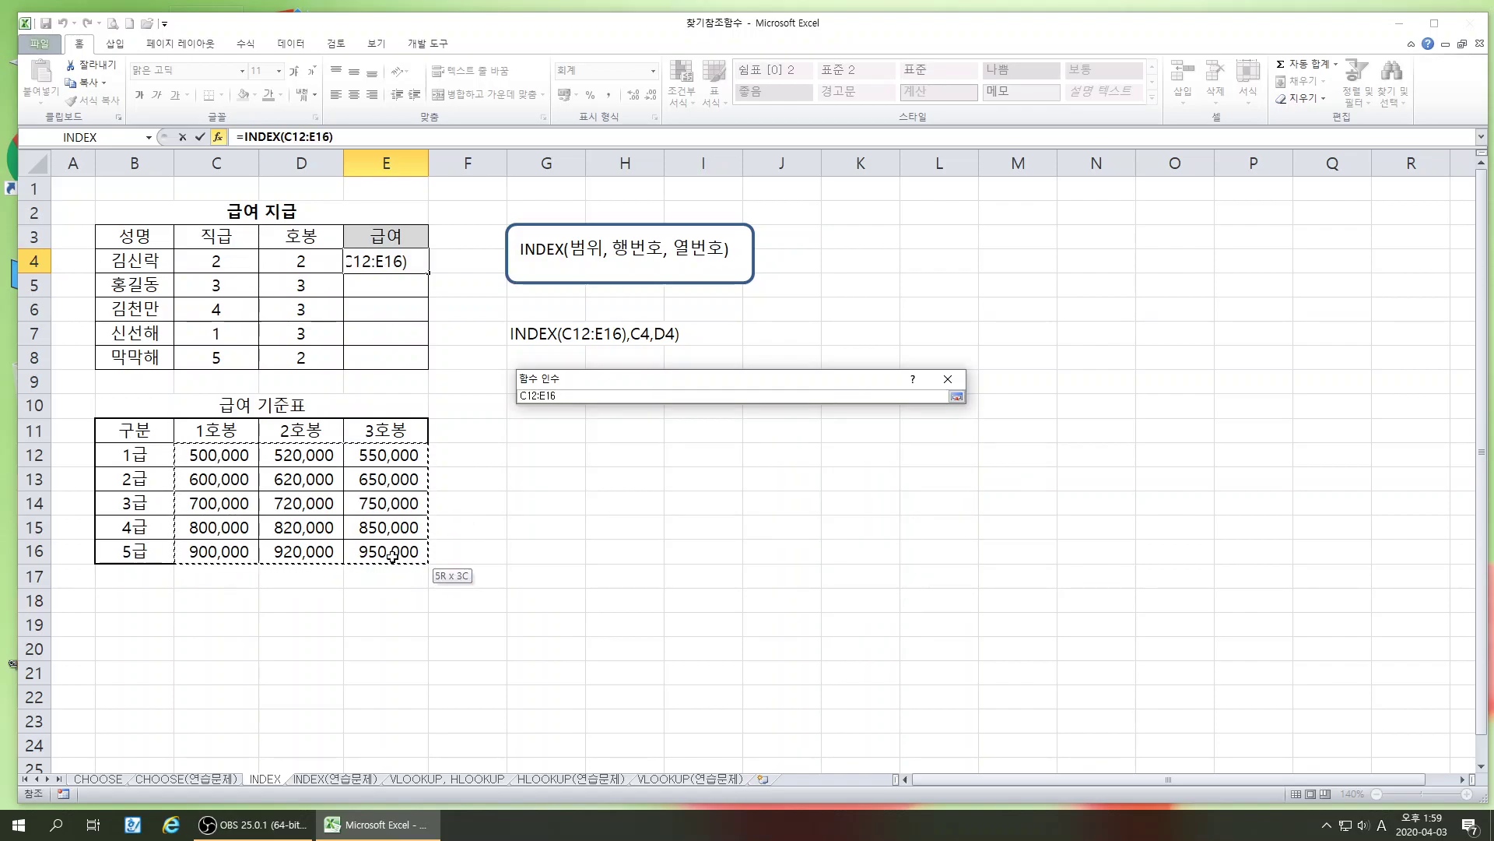
{"action": "left_click_drag", "start_coordinate": [392, 555], "coordinate": [393, 555]}
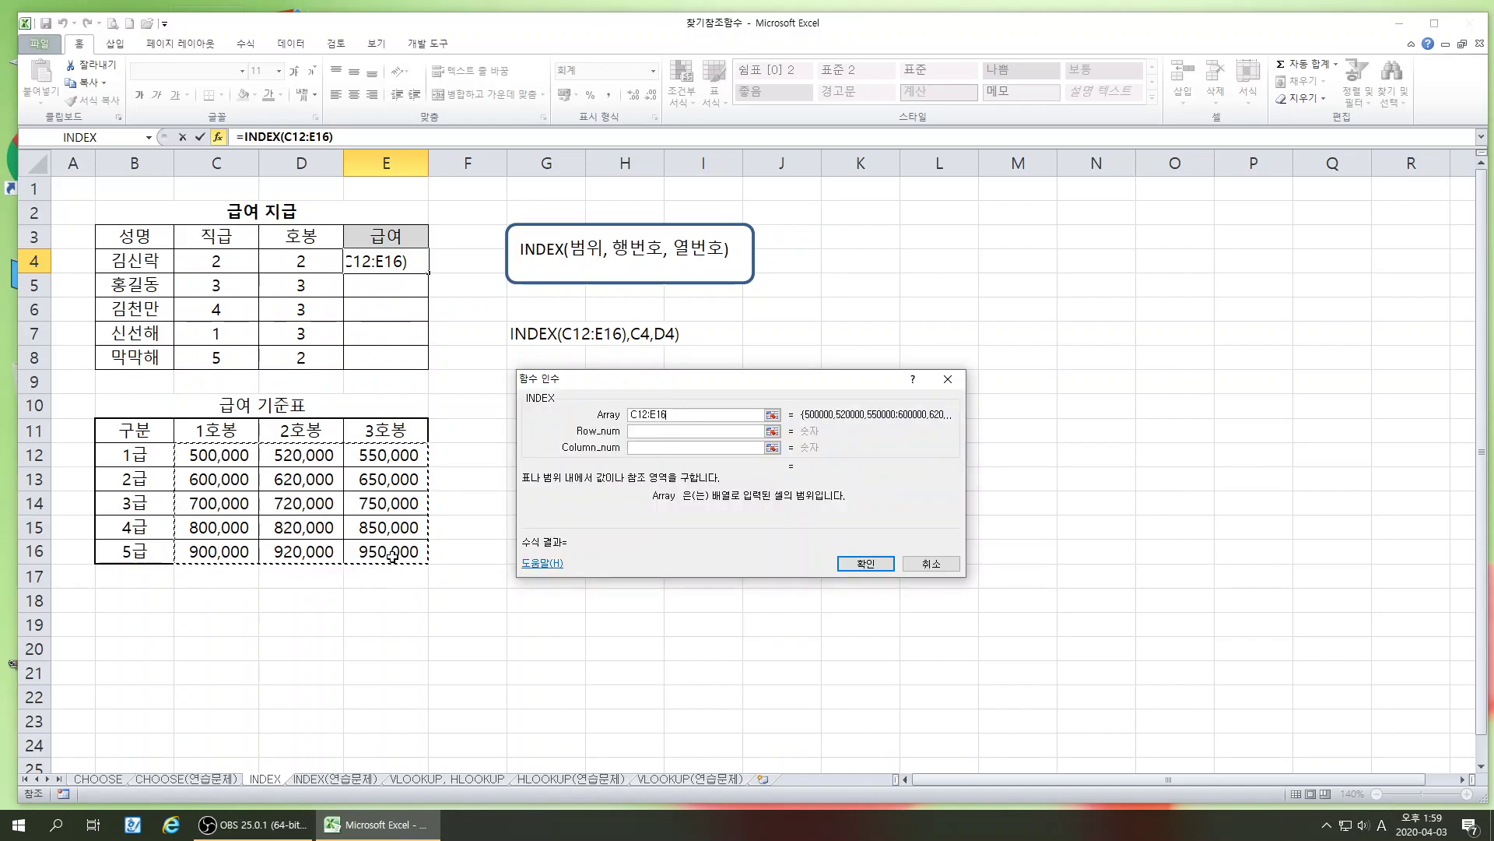
{"action": "key", "text": "F4"}
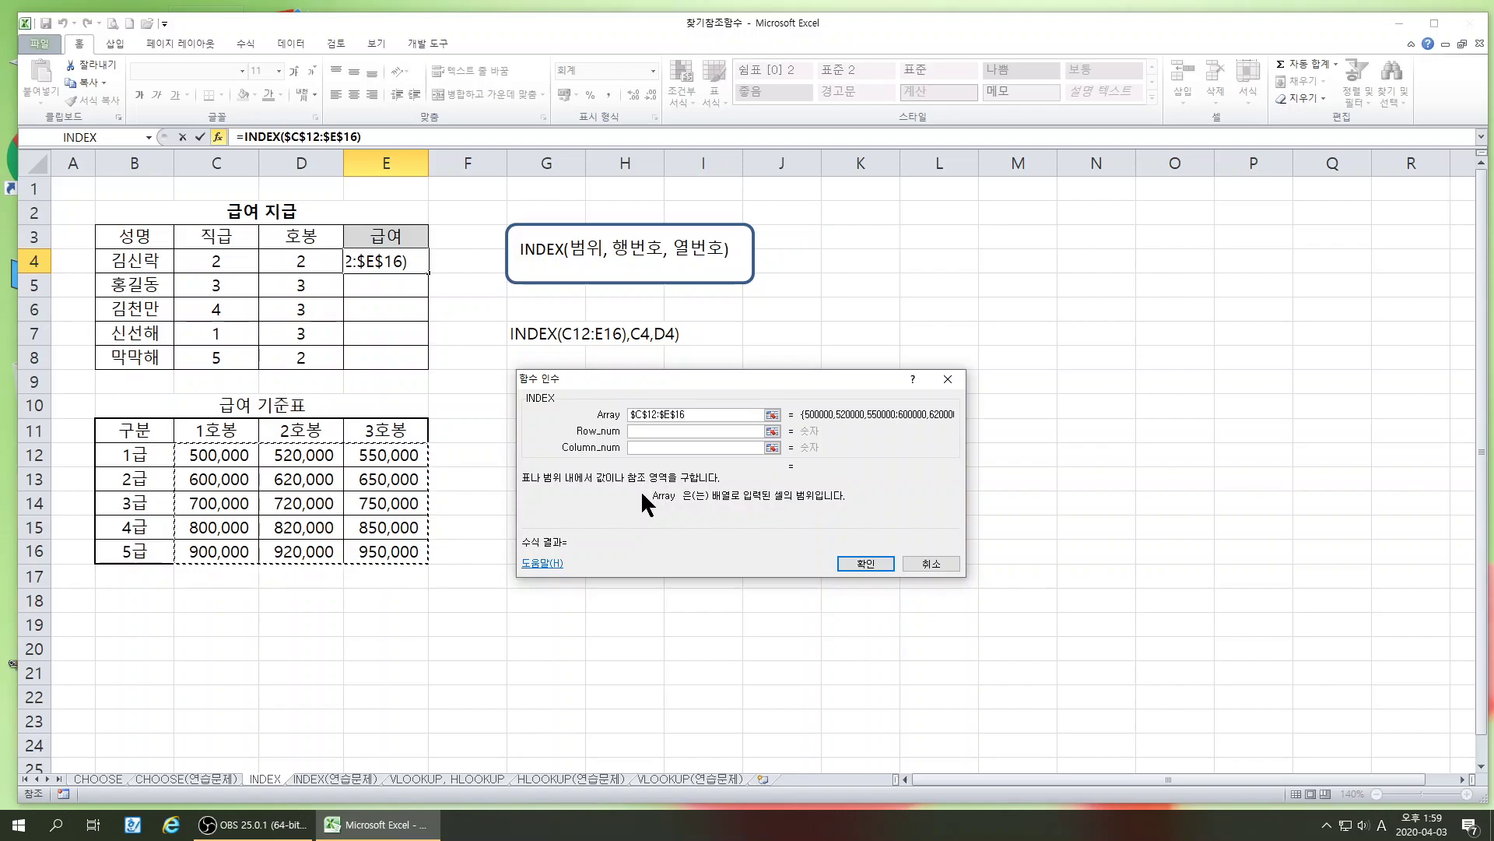
Set Row_num to C4 and Column_num to D4, and copy the completed INDEX formula from E4 down through E8
{"action": "left_click", "coordinate": [643, 431]}
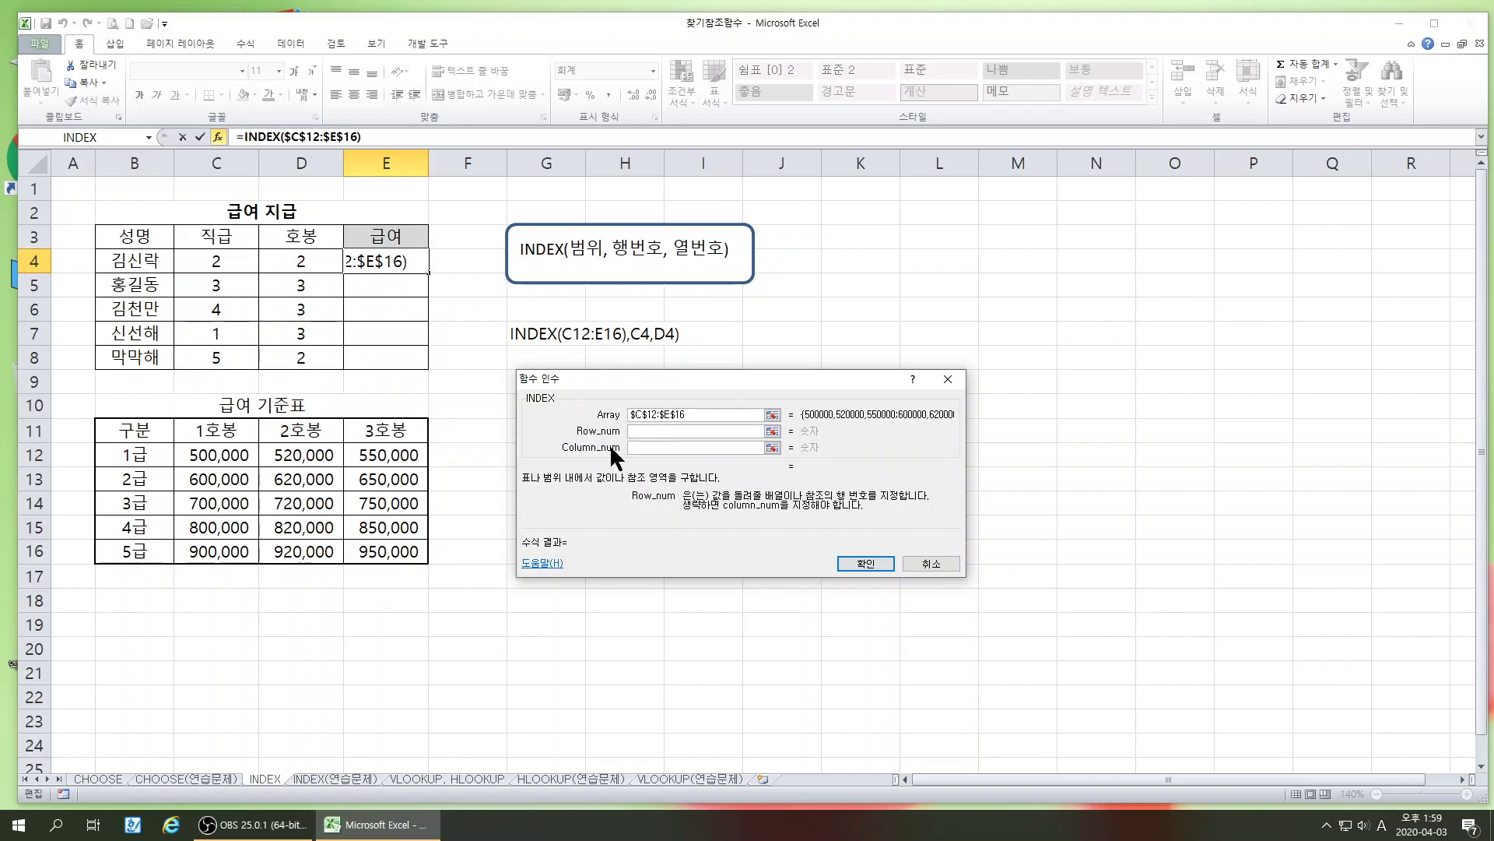
{"action": "left_click", "coordinate": [216, 262]}
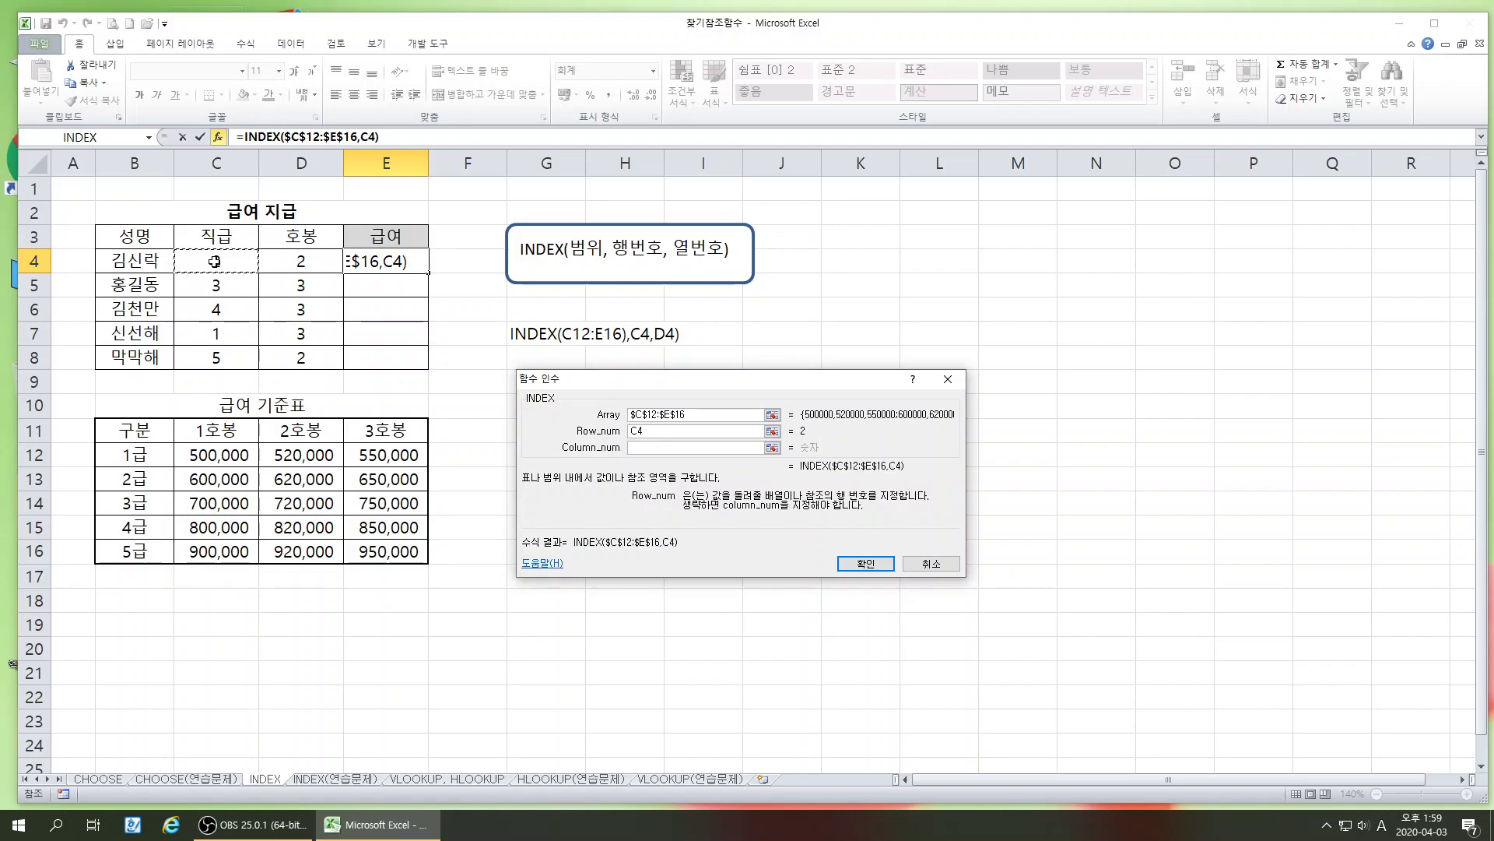
{"action": "left_click", "coordinate": [658, 449]}
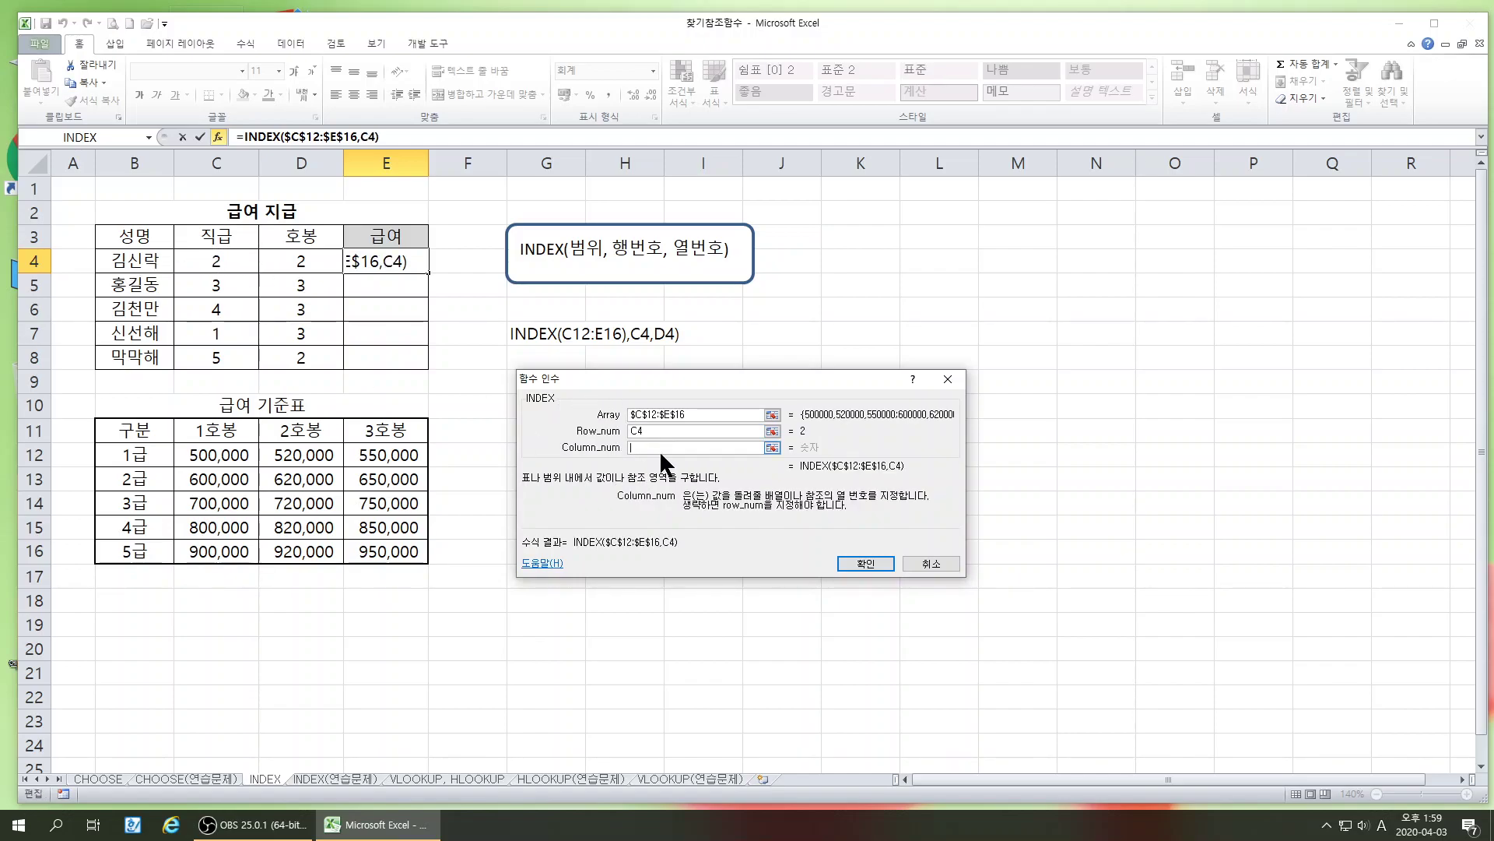
{"action": "left_click", "coordinate": [303, 257]}
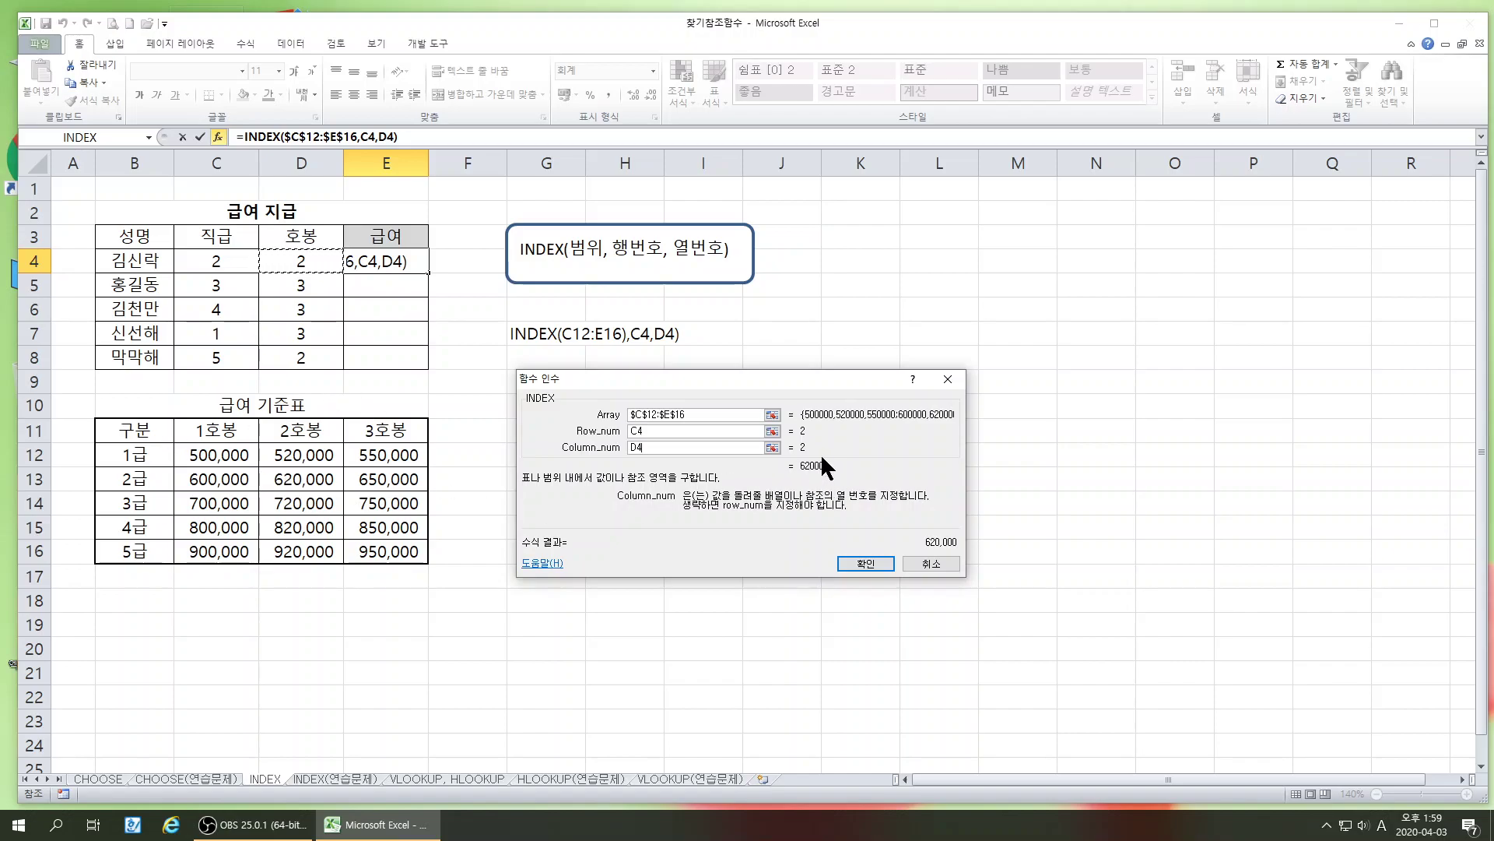
{"action": "left_click", "coordinate": [856, 561]}
{"action": "left_click_drag", "start_coordinate": [428, 271], "coordinate": [428, 368]}
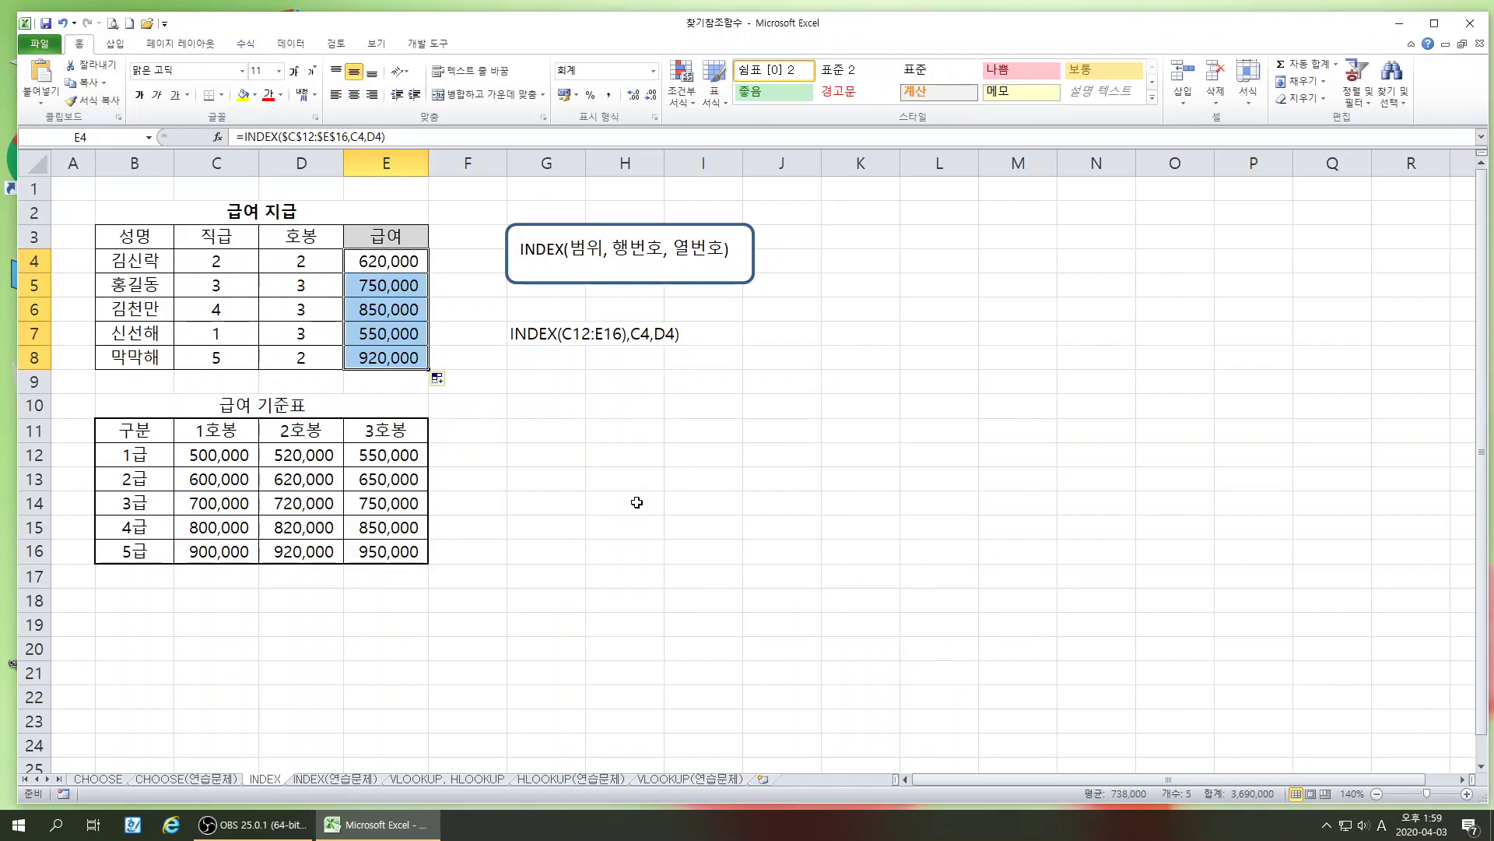
Check the 급여 results in rows 5 and 6 against the 3급 and 4급 rows of the 급여 기준표
{"action": "left_click", "coordinate": [251, 283]}
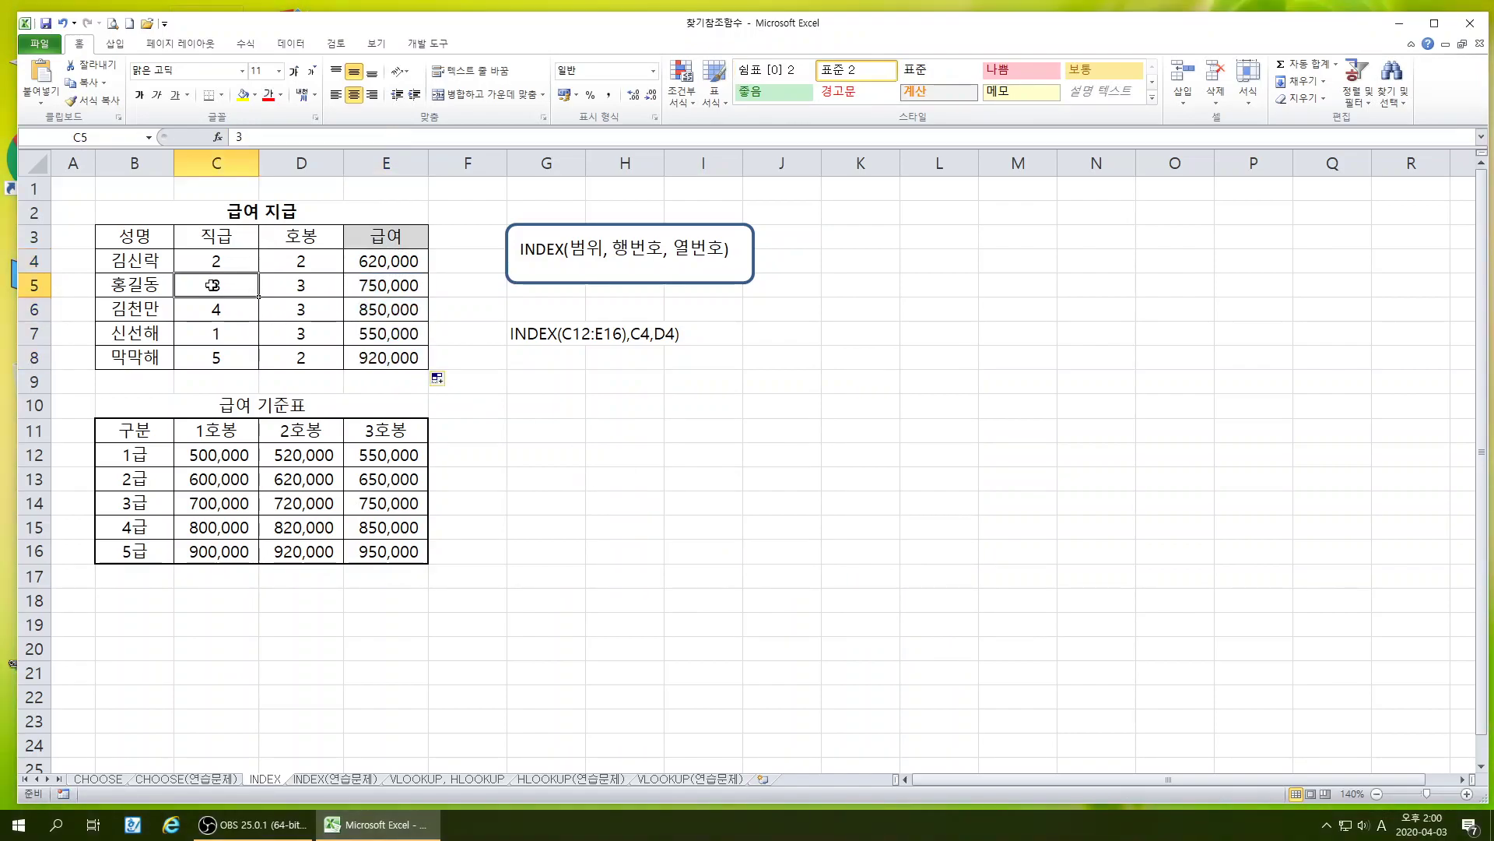
{"action": "left_click", "coordinate": [296, 287]}
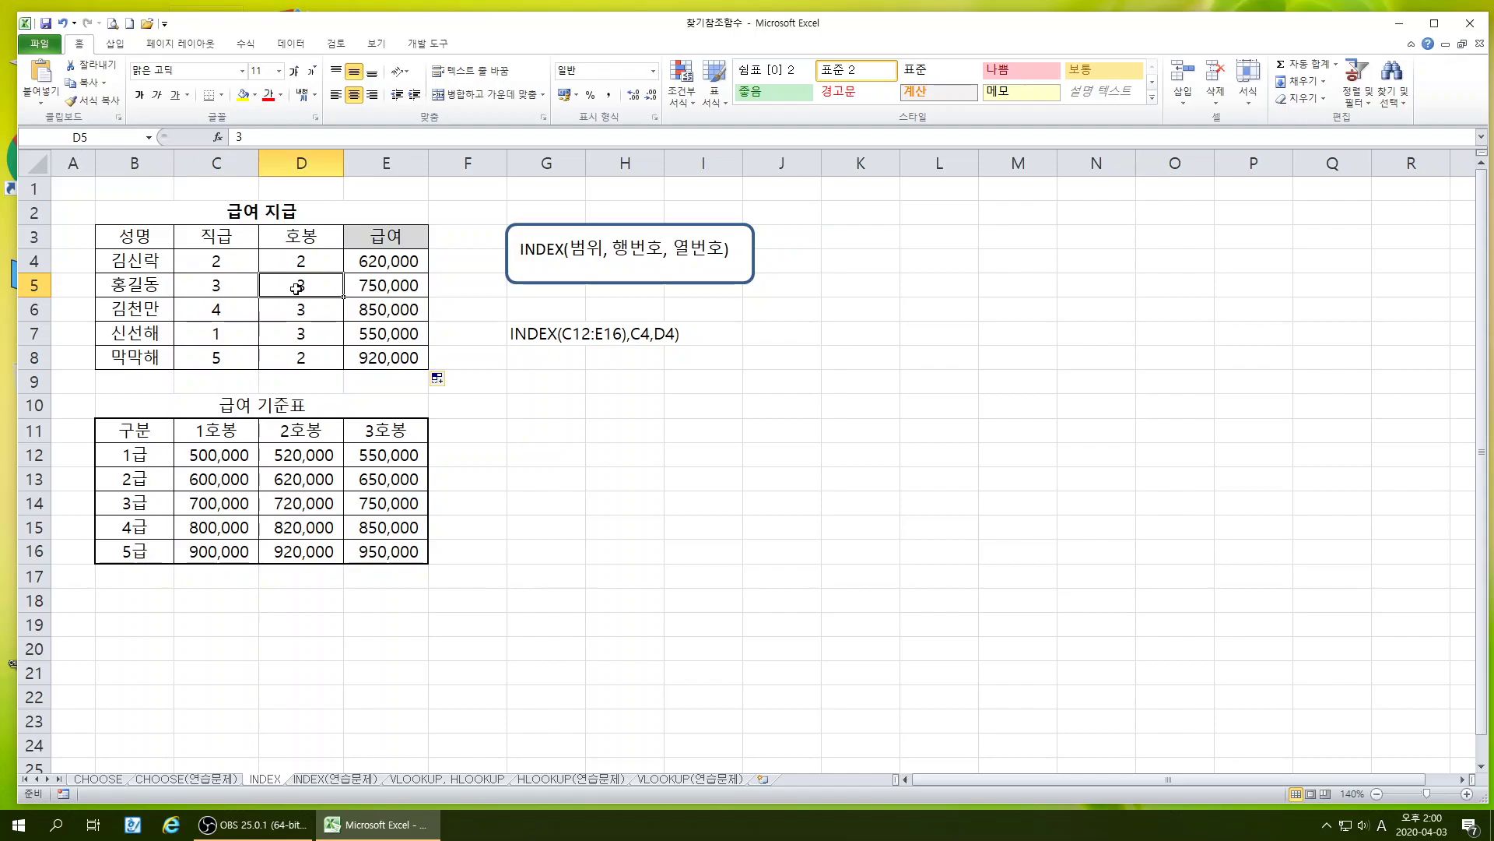
{"action": "left_click_drag", "start_coordinate": [204, 512], "coordinate": [385, 510]}
{"action": "left_click", "coordinate": [384, 428]}
{"action": "left_click_drag", "start_coordinate": [384, 449], "coordinate": [385, 505]}
{"action": "left_click", "coordinate": [385, 504]}
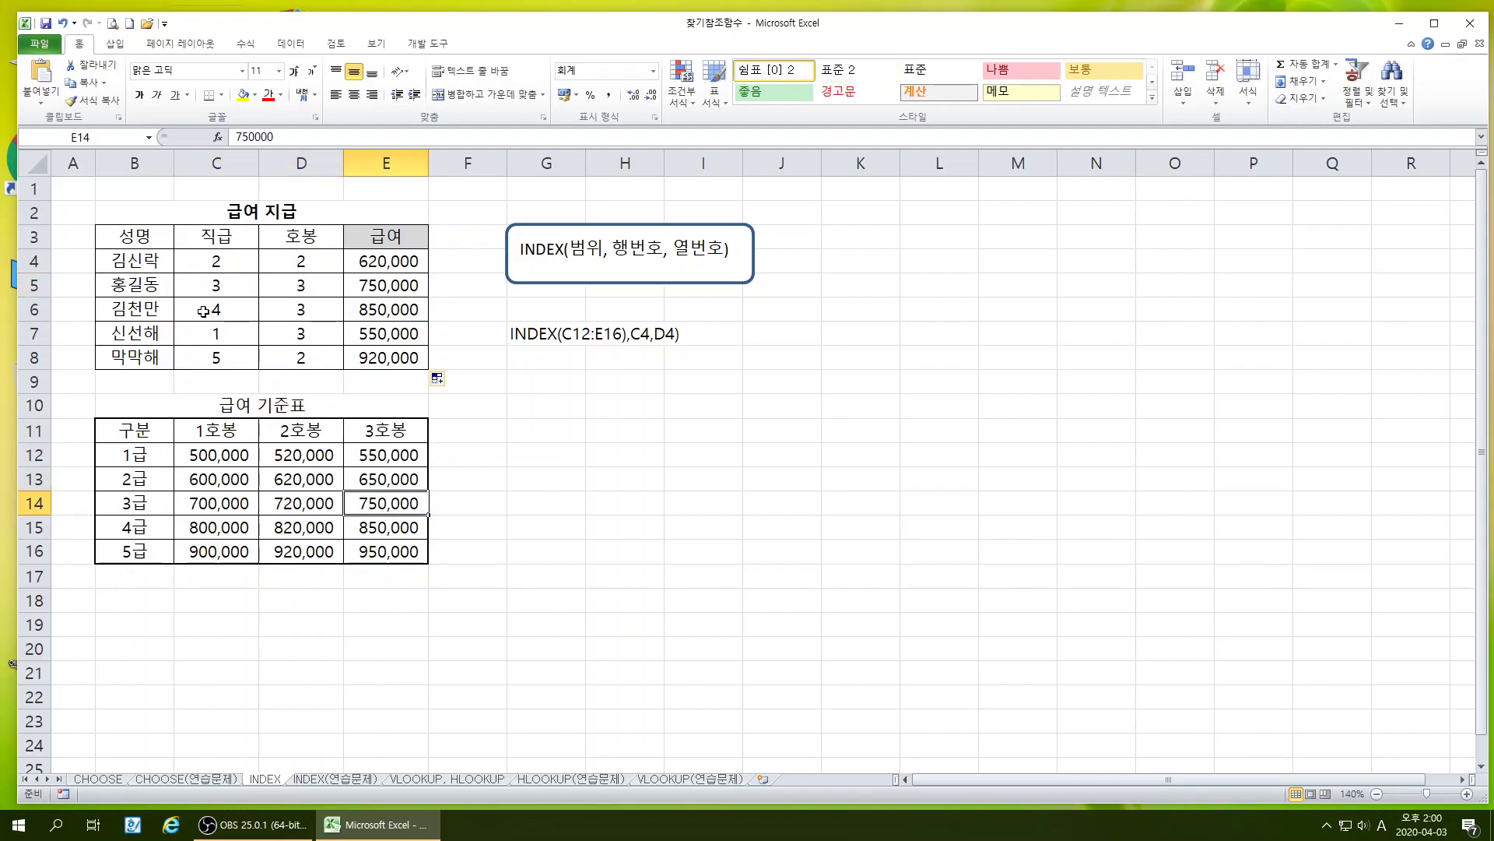
{"action": "left_click_drag", "start_coordinate": [208, 527], "coordinate": [386, 527]}
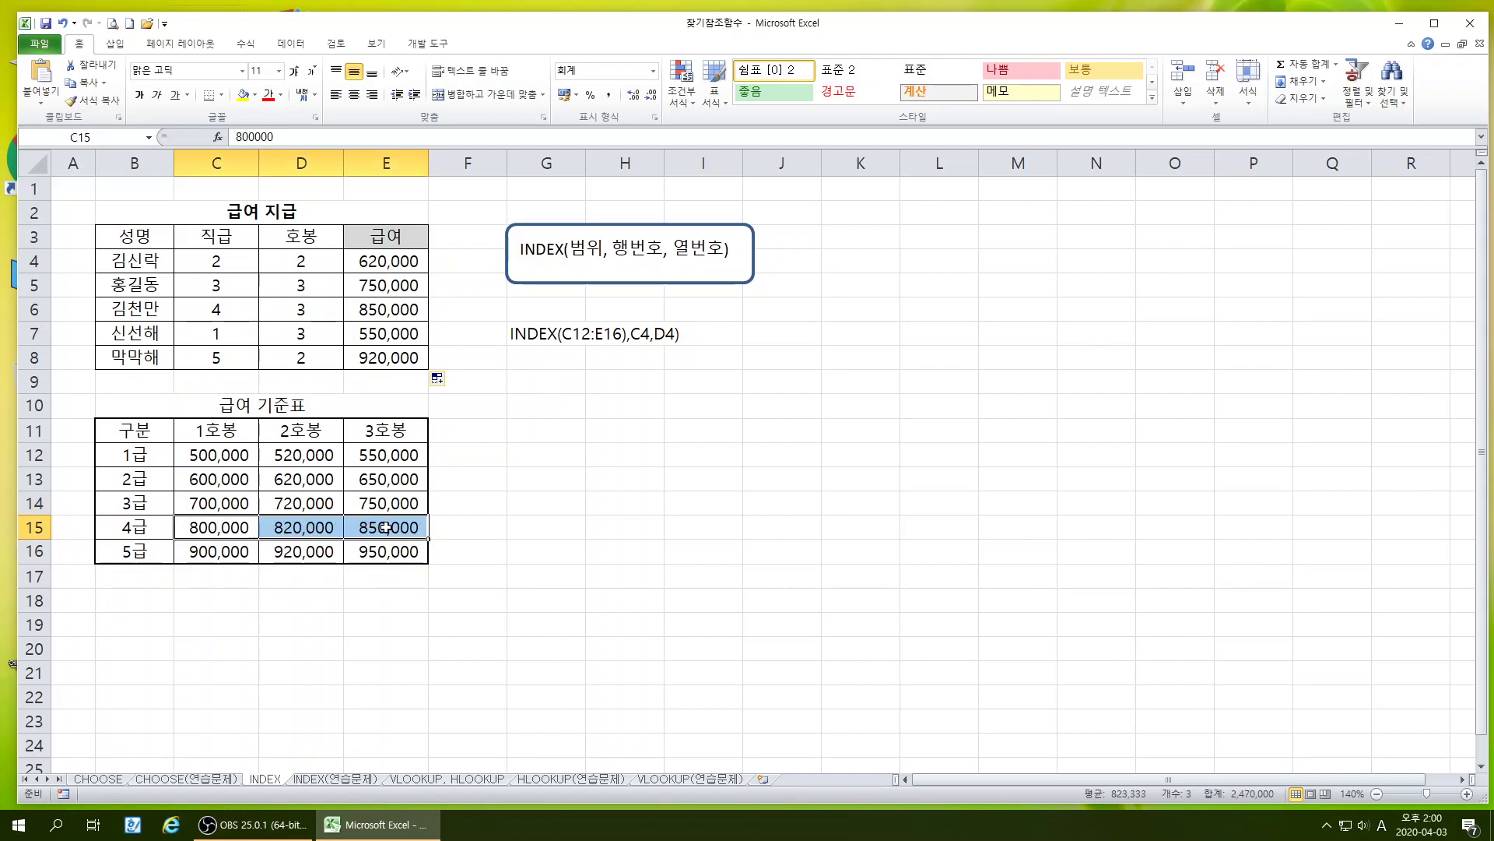
{"action": "left_click", "coordinate": [386, 527]}
Test the lookup by setting the 직급 in C7 to 3 and comparing with the 3급 row of the 급여 기준표
{"action": "left_click", "coordinate": [218, 333]}
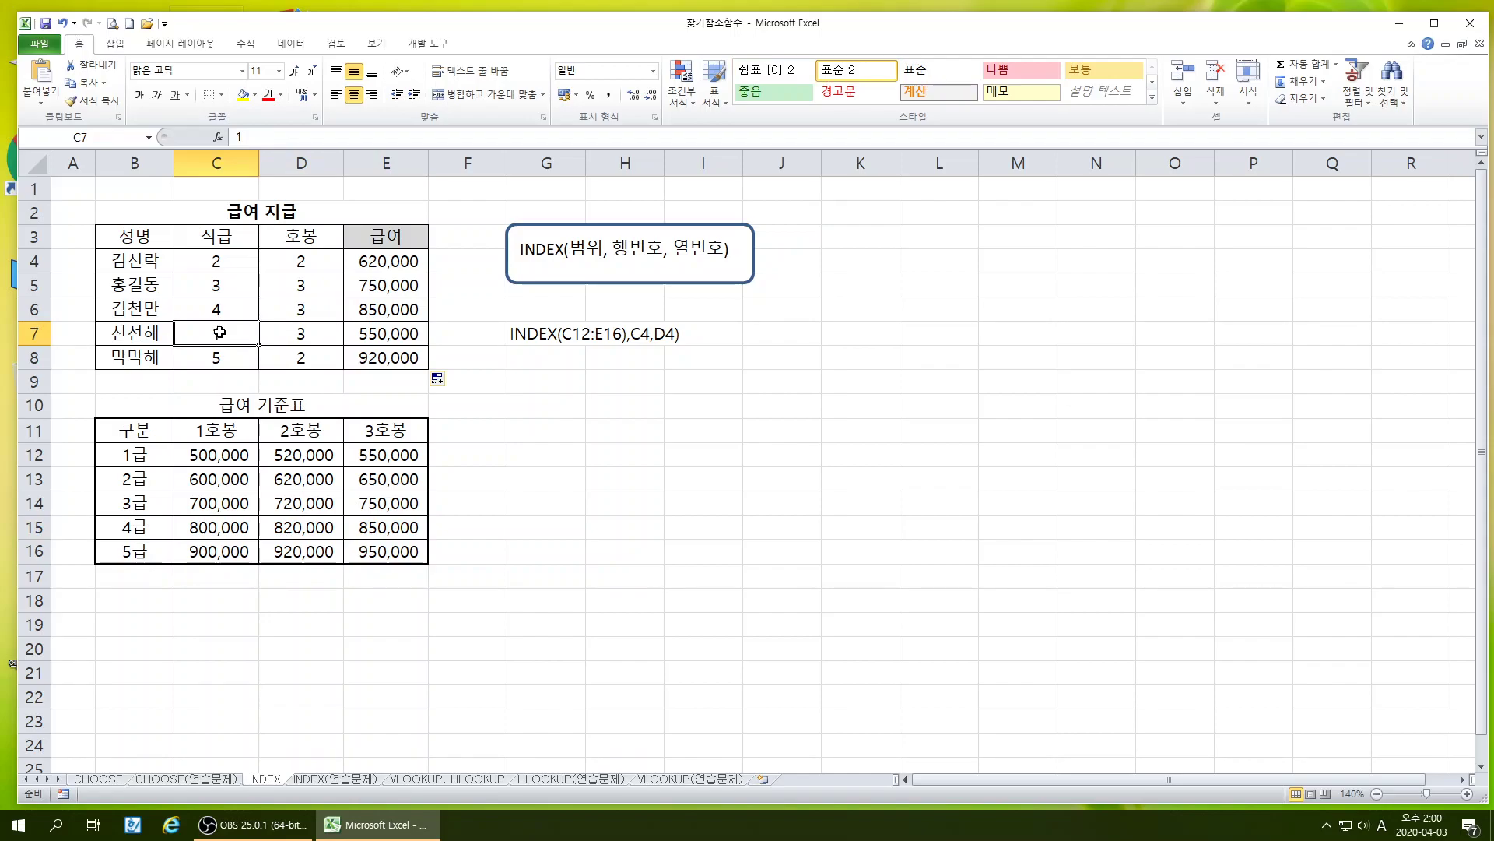
{"action": "type", "text": "3"}
{"action": "key", "text": "Tab"}
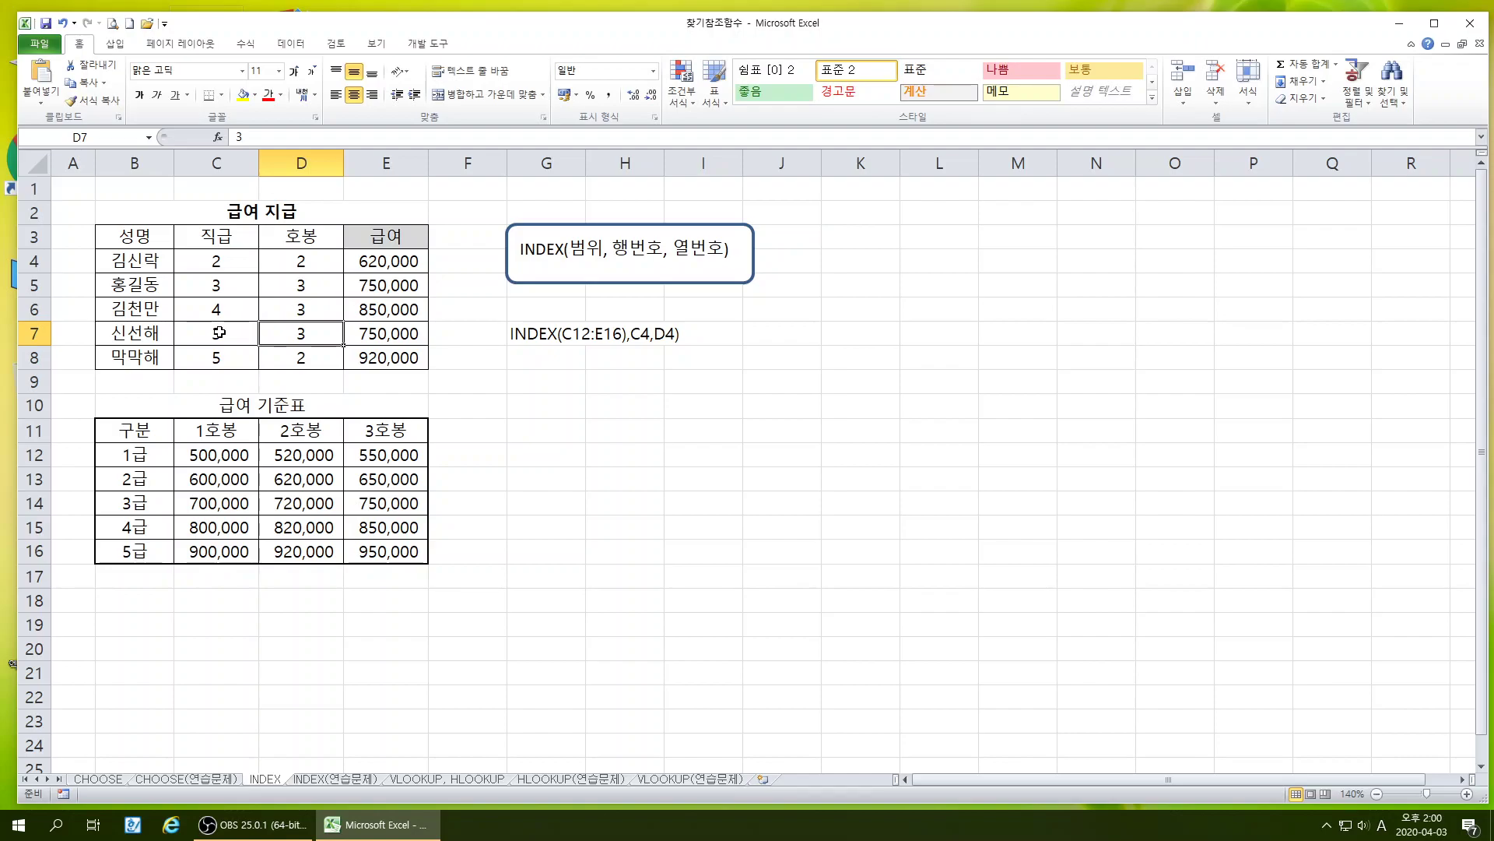
{"action": "left_click_drag", "start_coordinate": [209, 504], "coordinate": [393, 502]}
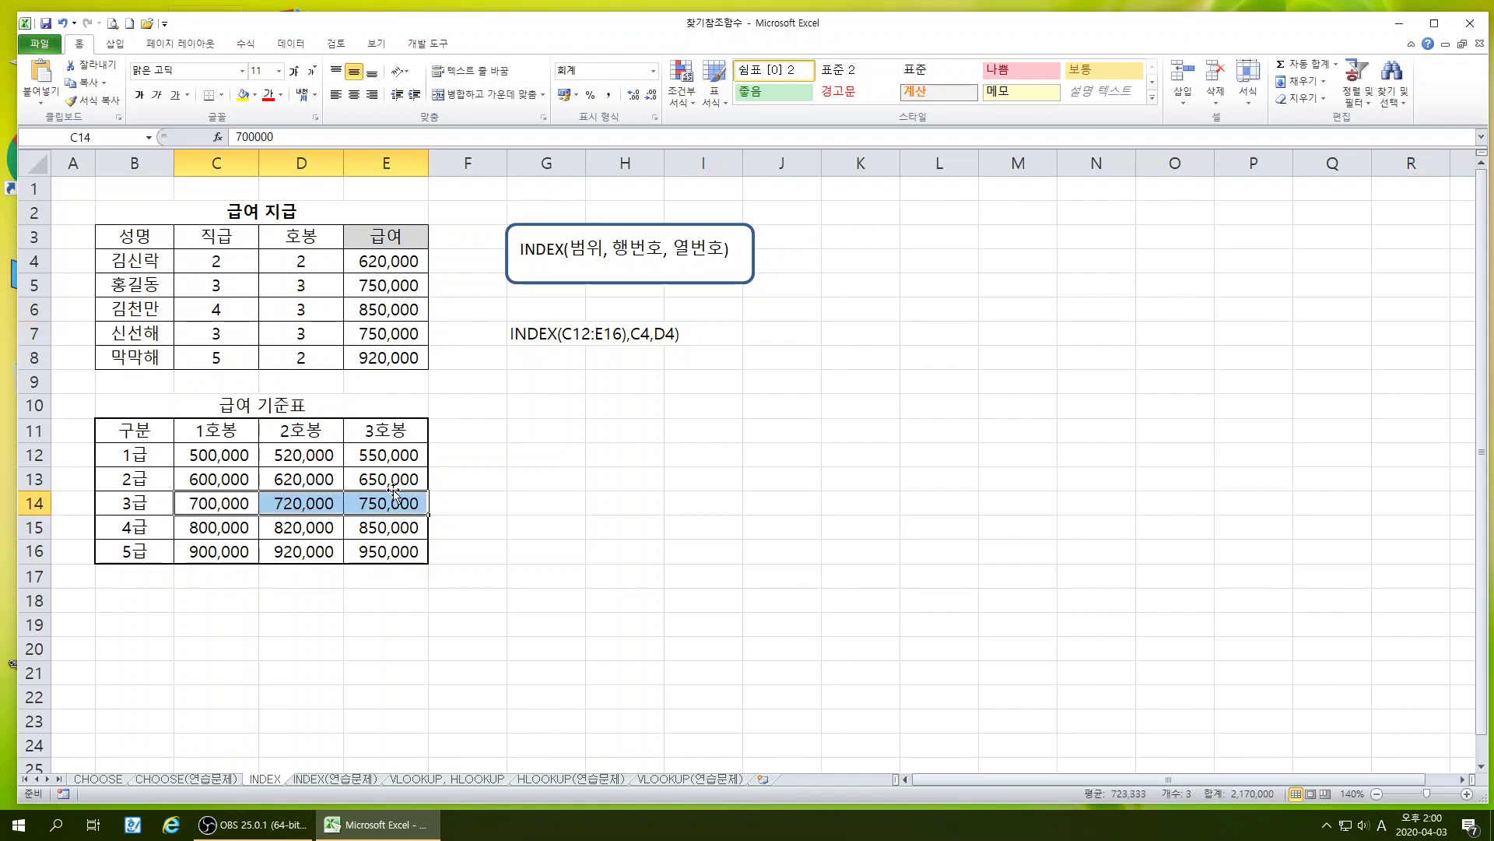
{"action": "left_click", "coordinate": [323, 504]}
Set the 호봉 in D7 to 1 to test the INDEX column lookup
{"action": "triple_click", "coordinate": [310, 333]}
{"action": "type", "text": "1"}
{"action": "key", "text": "Return"}
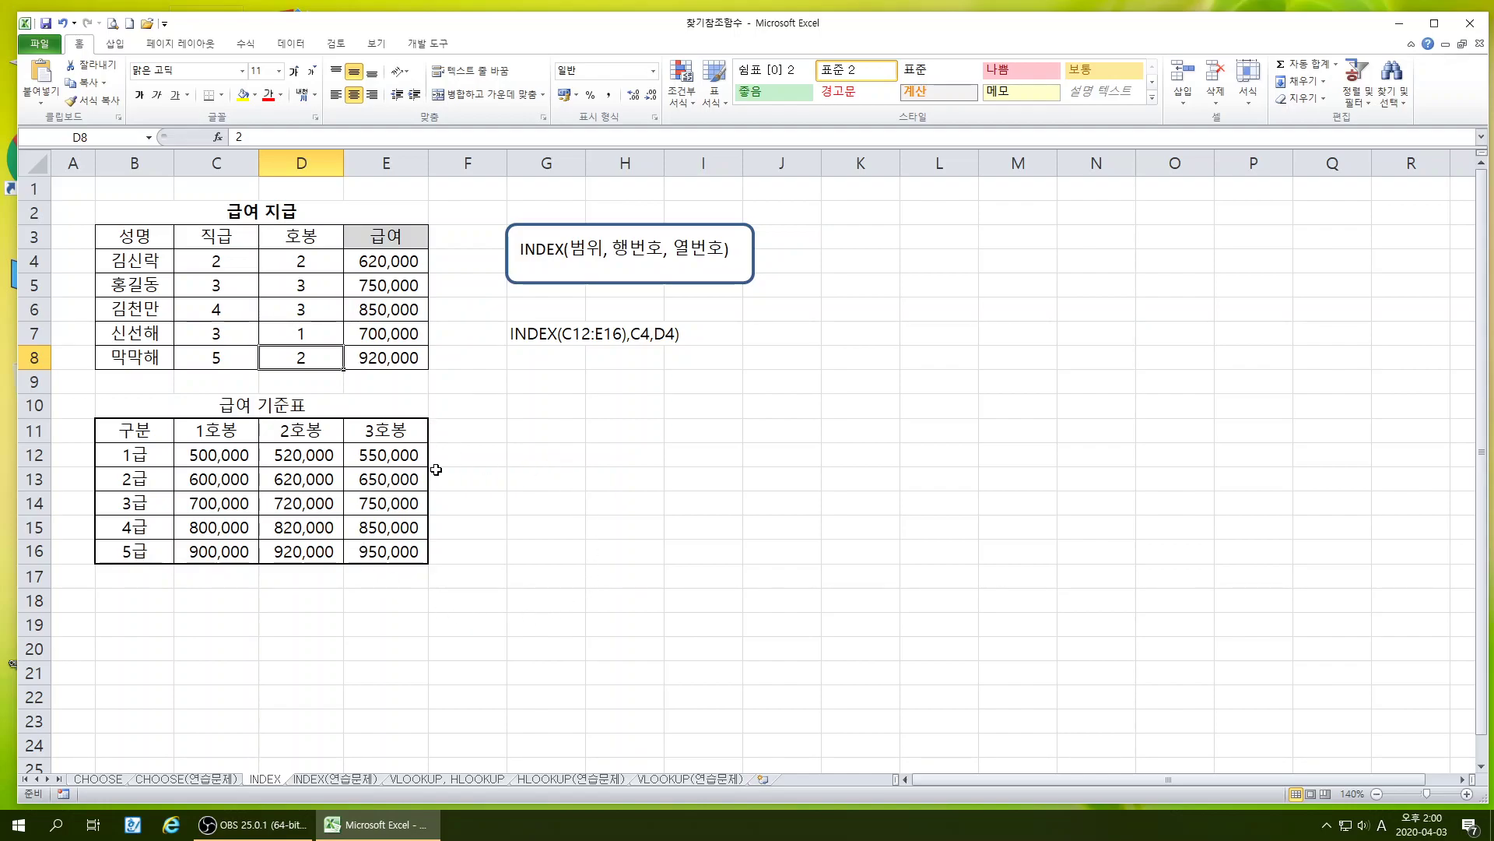
{"action": "left_click", "coordinate": [559, 543]}
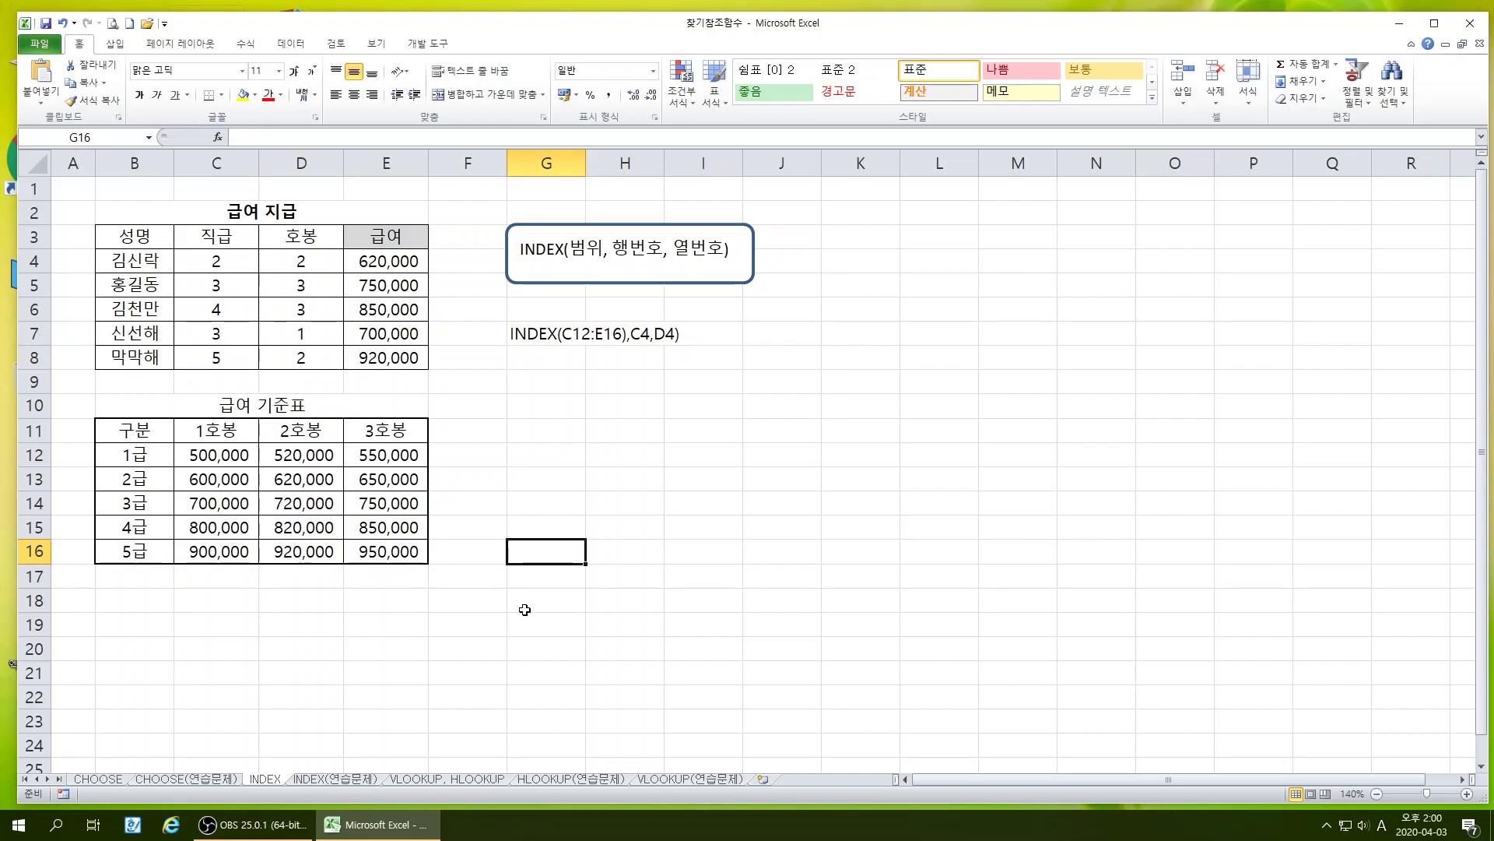
Open the INDEX(연습문제) sheet and change the 출발코드 in D9 to 서울(01)
{"action": "left_click", "coordinate": [343, 779]}
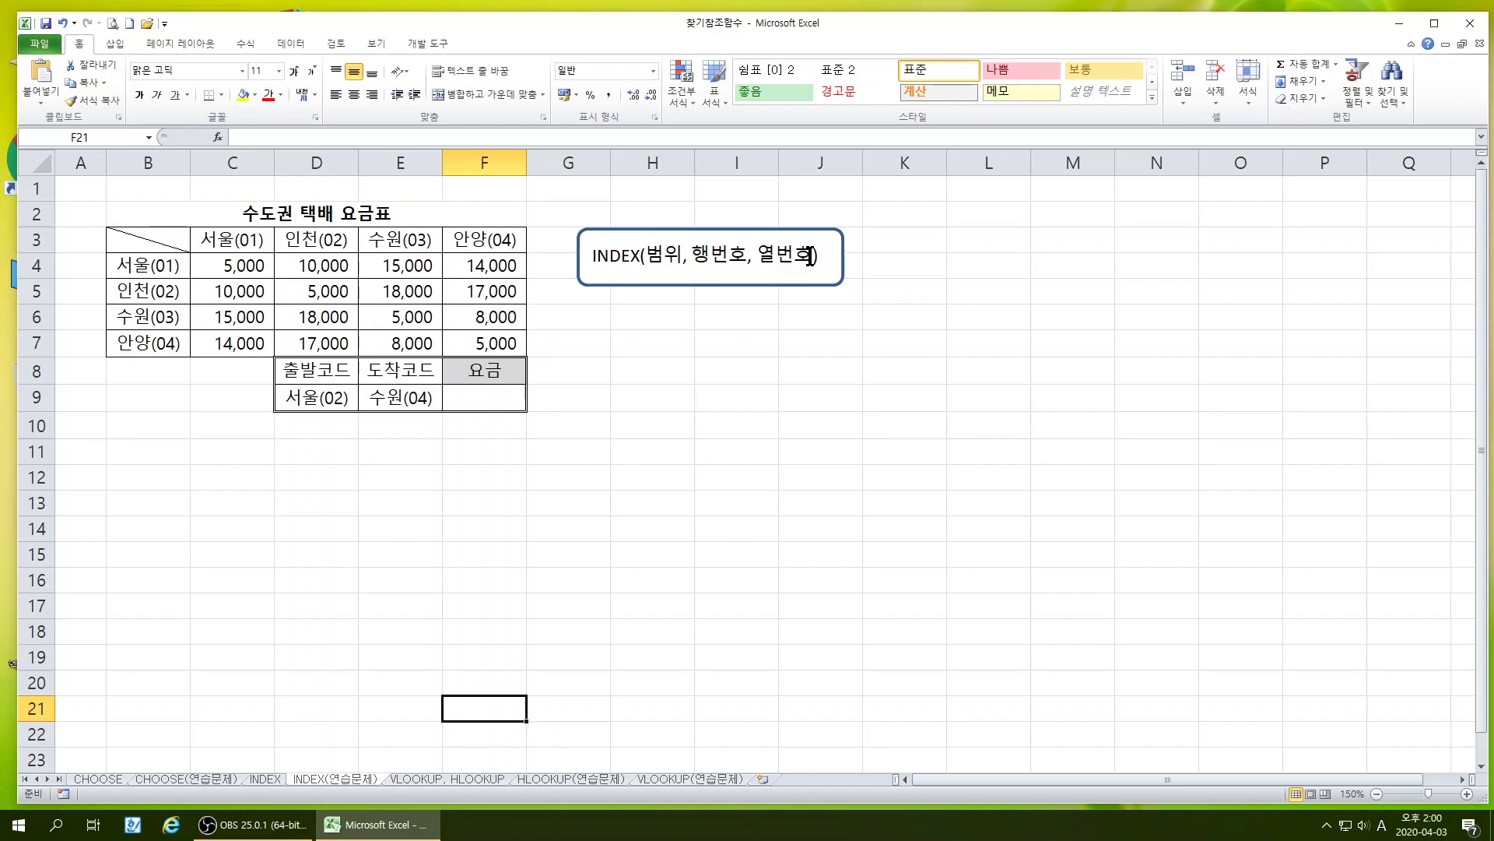
{"action": "left_click", "coordinate": [336, 397]}
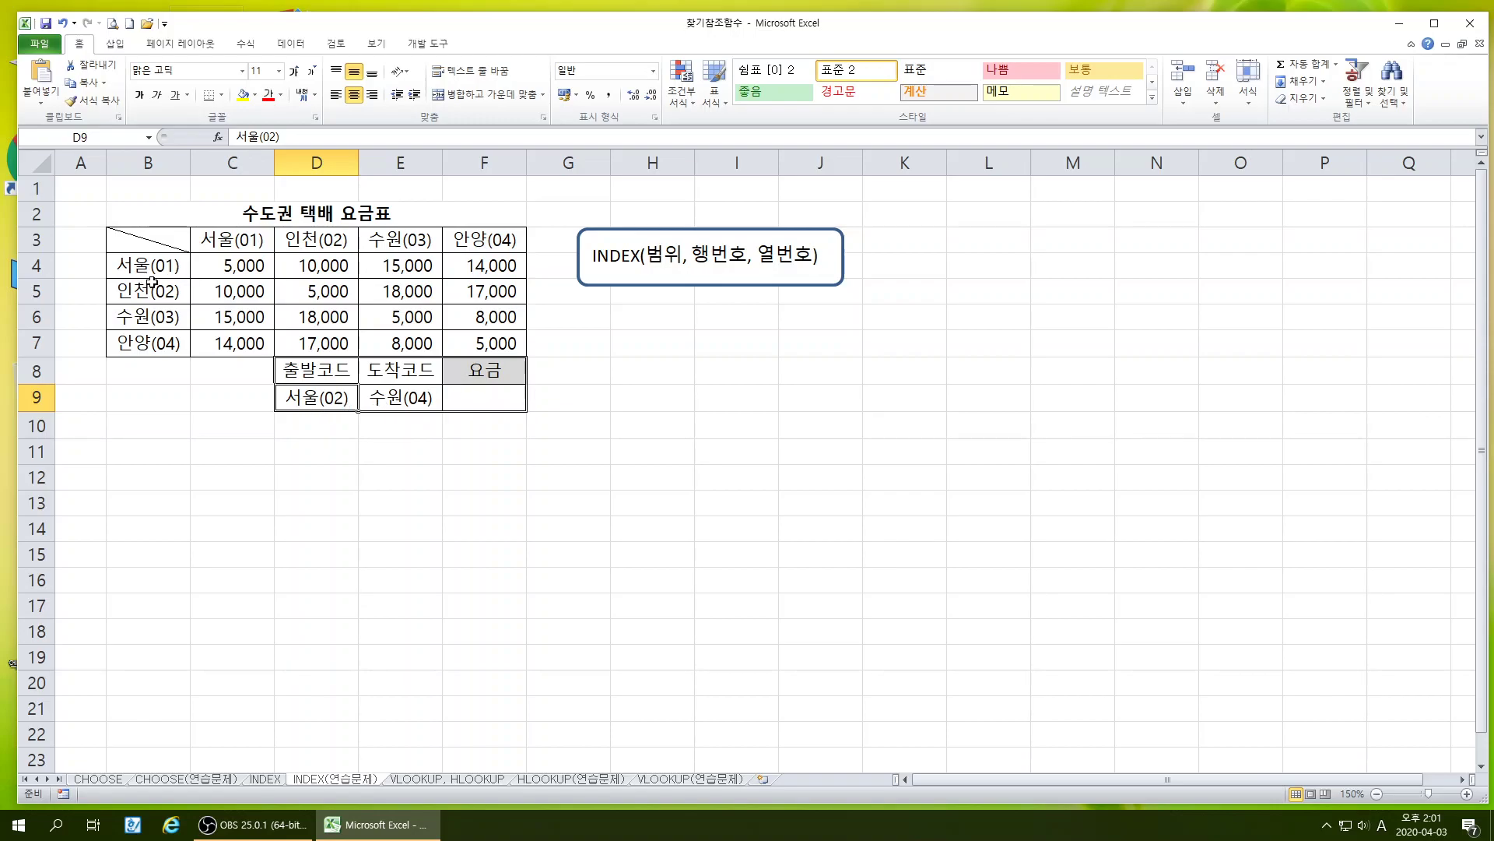
{"action": "double_click", "coordinate": [332, 397]}
{"action": "left_click_drag", "start_coordinate": [334, 397], "coordinate": [343, 399]}
{"action": "type", "text": "1"}
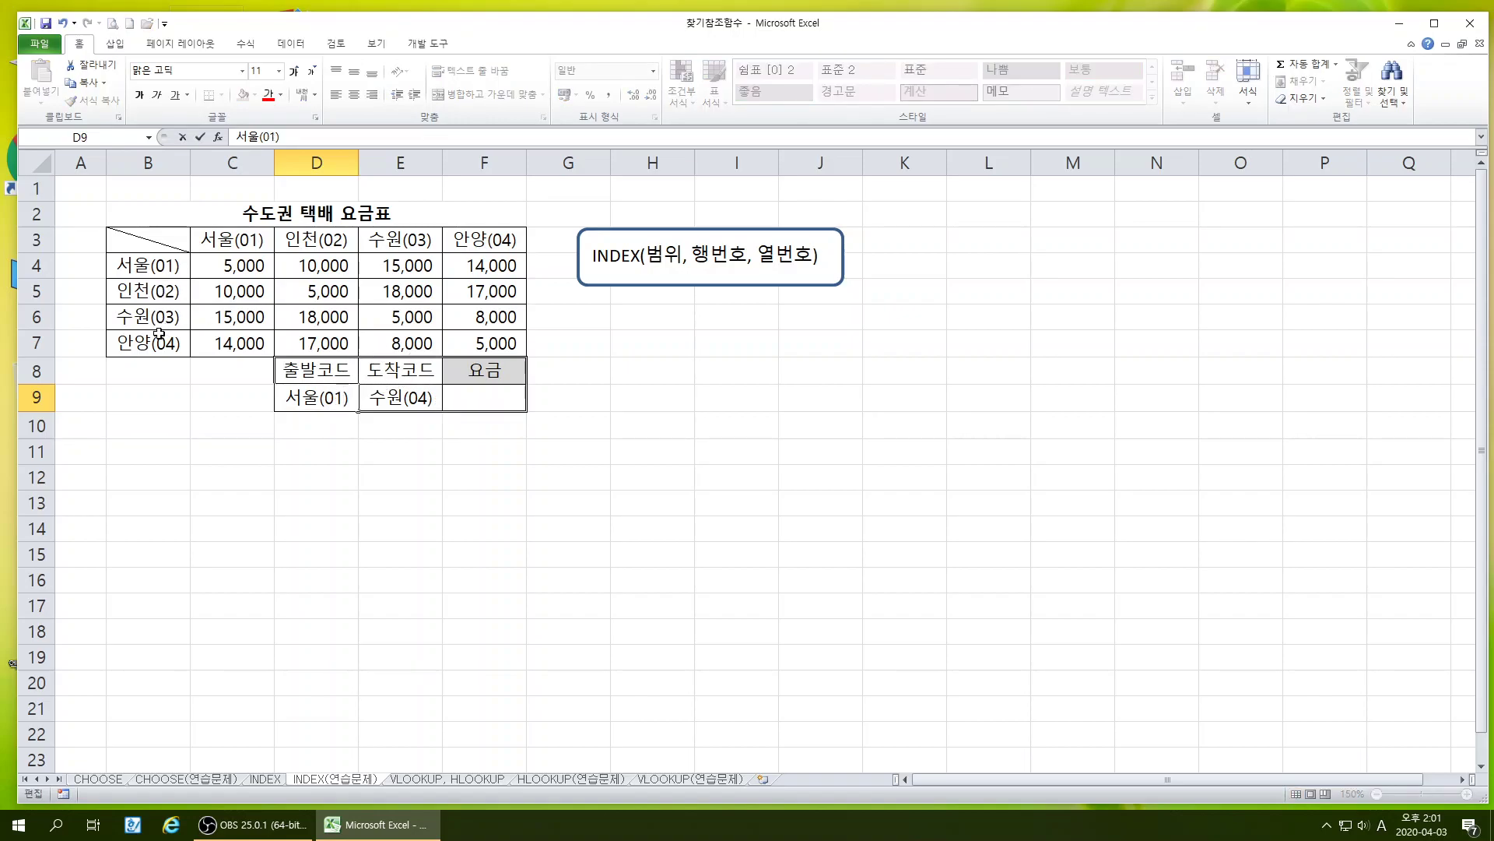
Change the 도착코드 in E9 to 수원(03)
{"action": "left_click", "coordinate": [418, 401]}
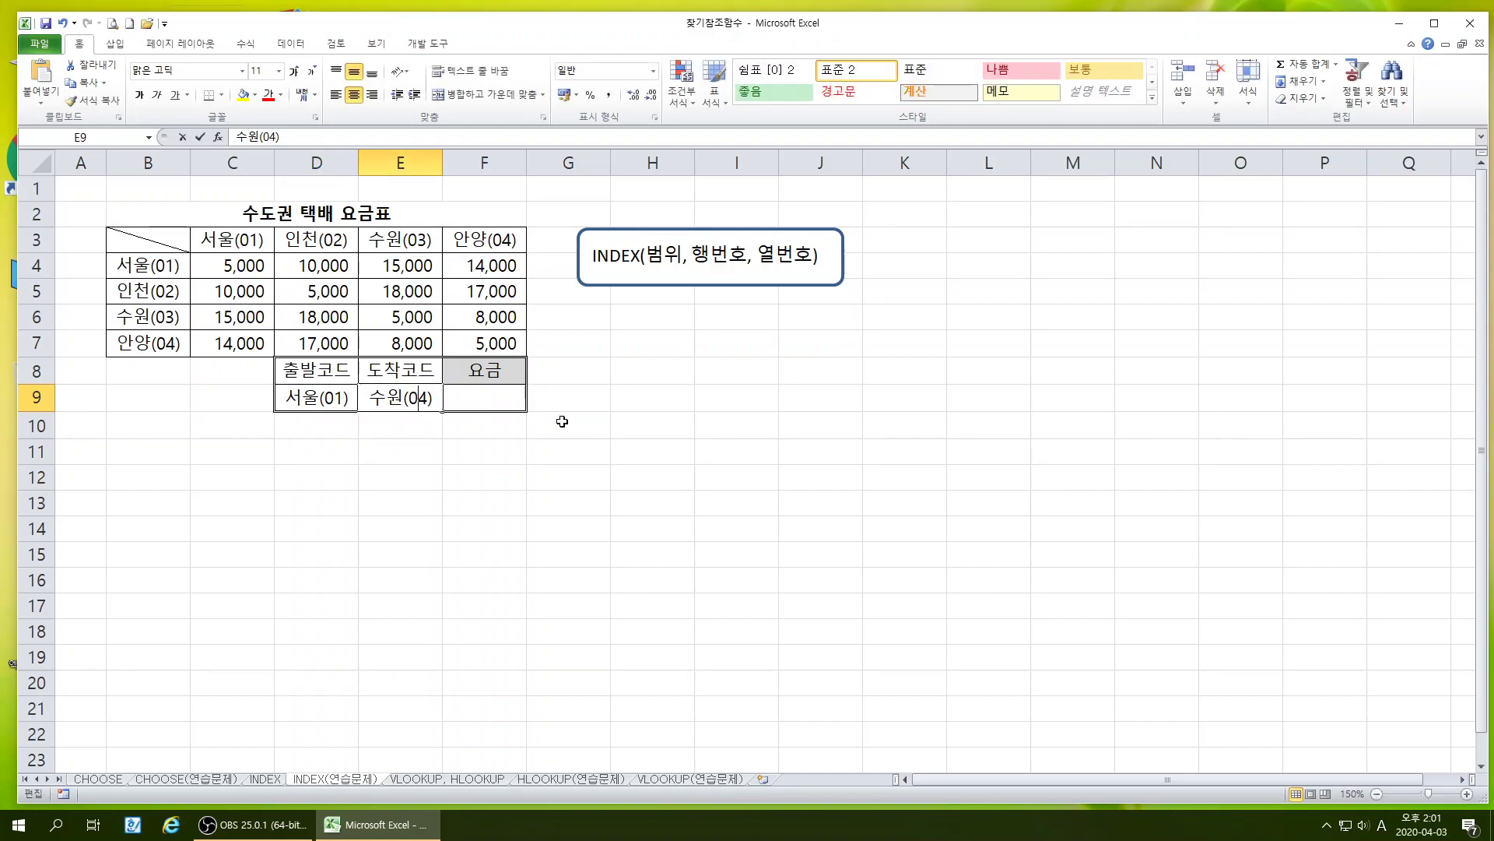
{"action": "key", "text": "Delete"}
{"action": "type", "text": "3"}
{"action": "key", "text": "Return"}
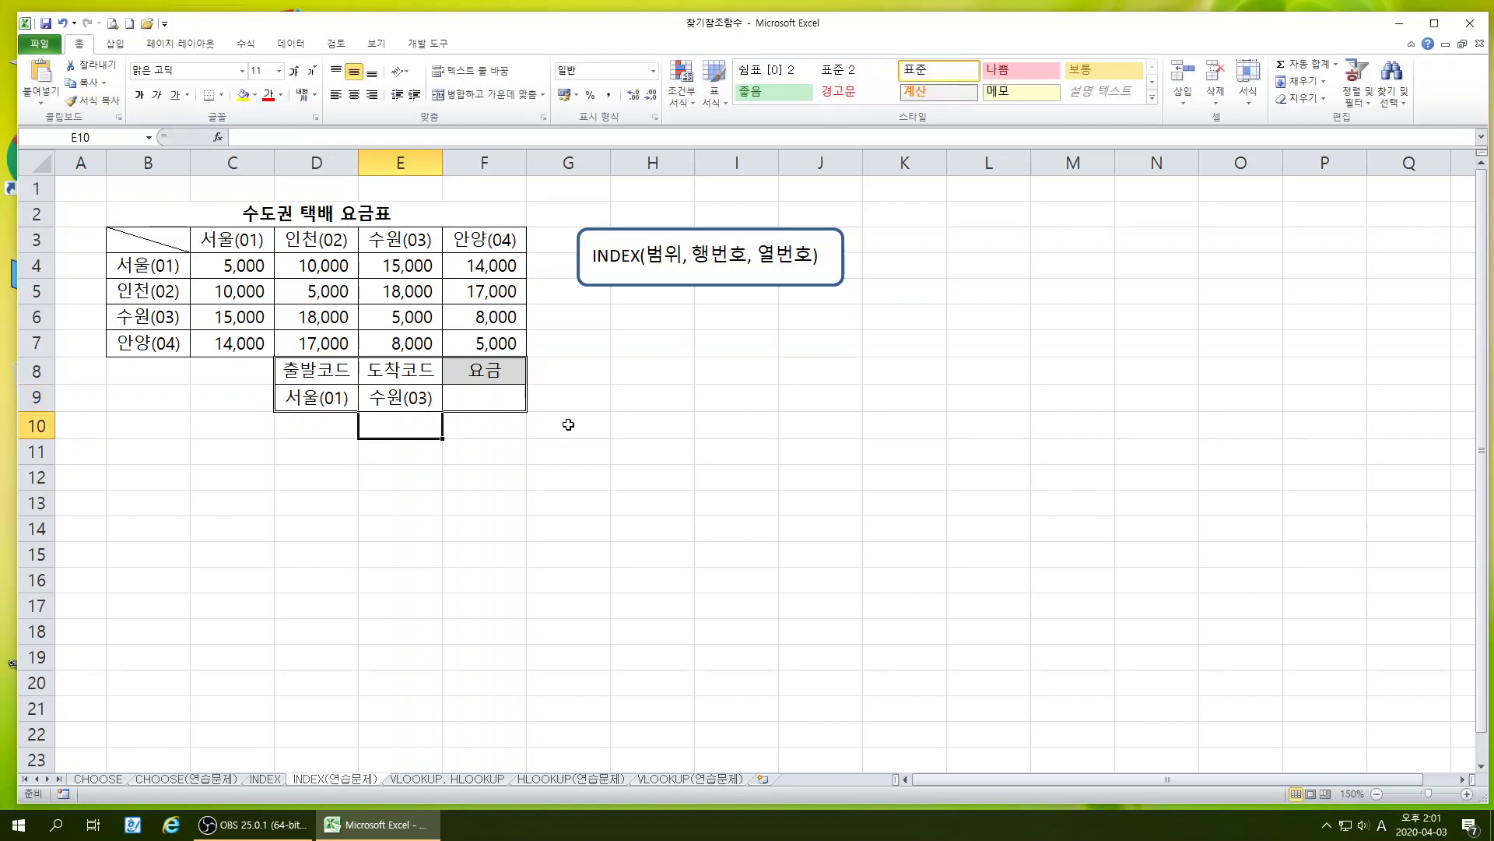
Review the row labels in B4:B7 and trace the 서울(01) row across to the 수원(03) column of the 택배 요금표
{"action": "left_click", "coordinate": [551, 498]}
{"action": "left_click", "coordinate": [143, 265]}
{"action": "left_click", "coordinate": [142, 298]}
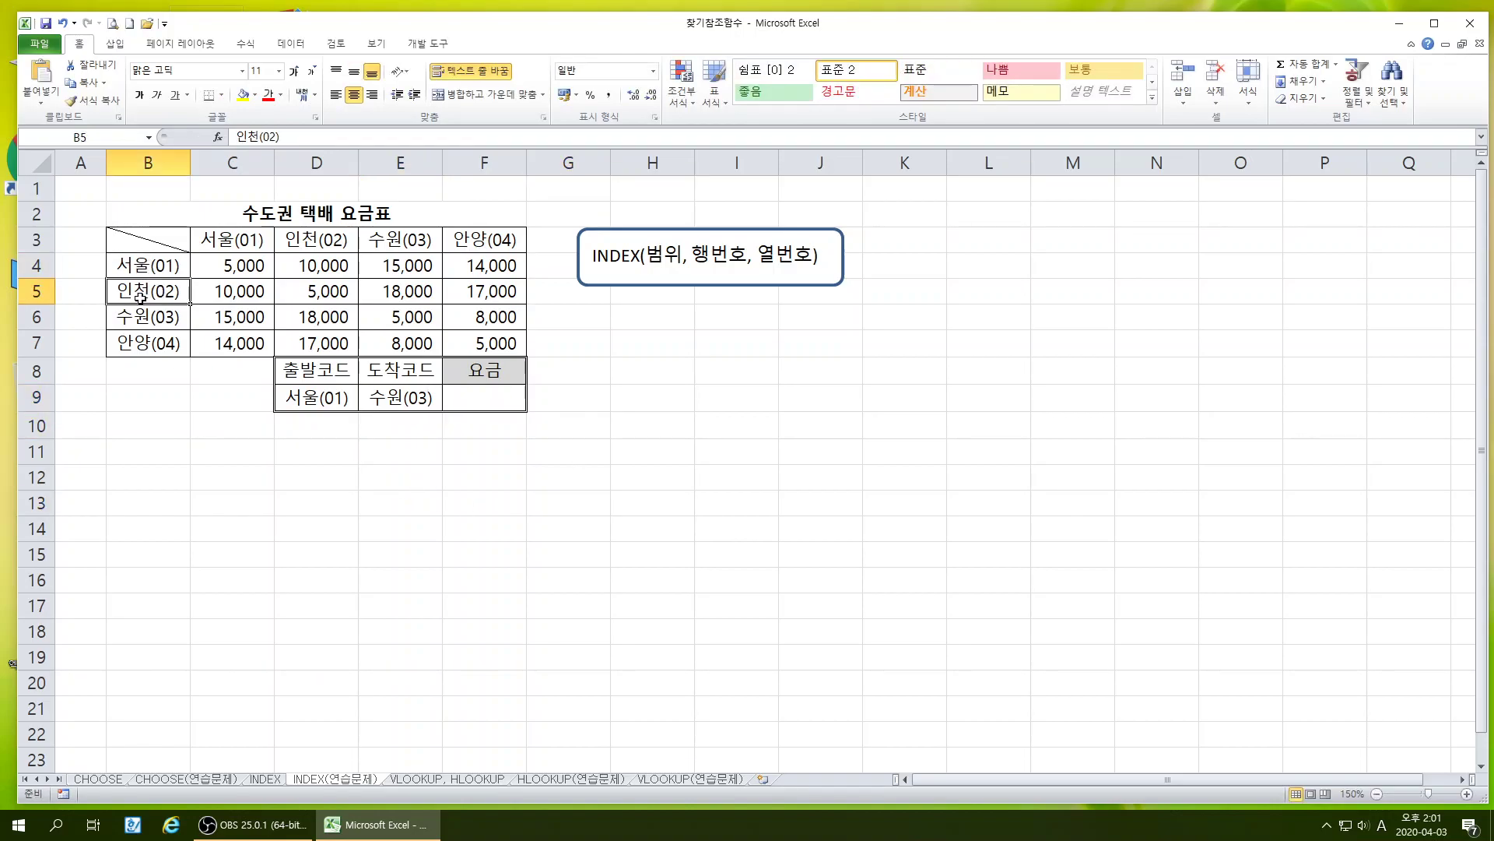
{"action": "left_click", "coordinate": [150, 324]}
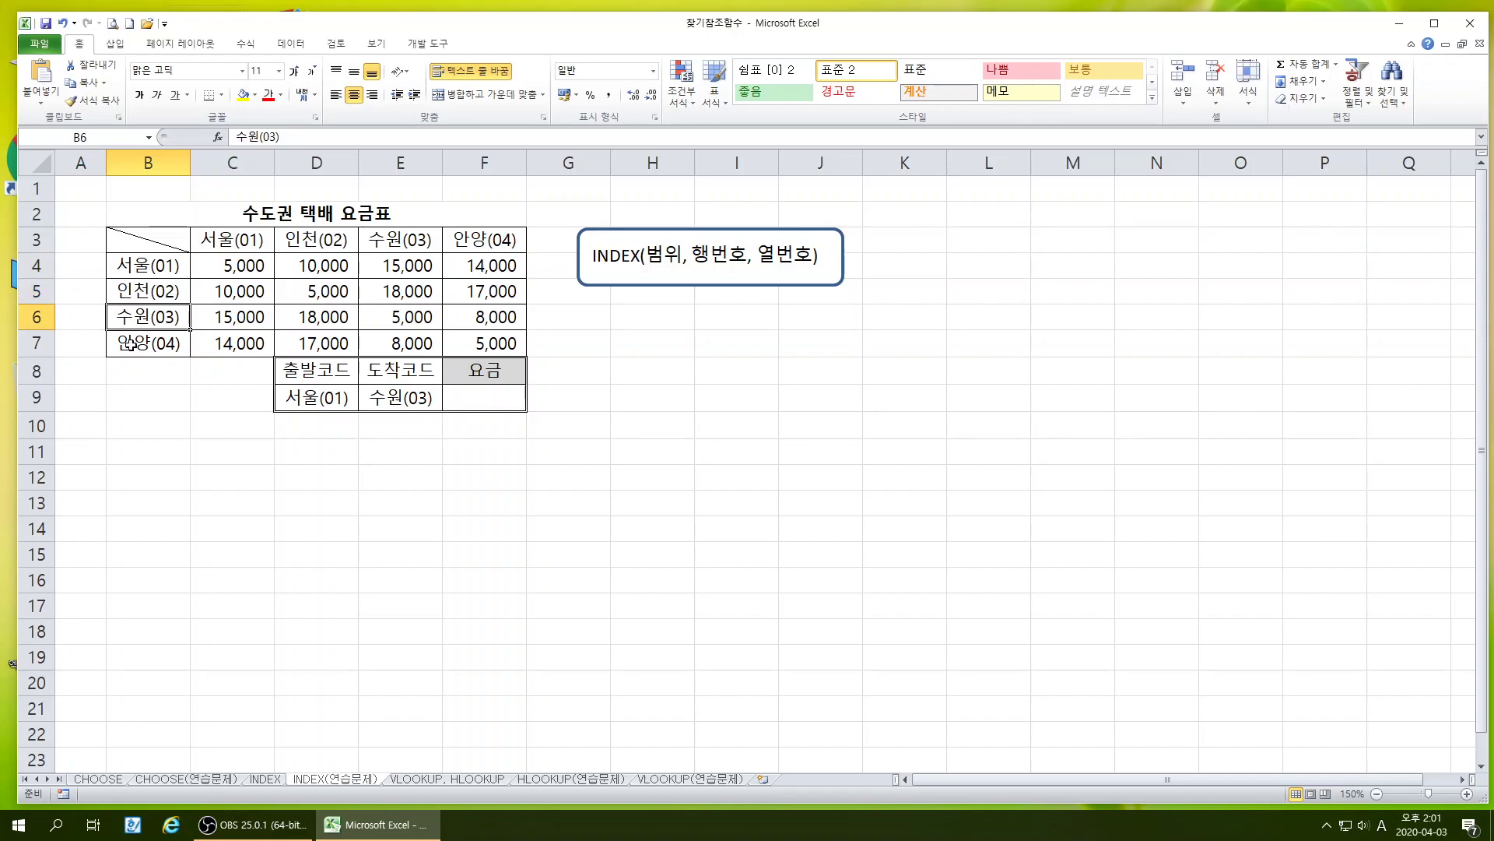
{"action": "left_click", "coordinate": [130, 346]}
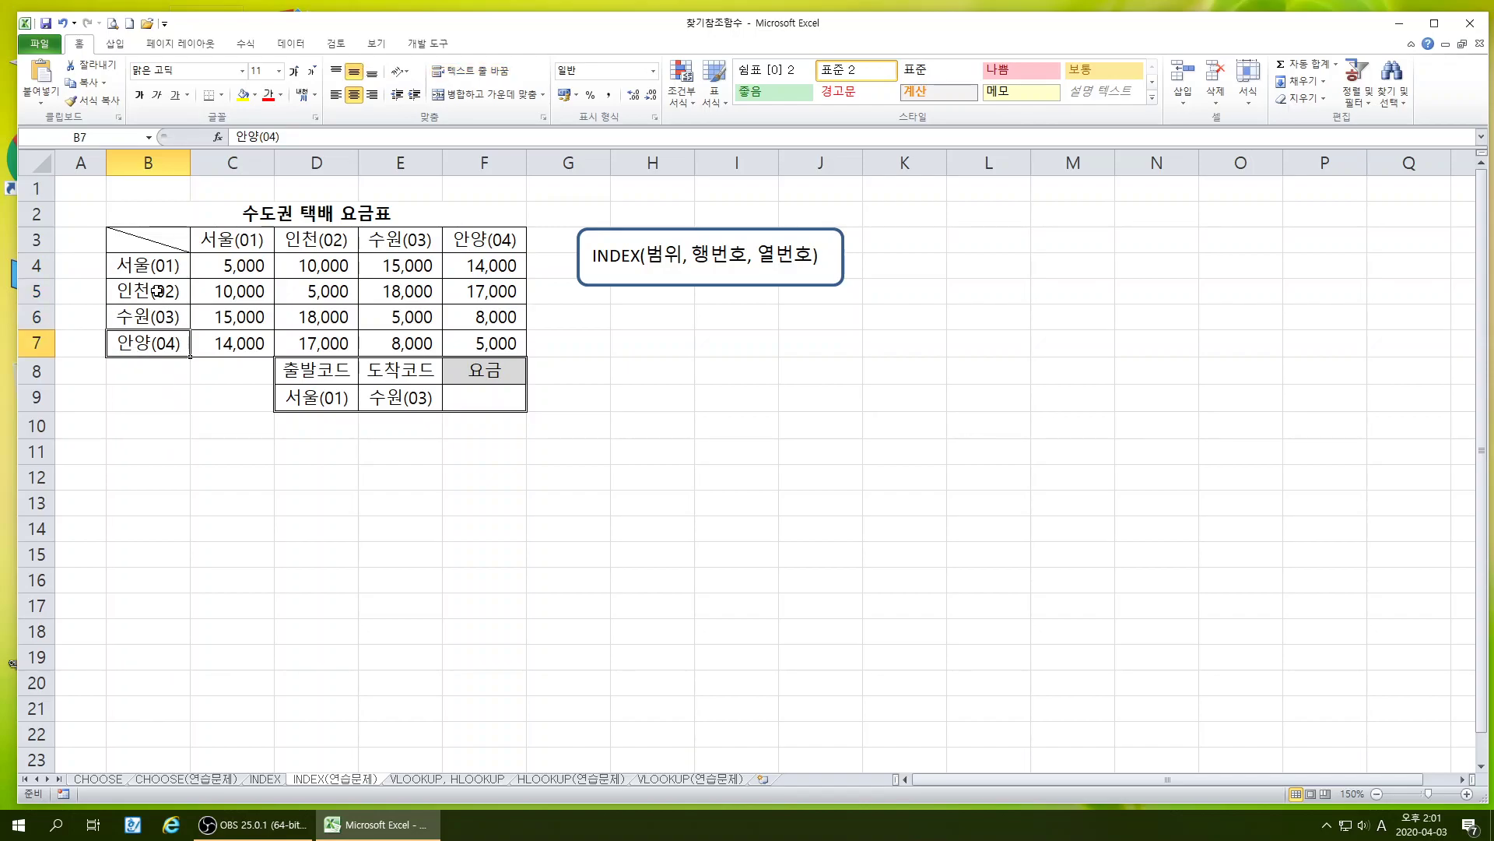
{"action": "left_click", "coordinate": [146, 268]}
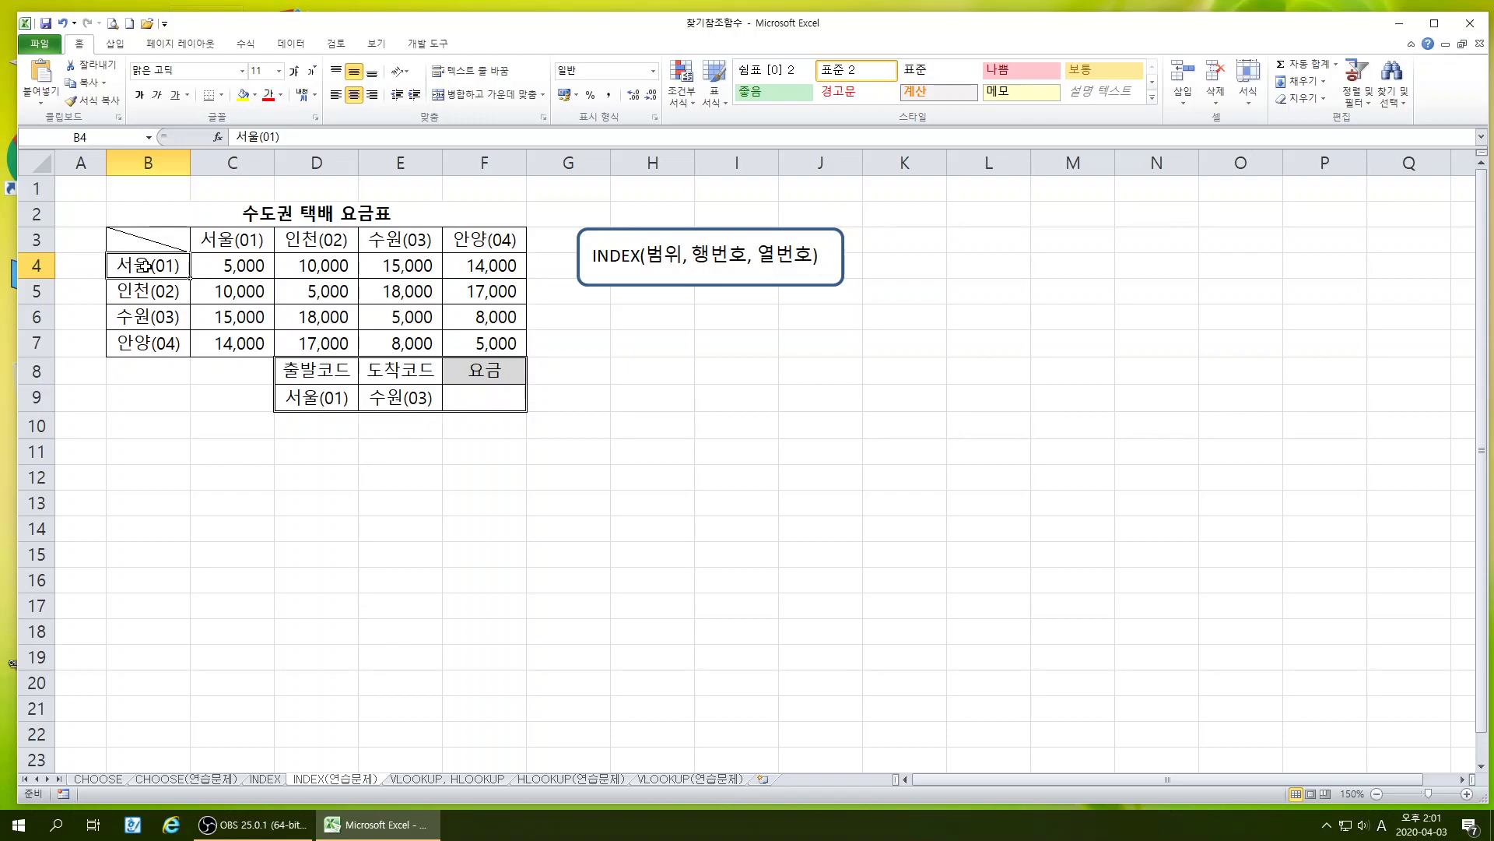
{"action": "left_click_drag", "start_coordinate": [146, 268], "coordinate": [413, 266]}
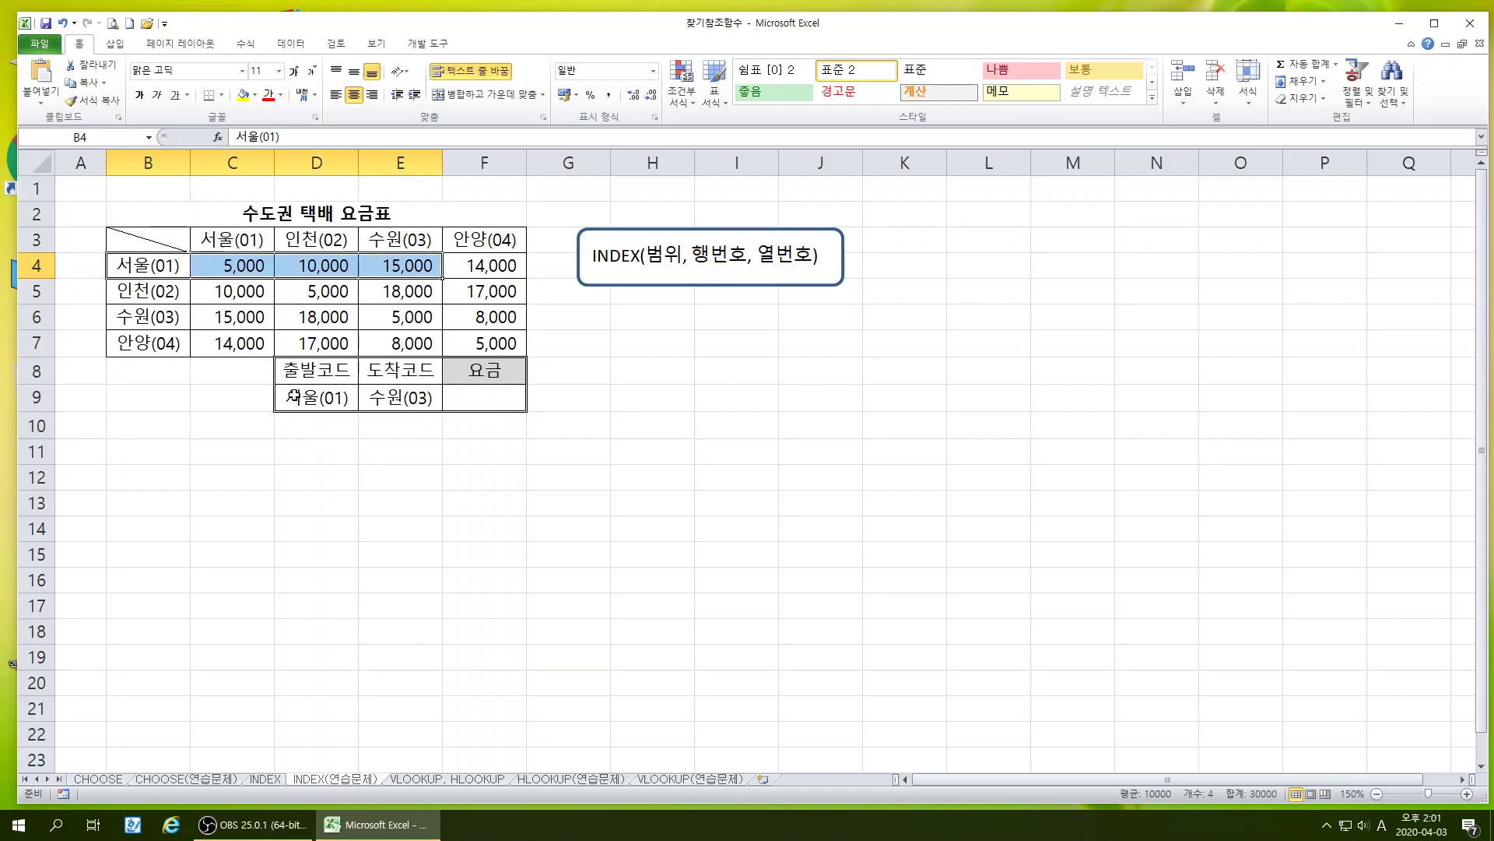
{"action": "left_click", "coordinate": [139, 269]}
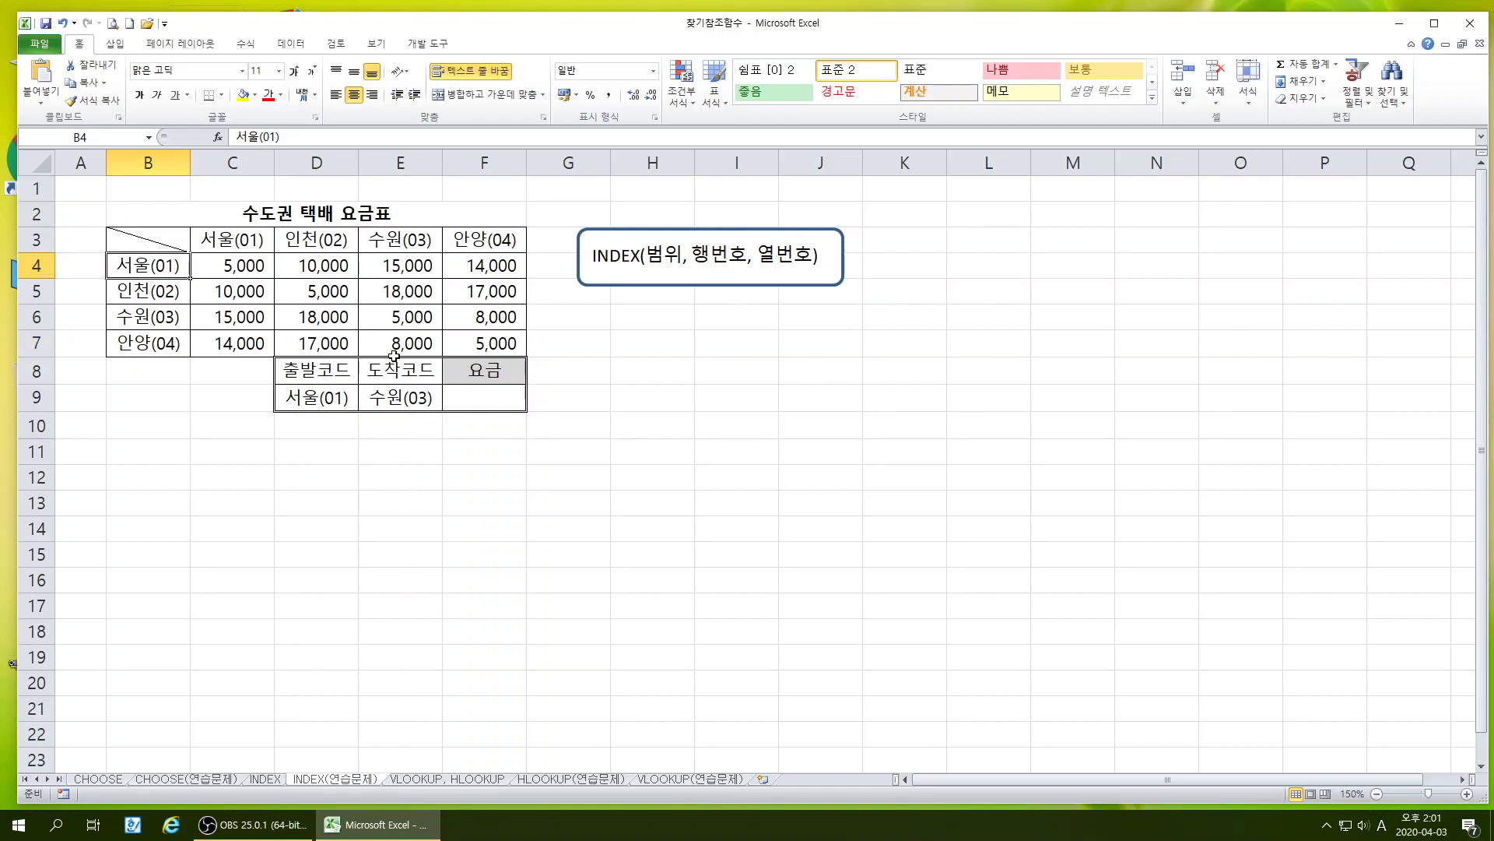
{"action": "left_click_drag", "start_coordinate": [164, 268], "coordinate": [401, 268]}
{"action": "left_click", "coordinate": [485, 397]}
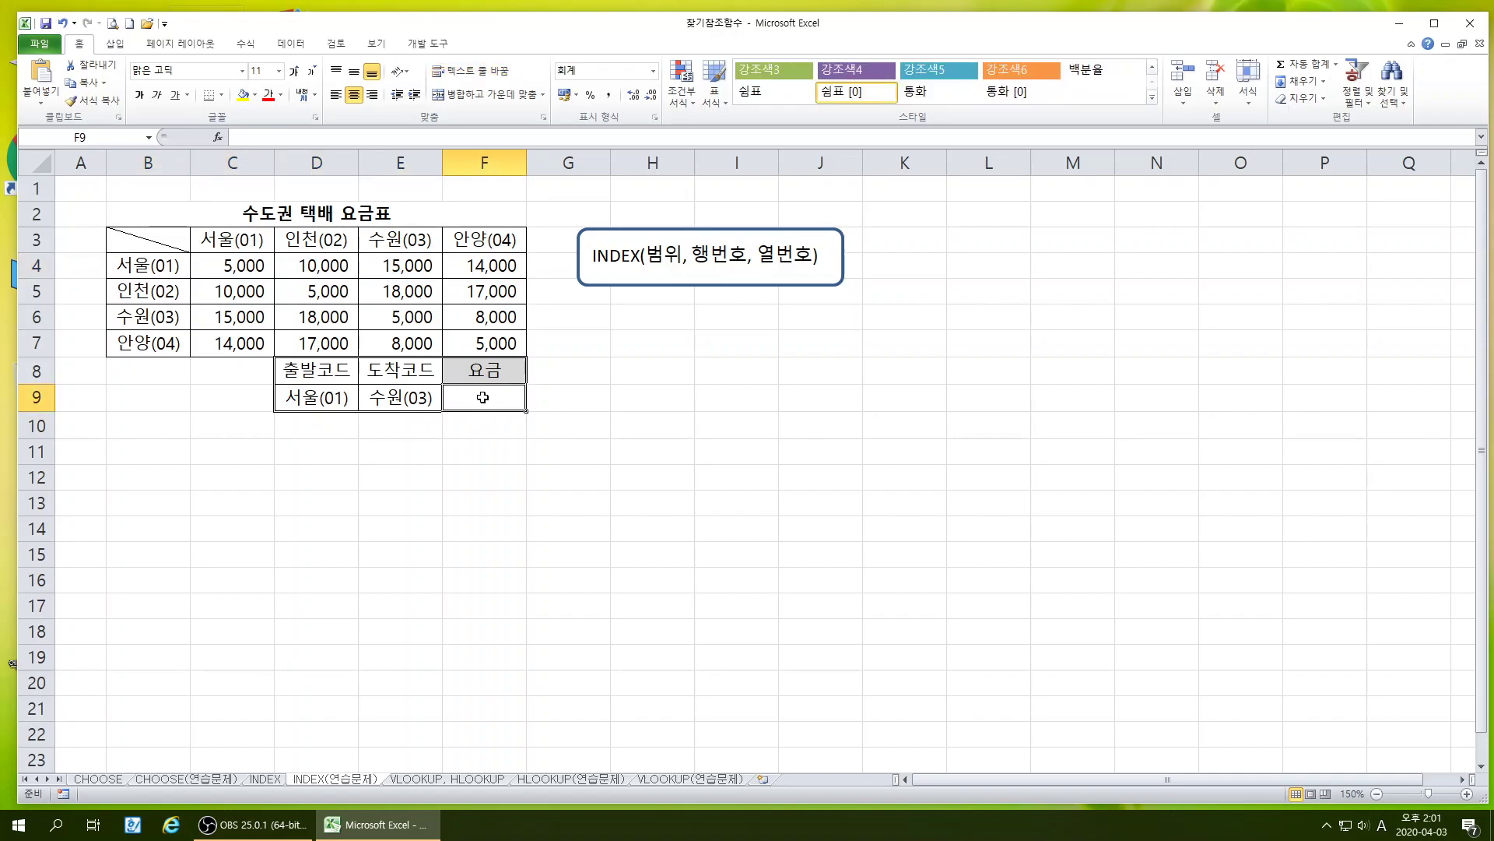
Trace the 수원(03) row to its 수원(03) fee and the 안양(04) row to its 서울(01) fee
{"action": "left_click", "coordinate": [141, 316]}
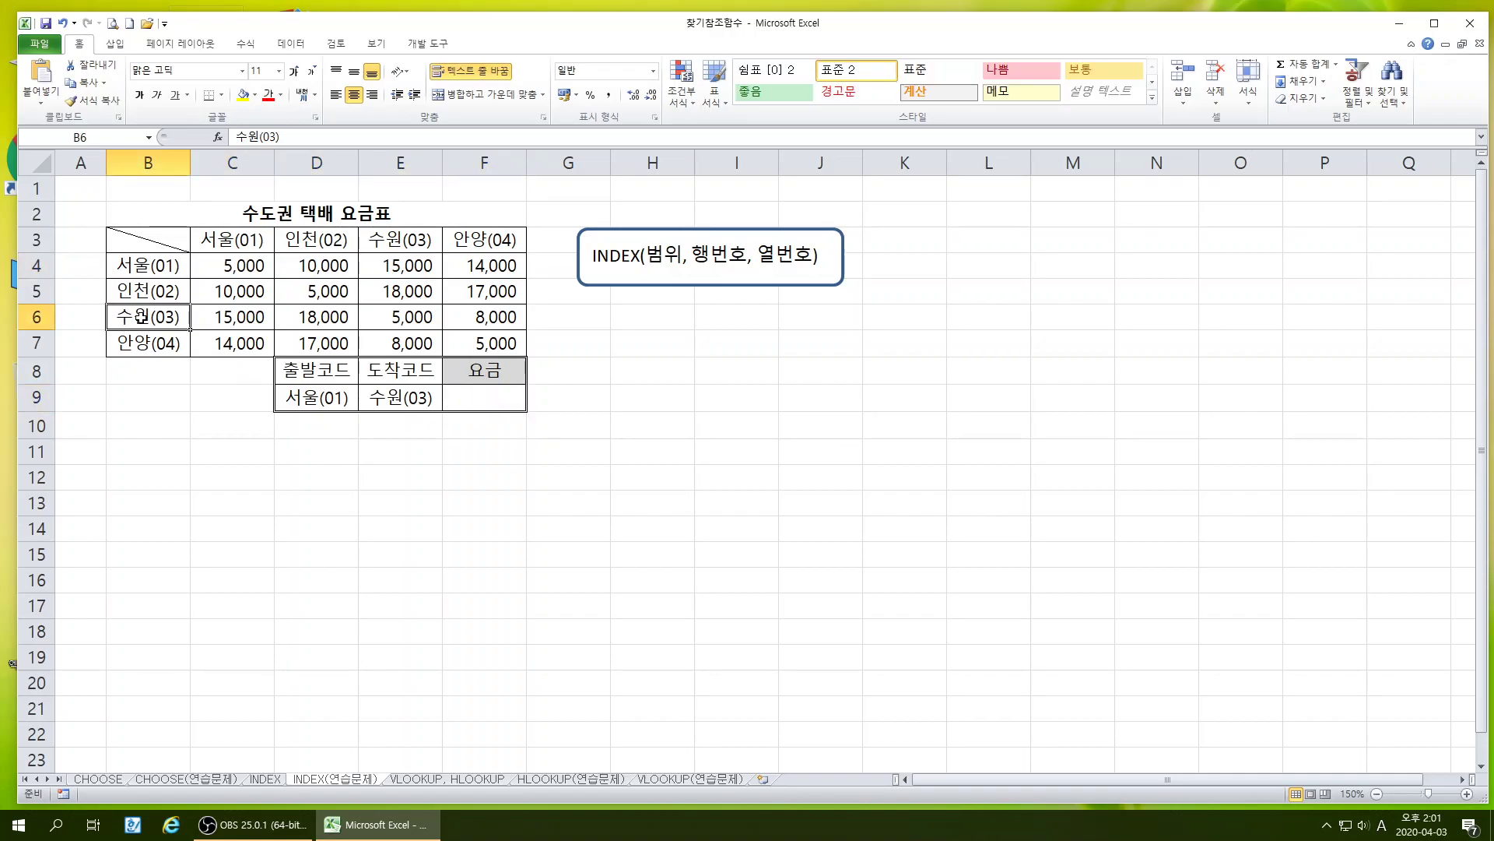
{"action": "left_click_drag", "start_coordinate": [141, 317], "coordinate": [402, 319]}
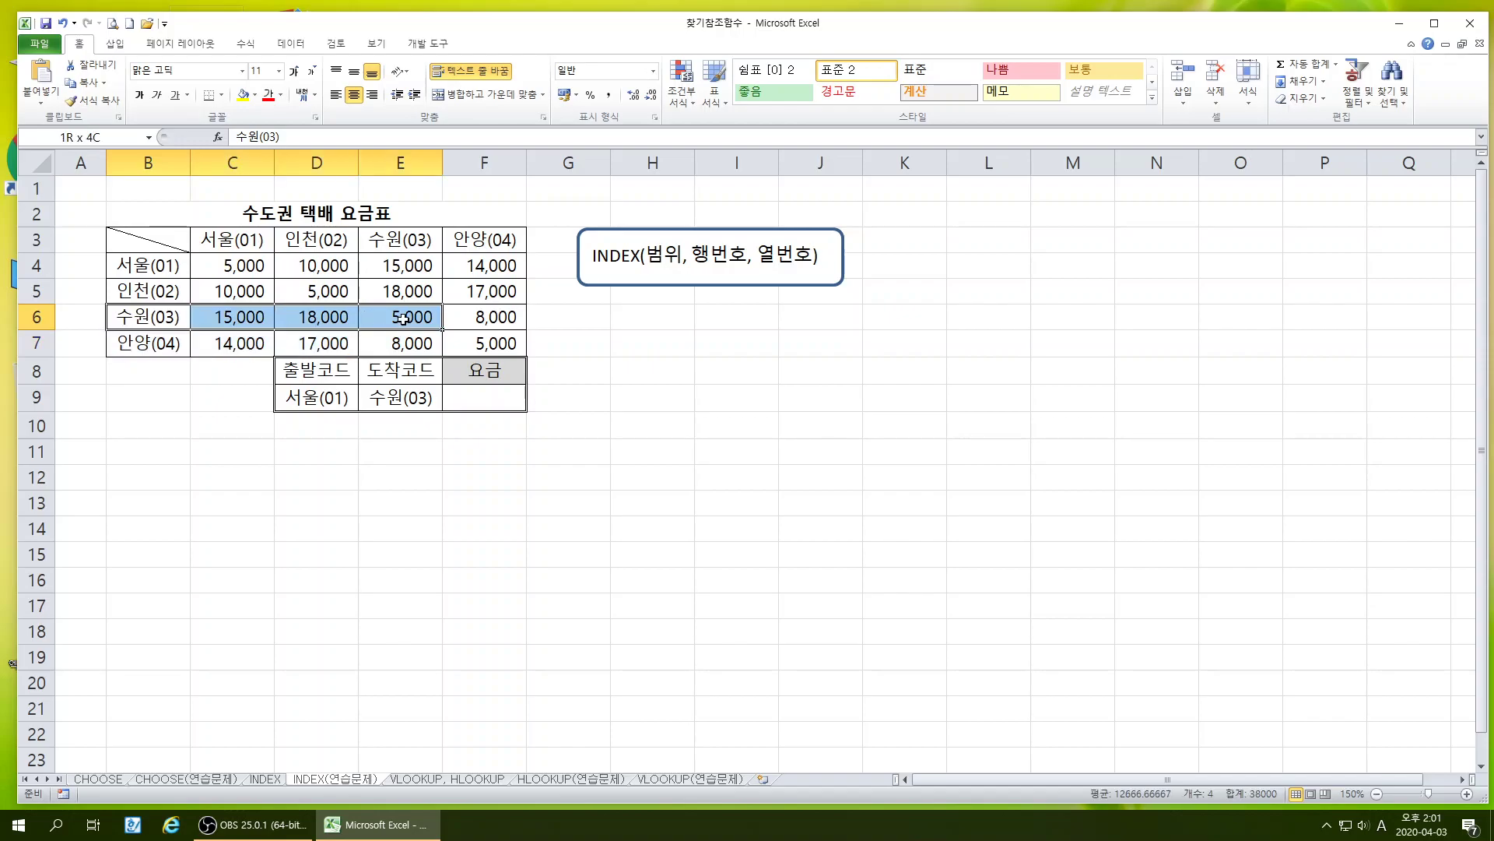
{"action": "left_click", "coordinate": [458, 404]}
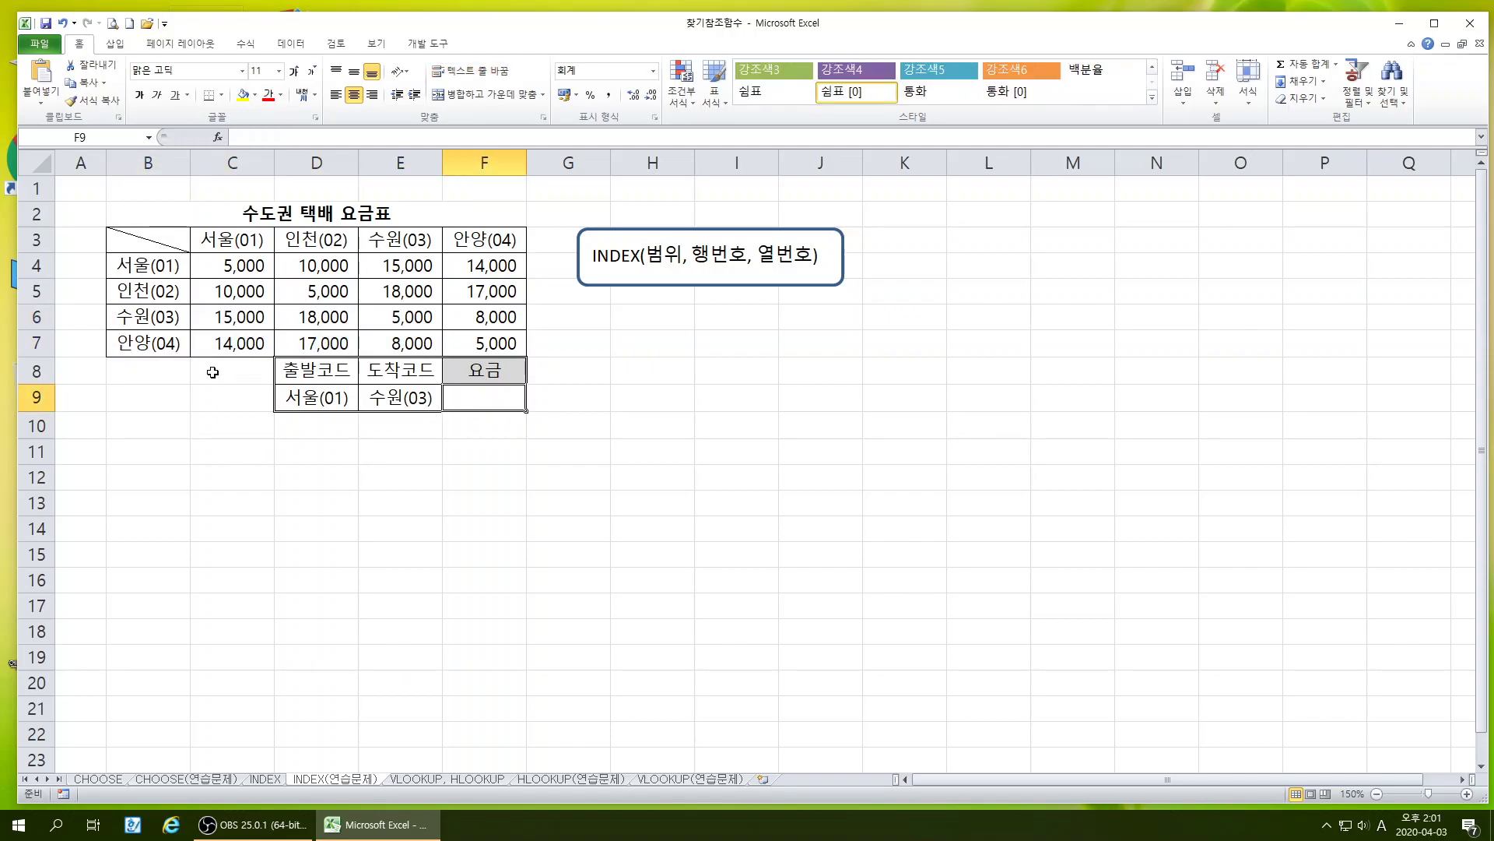
{"action": "left_click", "coordinate": [151, 343]}
{"action": "left_click_drag", "start_coordinate": [150, 343], "coordinate": [234, 343]}
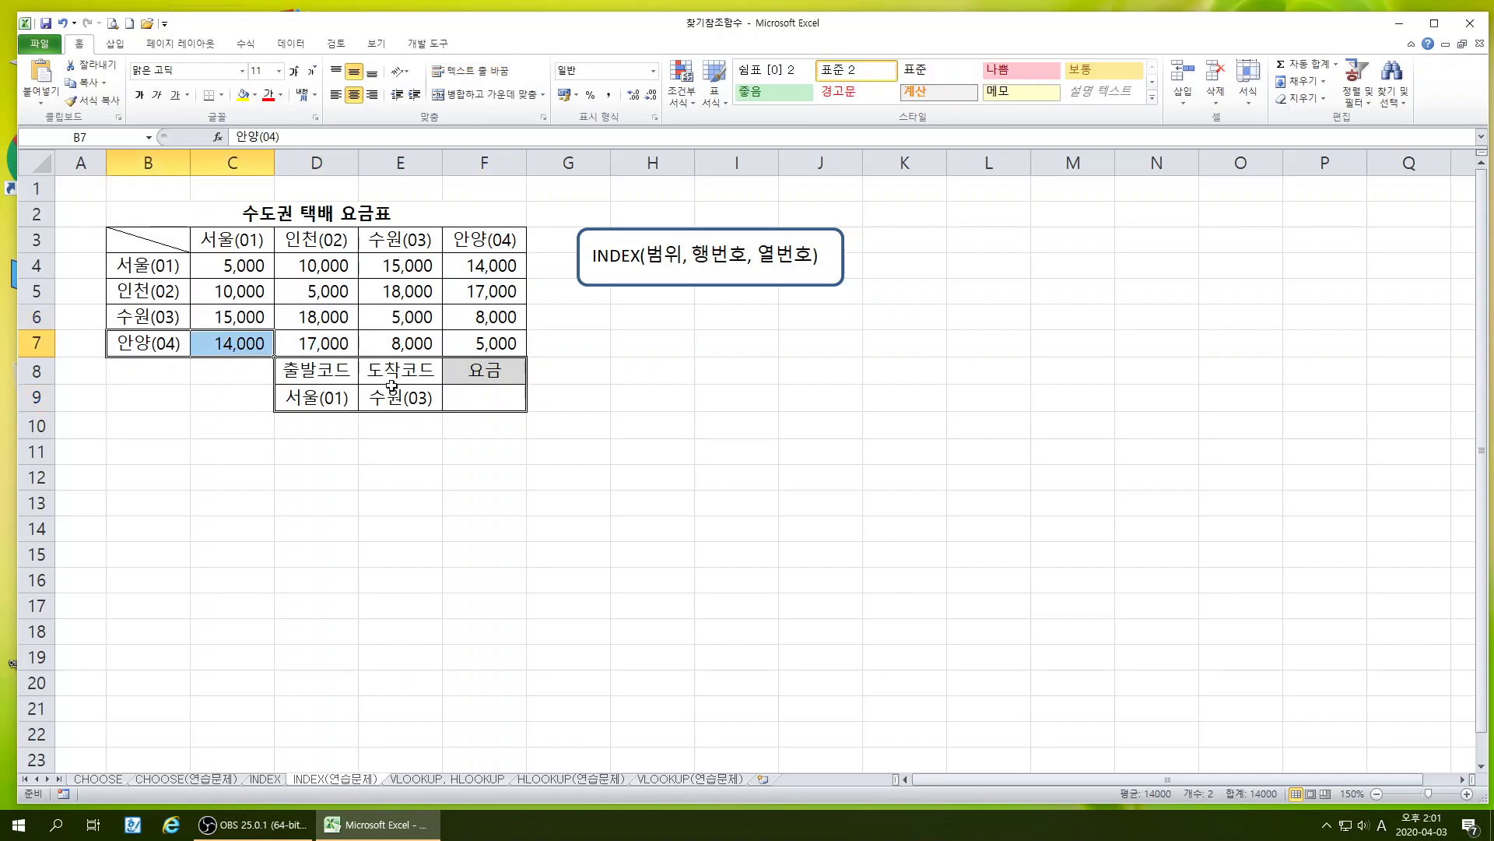
{"action": "left_click", "coordinate": [466, 402]}
{"action": "left_click", "coordinate": [455, 498]}
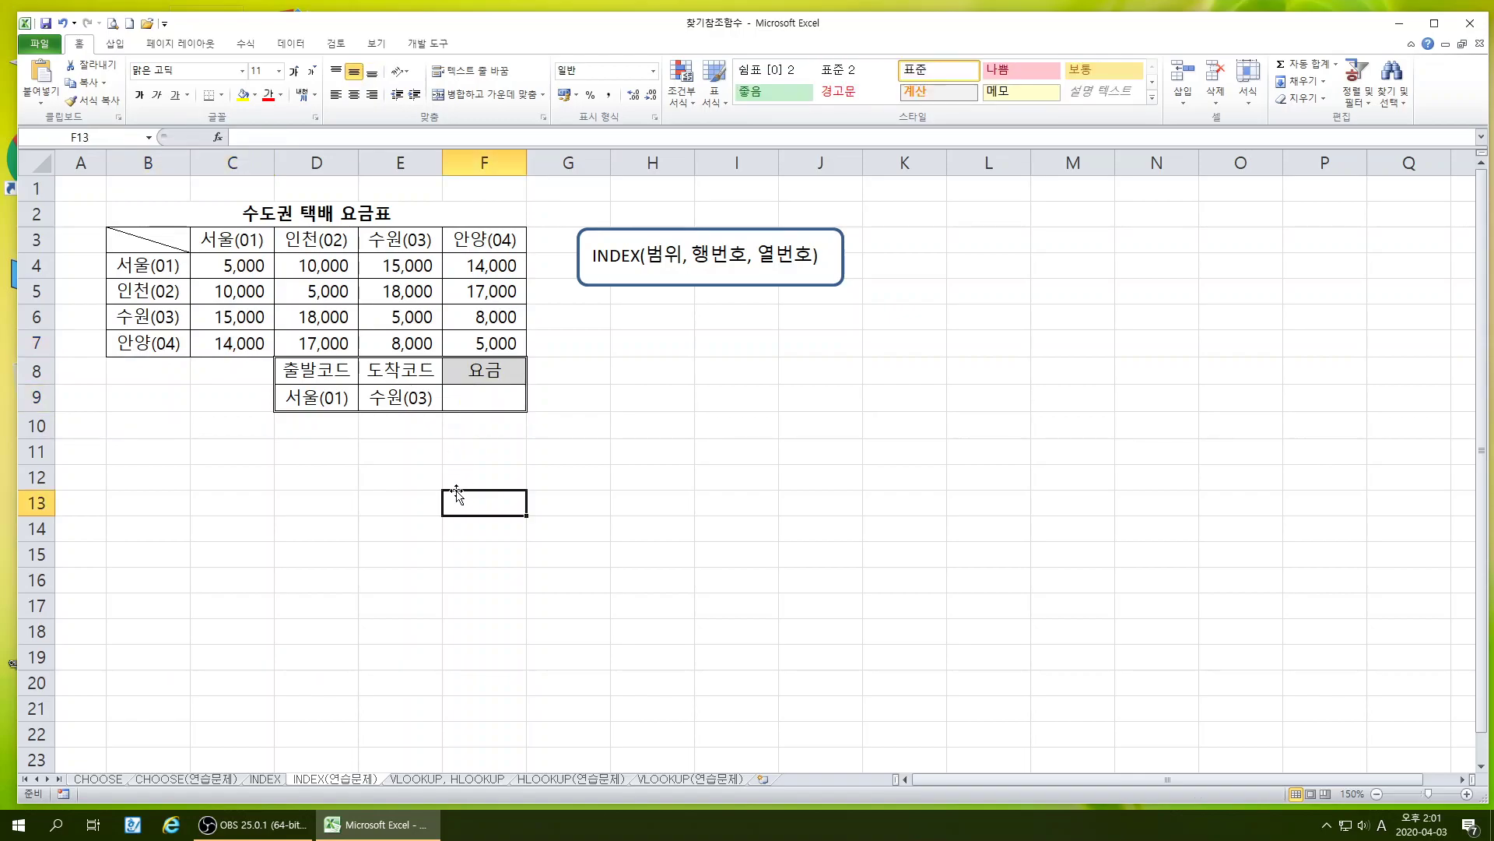
Examine the 출발코드 text in D9 to locate the numeric code inside the parentheses
{"action": "left_click", "coordinate": [303, 403]}
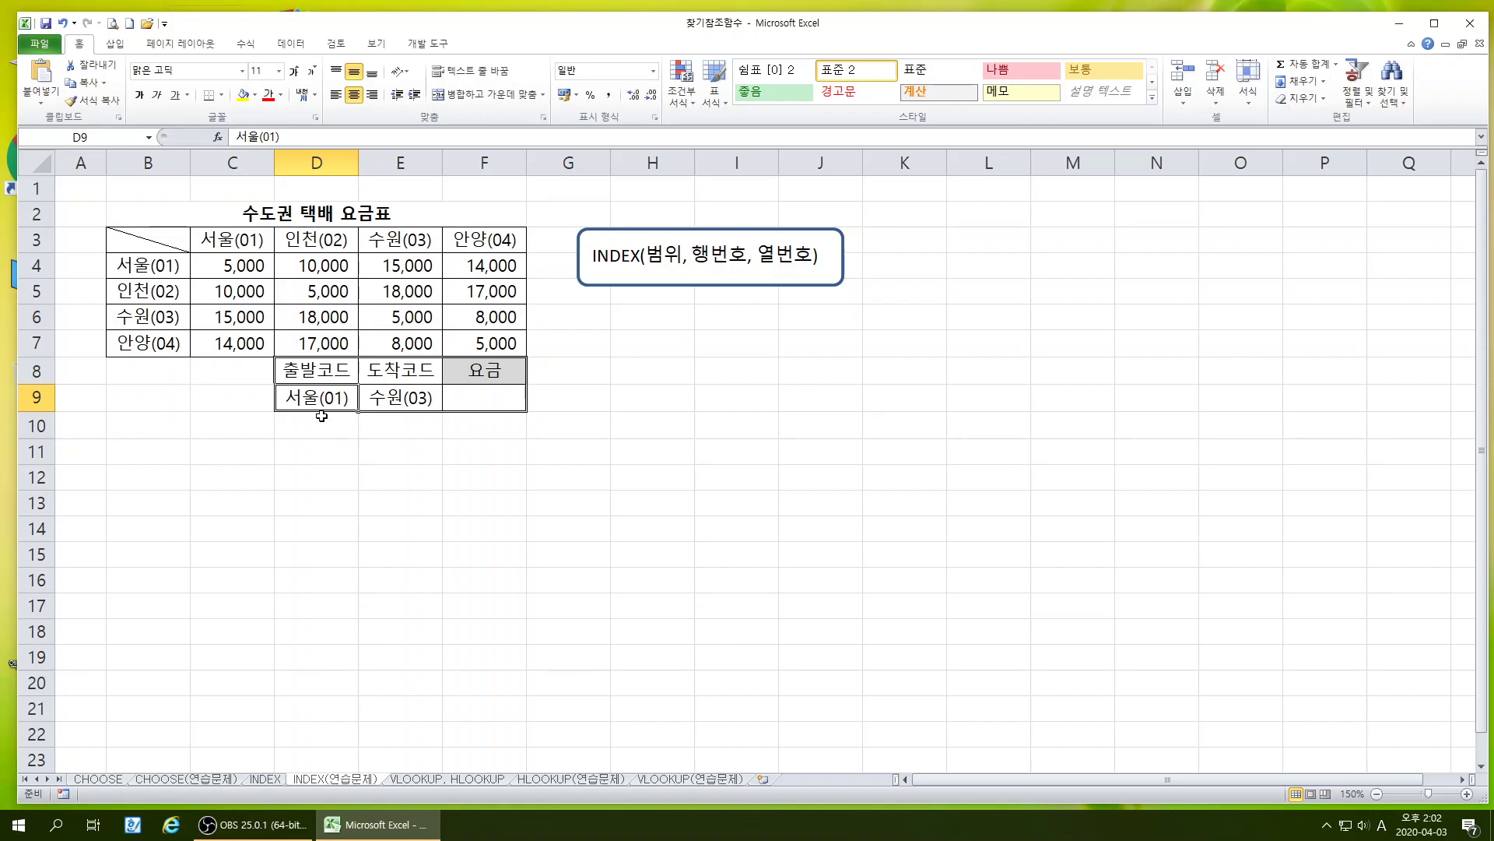
{"action": "left_click", "coordinate": [331, 450]}
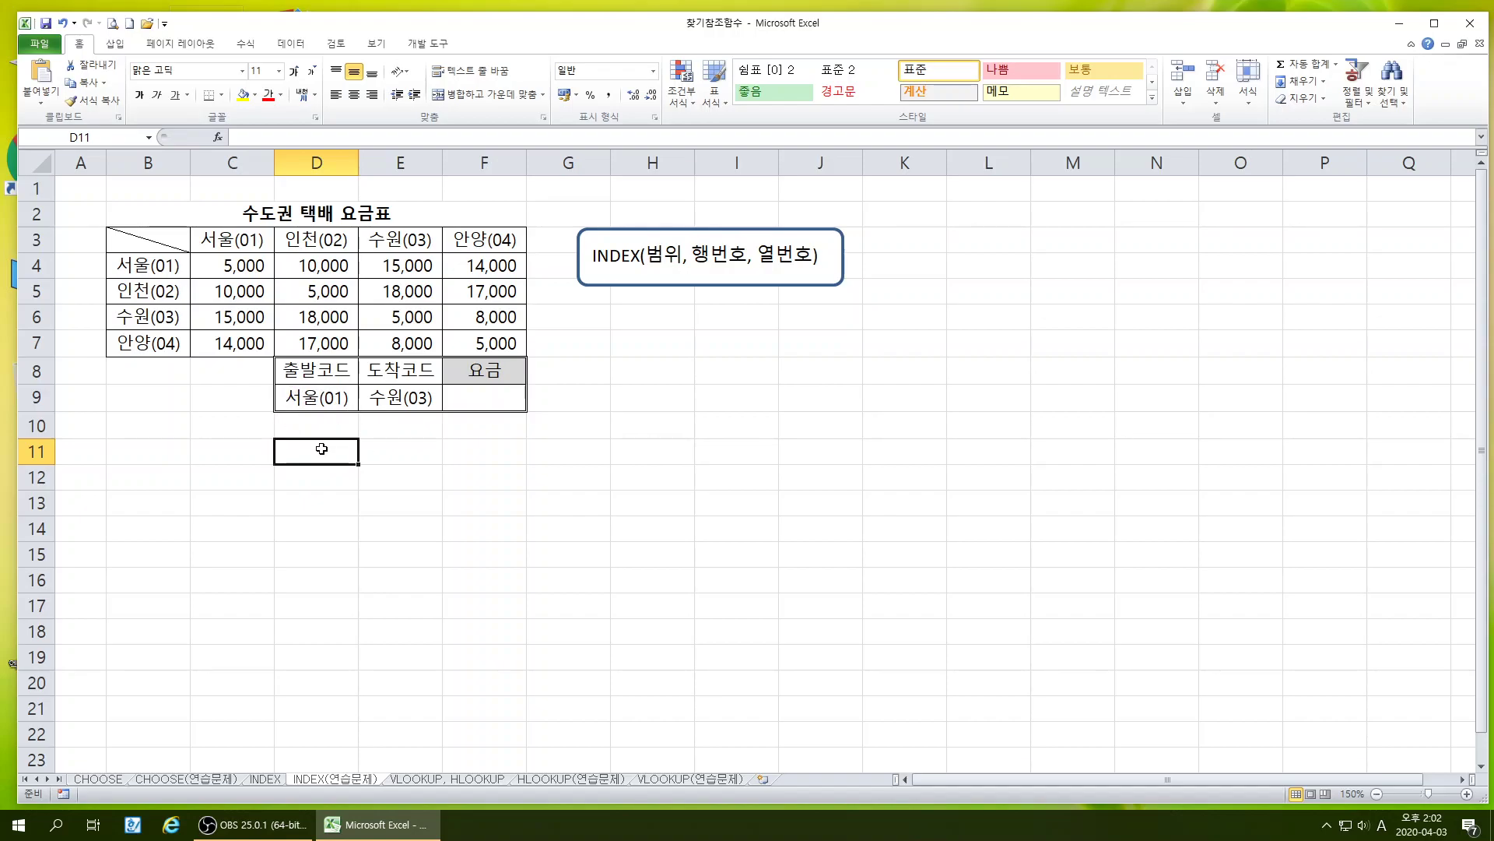
{"action": "left_click", "coordinate": [304, 407]}
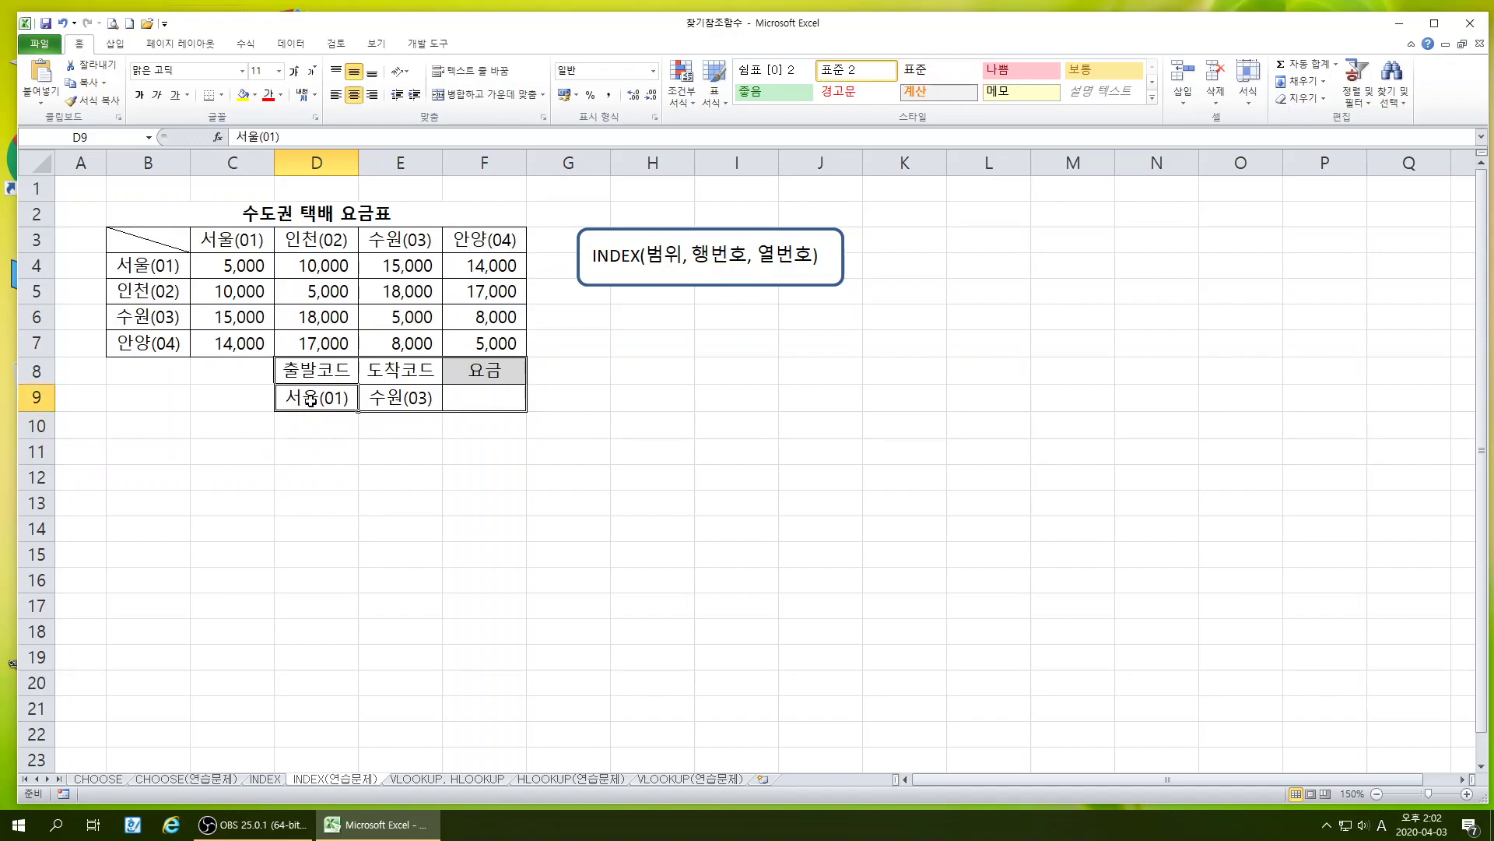
{"action": "left_click", "coordinate": [311, 453]}
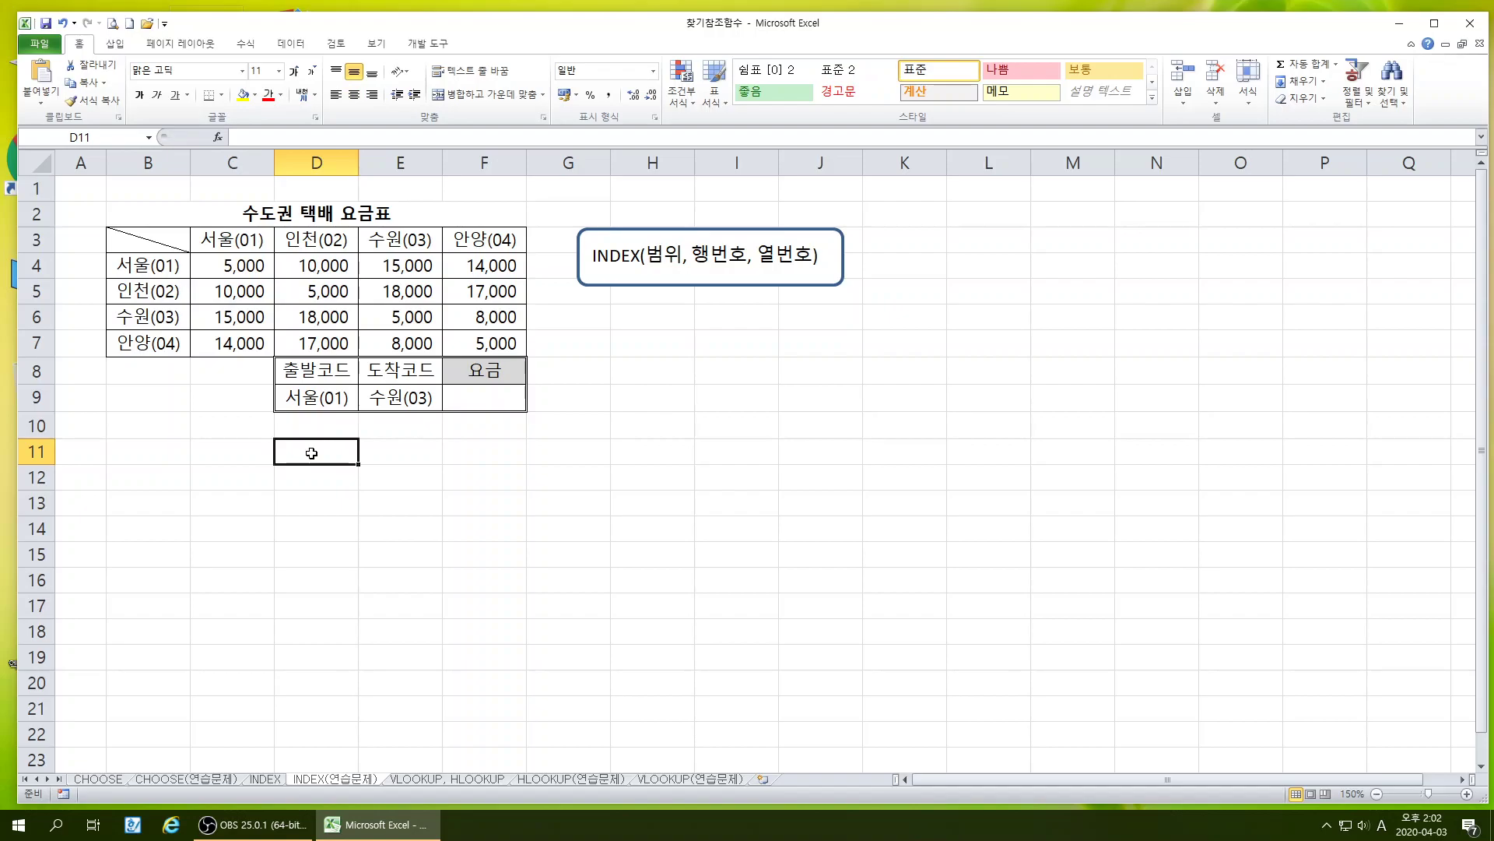
{"action": "left_click", "coordinate": [300, 400]}
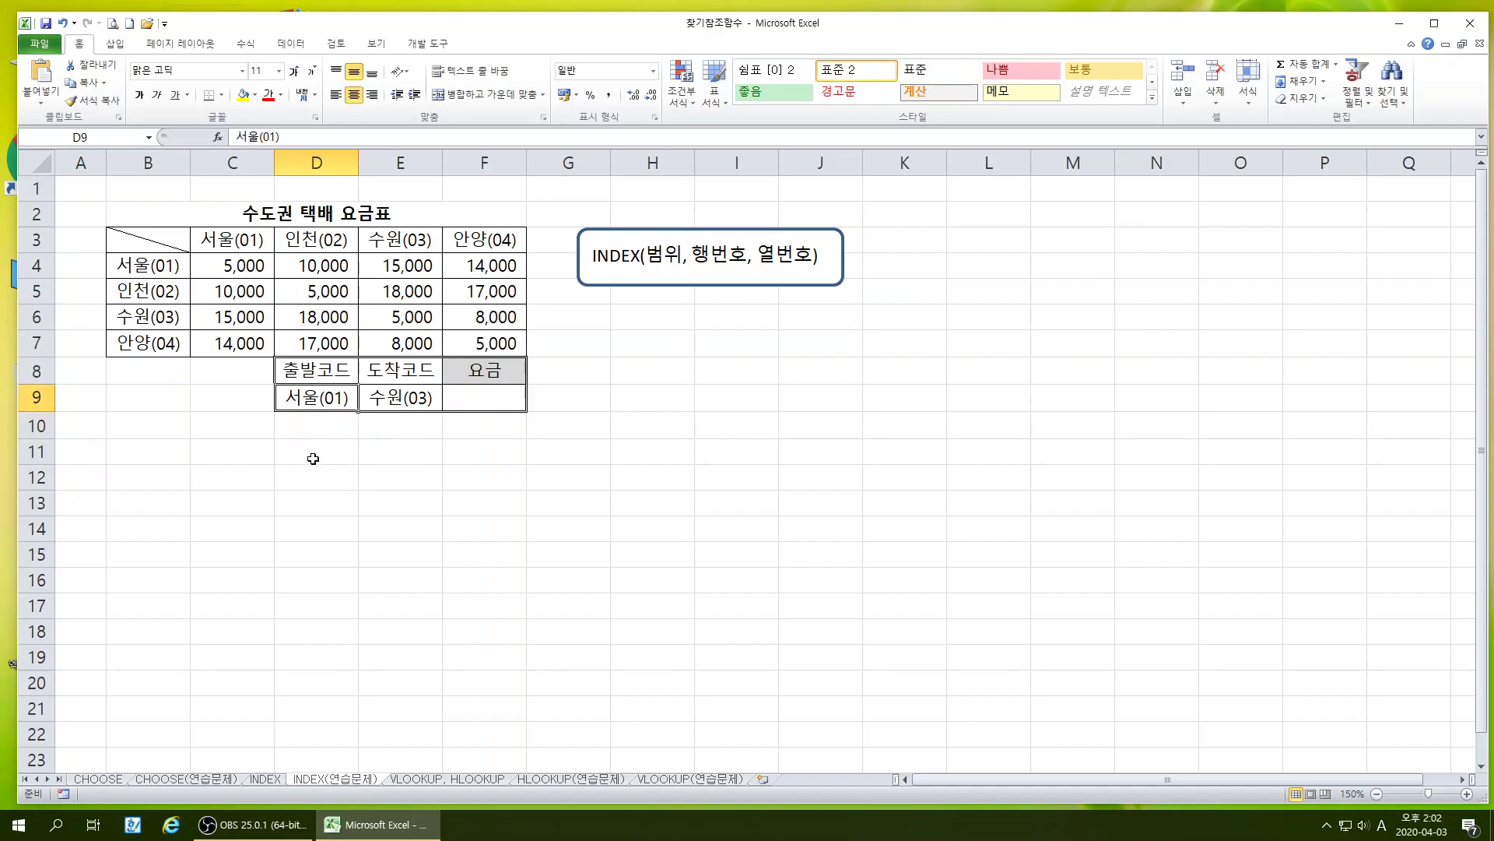
{"action": "left_click", "coordinate": [313, 459]}
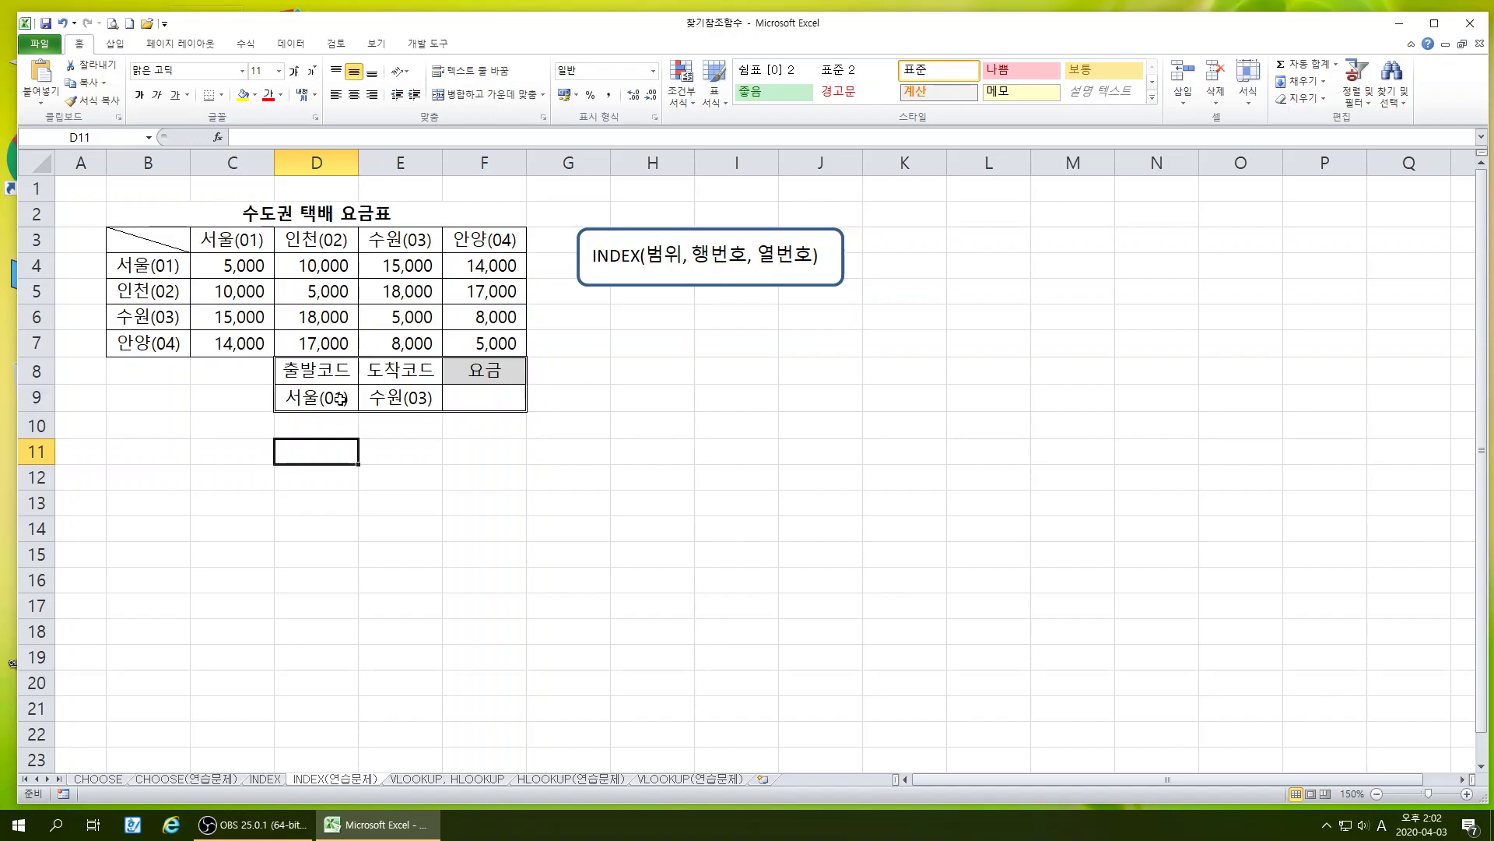
{"action": "left_click", "coordinate": [348, 475]}
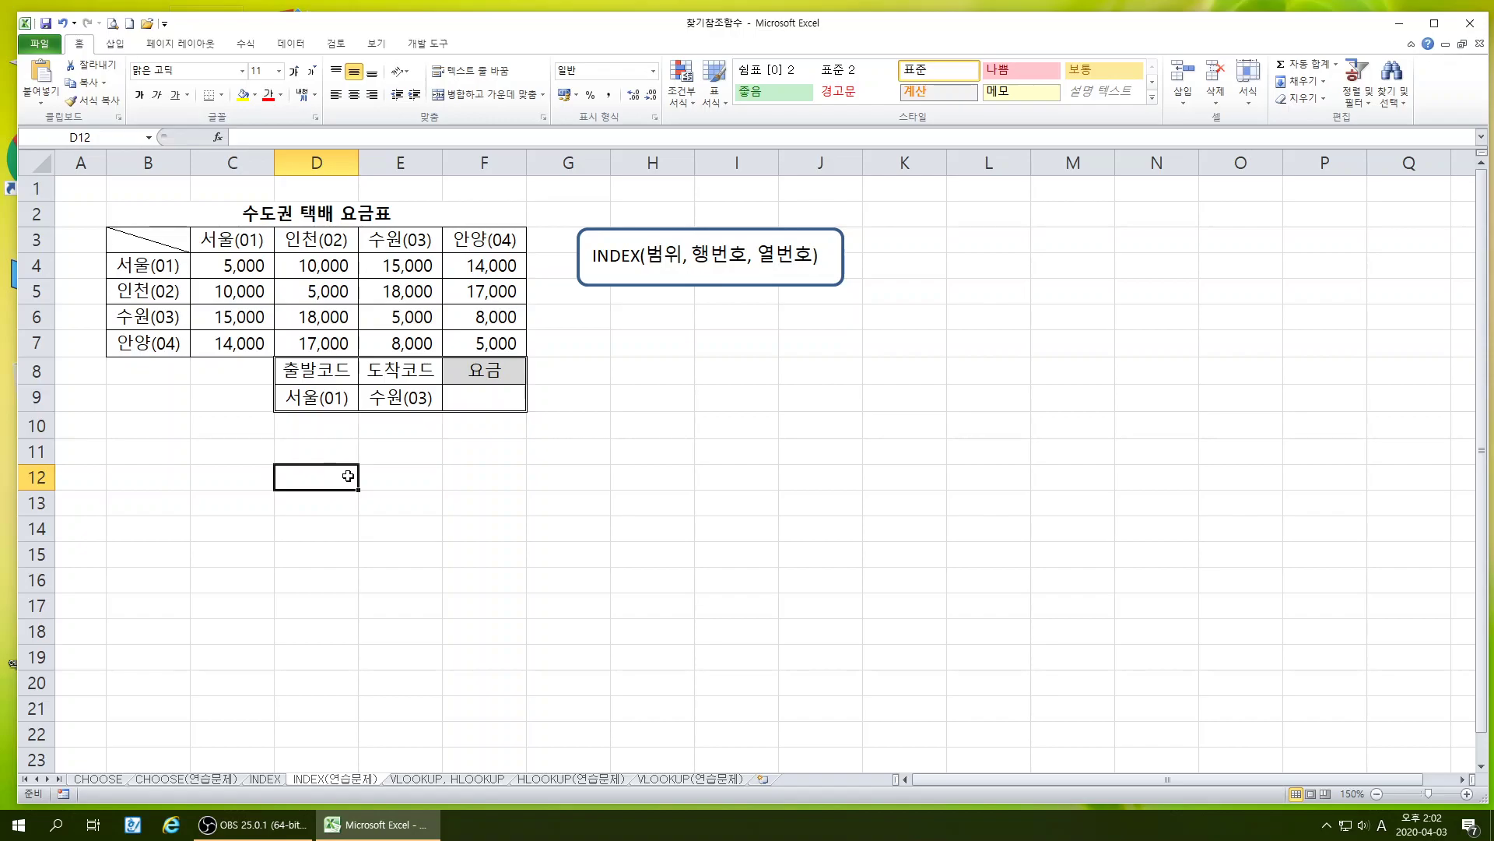
{"action": "left_click", "coordinate": [335, 398]}
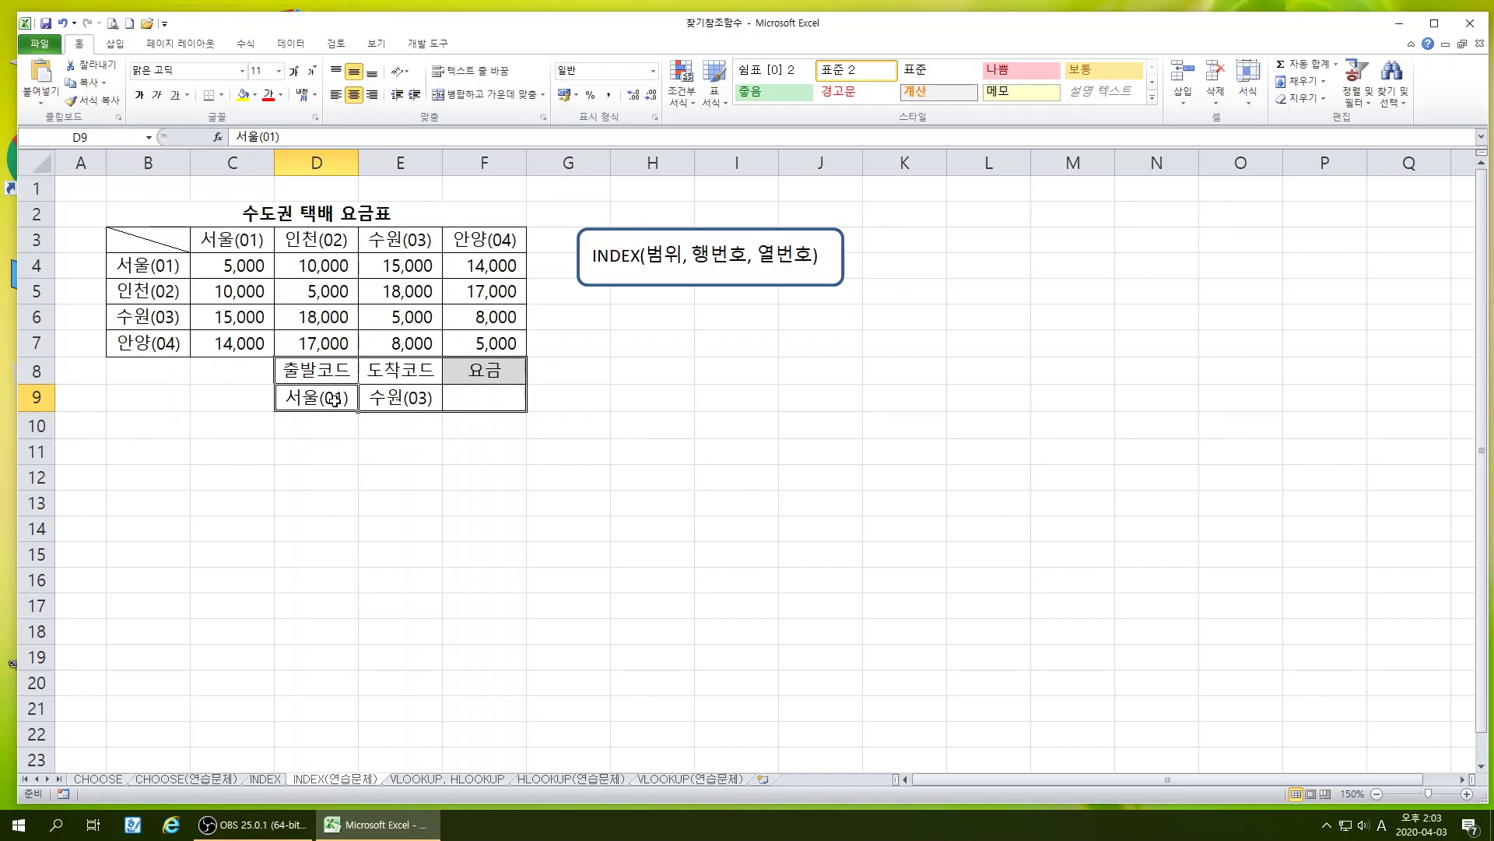
Write the syntax note MID(셀번지,시작위치,글자수) in H6 below the INDEX syntax box
{"action": "left_click", "coordinate": [626, 316]}
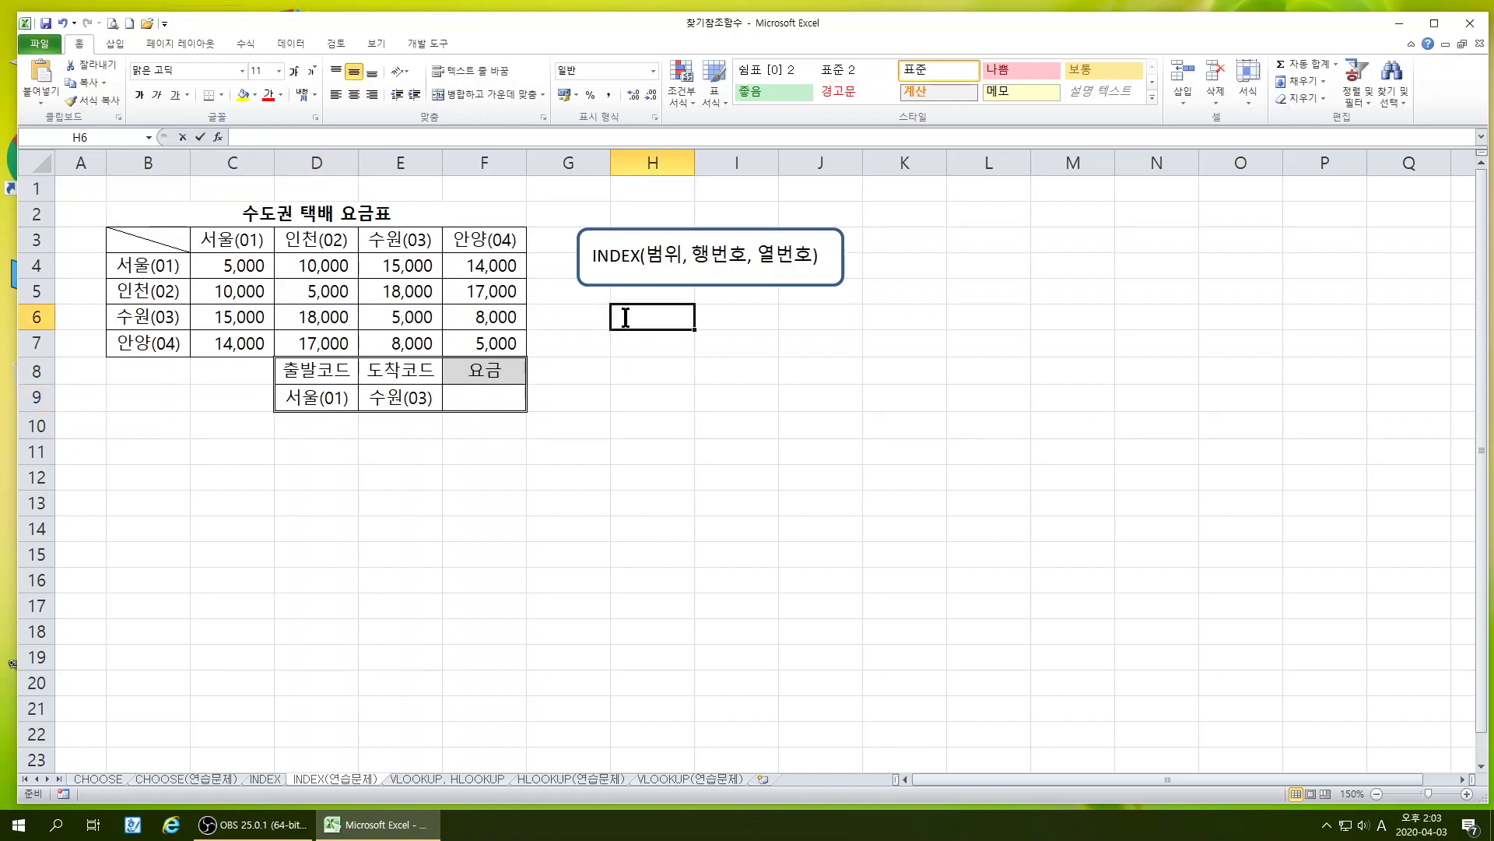
{"action": "type", "text": "MID"}
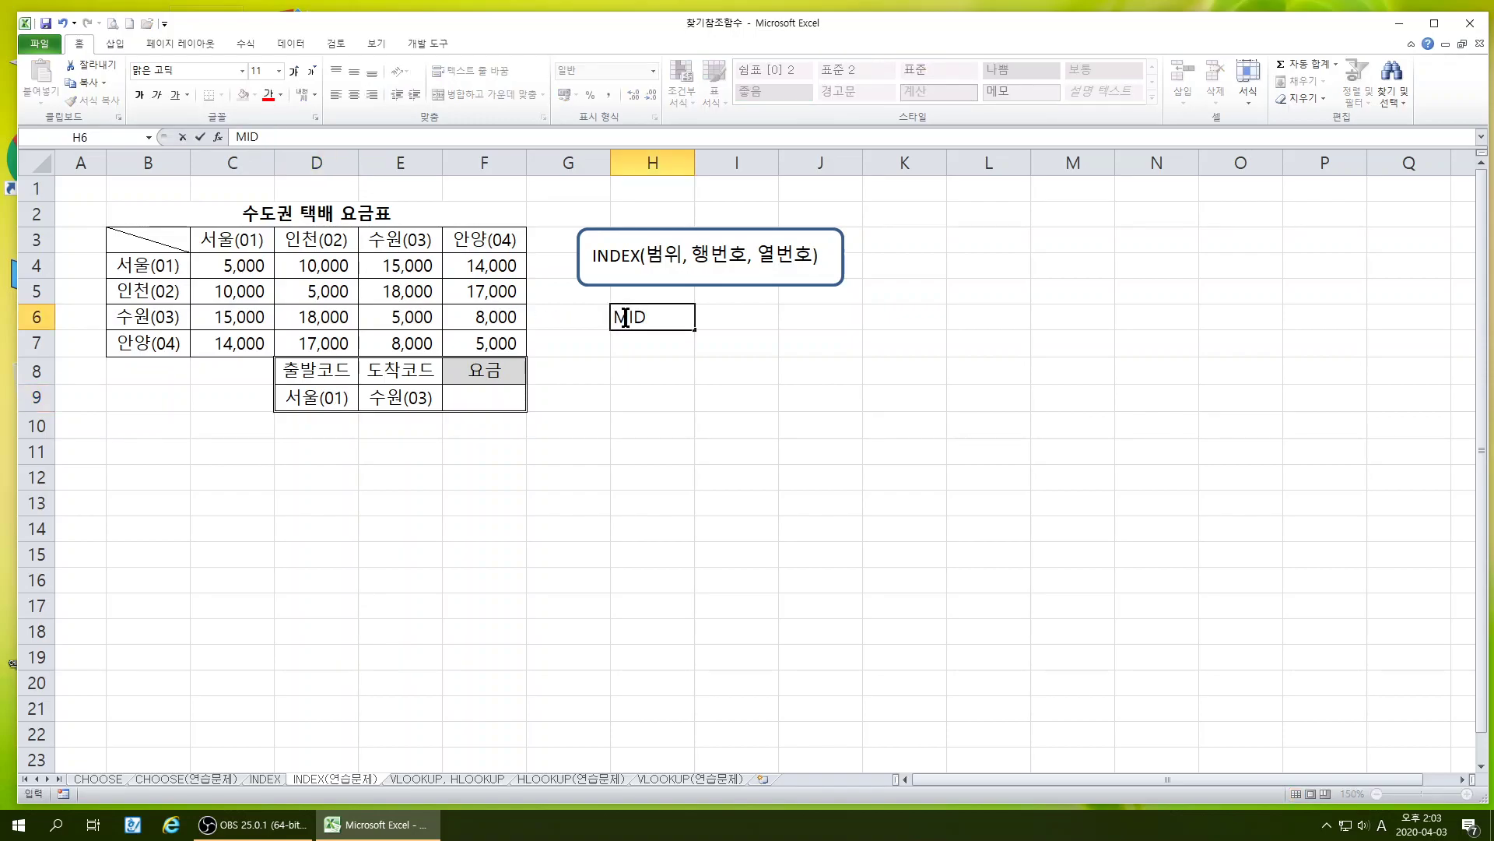
{"action": "type", "text": "(셀번지,시작위치"}
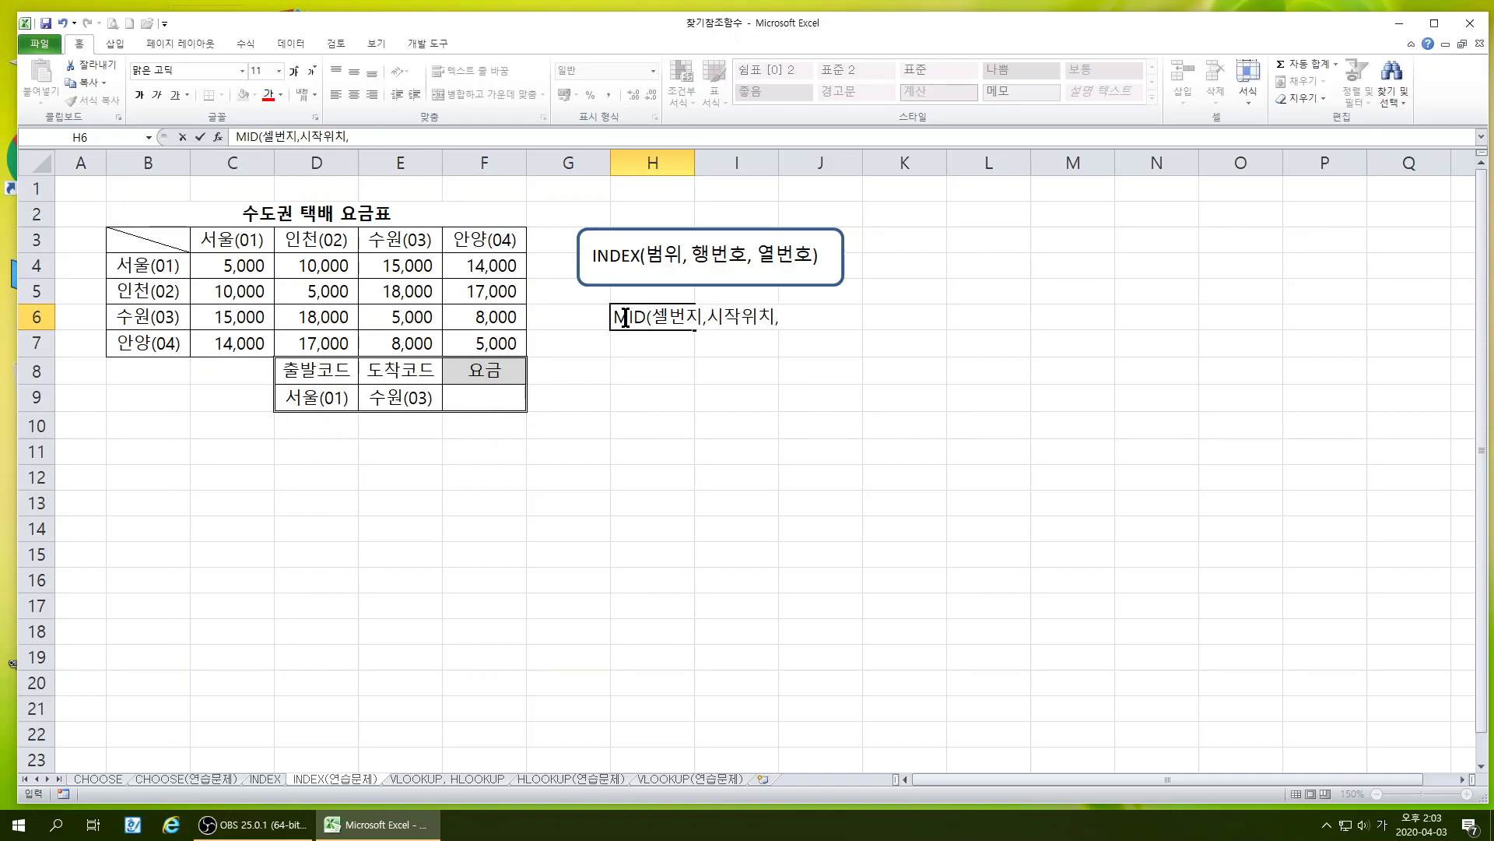
{"action": "type", "text": ",갯수"}
{"action": "type", "text": ")"}
{"action": "left_click", "coordinate": [806, 319]}
{"action": "key", "text": "Delete"}
{"action": "key", "text": "BackSpace"}
{"action": "type", "text": "글자수"}
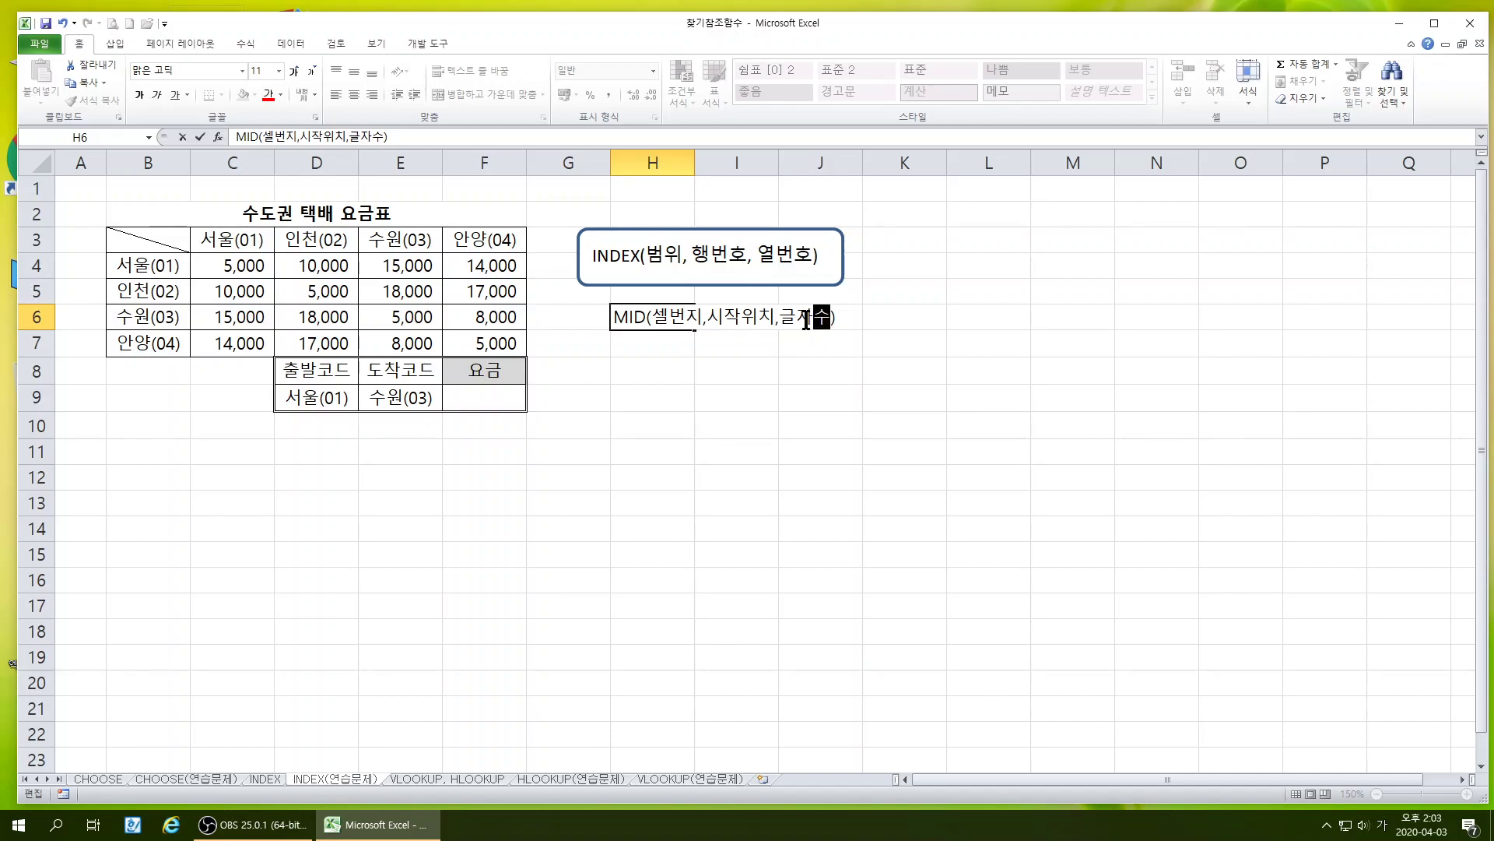
{"action": "left_click", "coordinate": [814, 426]}
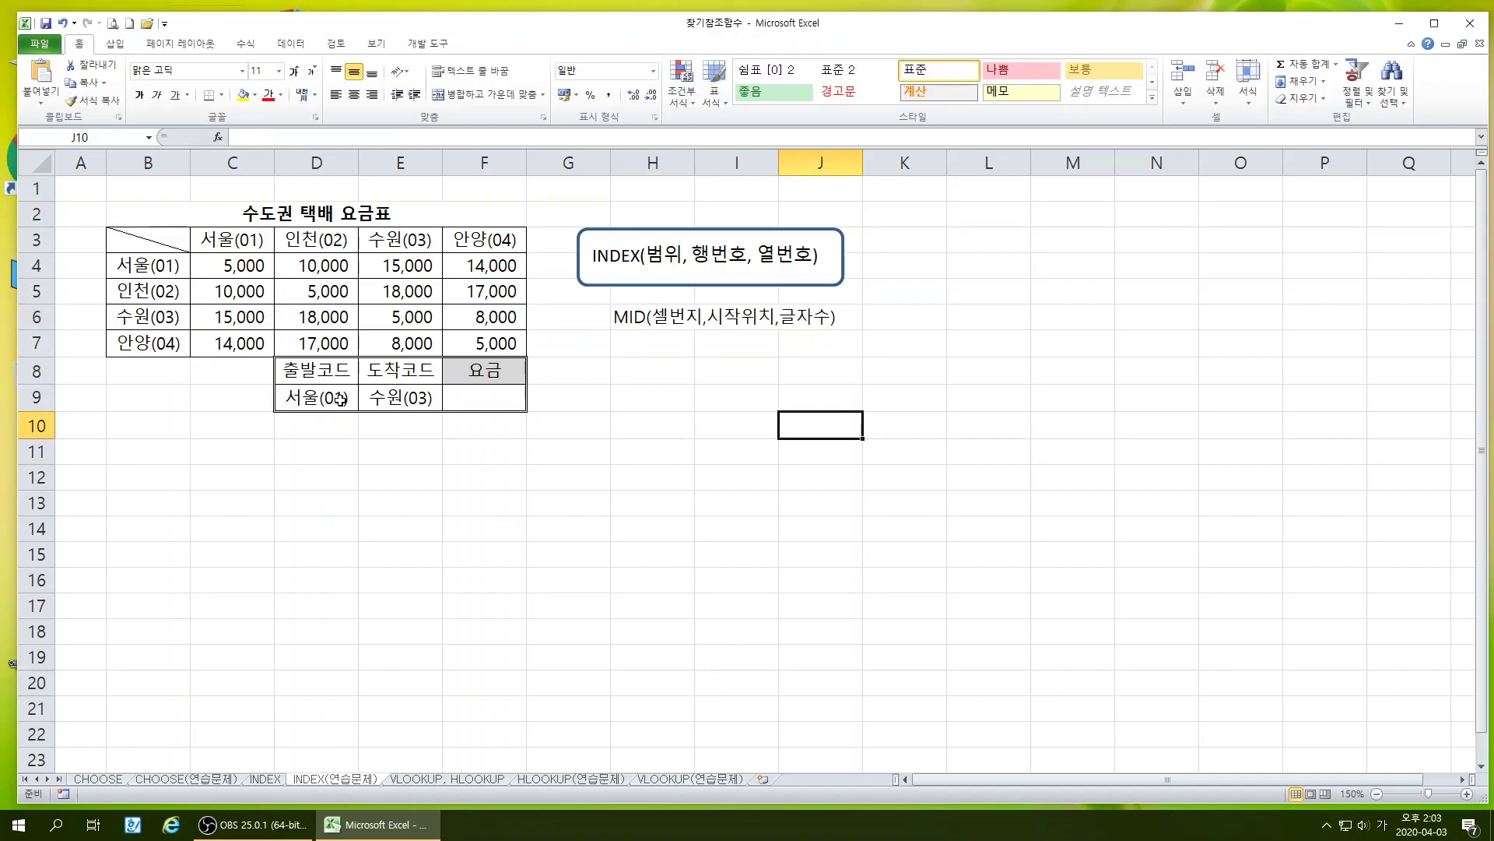
Start an example note in H7 beneath the MID syntax, reading MID() with empty arguments
{"action": "left_click", "coordinate": [624, 350]}
{"action": "type", "text": "ㅡㅑ"}
{"action": "key", "text": "BackSpace"}
{"action": "key", "text": "BackSpace"}
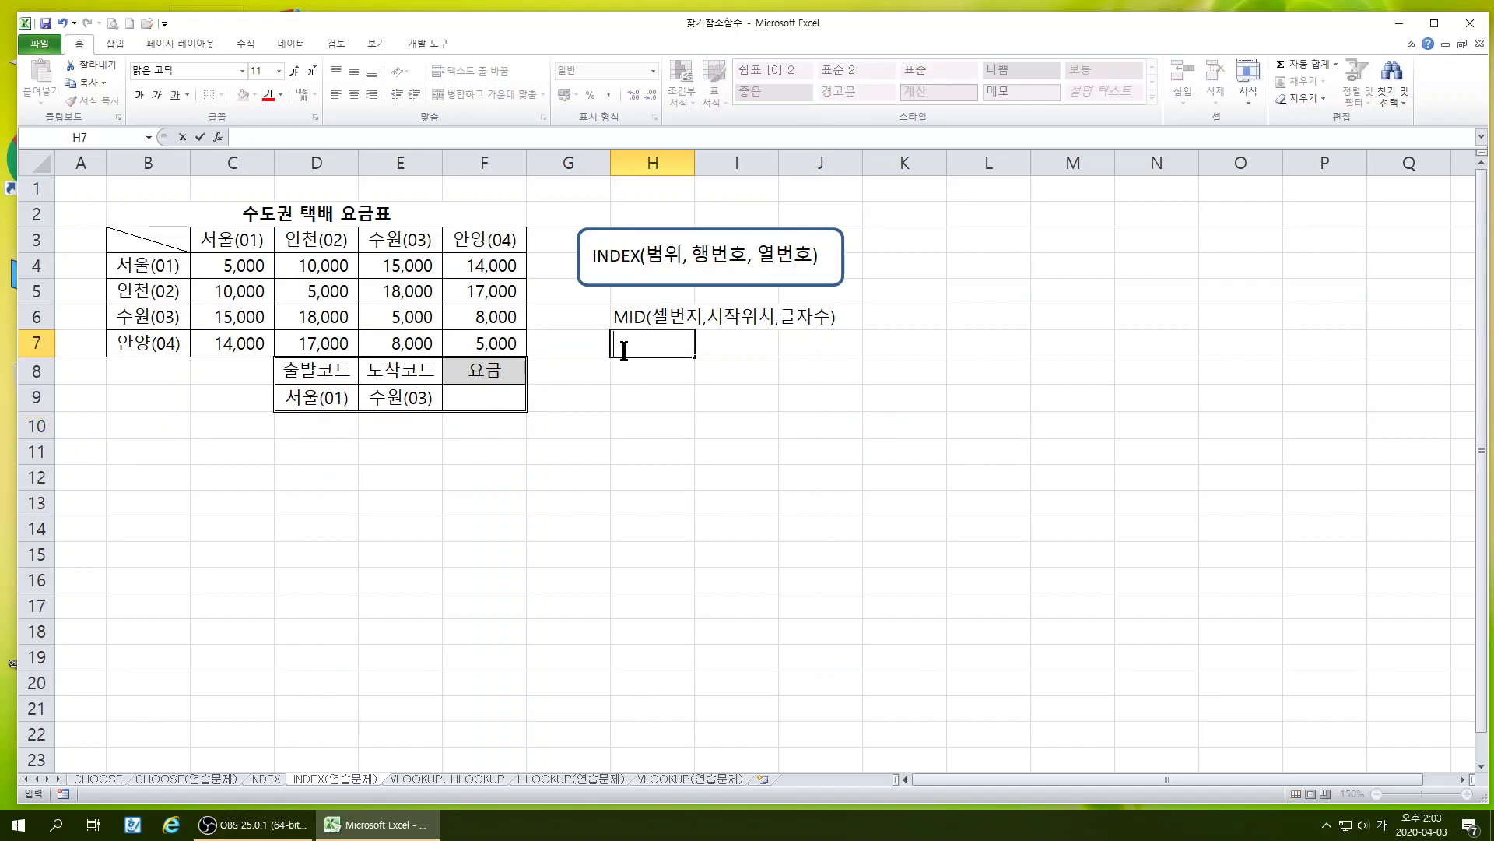
{"action": "key", "text": "Hangul"}
{"action": "type", "text": "MID(셀번지,시작위치,글자수"}
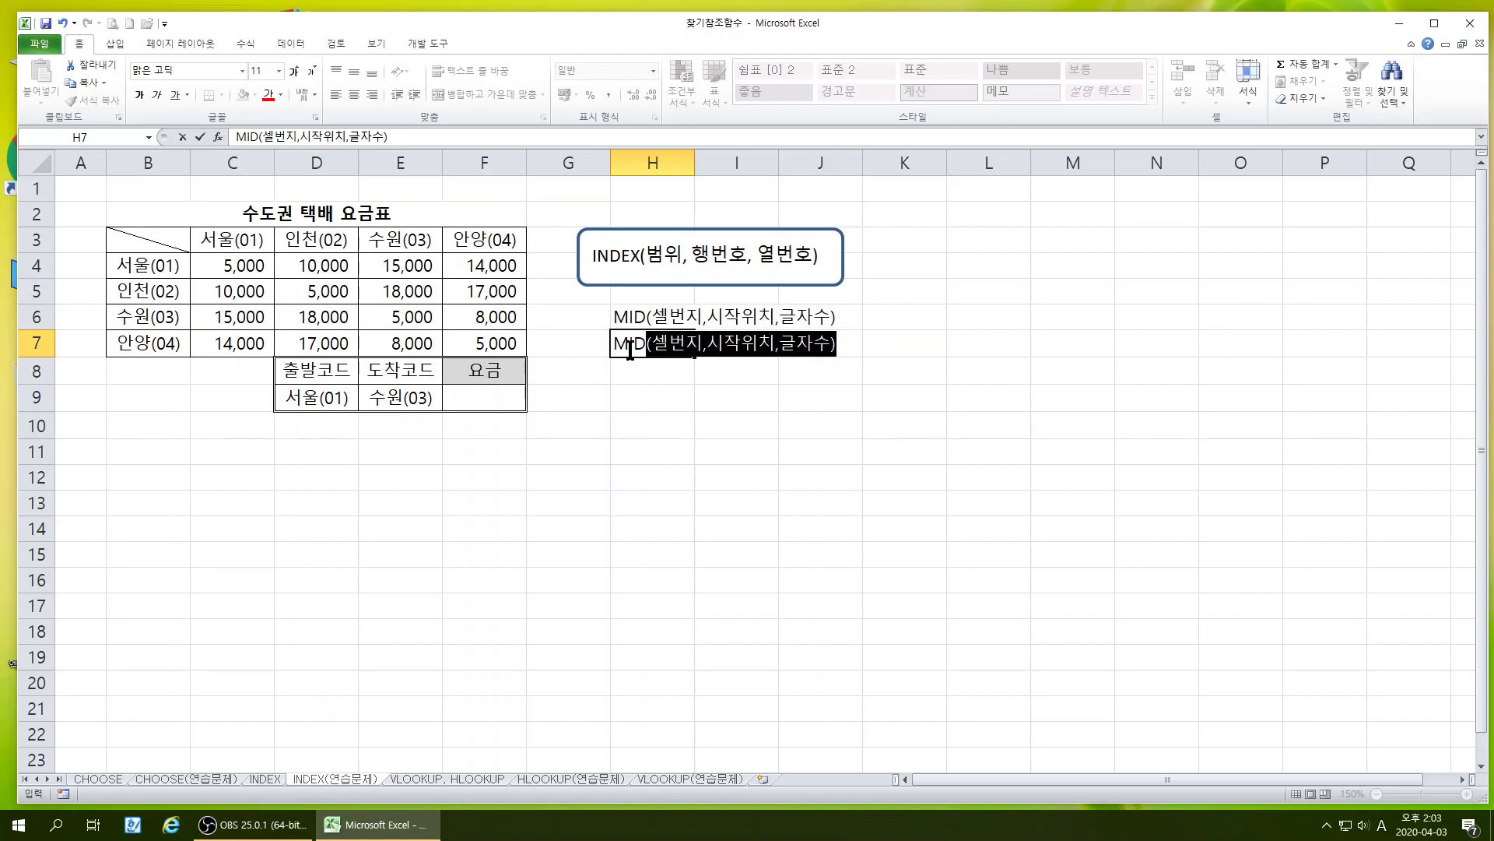
{"action": "left_click", "coordinate": [662, 342]}
{"action": "key", "text": "Delete"}
{"action": "key", "text": "Delete"}
{"action": "key", "text": "Delete"}
{"action": "key", "text": "Delete"}
{"action": "key", "text": "Delete"}
{"action": "key", "text": "Delete"}
{"action": "key", "text": "Delete"}
{"action": "key", "text": "Delete"}
{"action": "key", "text": "Delete"}
{"action": "key", "text": "Delete"}
{"action": "key", "text": "Delete"}
{"action": "key", "text": "Delete"}
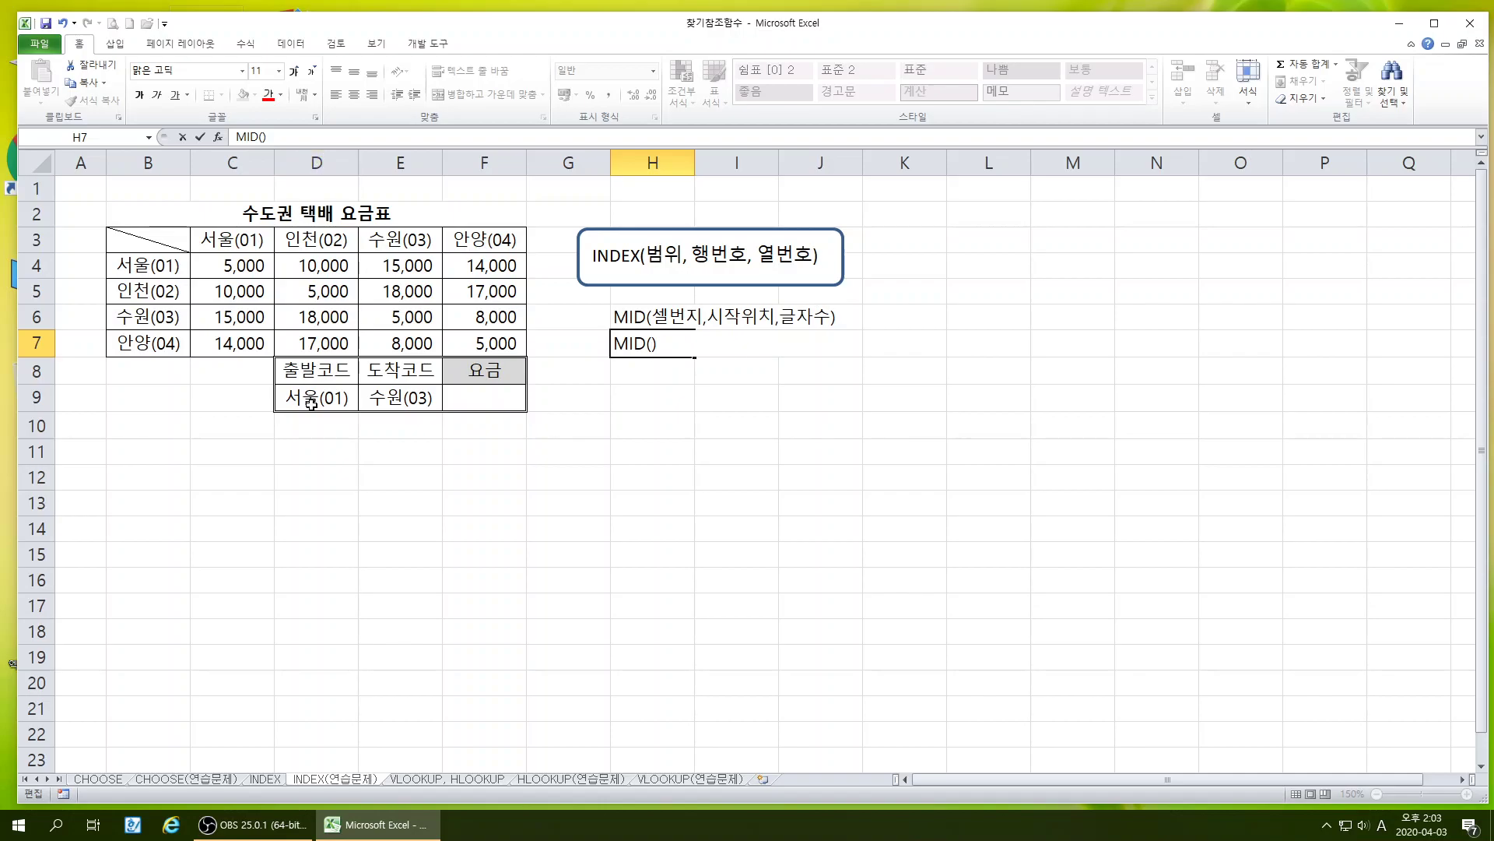
Fill in the H7 example note with D9, 4 and 2, spacing them to line up under the MID arguments
{"action": "type", "text": "D9,"}
{"action": "left_click", "coordinate": [647, 343]}
{"action": "left_click", "coordinate": [710, 344]}
{"action": "type", "text": "4           2)"}
{"action": "left_click", "coordinate": [786, 519]}
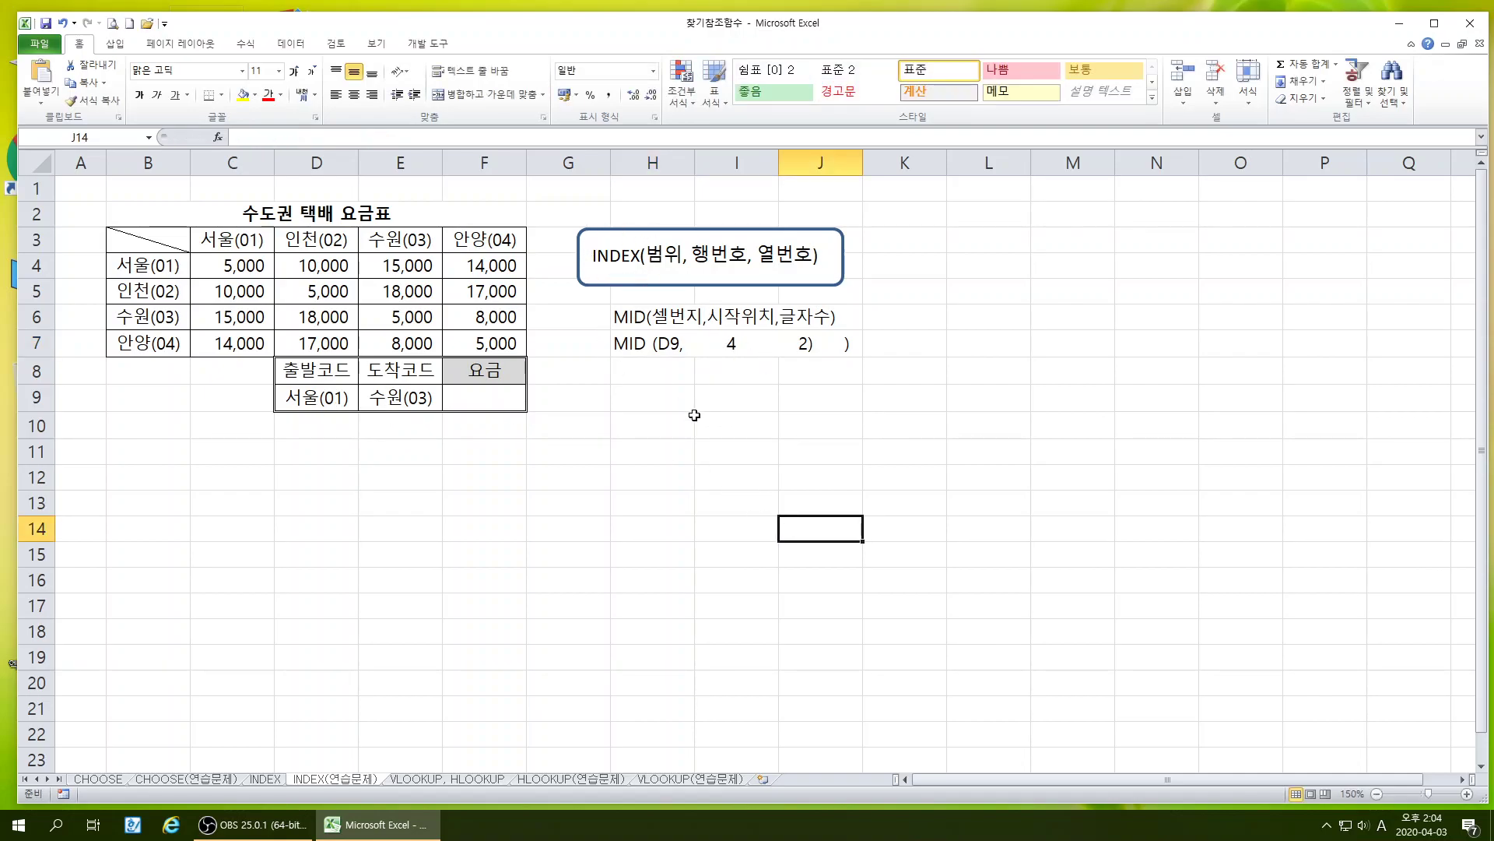
Check the fee range C4:F7 and start an INDEX note in H9 reading INDEX(C4:F7,
{"action": "left_click_drag", "start_coordinate": [237, 263], "coordinate": [493, 339]}
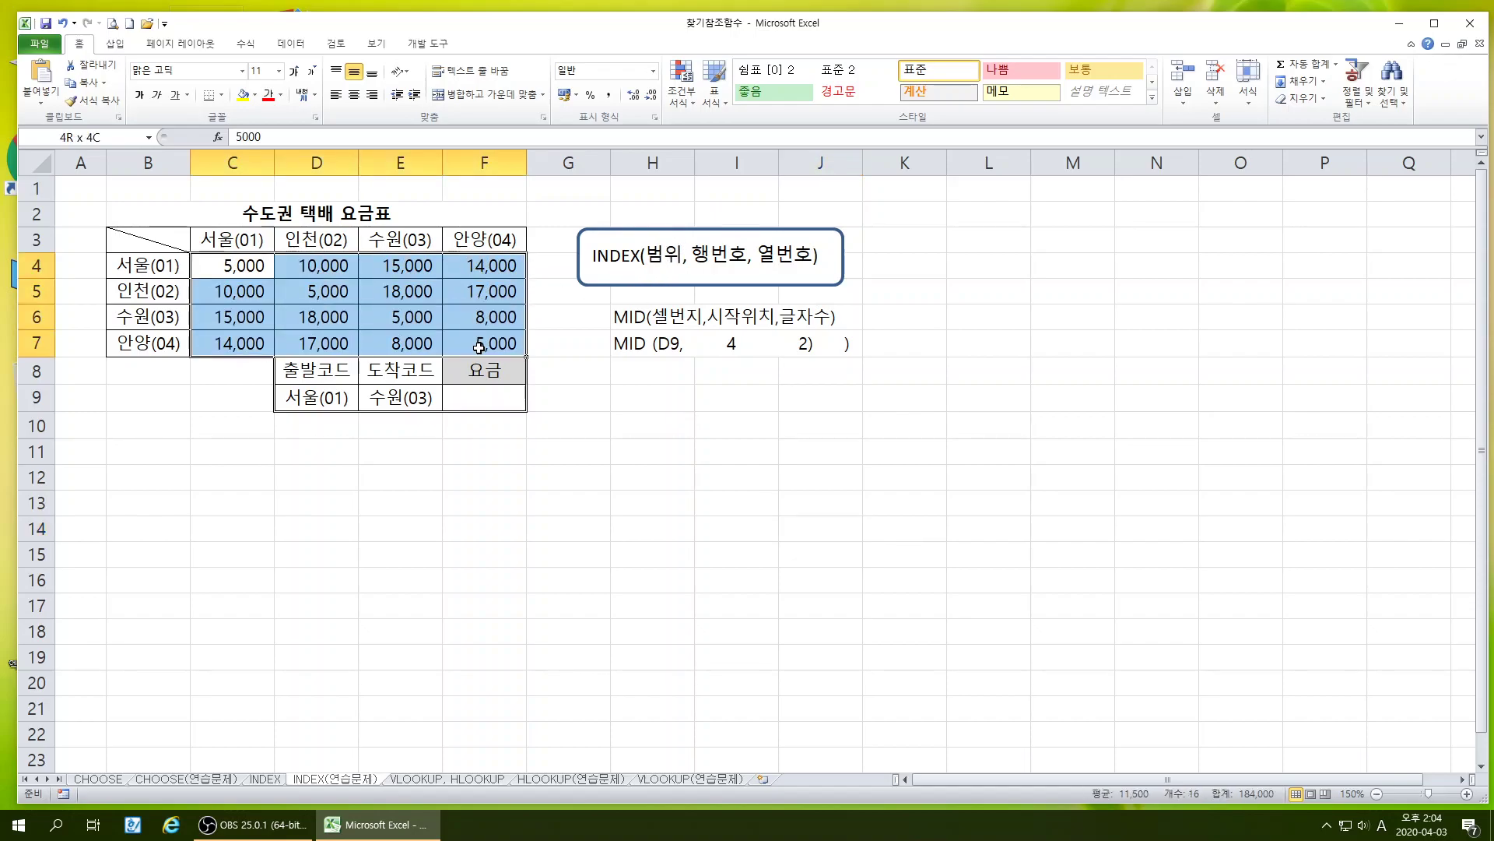
{"action": "left_click", "coordinate": [646, 401]}
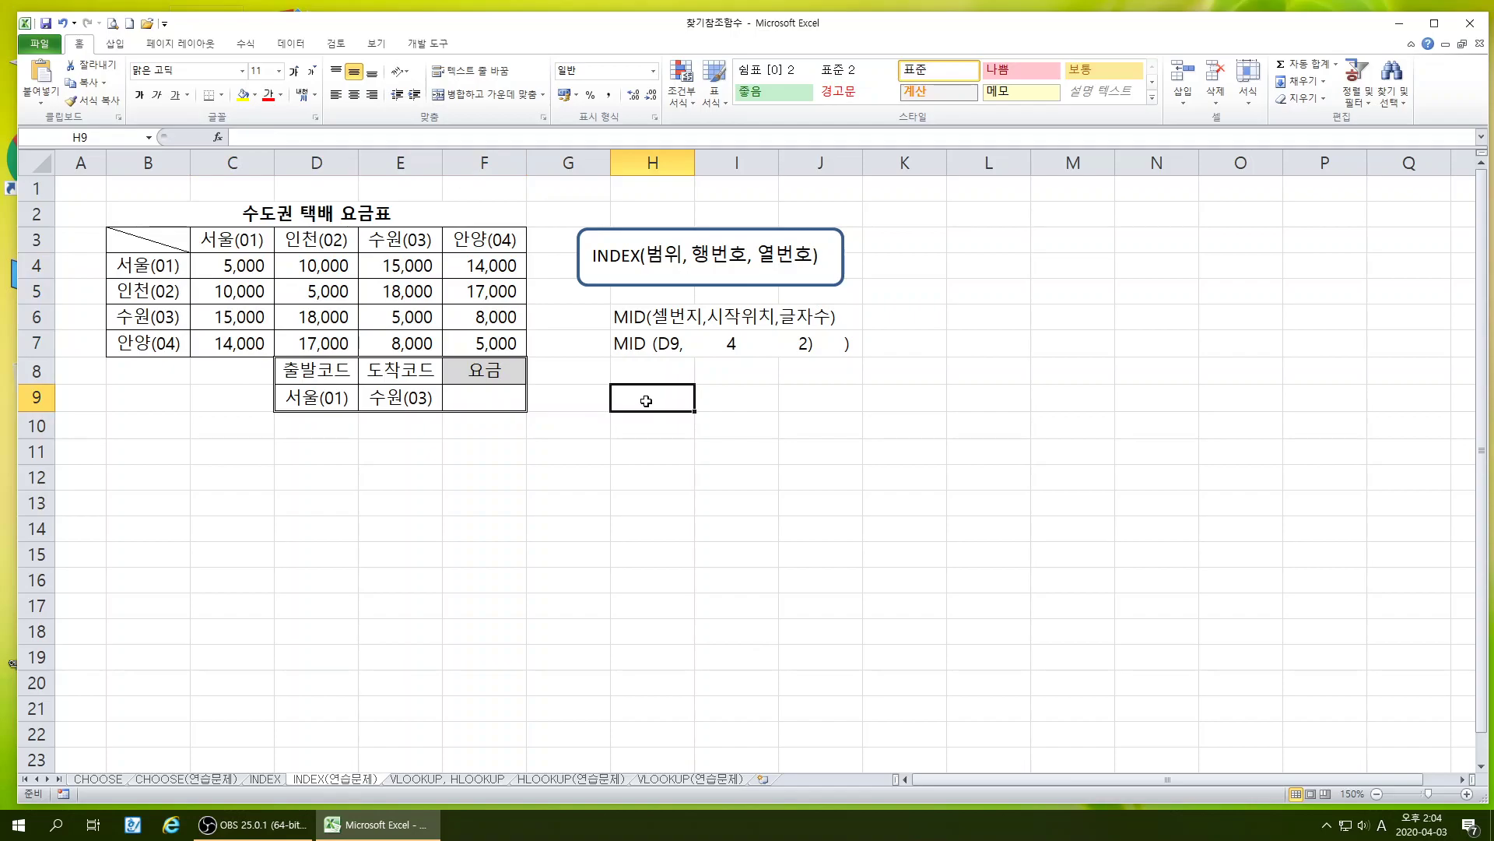
{"action": "type", "text": "INDEX"}
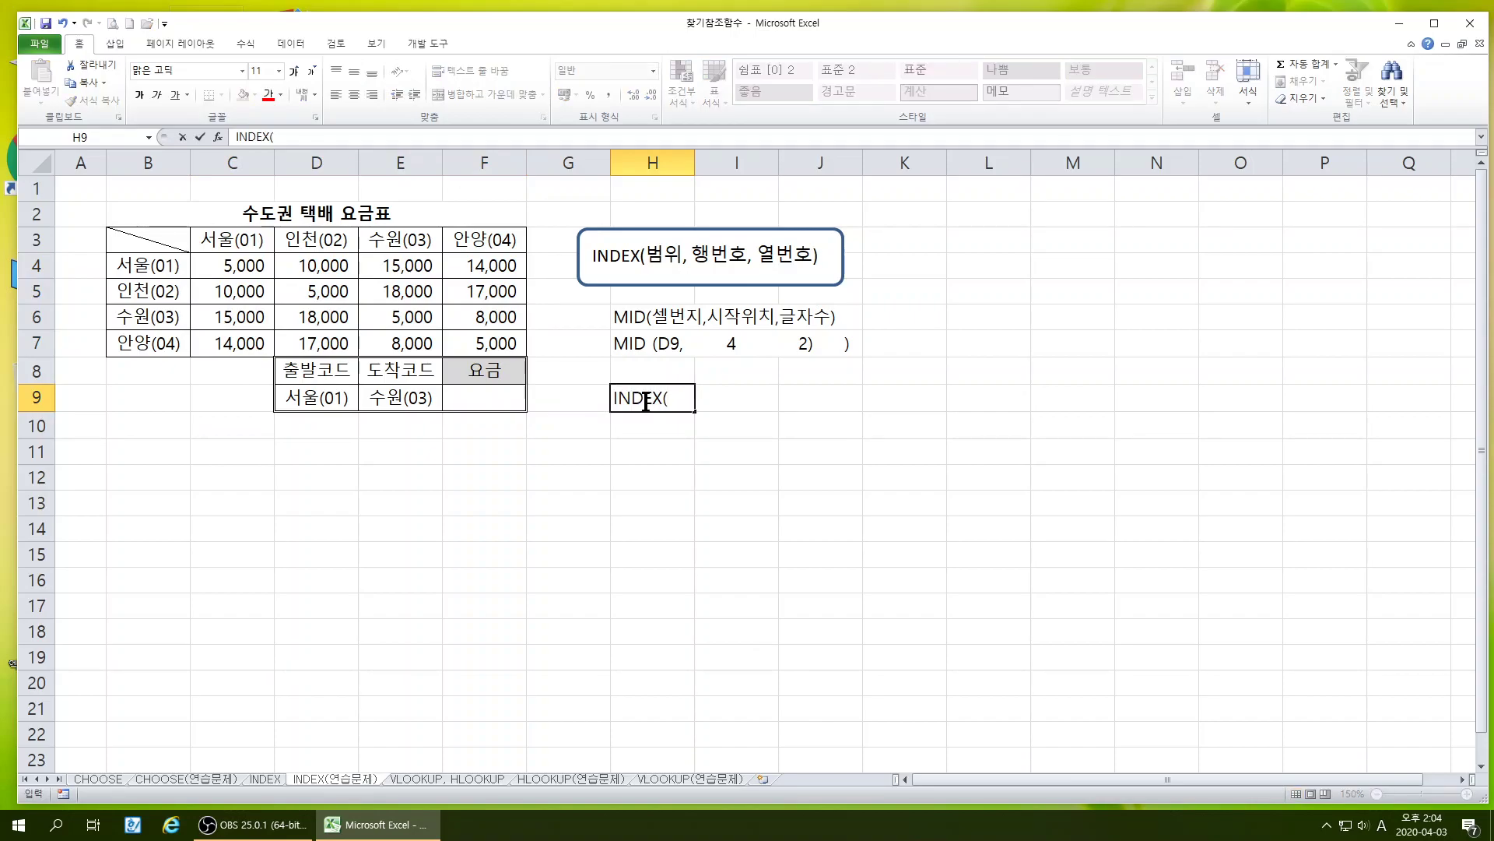
{"action": "type", "text": "(C4:F7,"}
Underline the C4:F7 range text within the INDEX note in H9
{"action": "left_click_drag", "start_coordinate": [668, 398], "coordinate": [709, 407]}
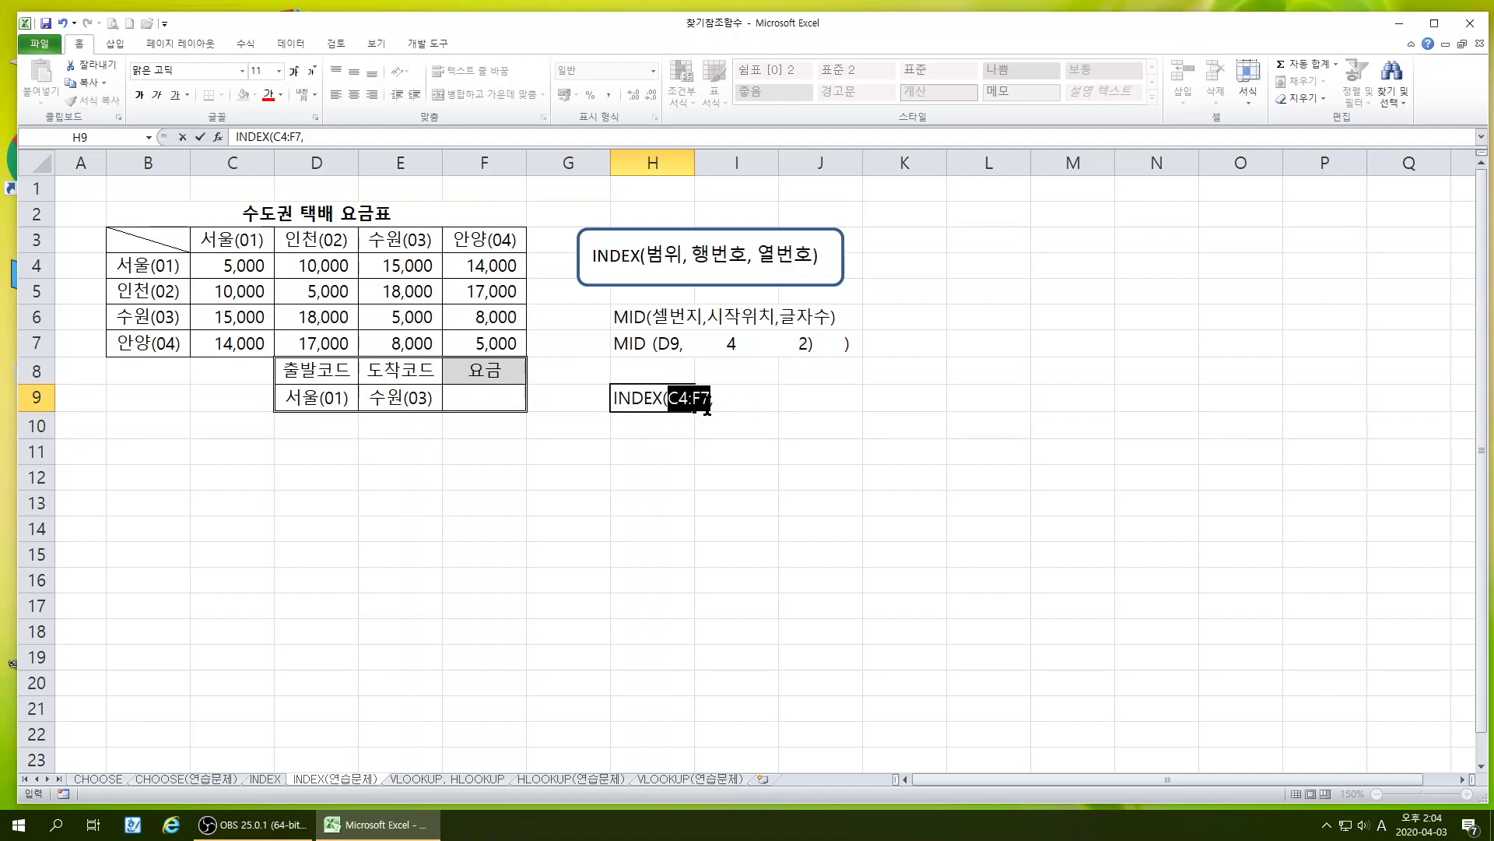
{"action": "left_click", "coordinate": [176, 95]}
{"action": "left_click", "coordinate": [787, 510]}
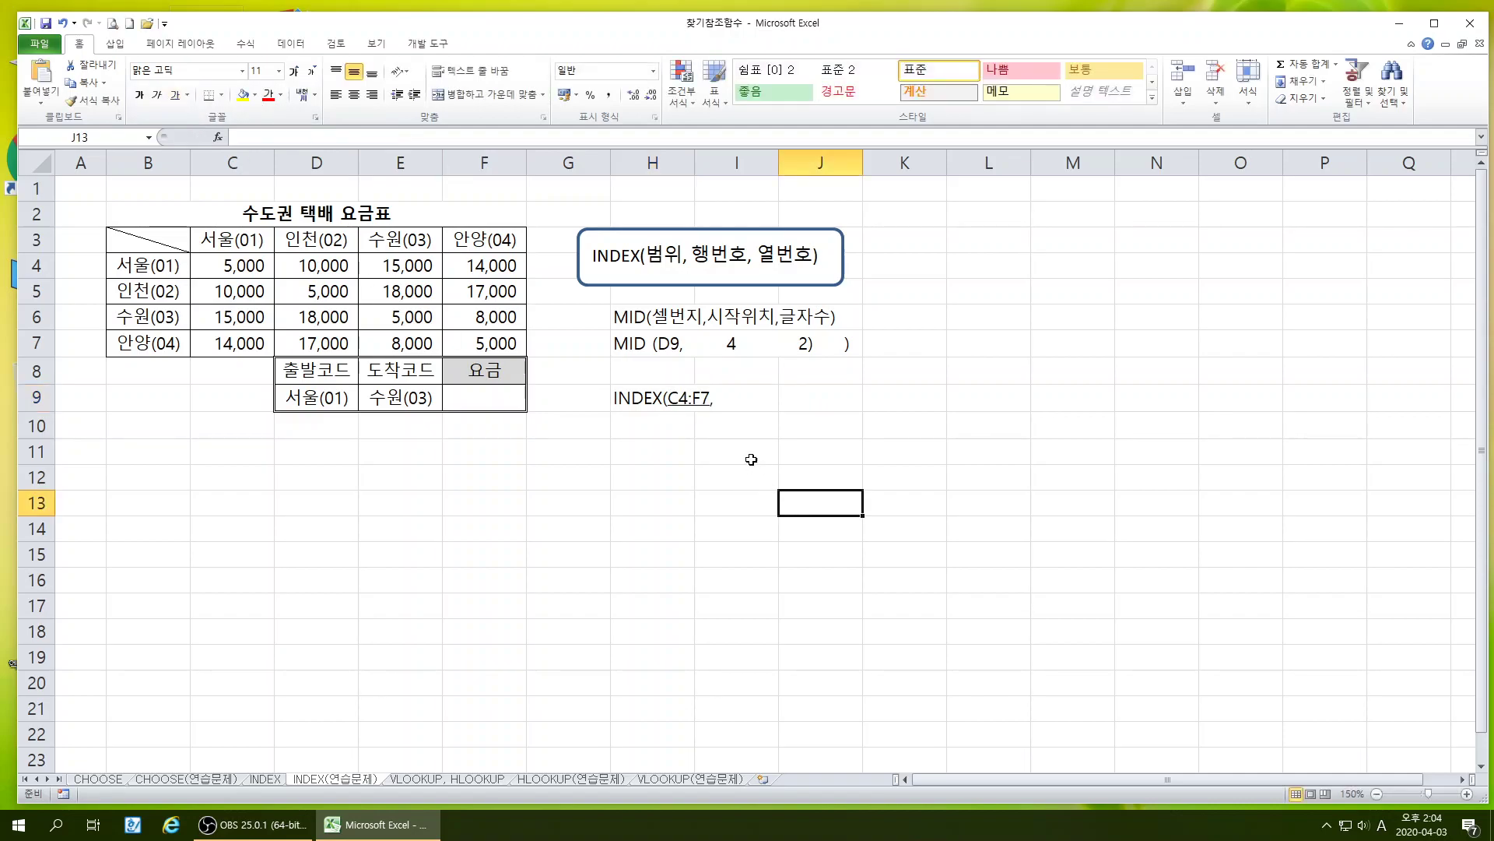
Extend the INDEX note in H9 with MID(D9,4,2), as its row-number argument
{"action": "left_click", "coordinate": [725, 399]}
{"action": "double_click", "coordinate": [644, 398]}
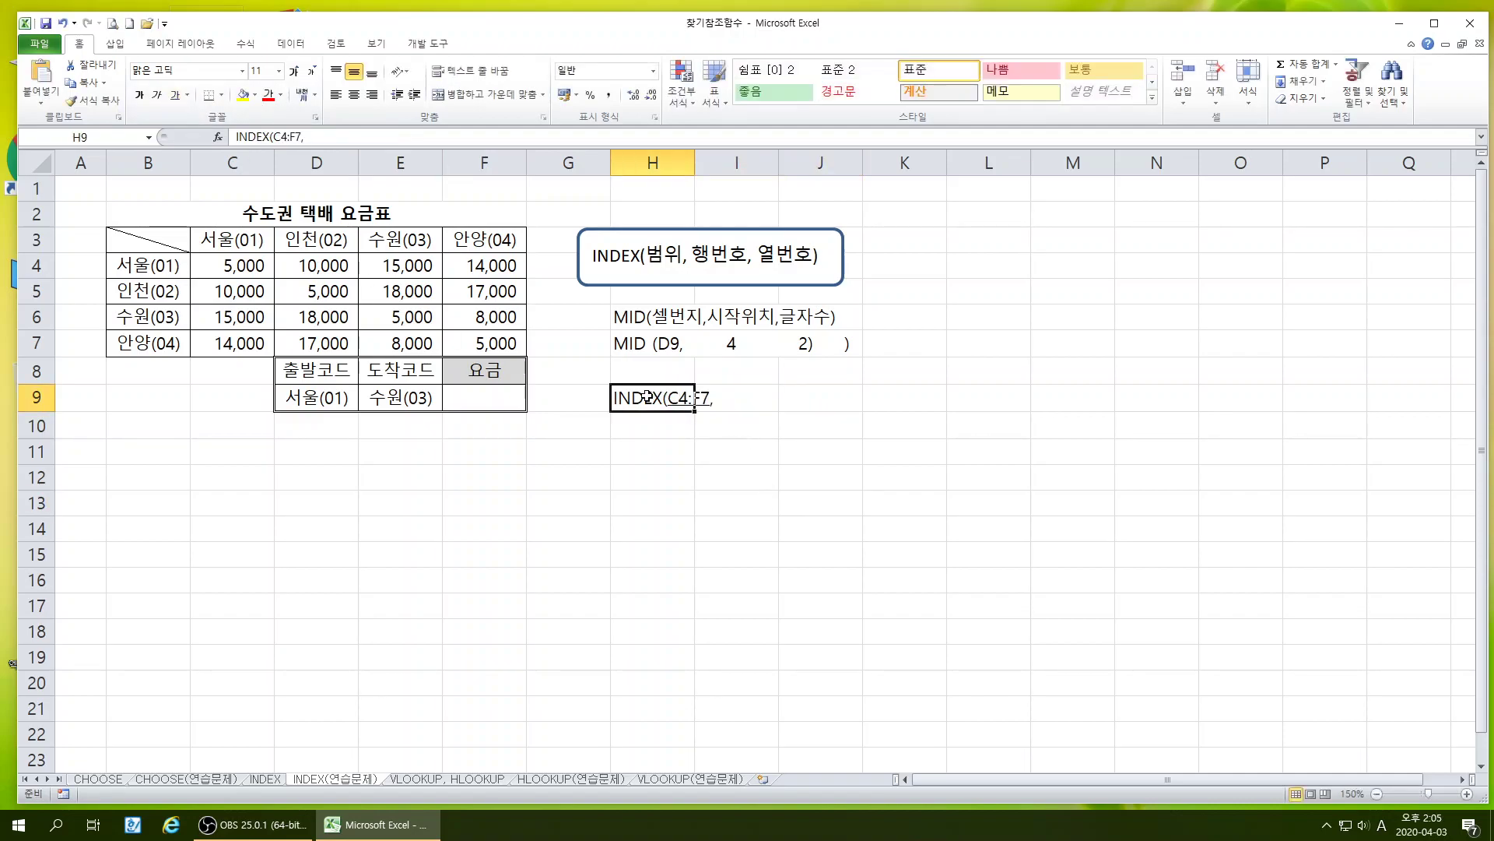
{"action": "key", "text": "End"}
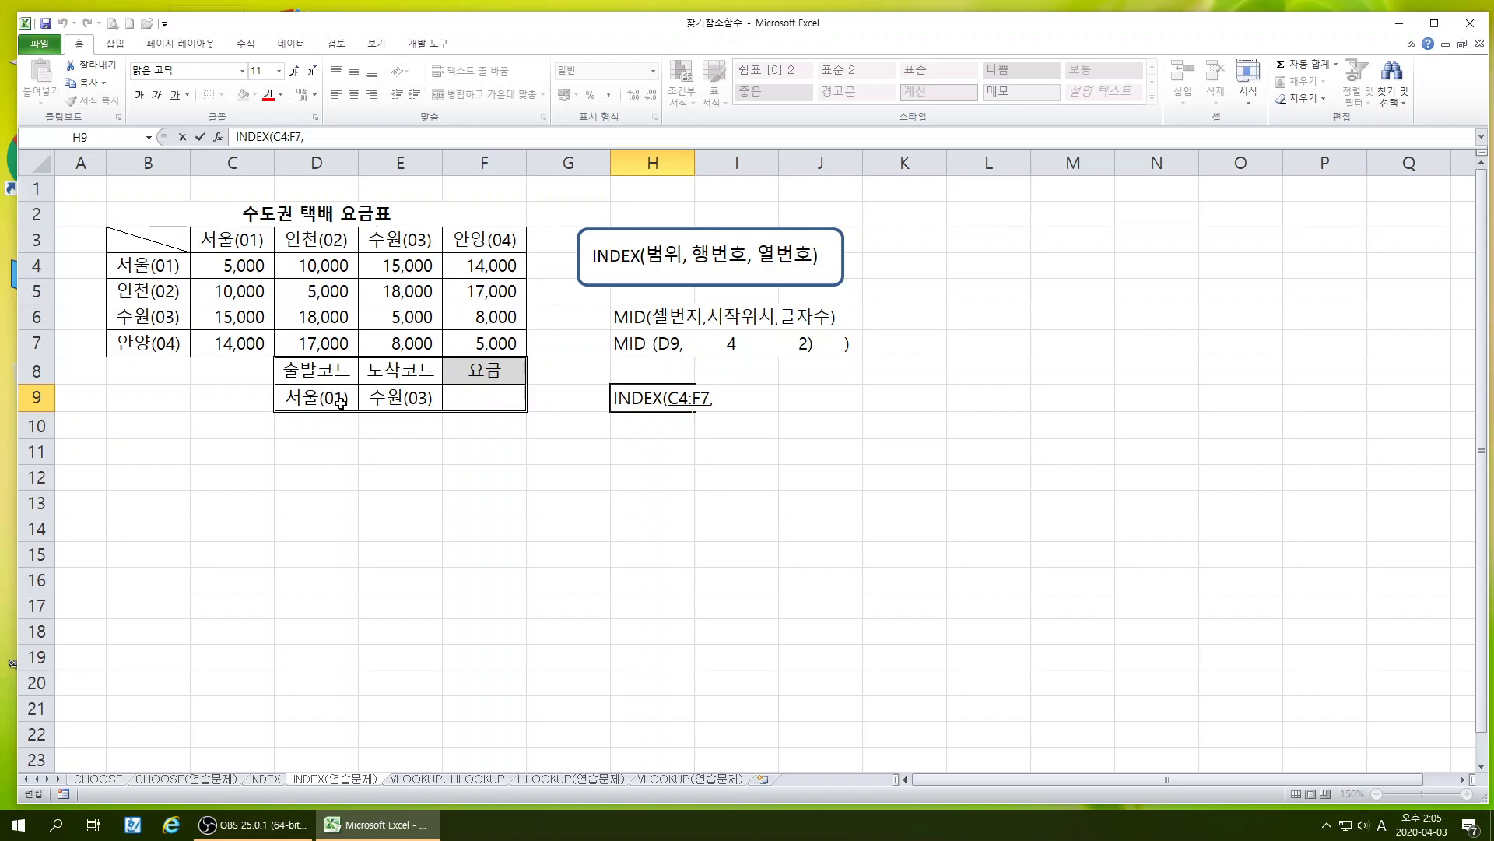
{"action": "type", "text": "MID"}
{"action": "type", "text": "(D9,4,2),"}
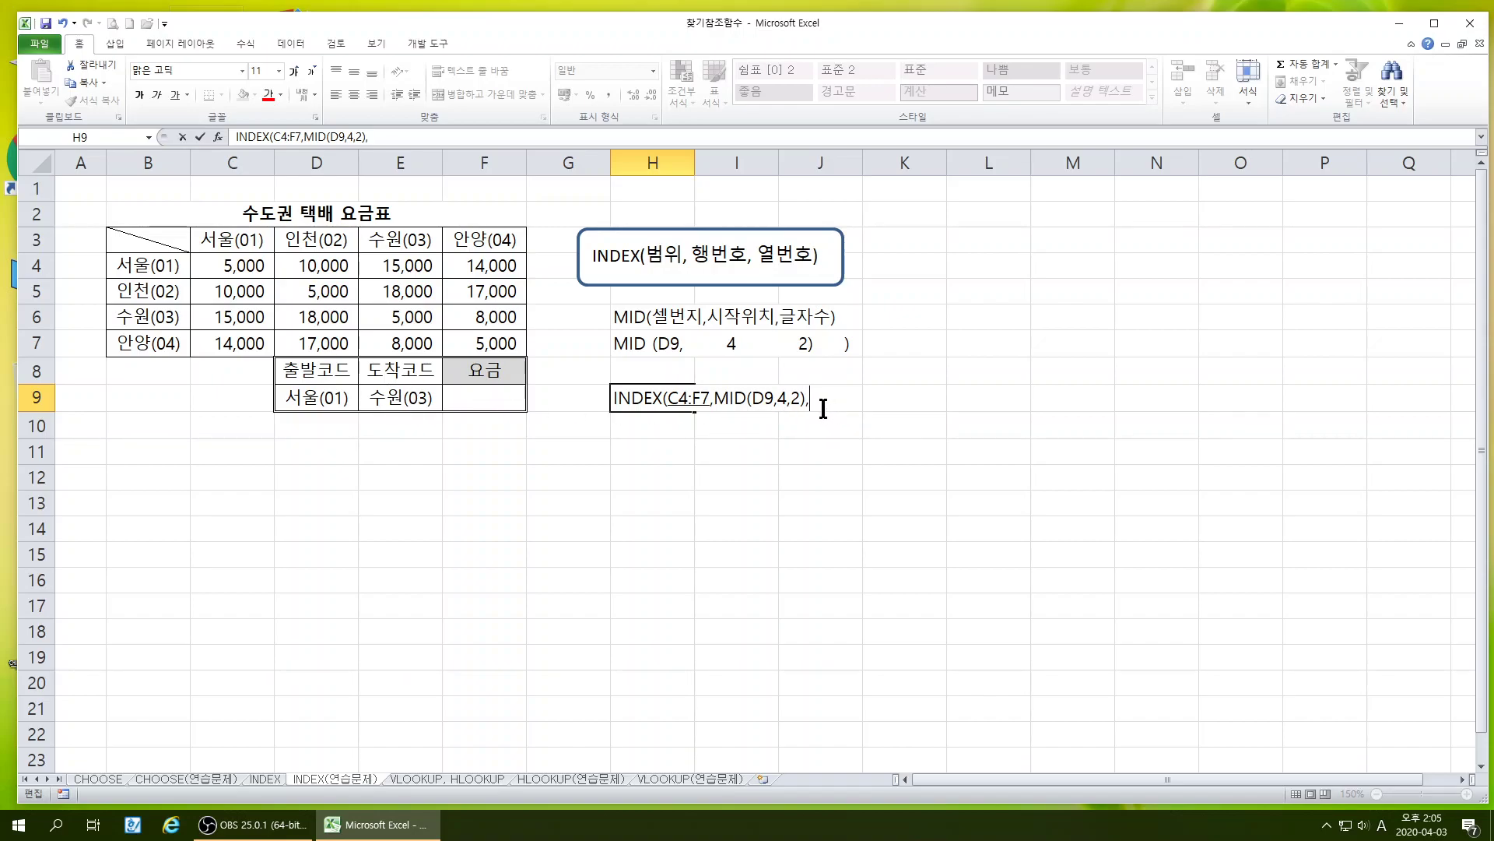
Complete the INDEX note in H9 with MID(E9,4,2)) as the column-number argument
{"action": "type", "text": "MID(E"}
{"action": "left_click", "coordinate": [411, 398]}
{"action": "type", "text": ",4,2))"}
{"action": "key", "text": "Return"}
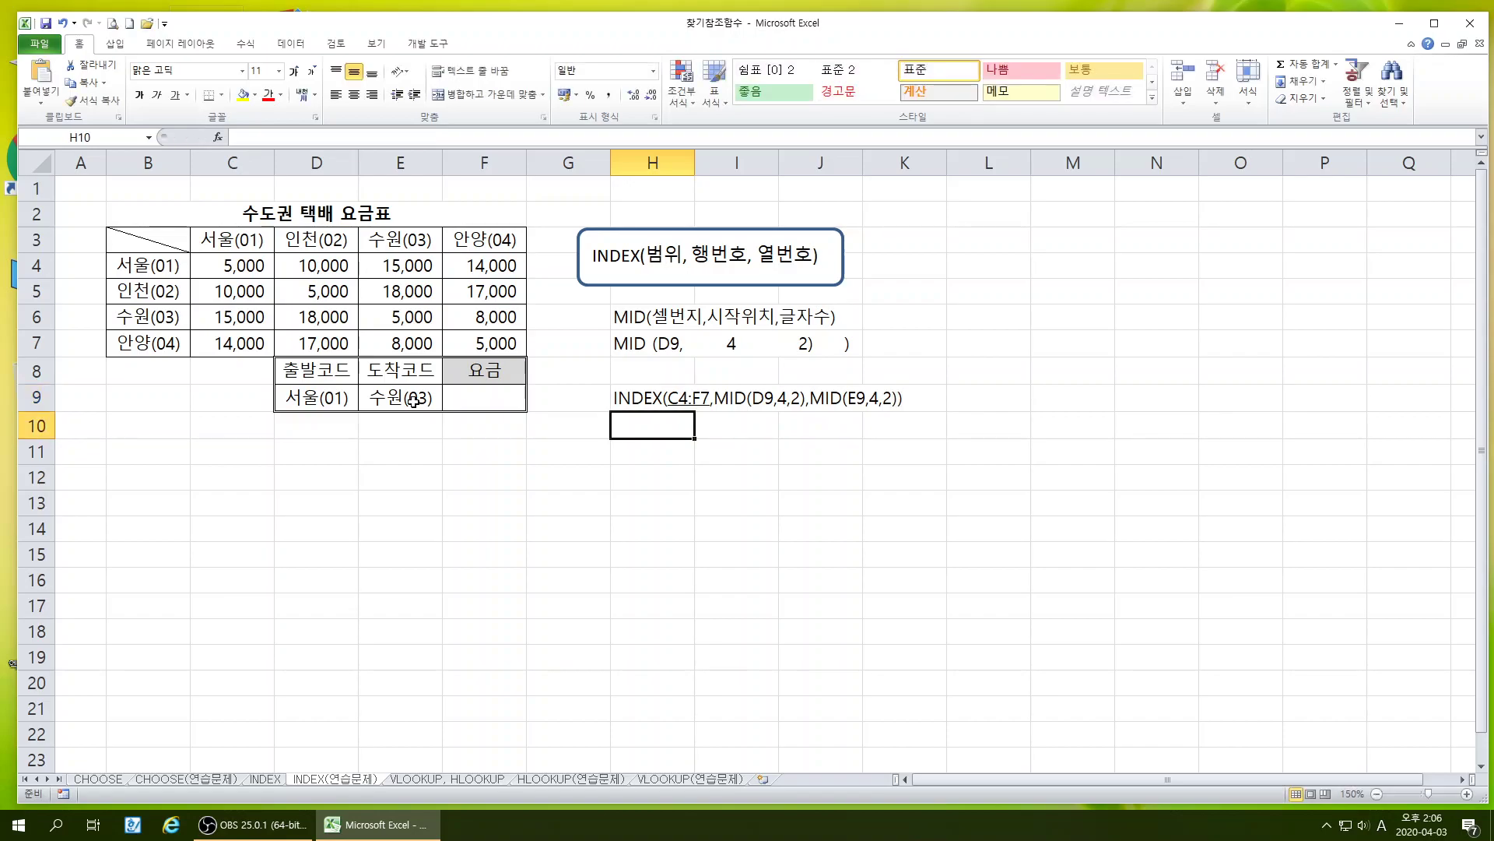
Examine the numeric part inside the 출발코드 in D9 and the 도착코드 in E9
{"action": "left_click", "coordinate": [340, 401]}
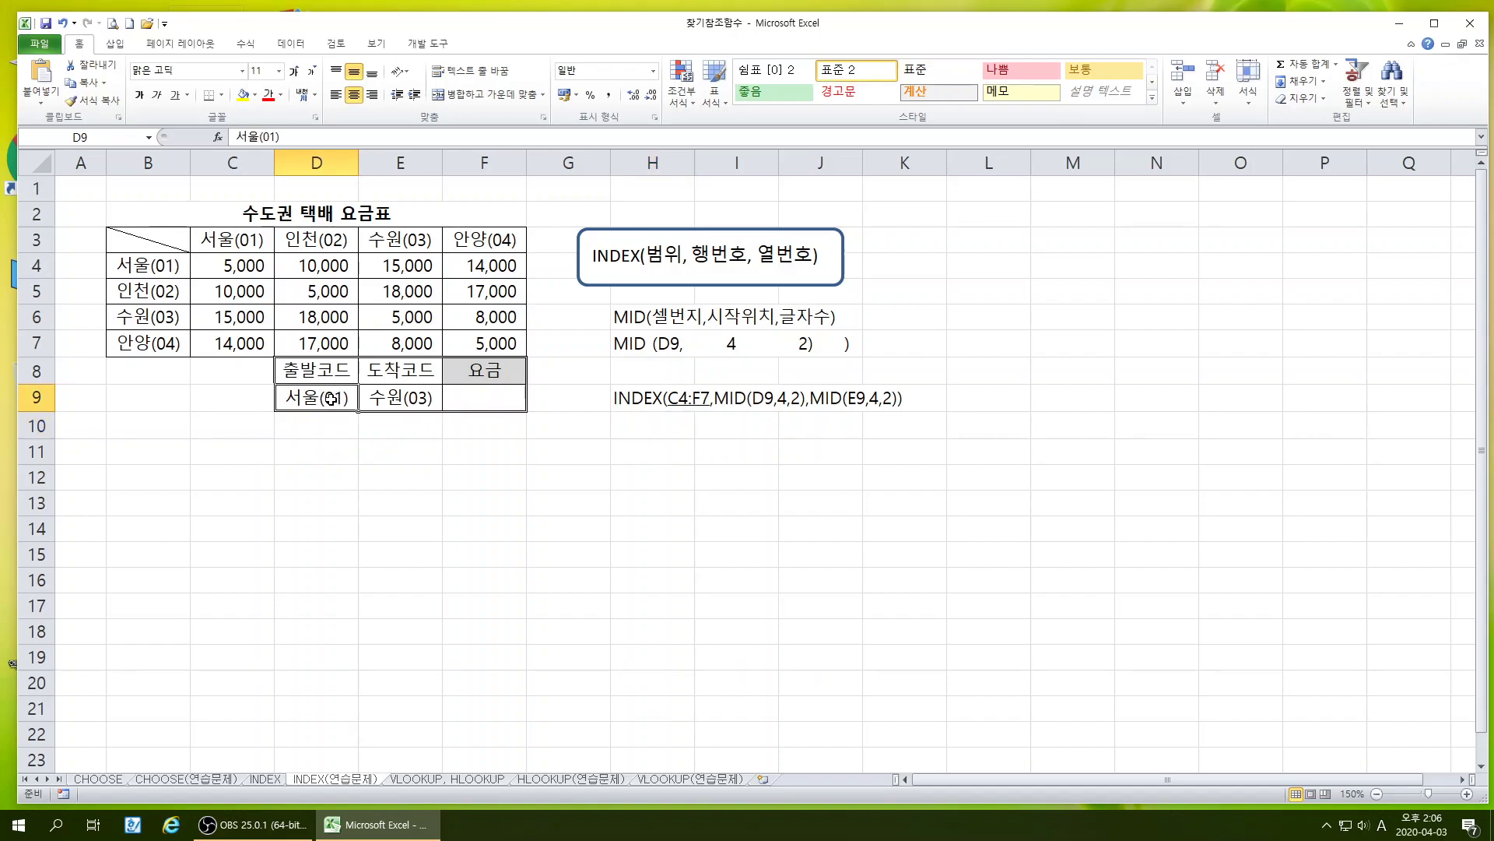
{"action": "double_click", "coordinate": [333, 398]}
{"action": "left_click", "coordinate": [359, 481]}
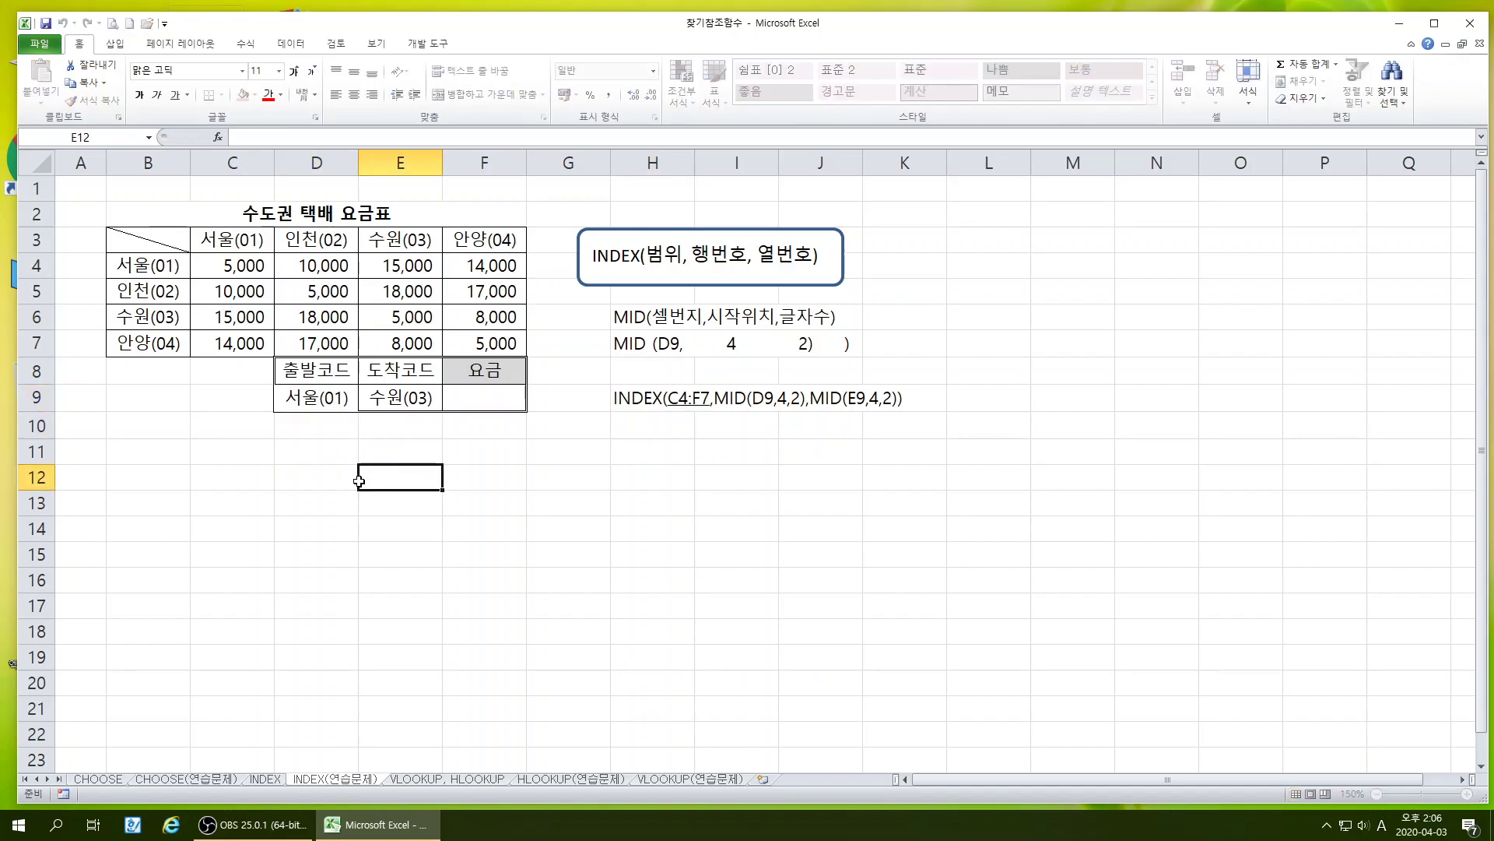
{"action": "double_click", "coordinate": [418, 398]}
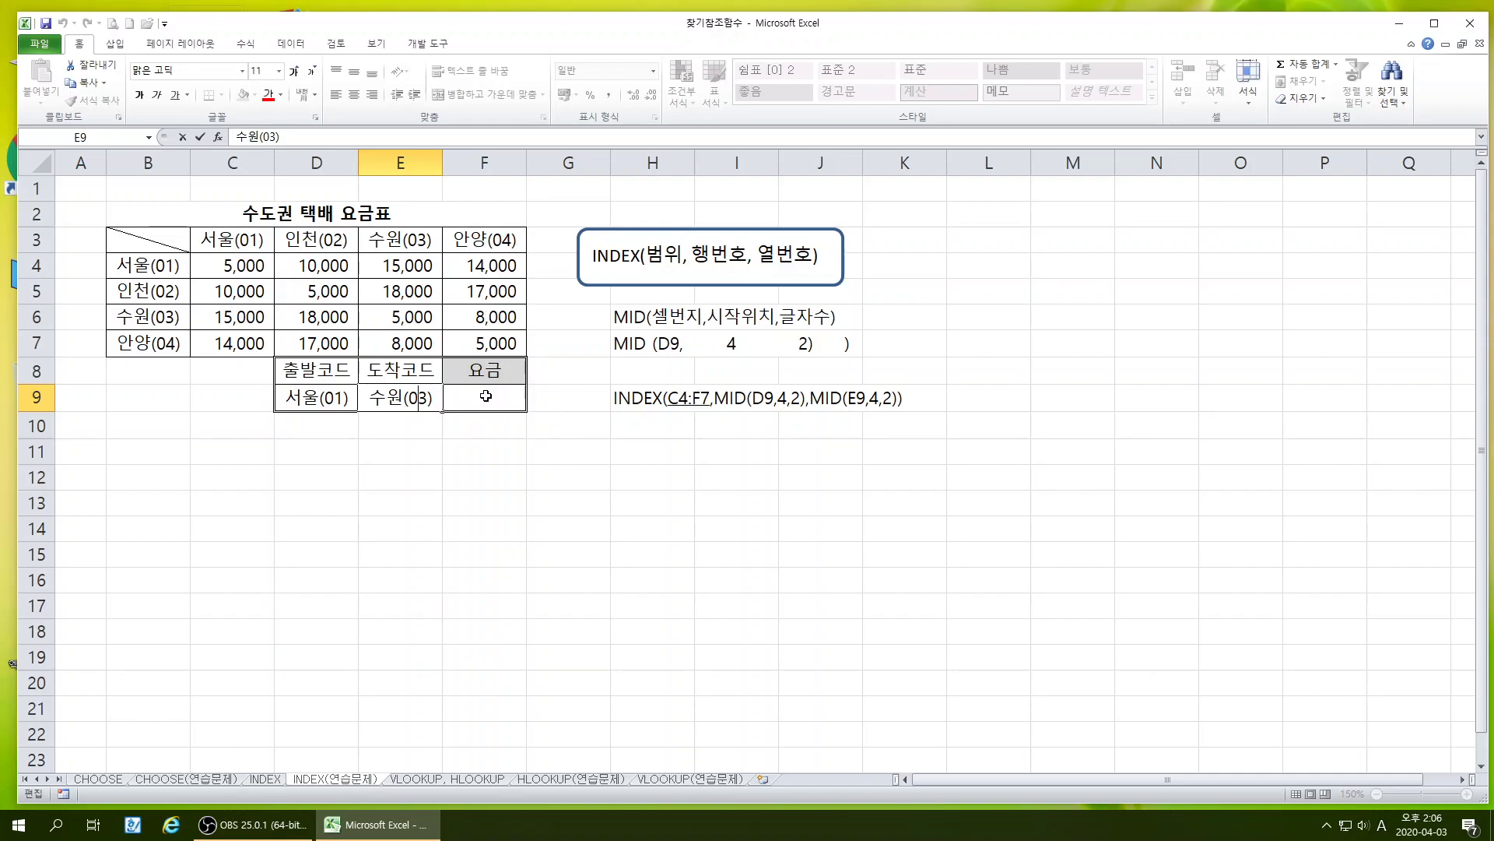
{"action": "left_click", "coordinate": [446, 521]}
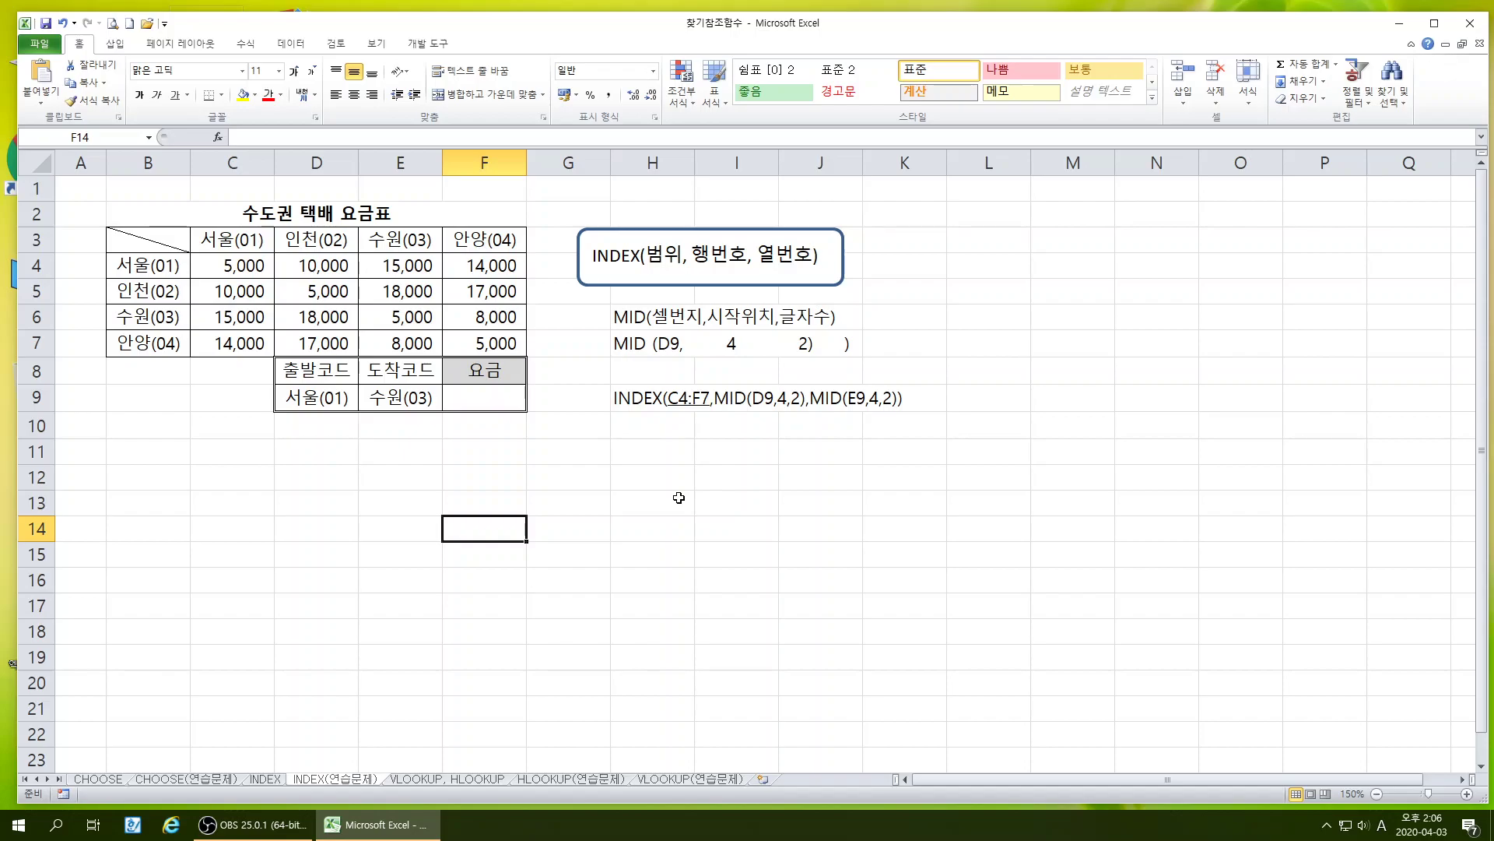
Insert INDEX from the 찾기/참조 영역 category in F9 with array,row_num,column_num arguments, and set Array to $C$4:$F$7
{"action": "left_click", "coordinate": [484, 393]}
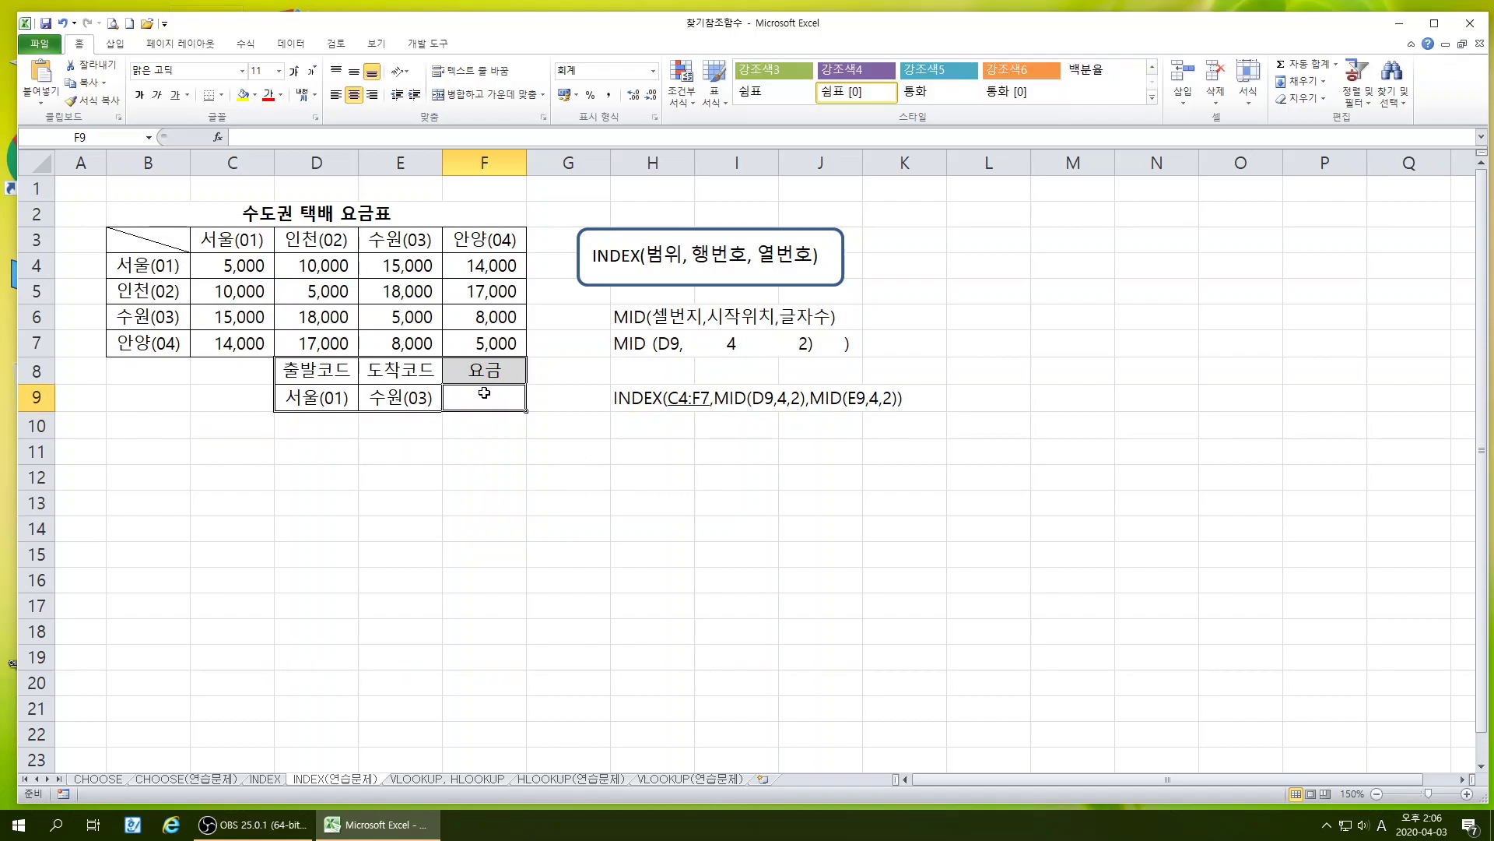
{"action": "left_click", "coordinate": [217, 136]}
{"action": "left_click", "coordinate": [712, 414]}
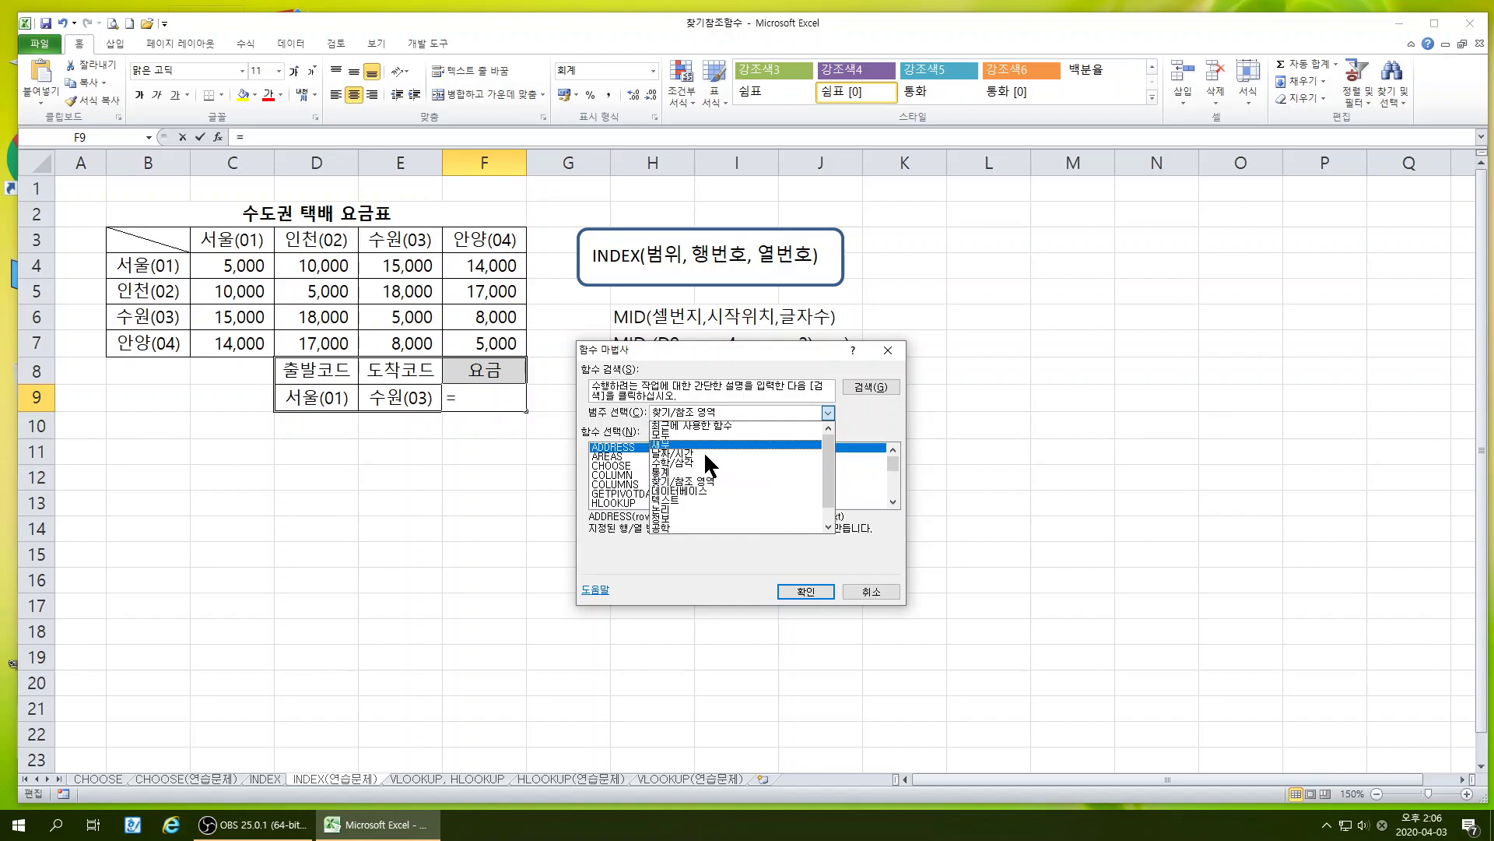
{"action": "left_click", "coordinate": [679, 482]}
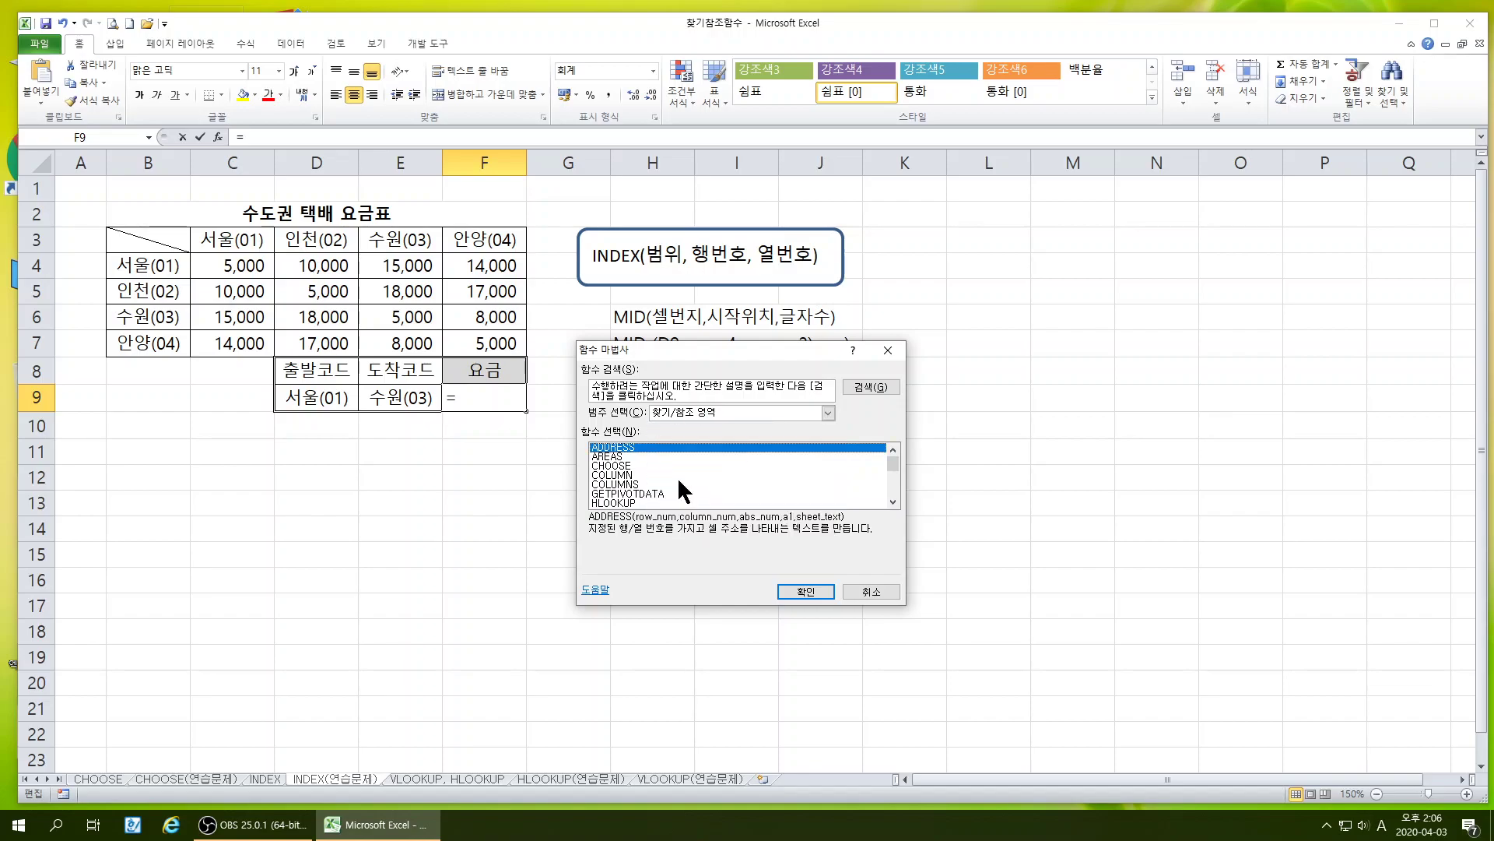
{"action": "scroll", "coordinate": [654, 479], "scroll_direction": "down", "scroll_amount": 3}
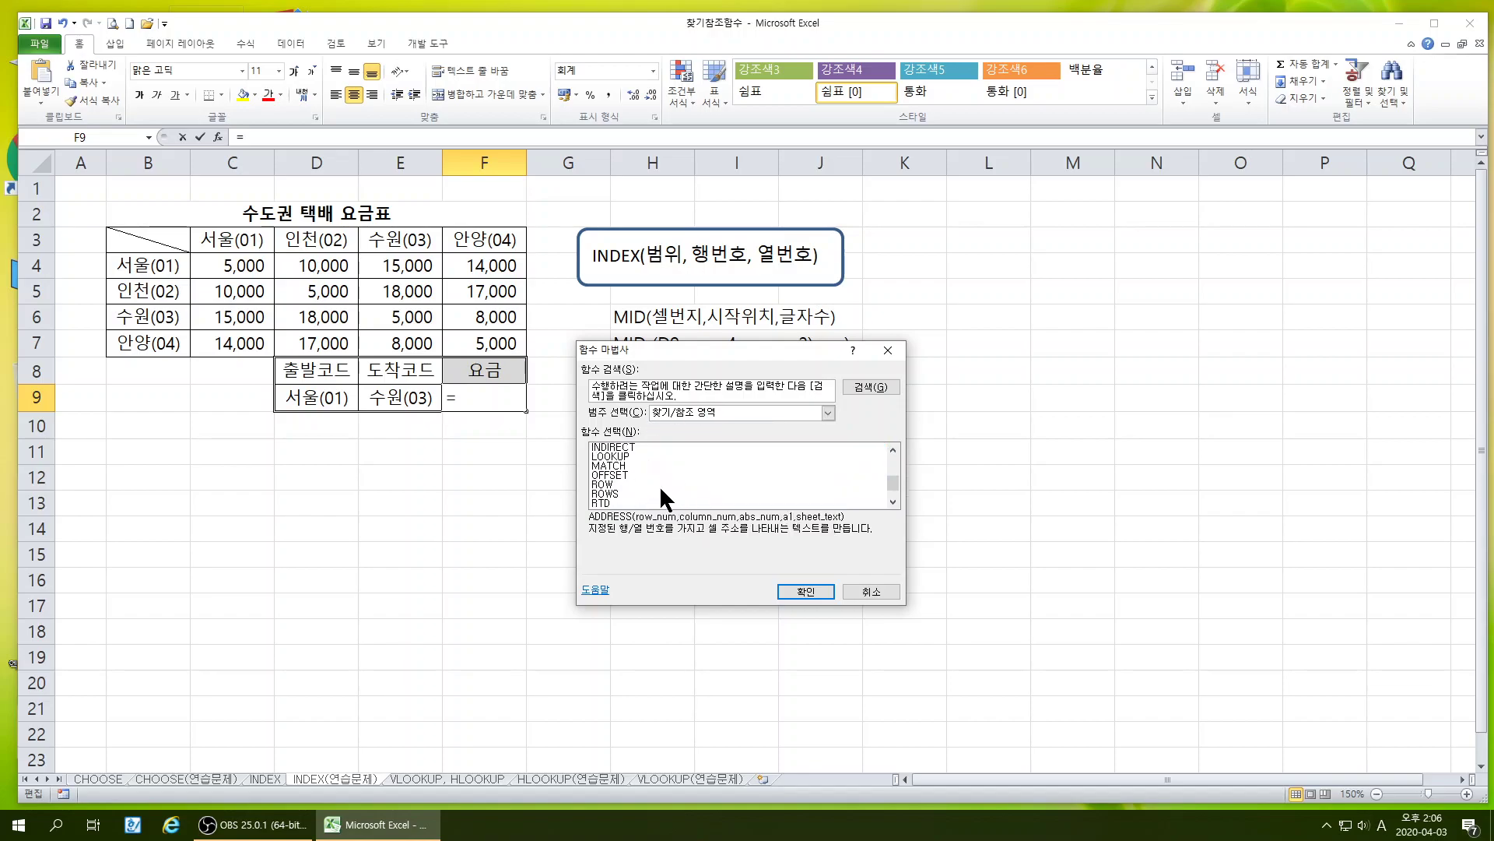
{"action": "scroll", "coordinate": [628, 475], "scroll_direction": "up", "scroll_amount": 1}
{"action": "left_click", "coordinate": [623, 465]}
{"action": "left_click", "coordinate": [821, 590]}
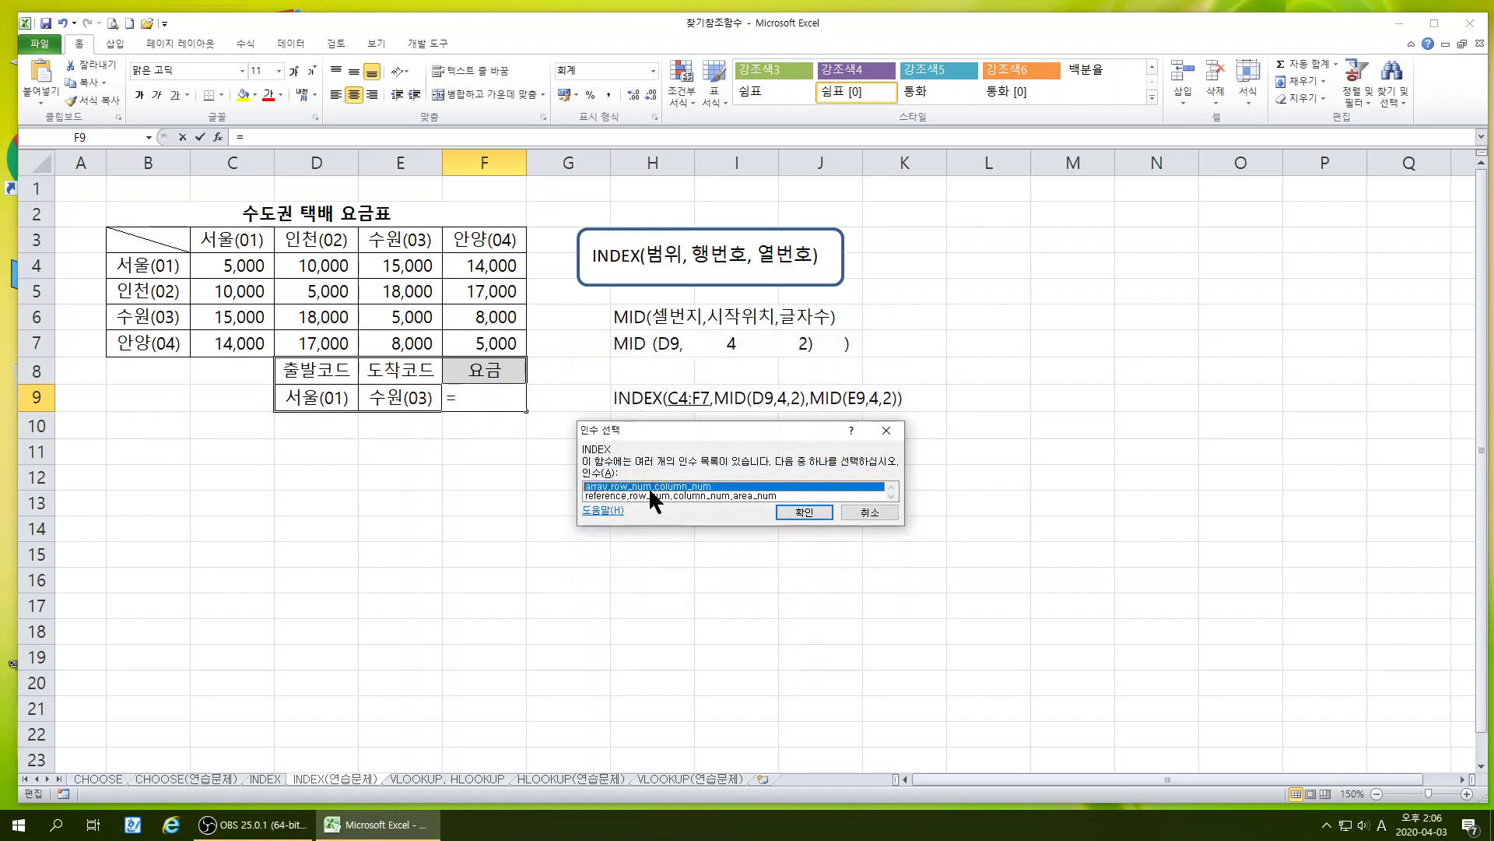
{"action": "left_click", "coordinate": [792, 511]}
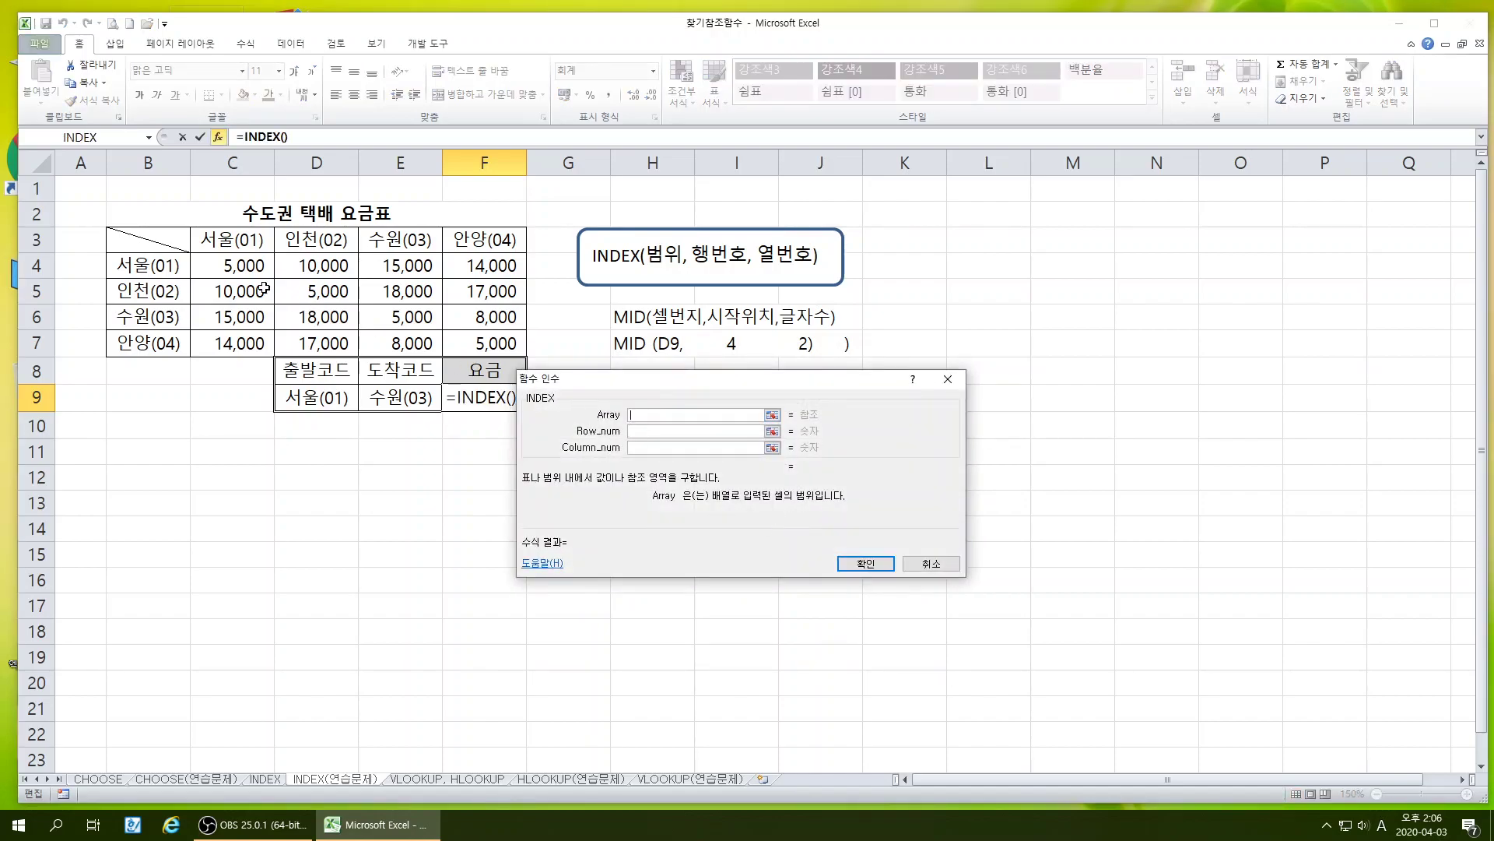
{"action": "left_click_drag", "start_coordinate": [232, 265], "coordinate": [477, 339]}
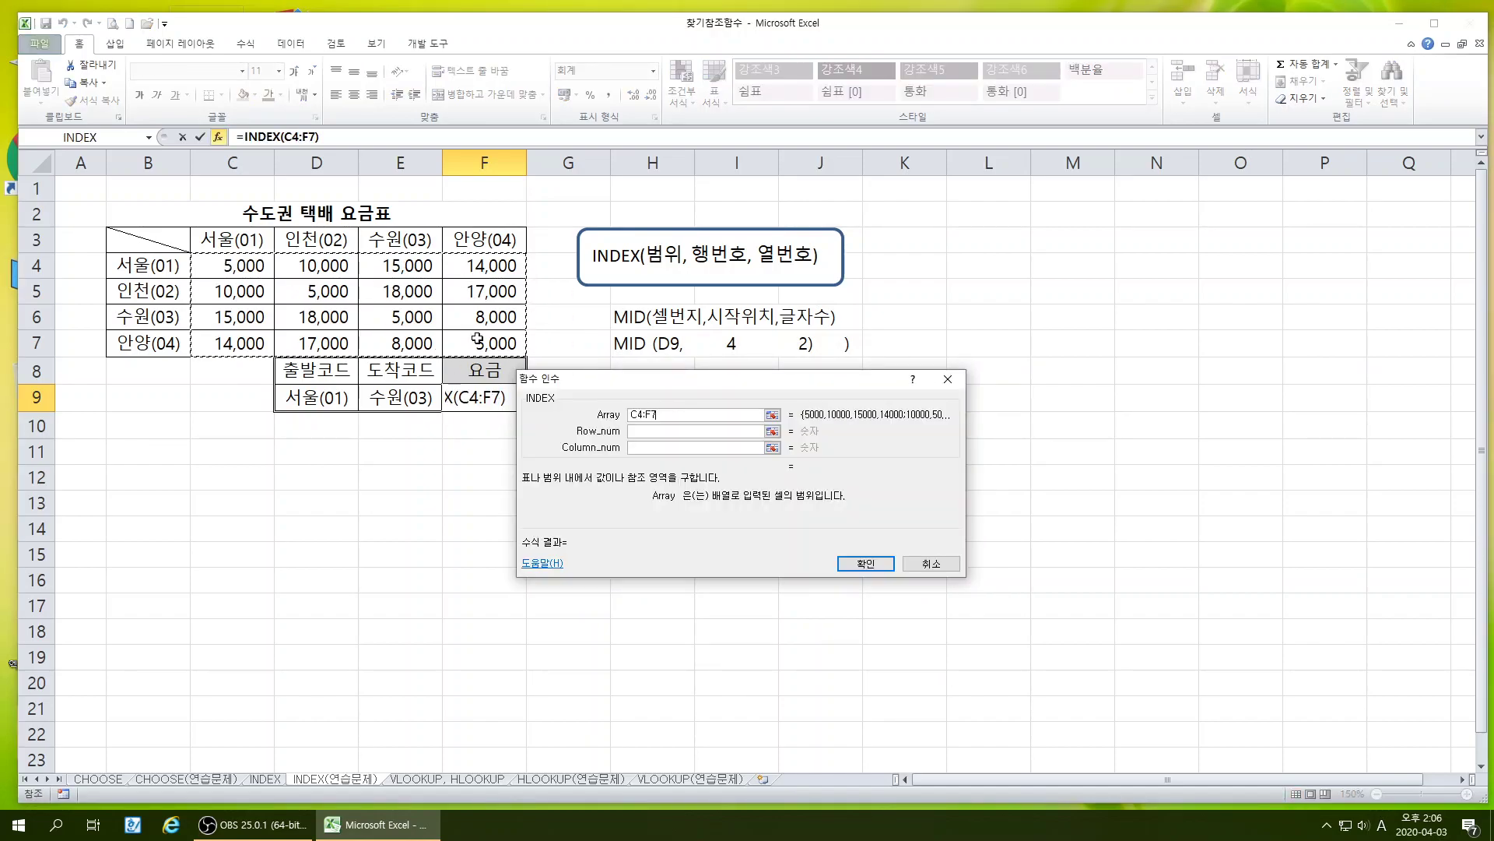
{"action": "key", "text": "F4"}
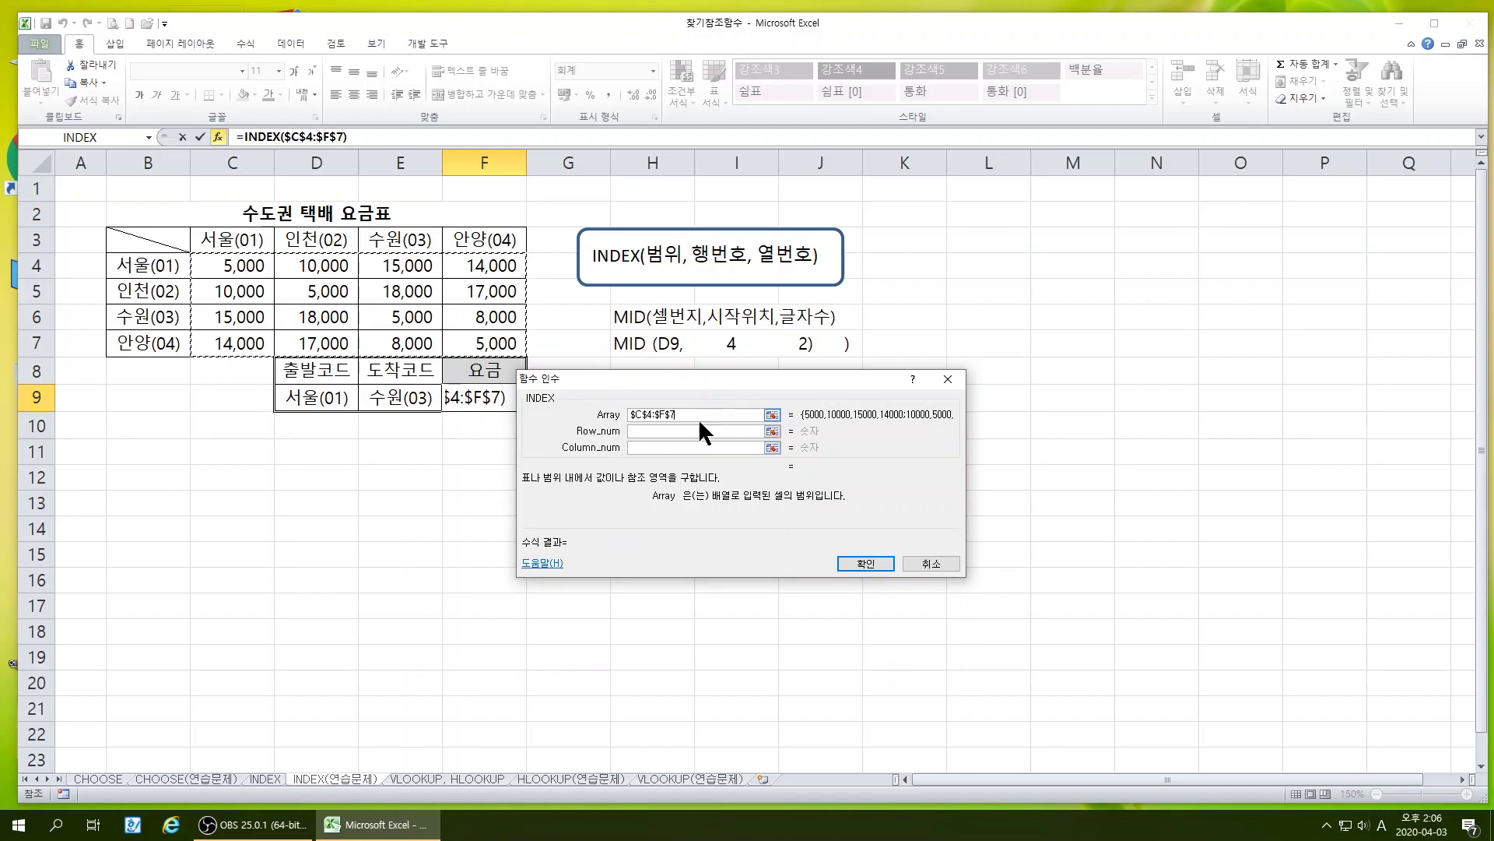
Nest the MID function from the 텍스트 category in the Row_num argument of INDEX
{"action": "left_click", "coordinate": [641, 432]}
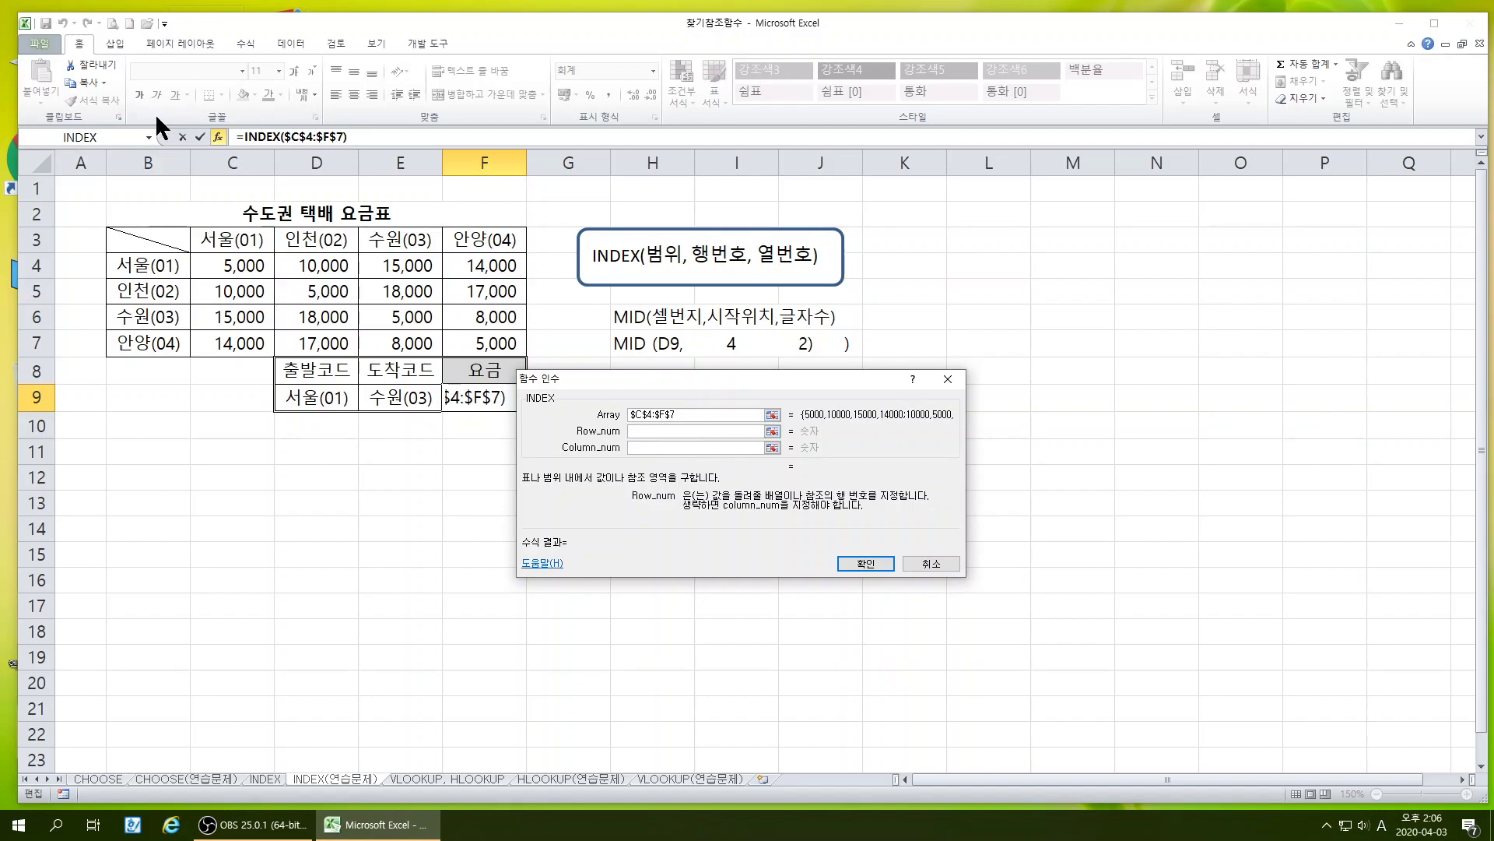
{"action": "left_click", "coordinate": [148, 138]}
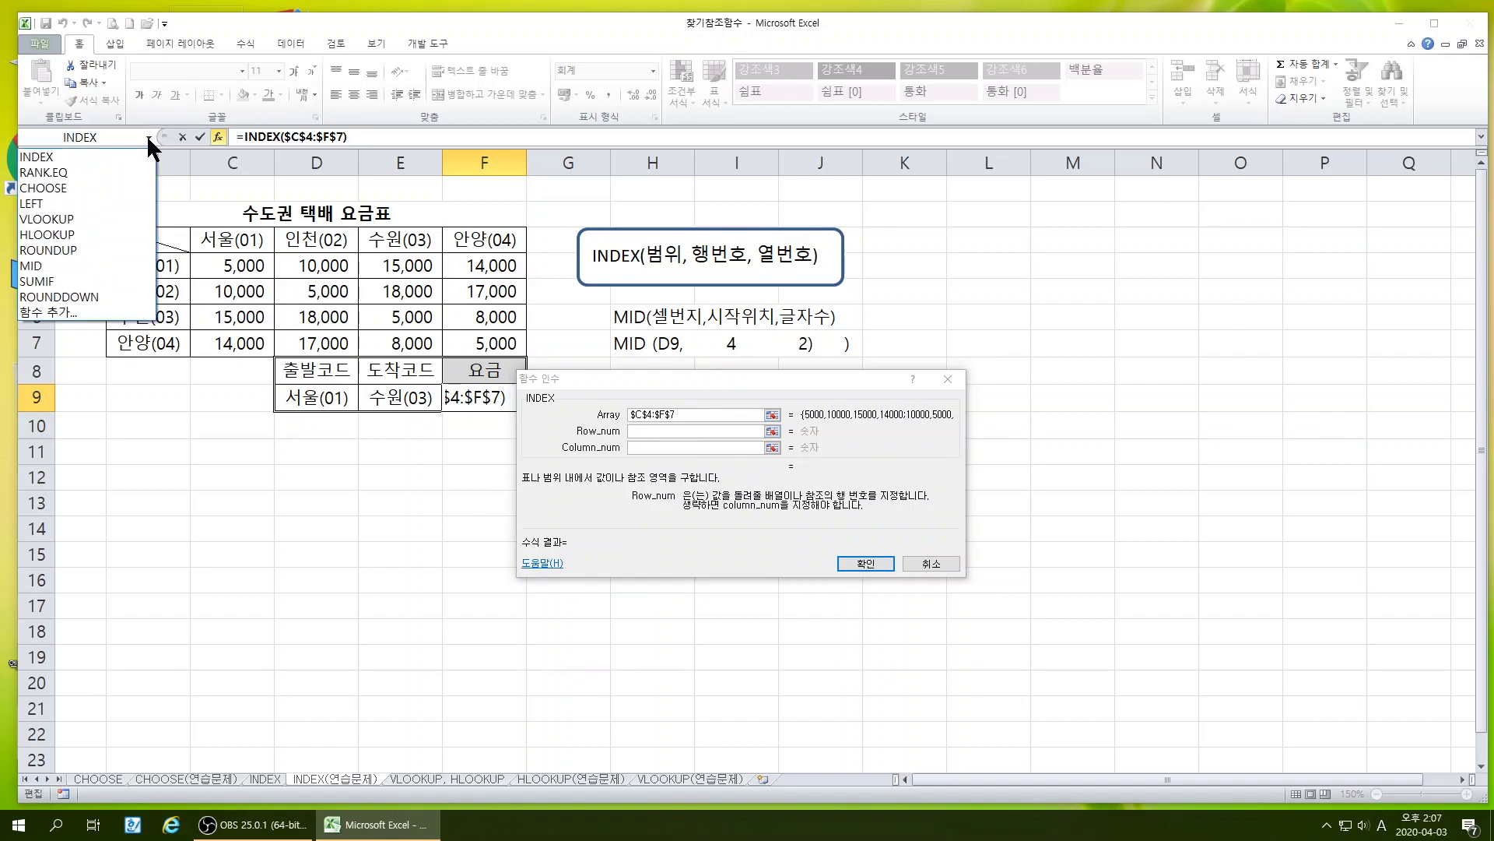
{"action": "left_click", "coordinate": [54, 313]}
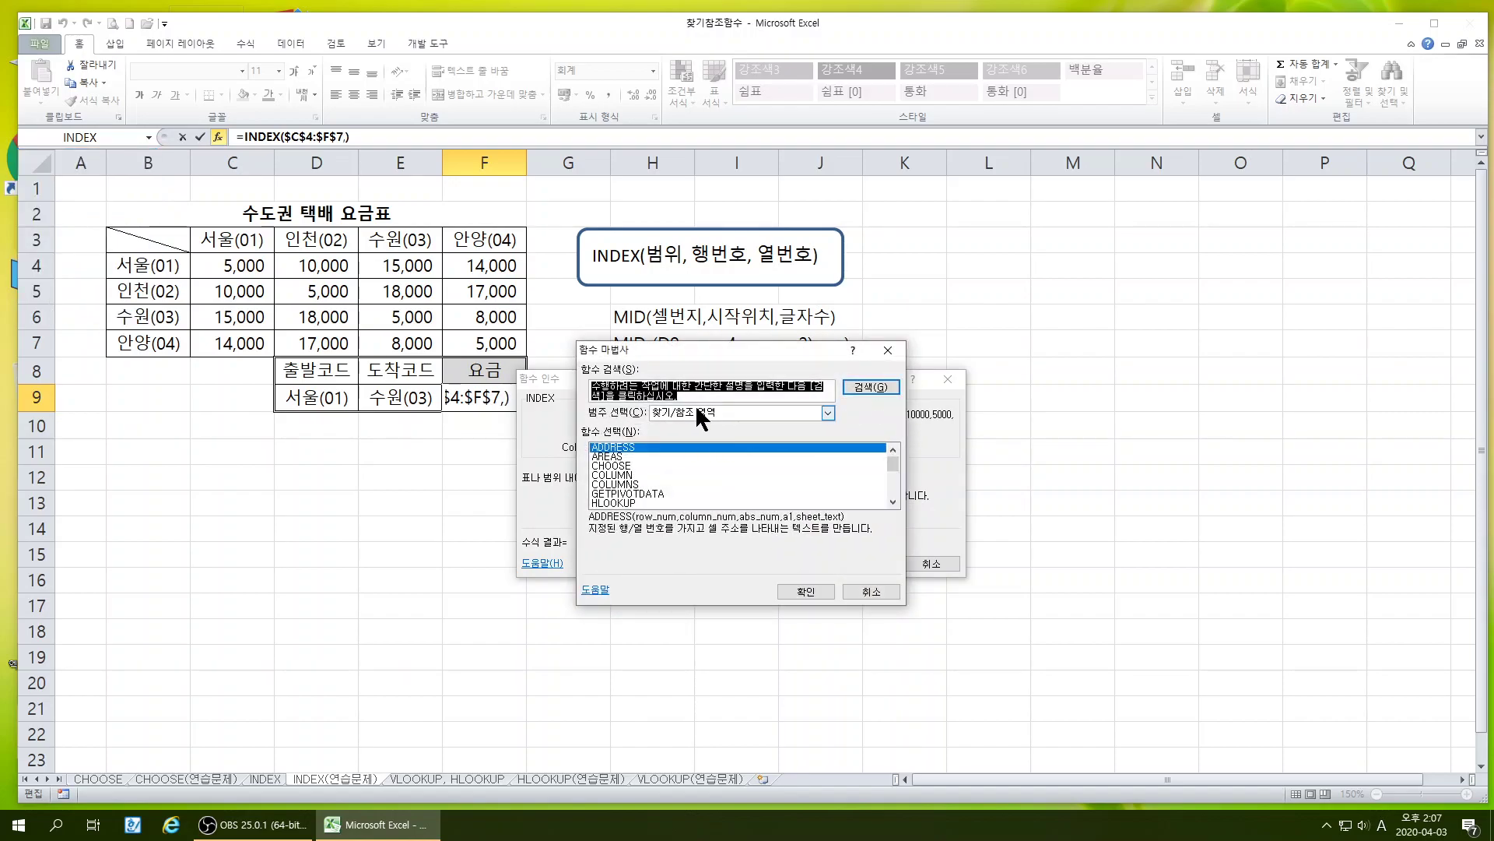
{"action": "left_click", "coordinate": [694, 406]}
{"action": "left_click", "coordinate": [667, 498]}
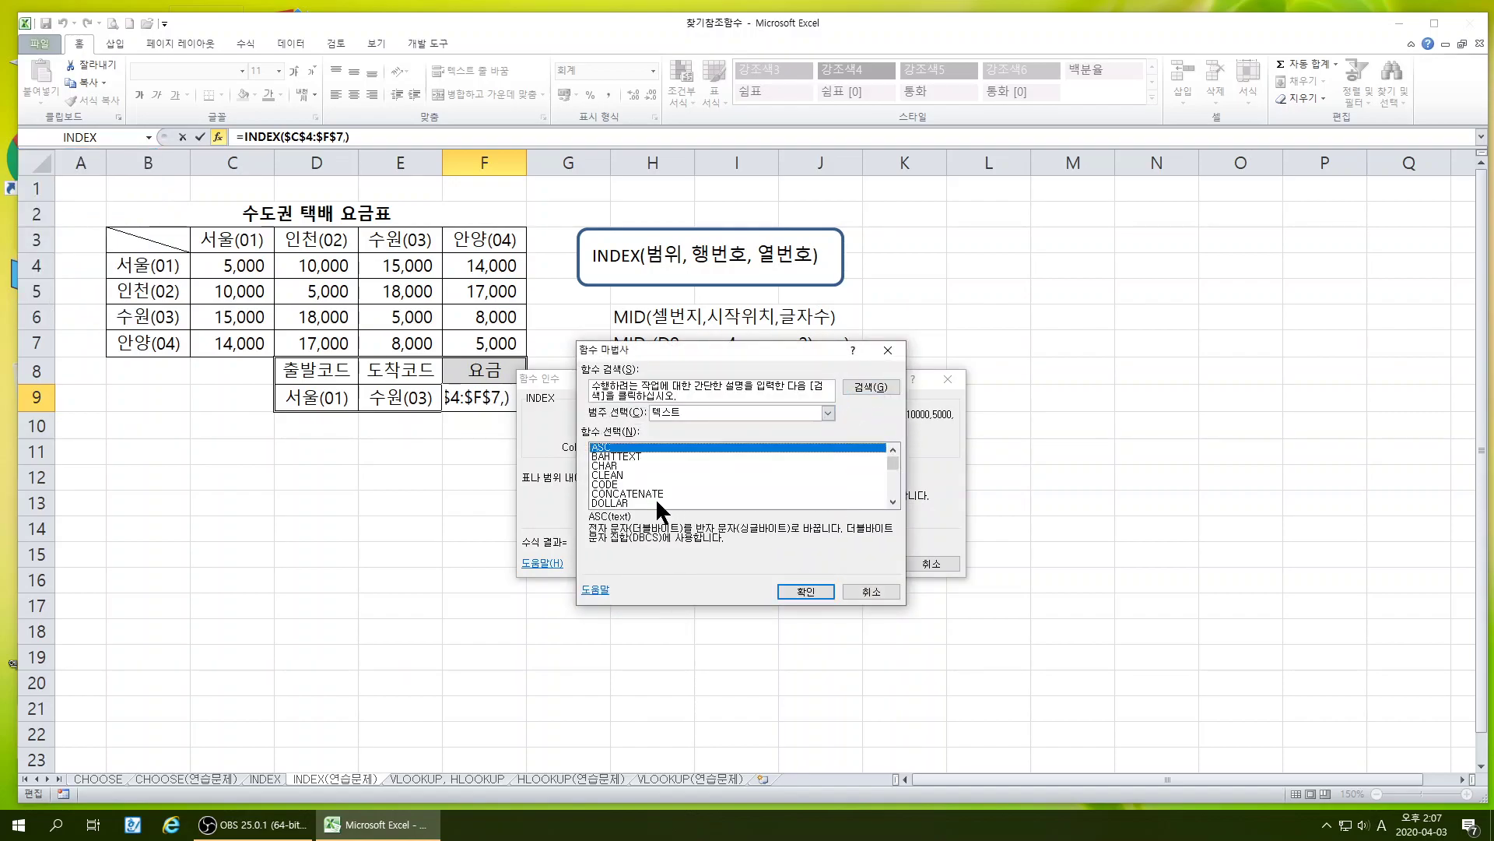
{"action": "scroll", "coordinate": [716, 482], "scroll_direction": "down", "scroll_amount": 4}
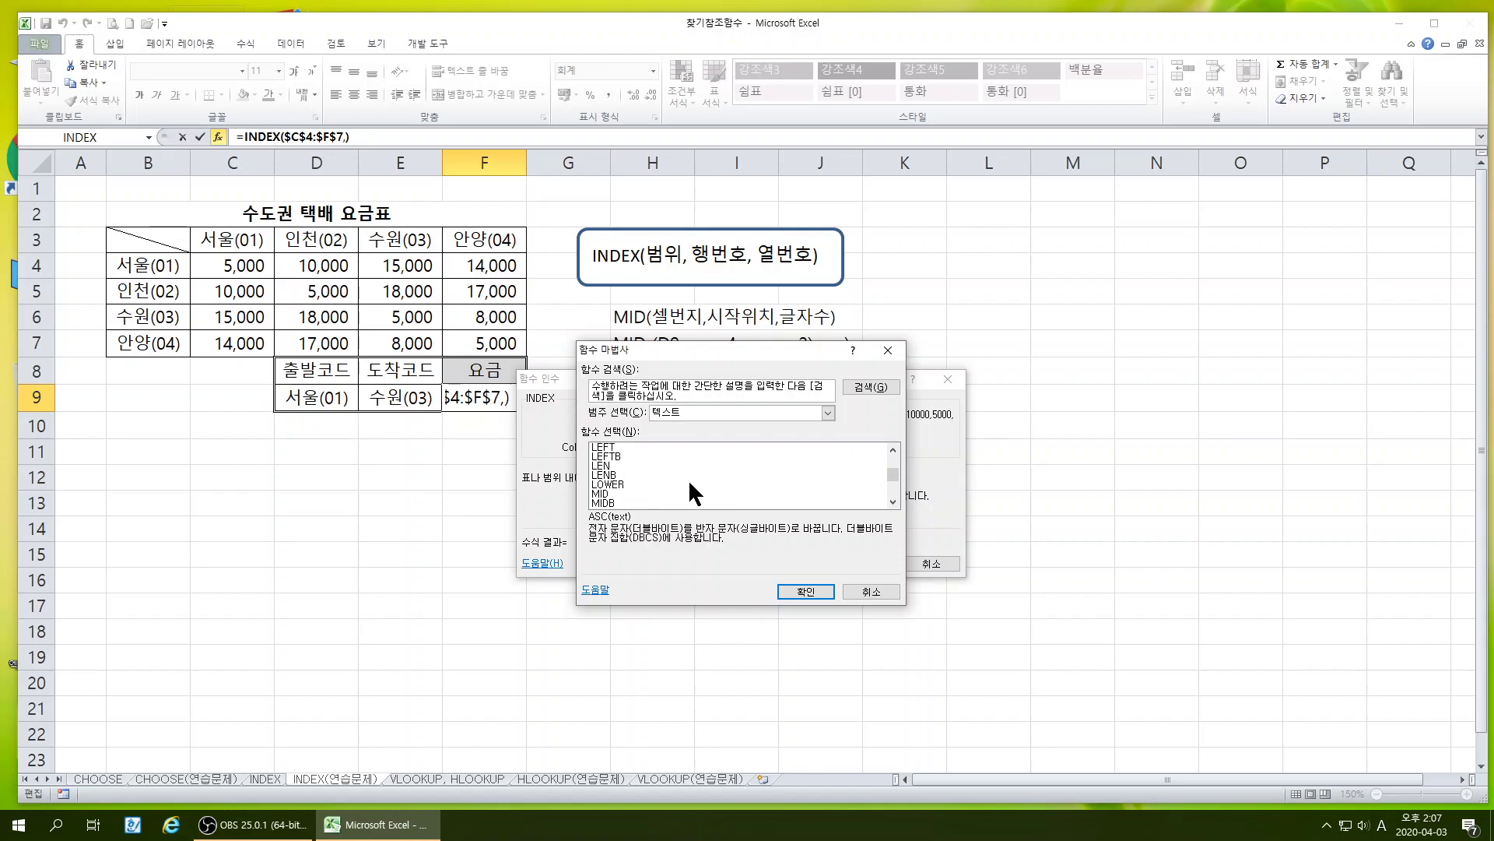
{"action": "left_click", "coordinate": [612, 495]}
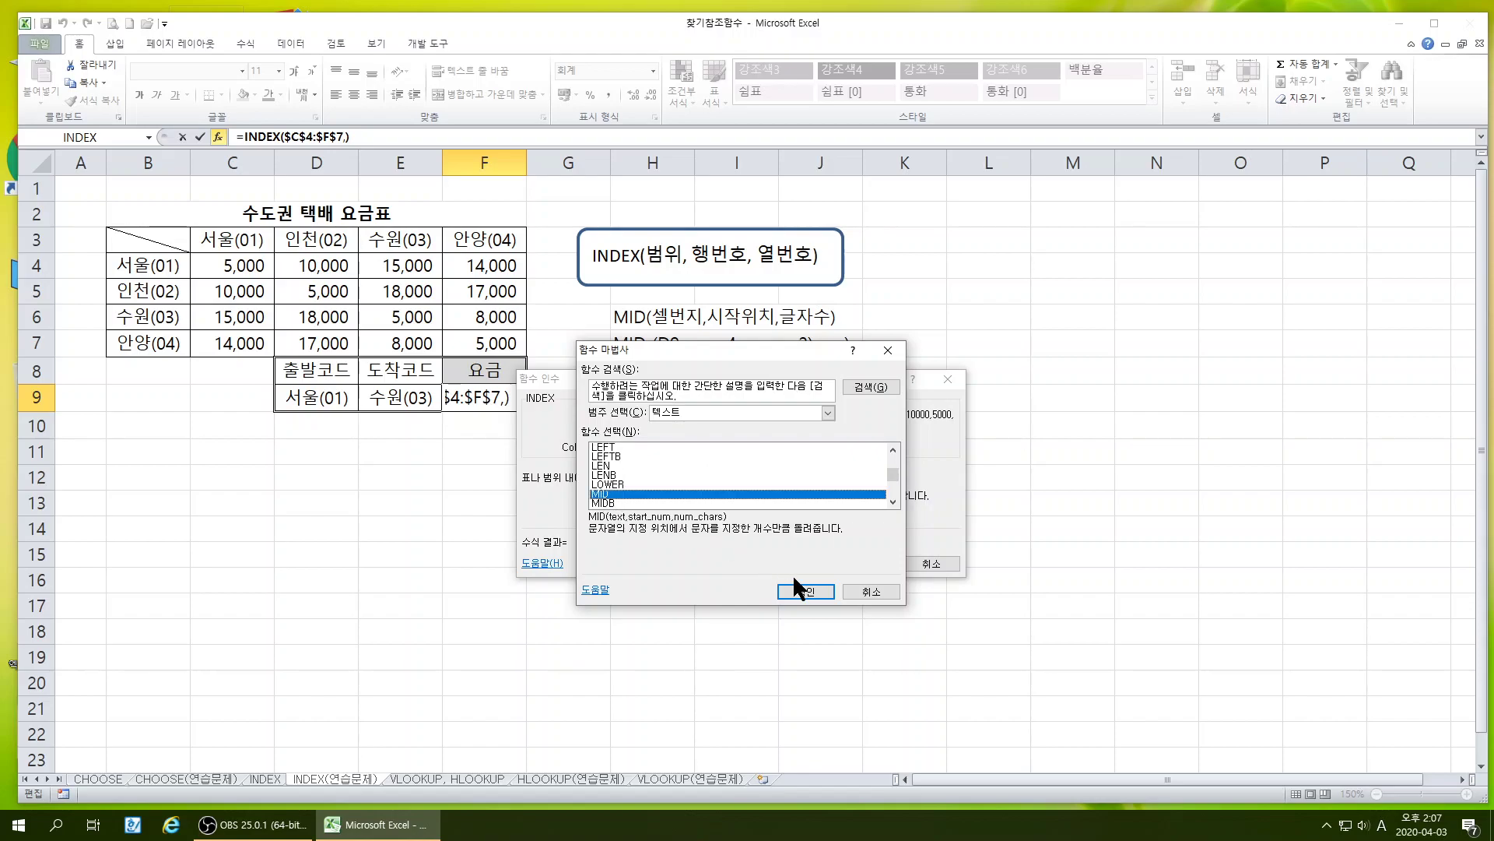
{"action": "left_click", "coordinate": [806, 591]}
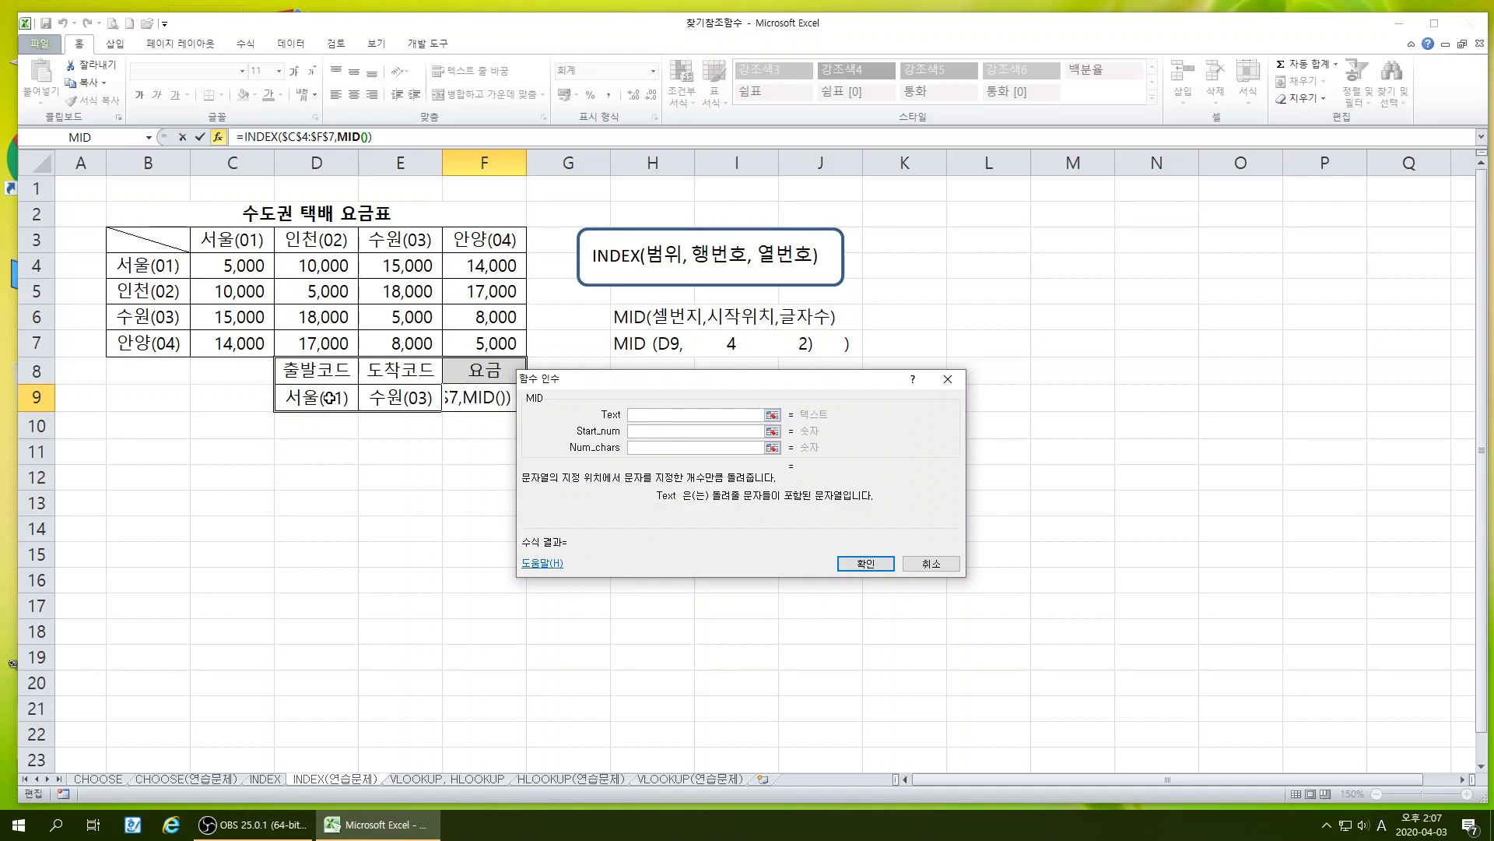
Set the nested MID to Text D9, Start_num 4 and Num_chars 2, and return to the array-form INDEX arguments
{"action": "left_click_drag", "start_coordinate": [610, 375], "coordinate": [687, 420]}
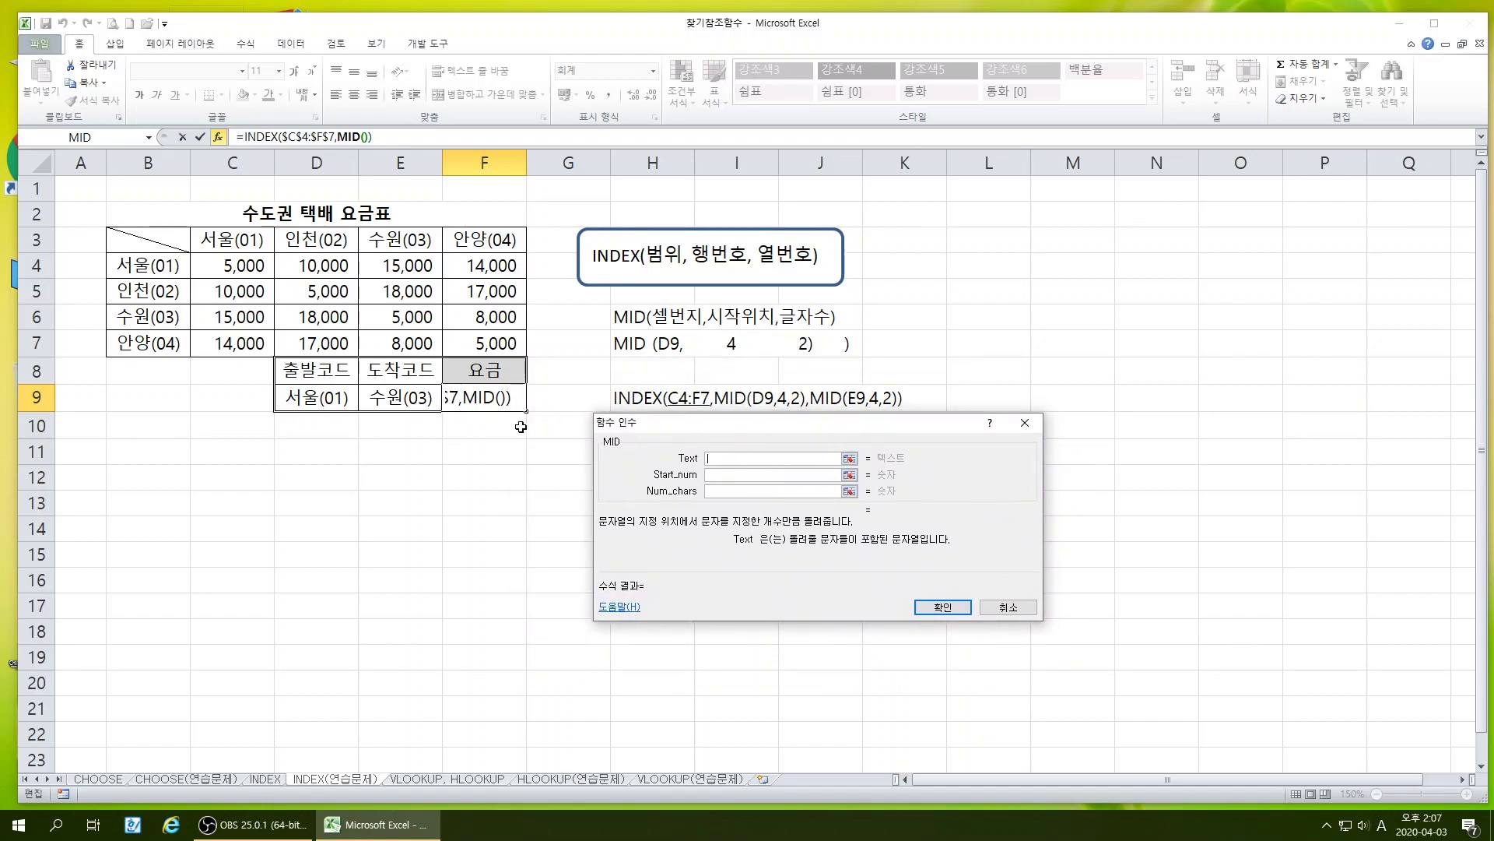
{"action": "left_click", "coordinate": [331, 398]}
{"action": "key", "text": "Tab"}
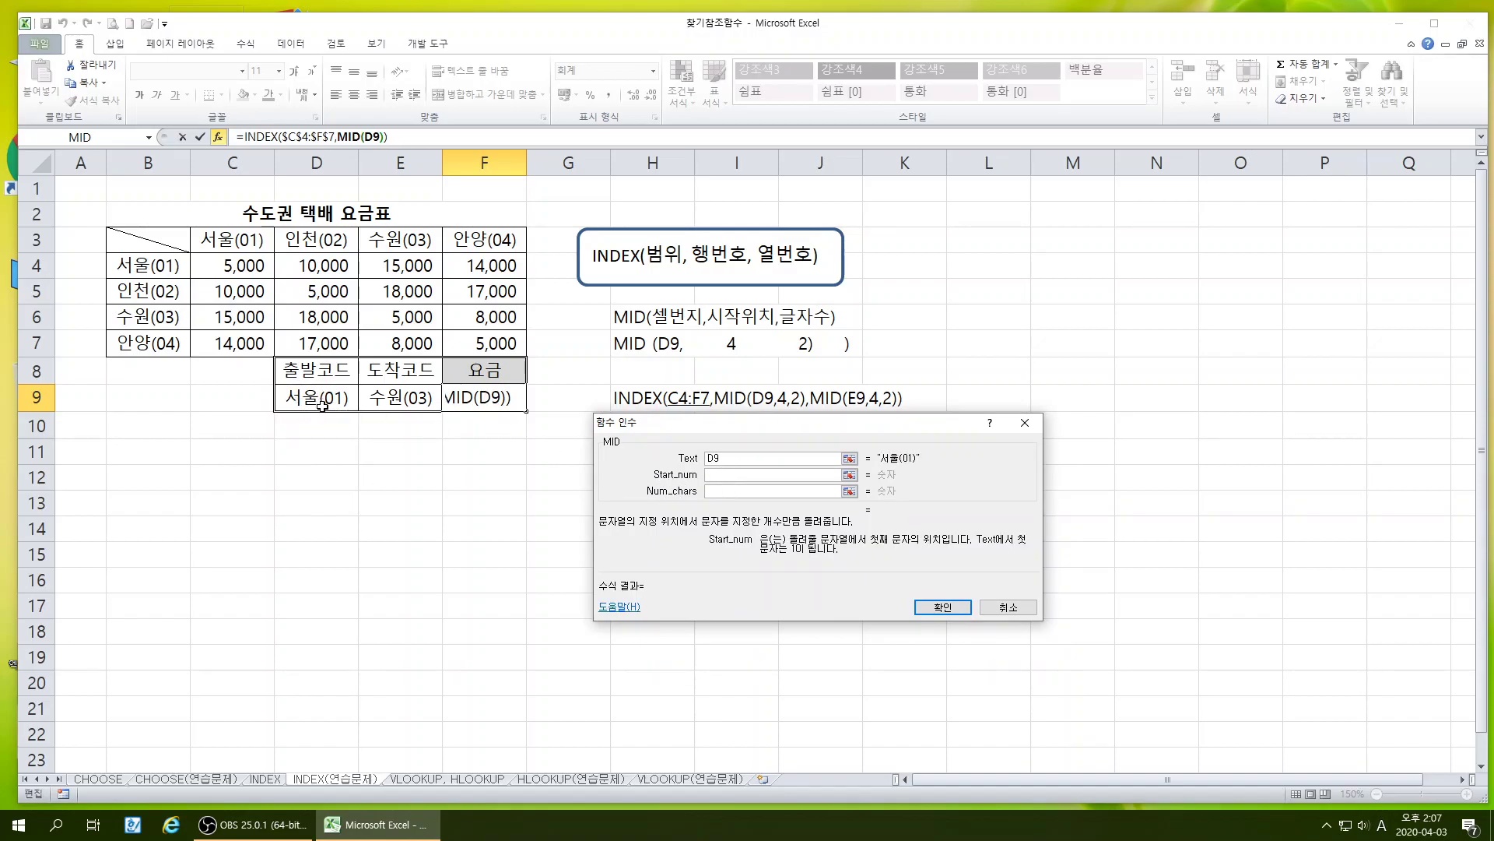
{"action": "type", "text": "4"}
{"action": "left_click", "coordinate": [716, 490]}
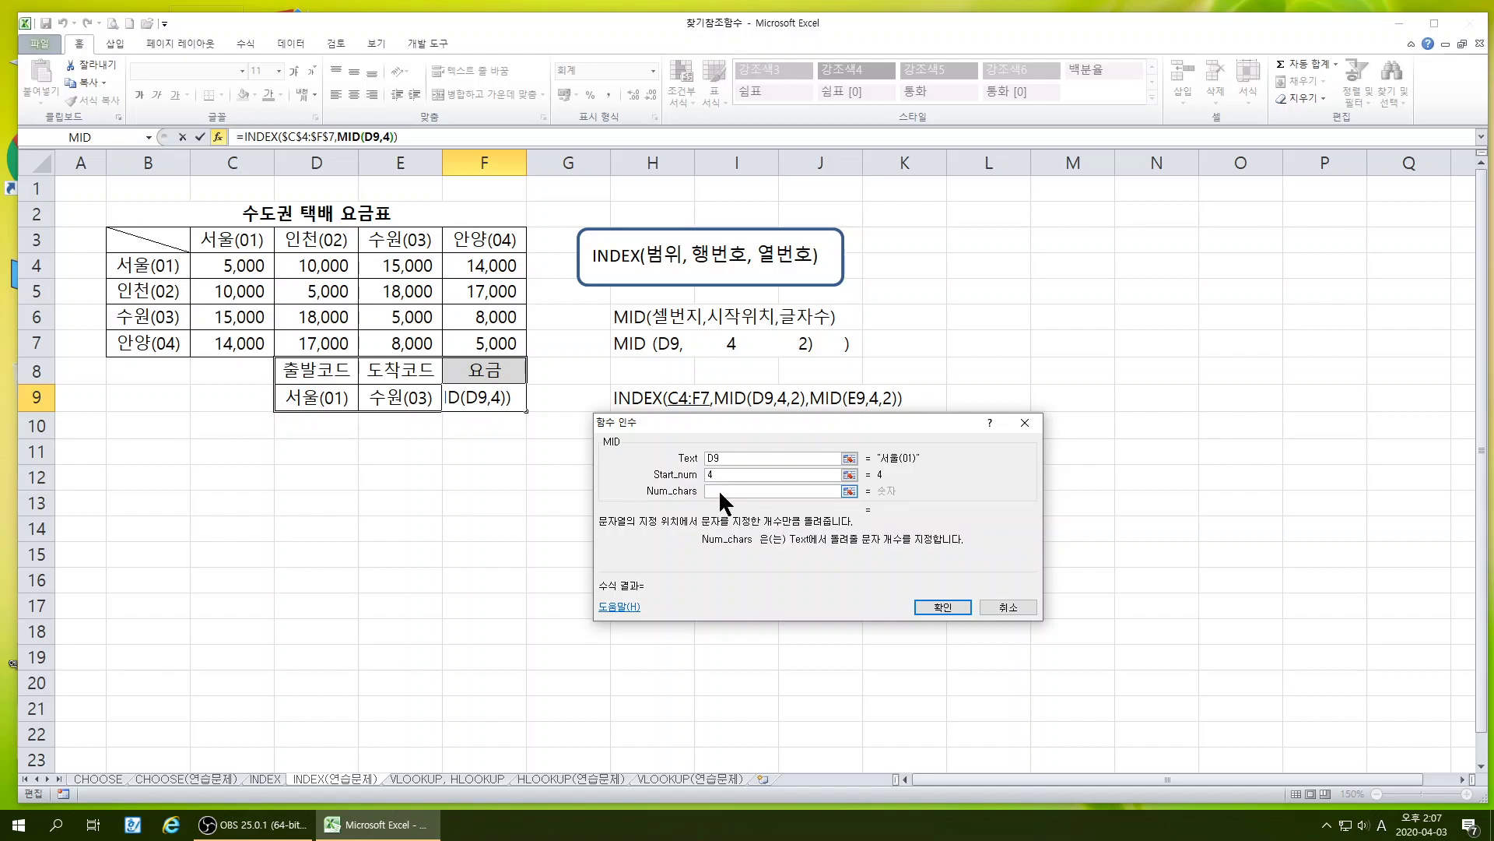
{"action": "type", "text": "2"}
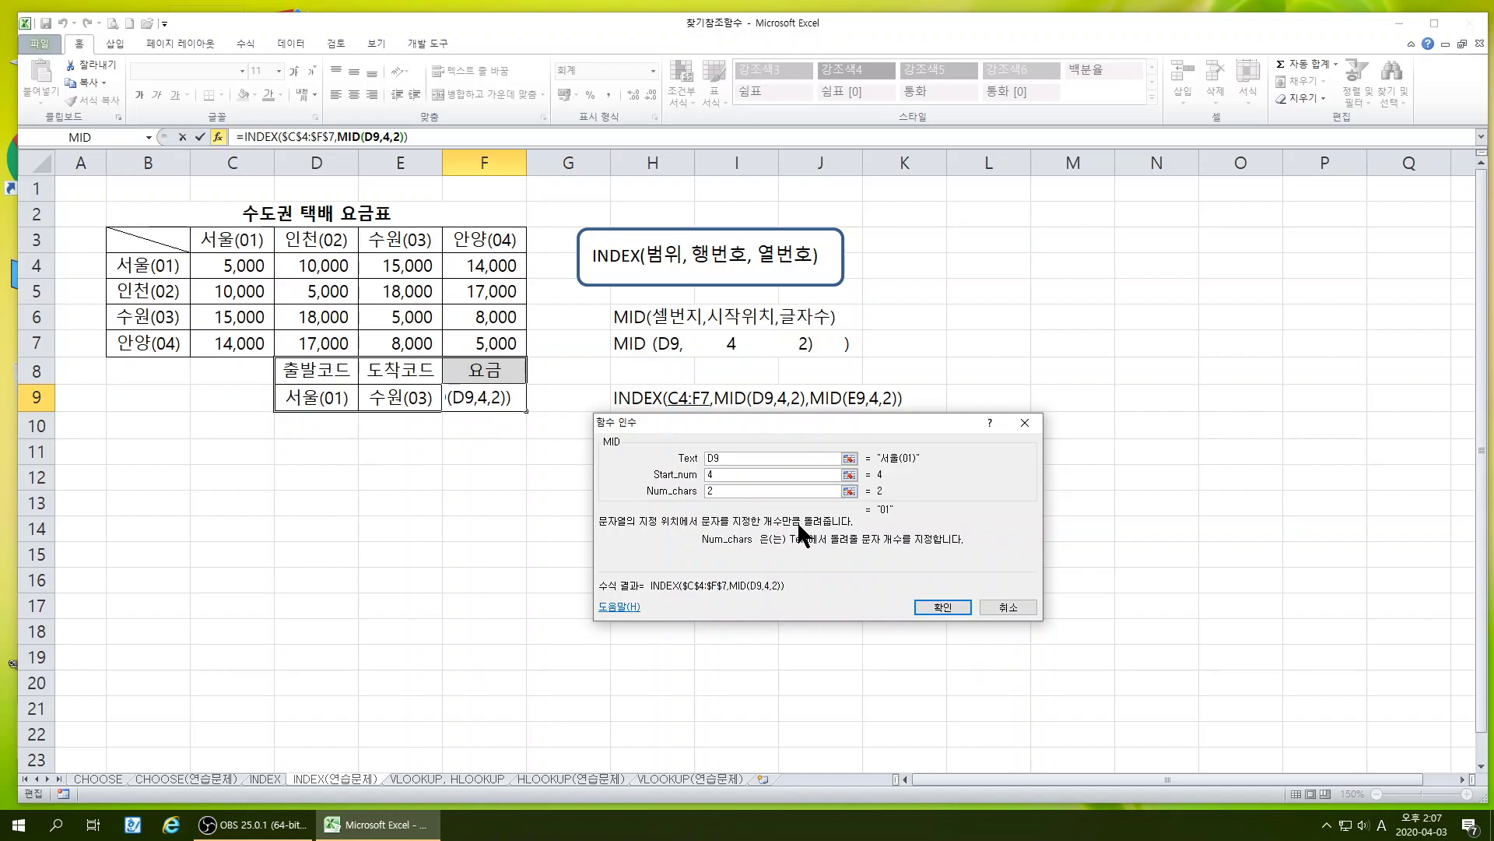
{"action": "left_click", "coordinate": [261, 136]}
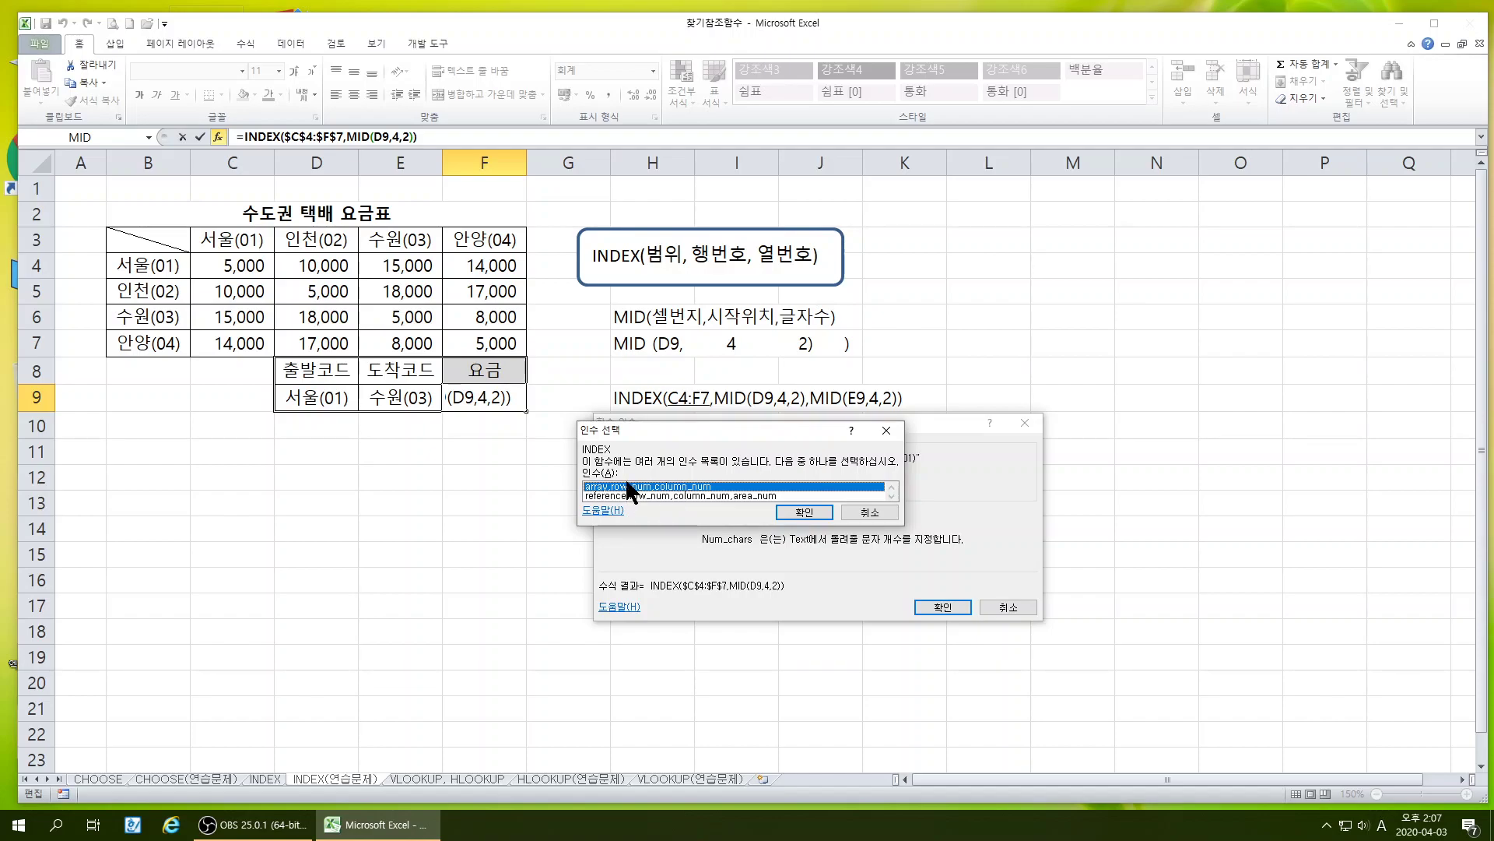
{"action": "left_click", "coordinate": [798, 514]}
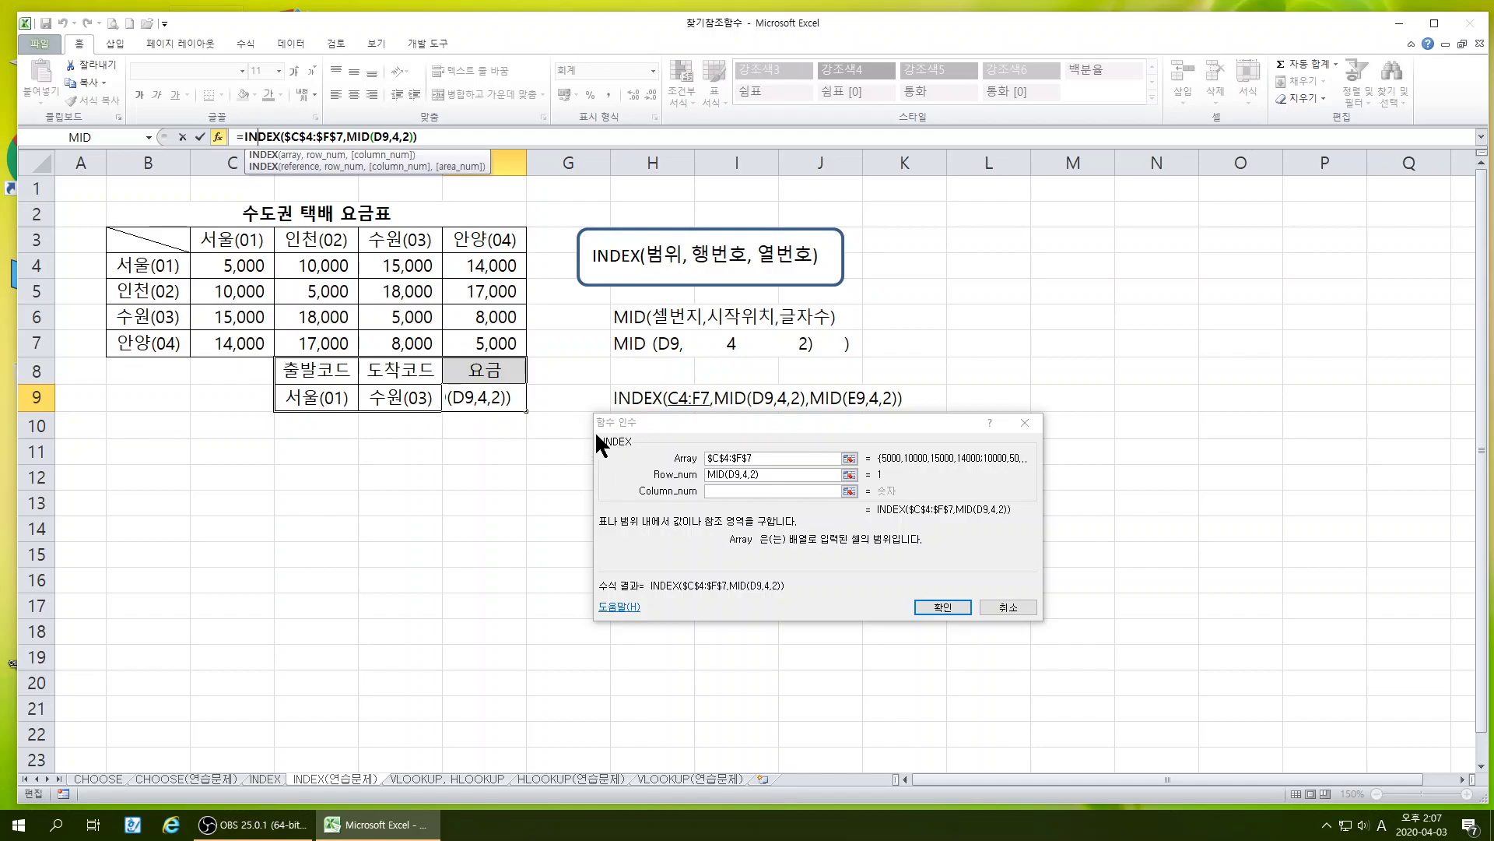
Try to add a second MID function for the Column_num argument of INDEX
{"action": "left_click", "coordinate": [716, 492]}
{"action": "left_click", "coordinate": [716, 491]}
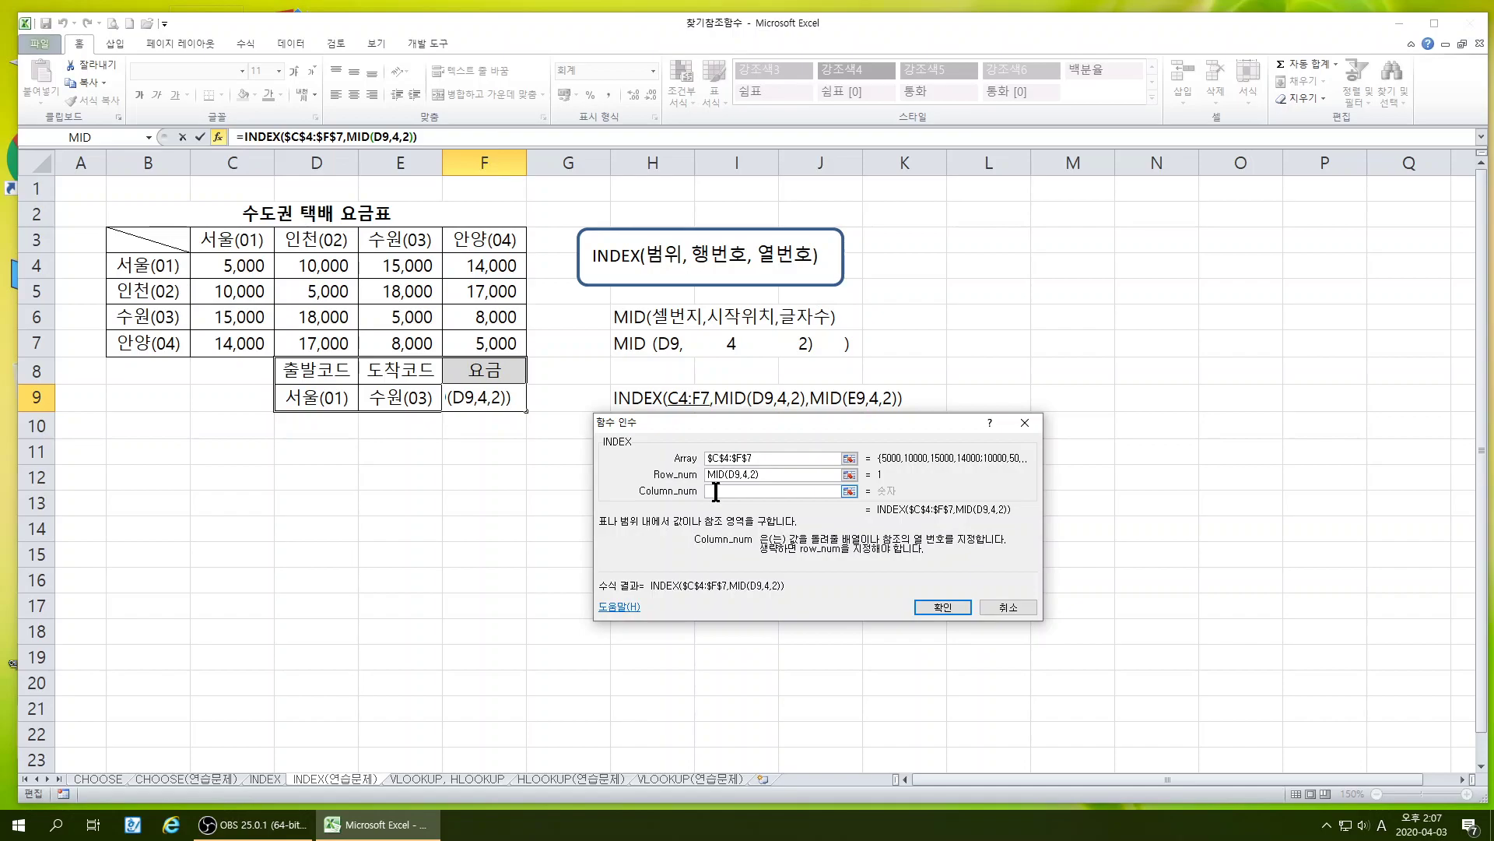
{"action": "left_click", "coordinate": [259, 137]}
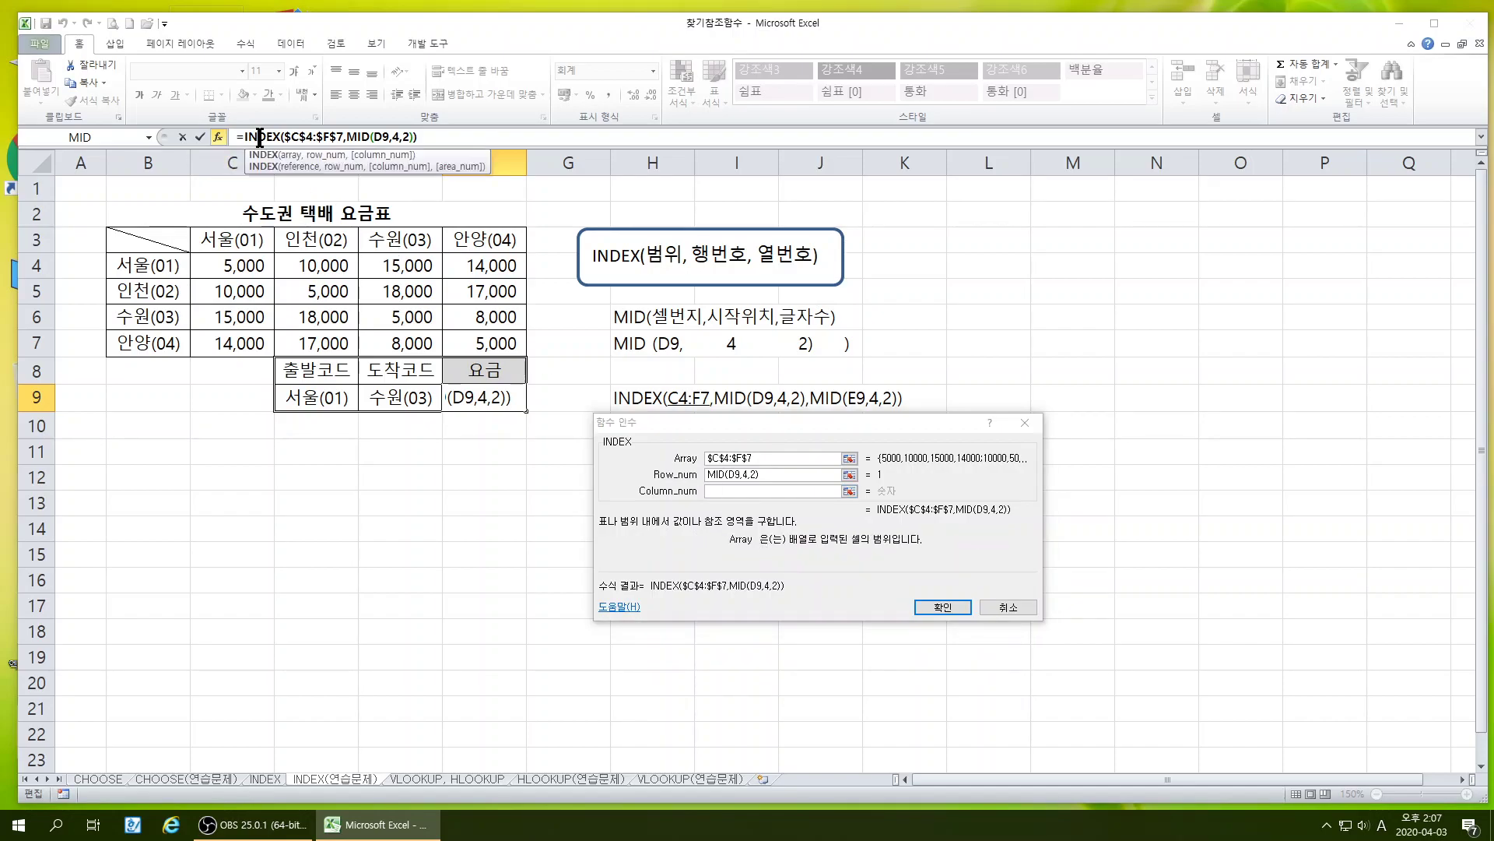
{"action": "left_click", "coordinate": [77, 137]}
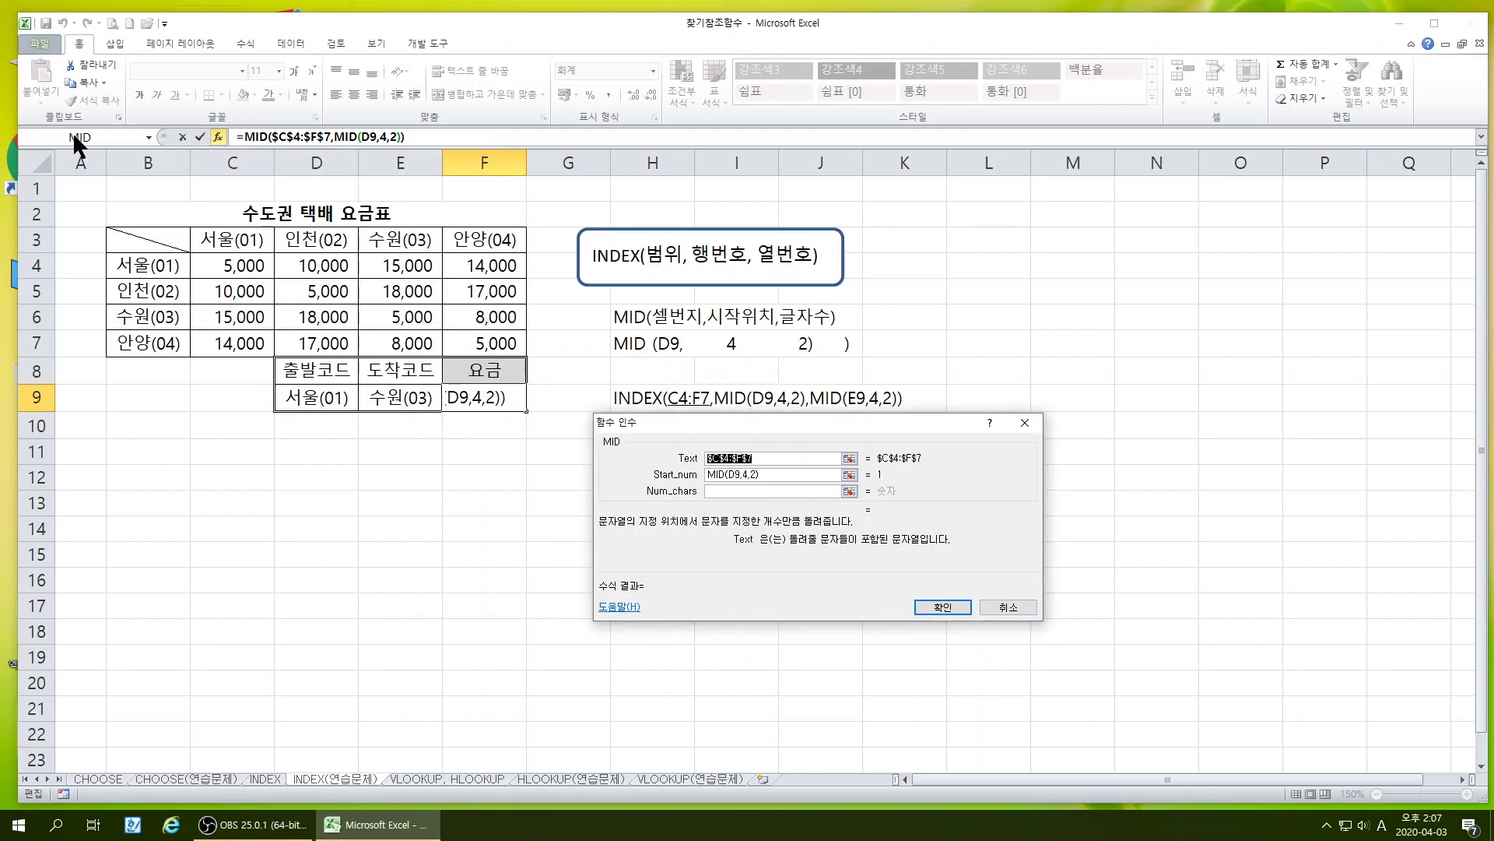
Change the outer function name in the F9 formula from MID to INDEX, keeping its existing arguments
{"action": "left_click", "coordinate": [270, 137]}
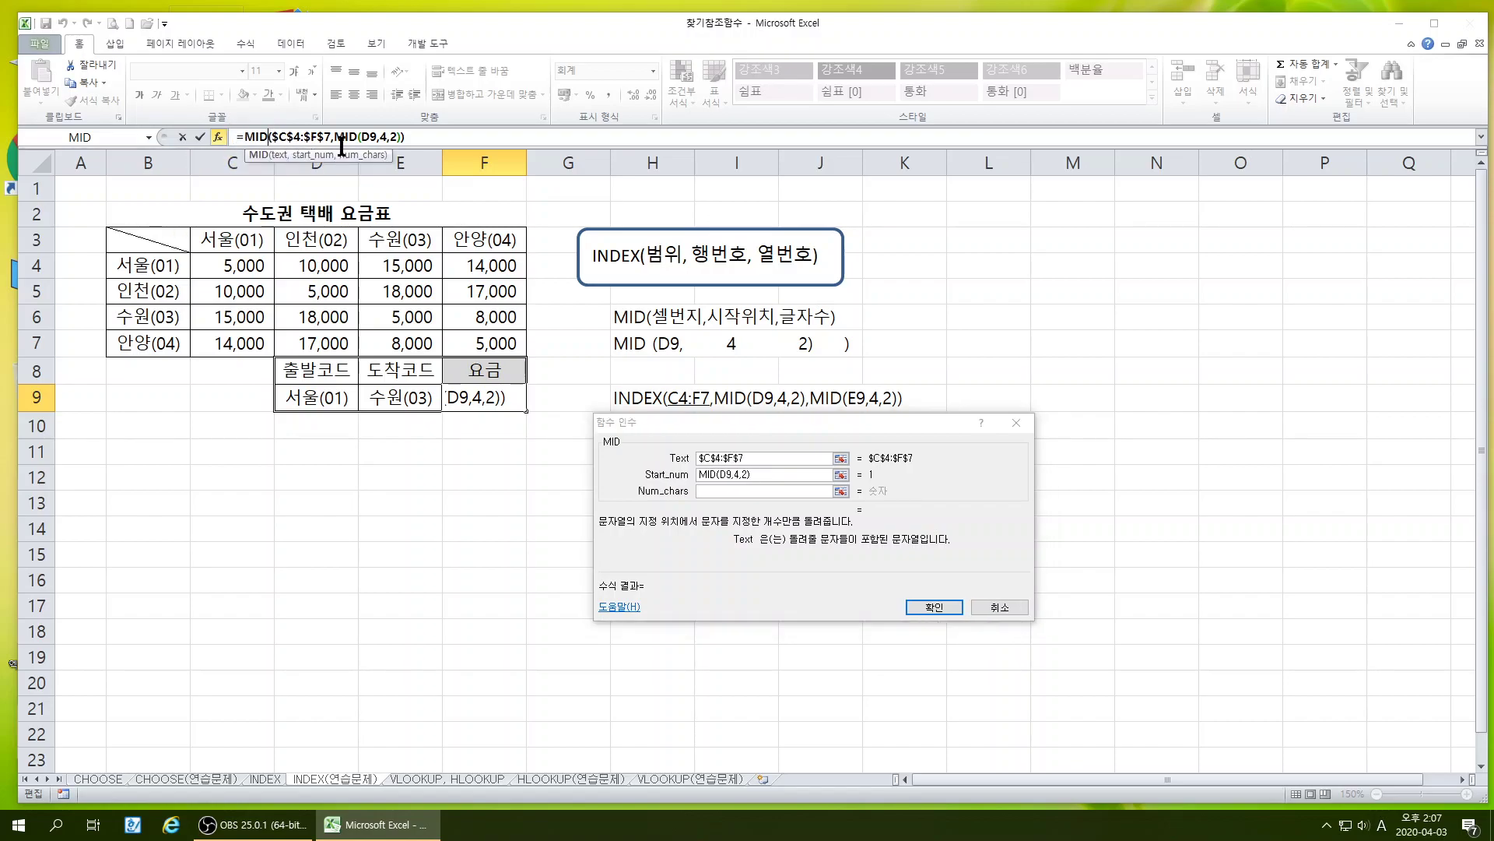
{"action": "key", "text": "BackSpace"}
{"action": "key", "text": "BackSpace"}
{"action": "key", "text": "BackSpace"}
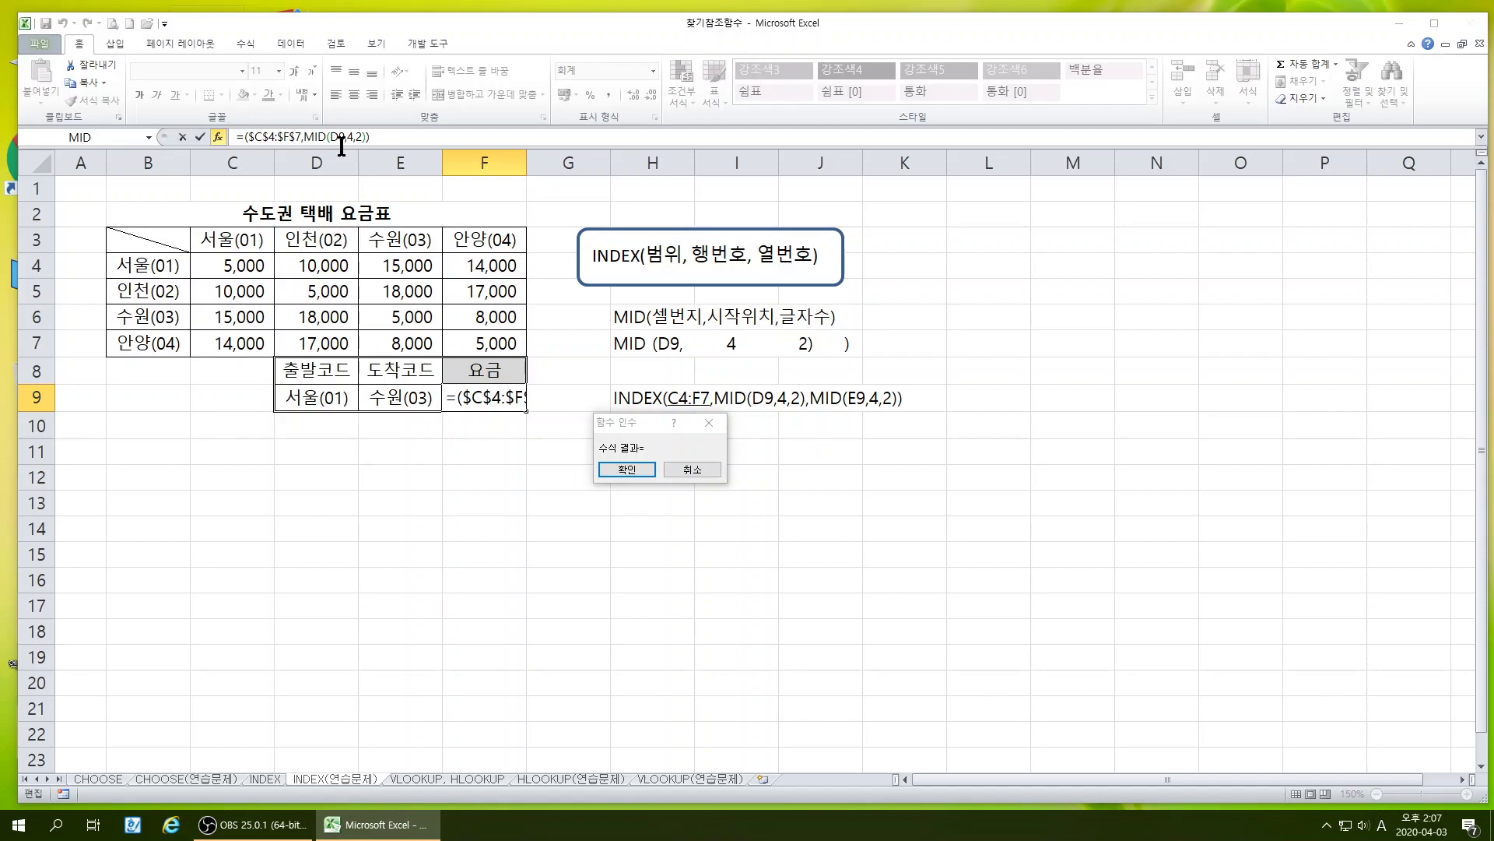
{"action": "type", "text": "INDE"}
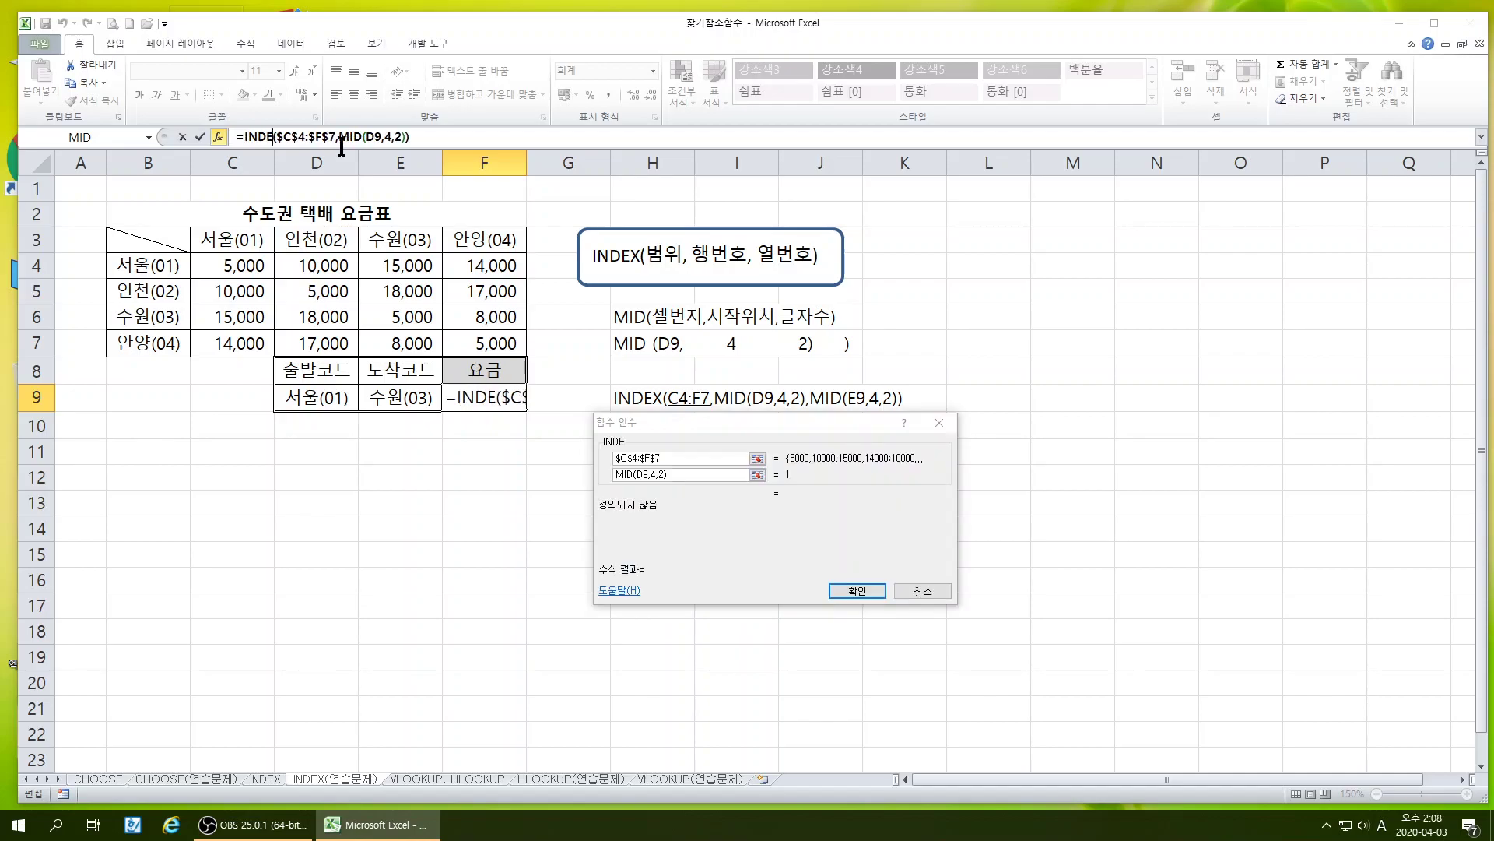
{"action": "type", "text": "X"}
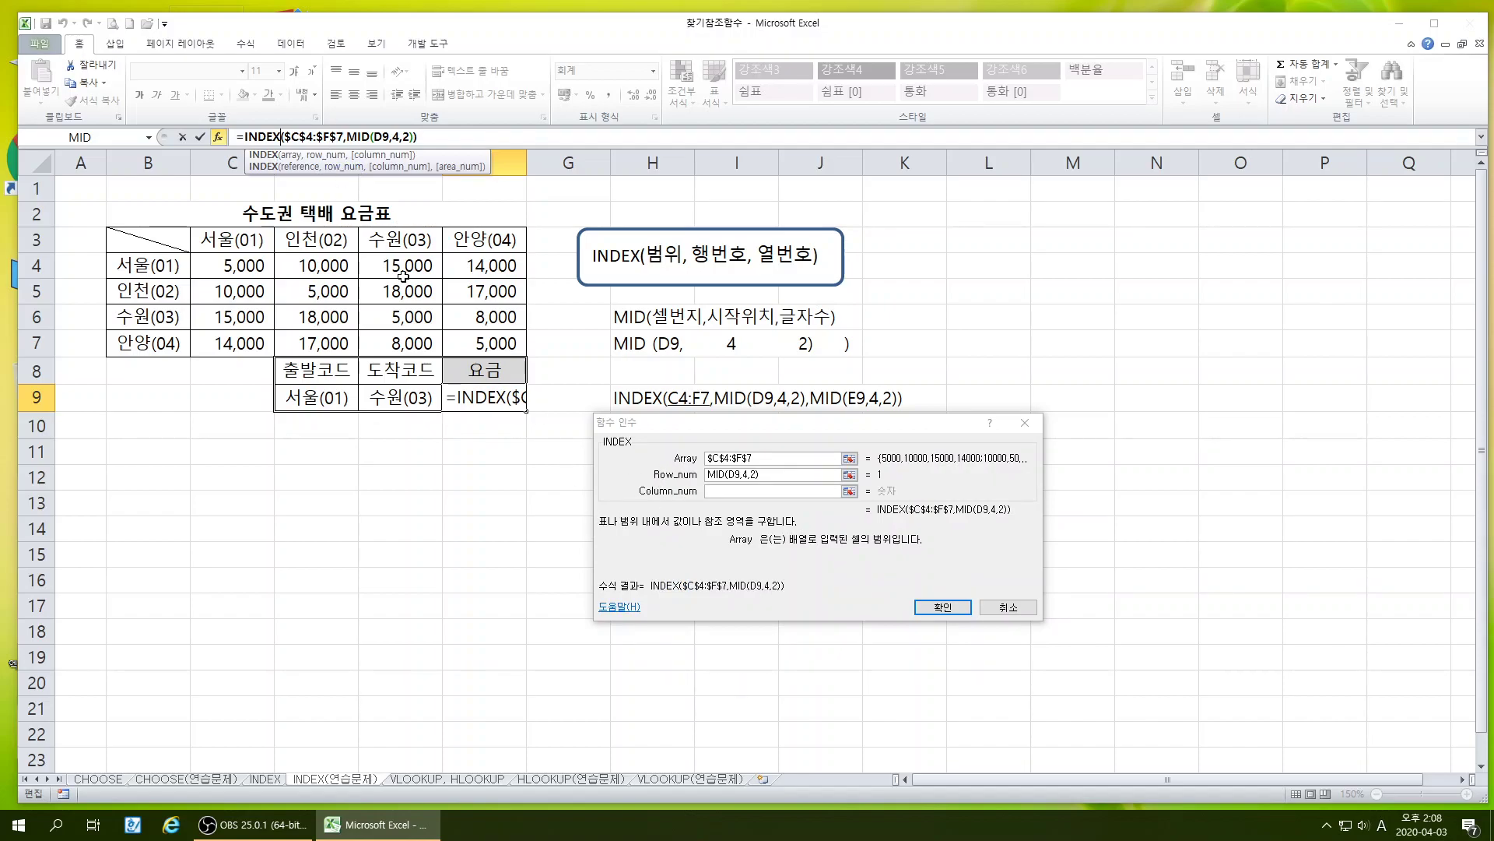
Nest MID in the Column_num argument of INDEX with Text E9, Start_num 4 and Num_chars 2, and complete the formula
{"action": "left_click", "coordinate": [771, 475]}
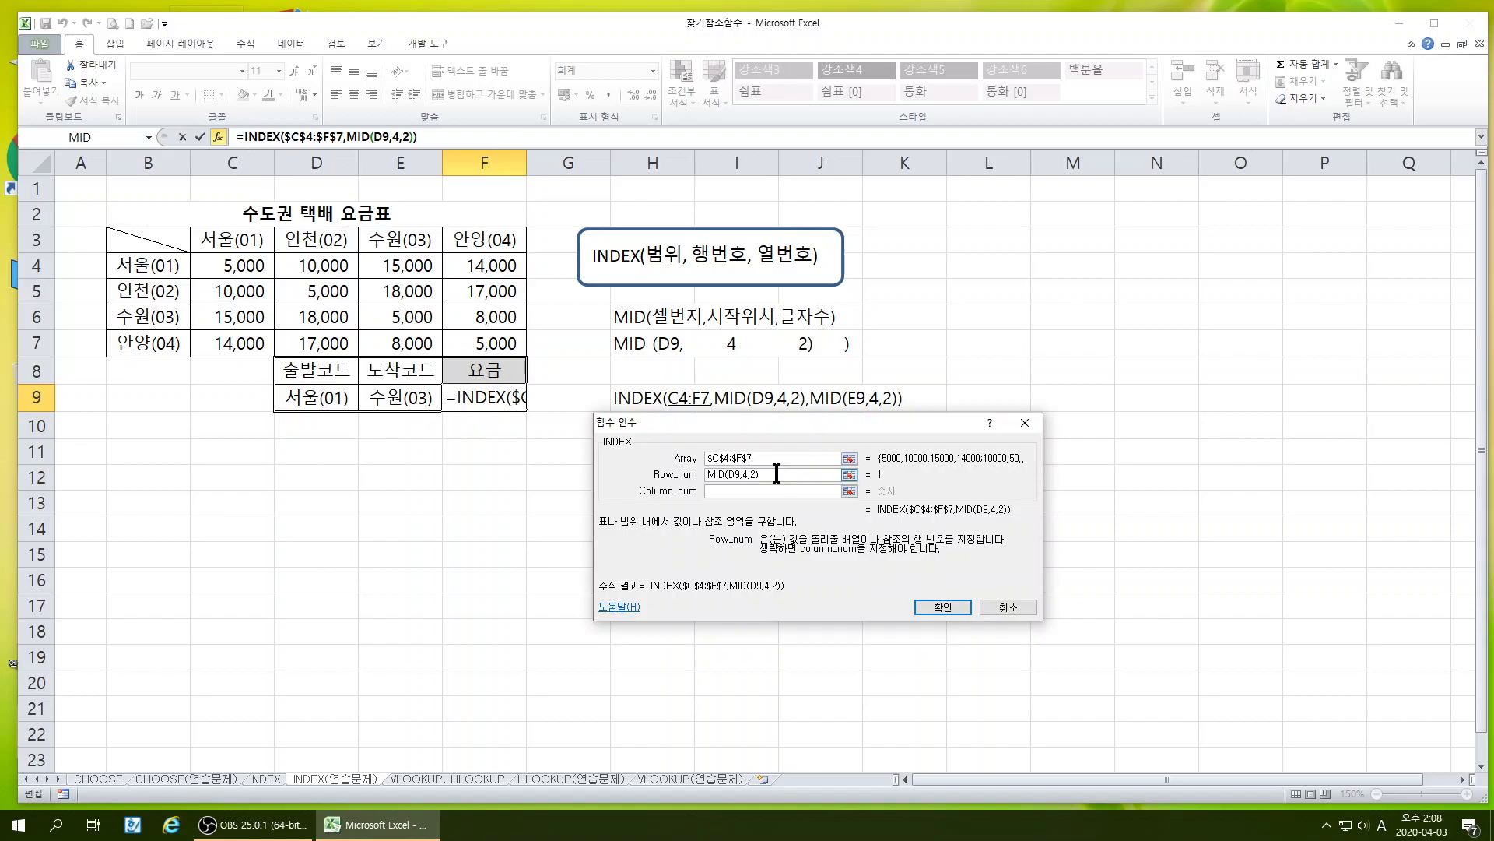
{"action": "left_click", "coordinate": [720, 489]}
{"action": "left_click", "coordinate": [80, 137]}
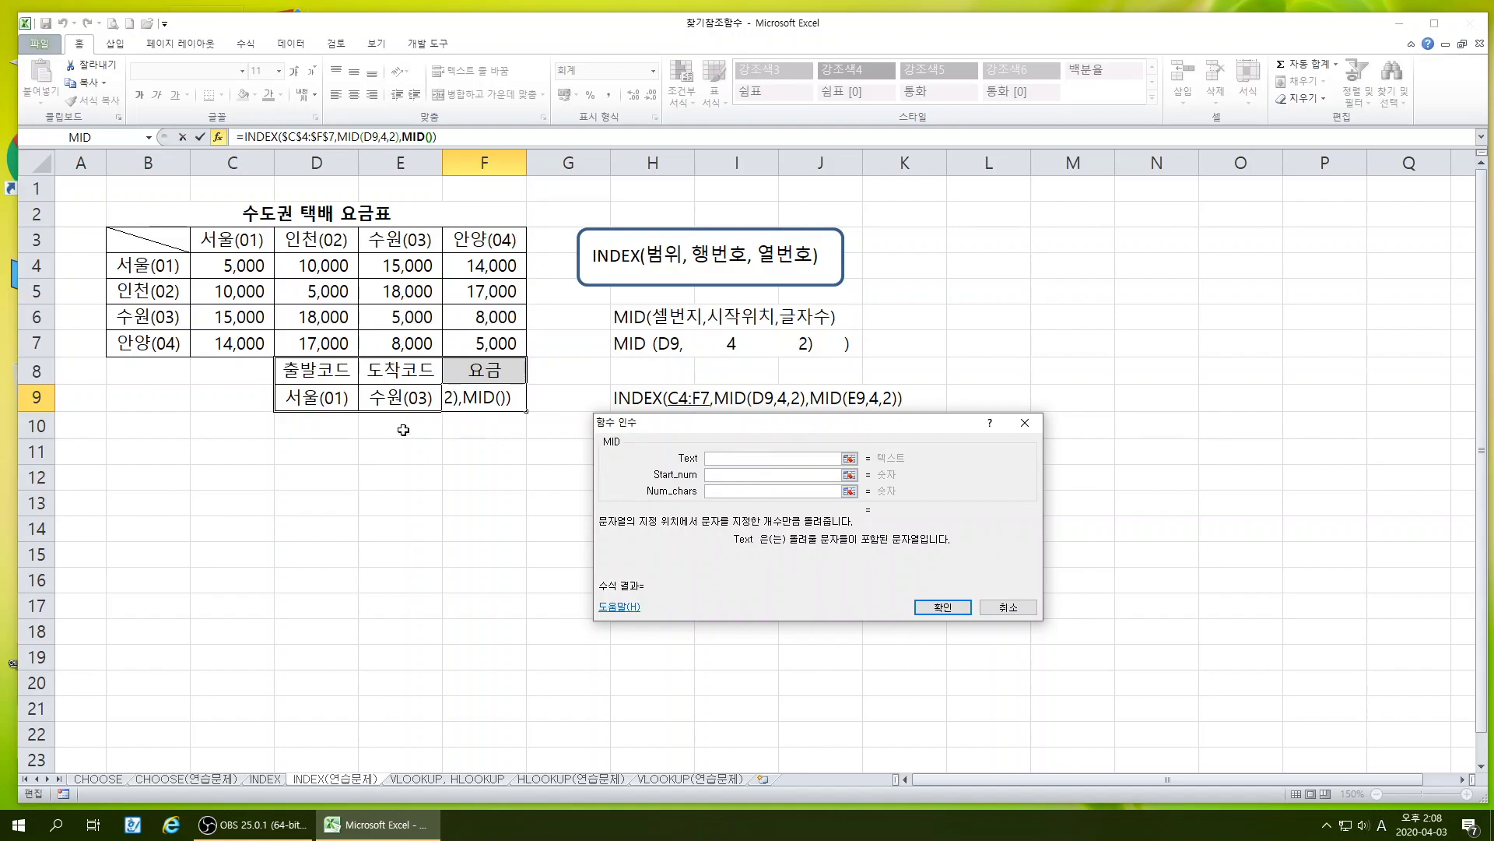
{"action": "left_click", "coordinate": [395, 397]}
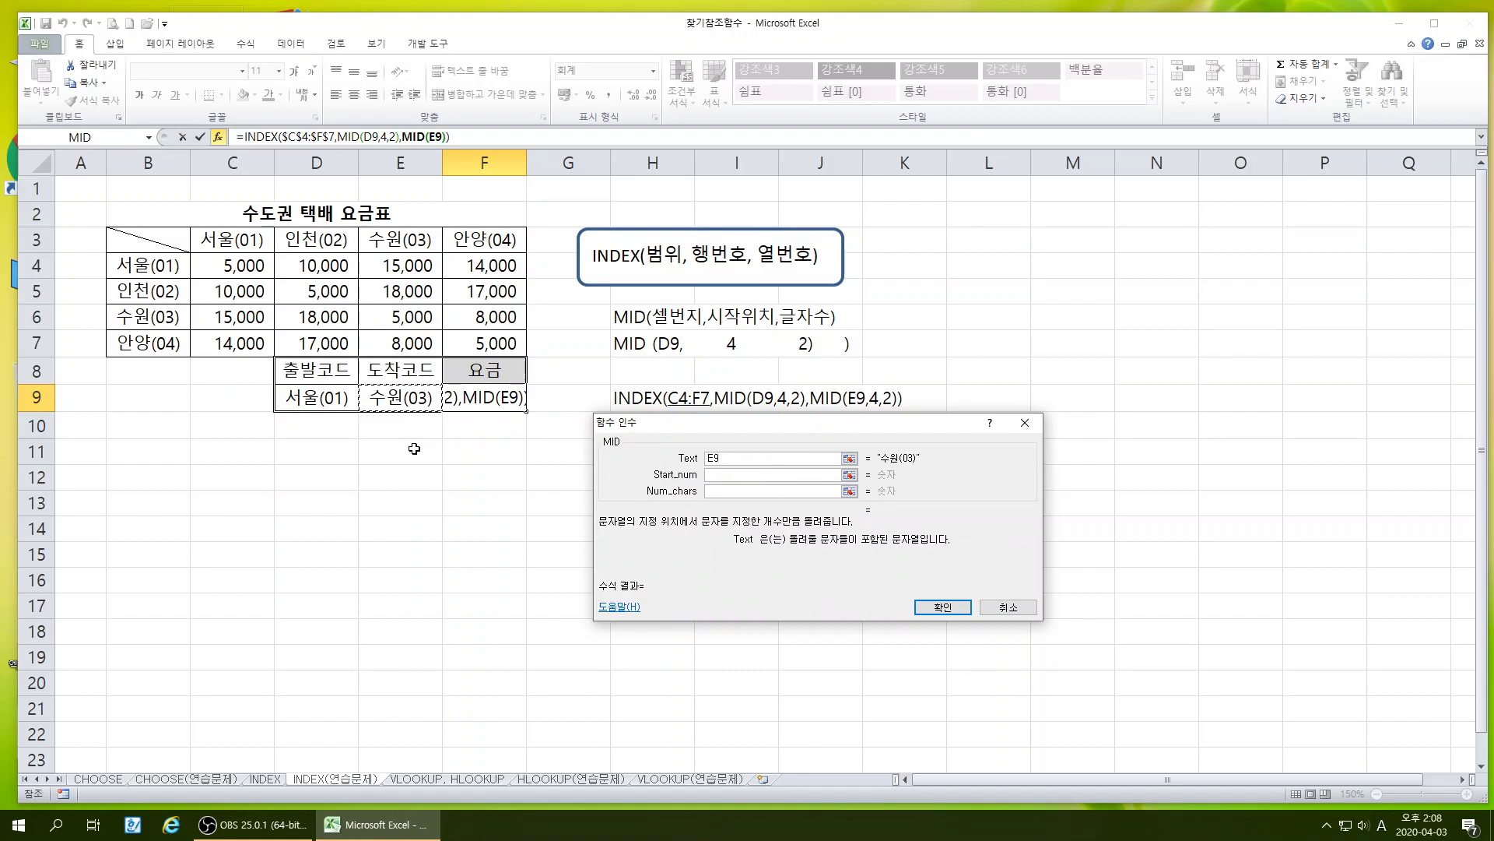
{"action": "left_click", "coordinate": [714, 475]}
{"action": "type", "text": "4"}
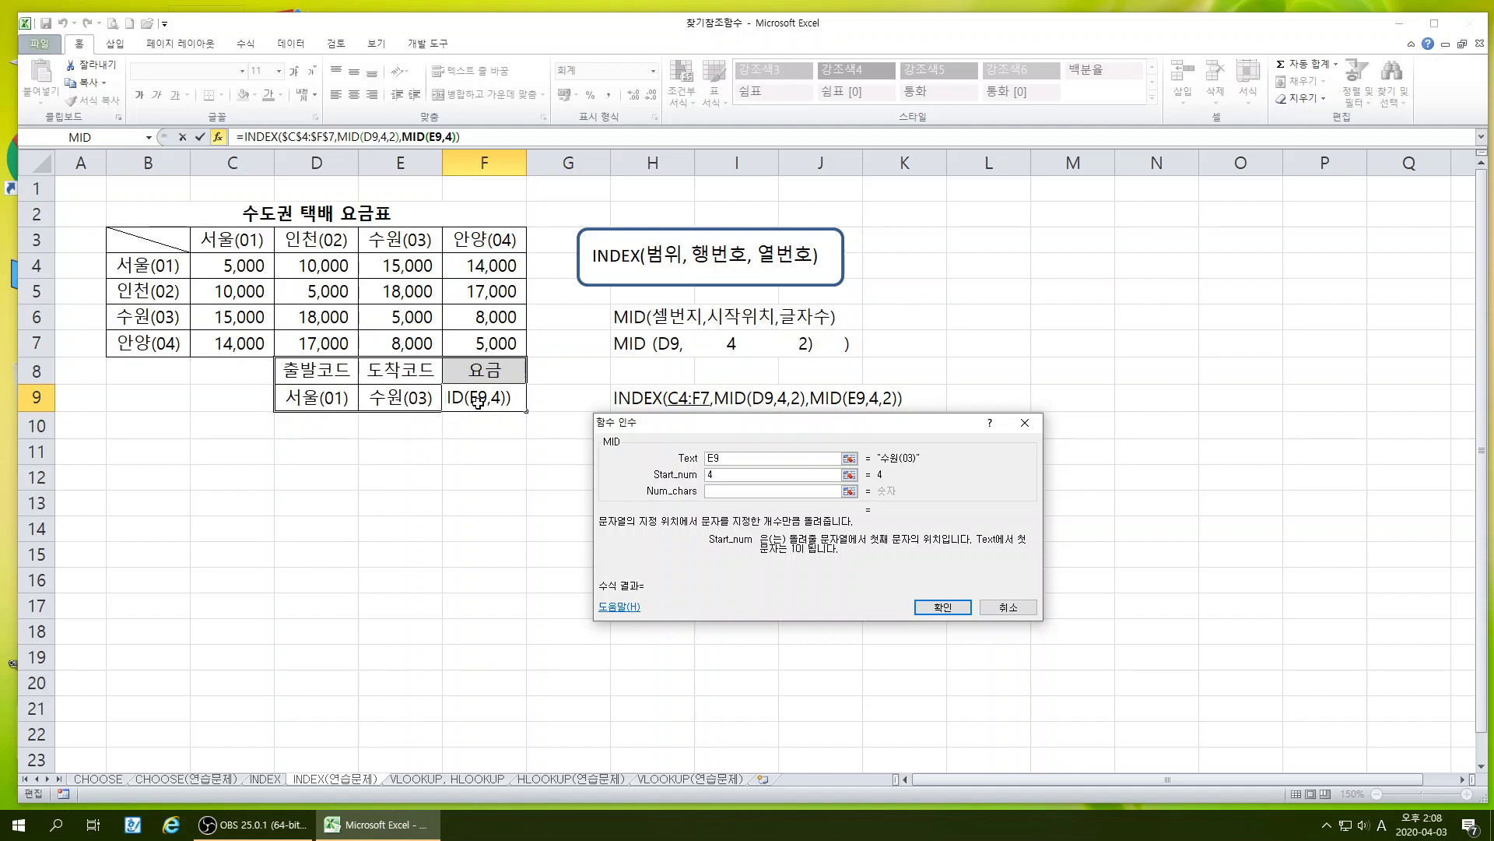
{"action": "left_click", "coordinate": [721, 490]}
{"action": "type", "text": "2"}
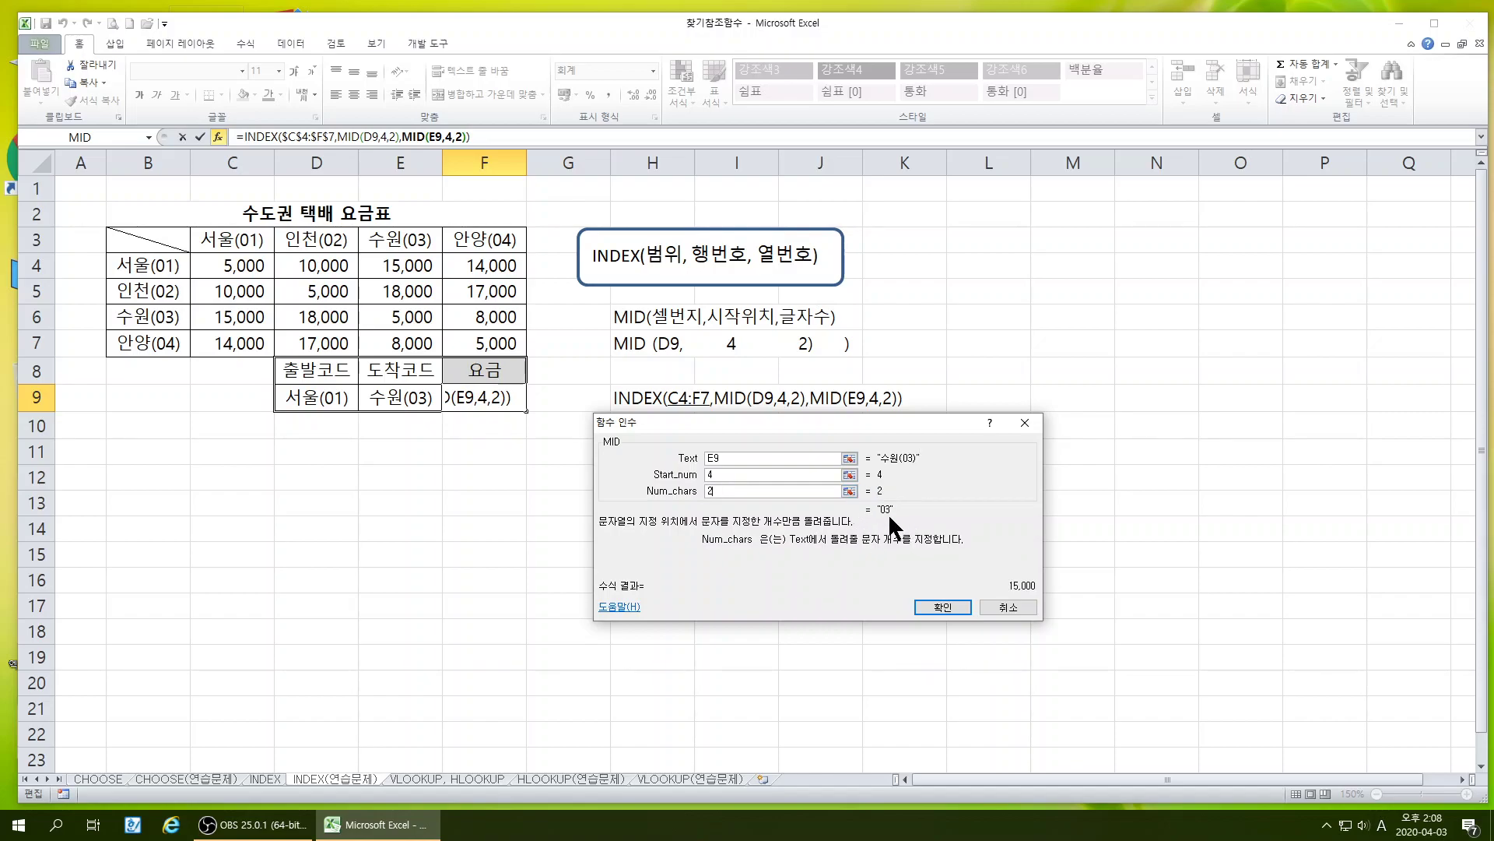
{"action": "left_click", "coordinate": [943, 606]}
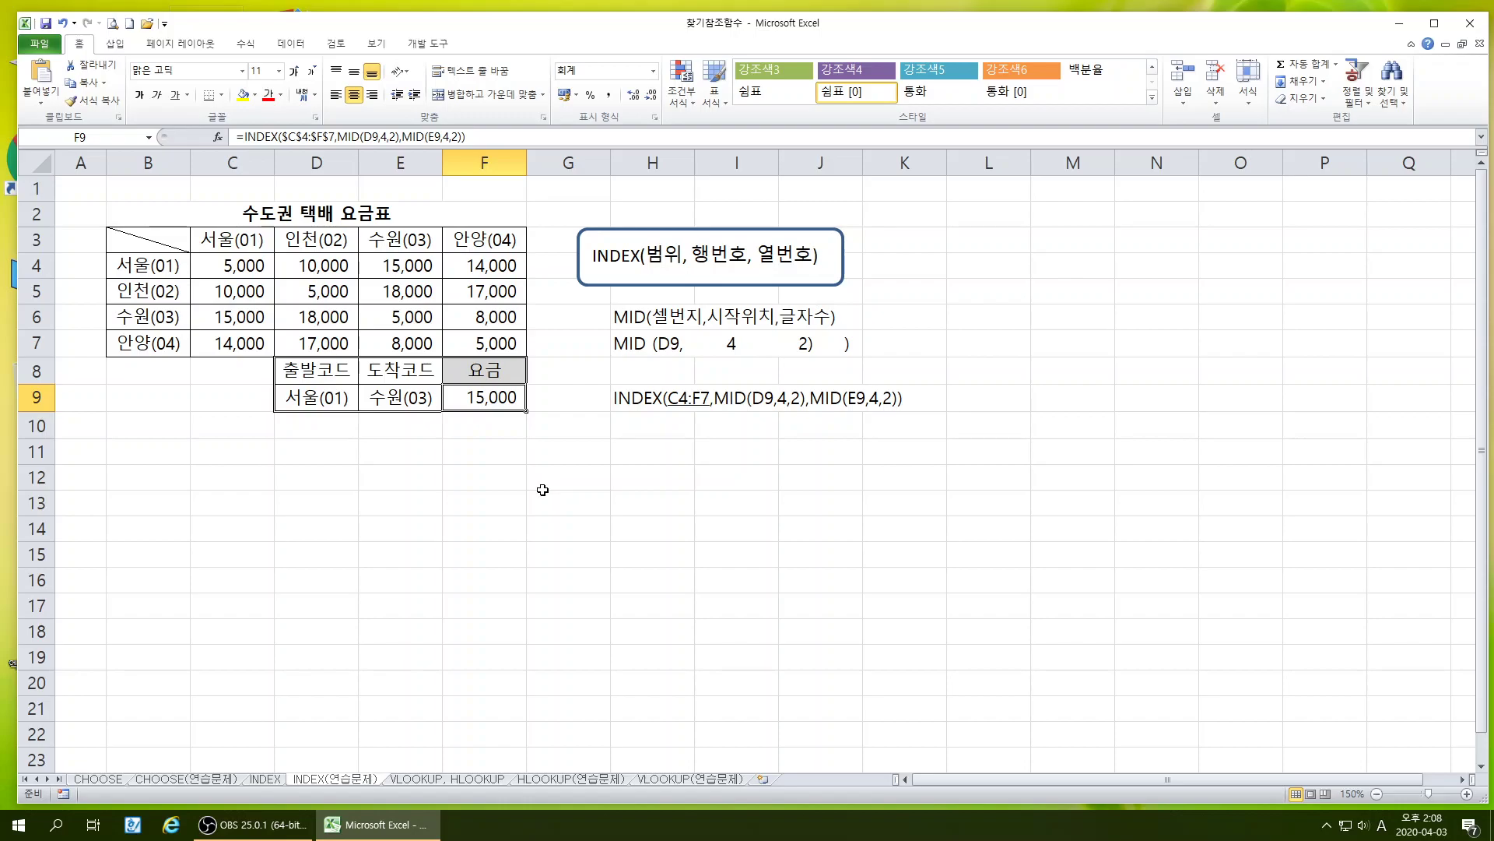
Check the codes in D9 and E9 against the 서울(01) row and 수원(03) column of the fee table
{"action": "left_click", "coordinate": [329, 399]}
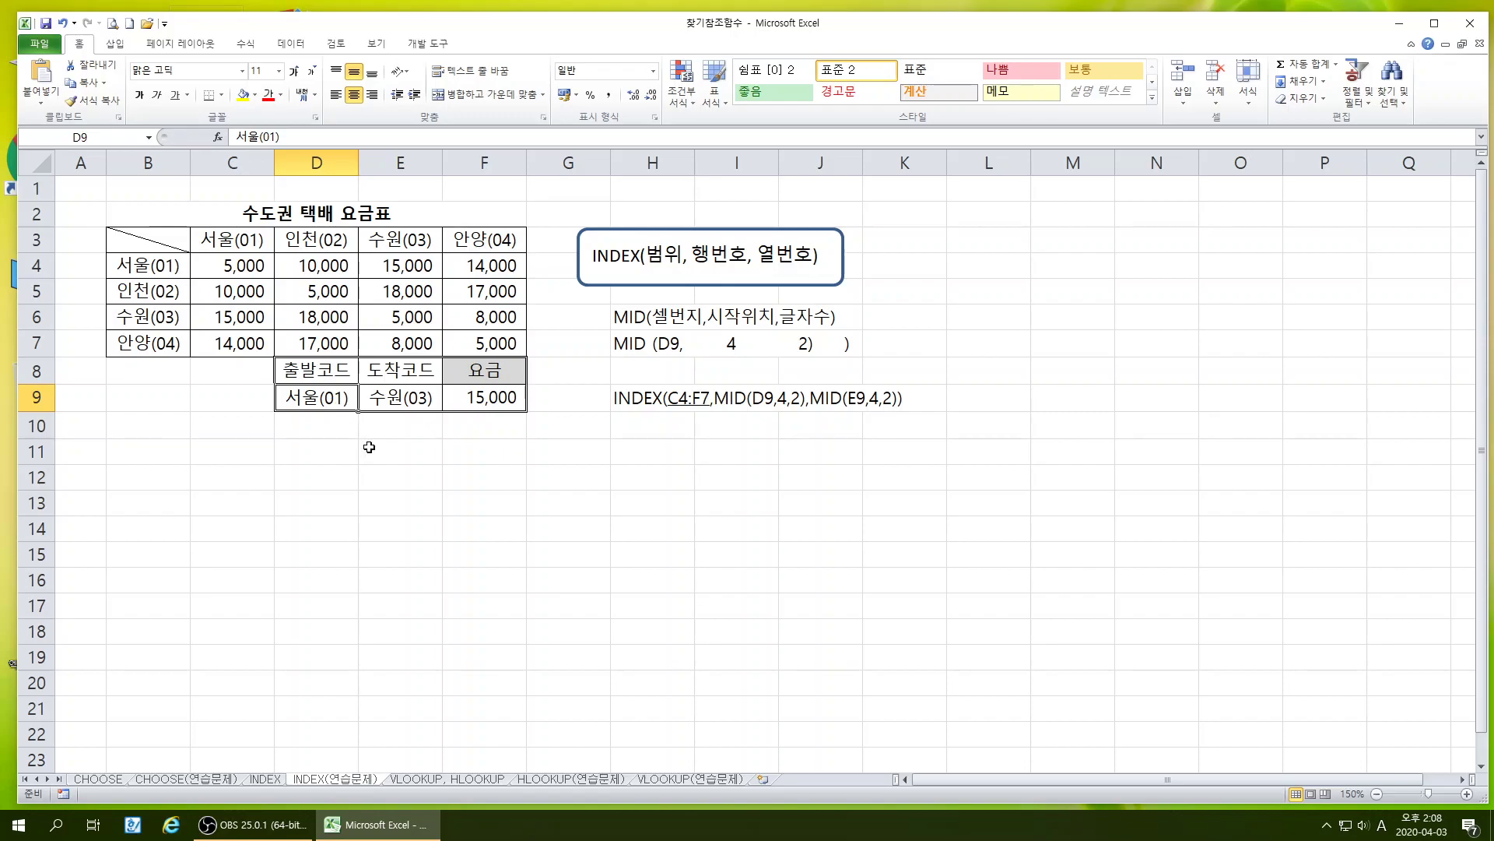
{"action": "left_click", "coordinate": [411, 399]}
{"action": "left_click_drag", "start_coordinate": [168, 263], "coordinate": [401, 263]}
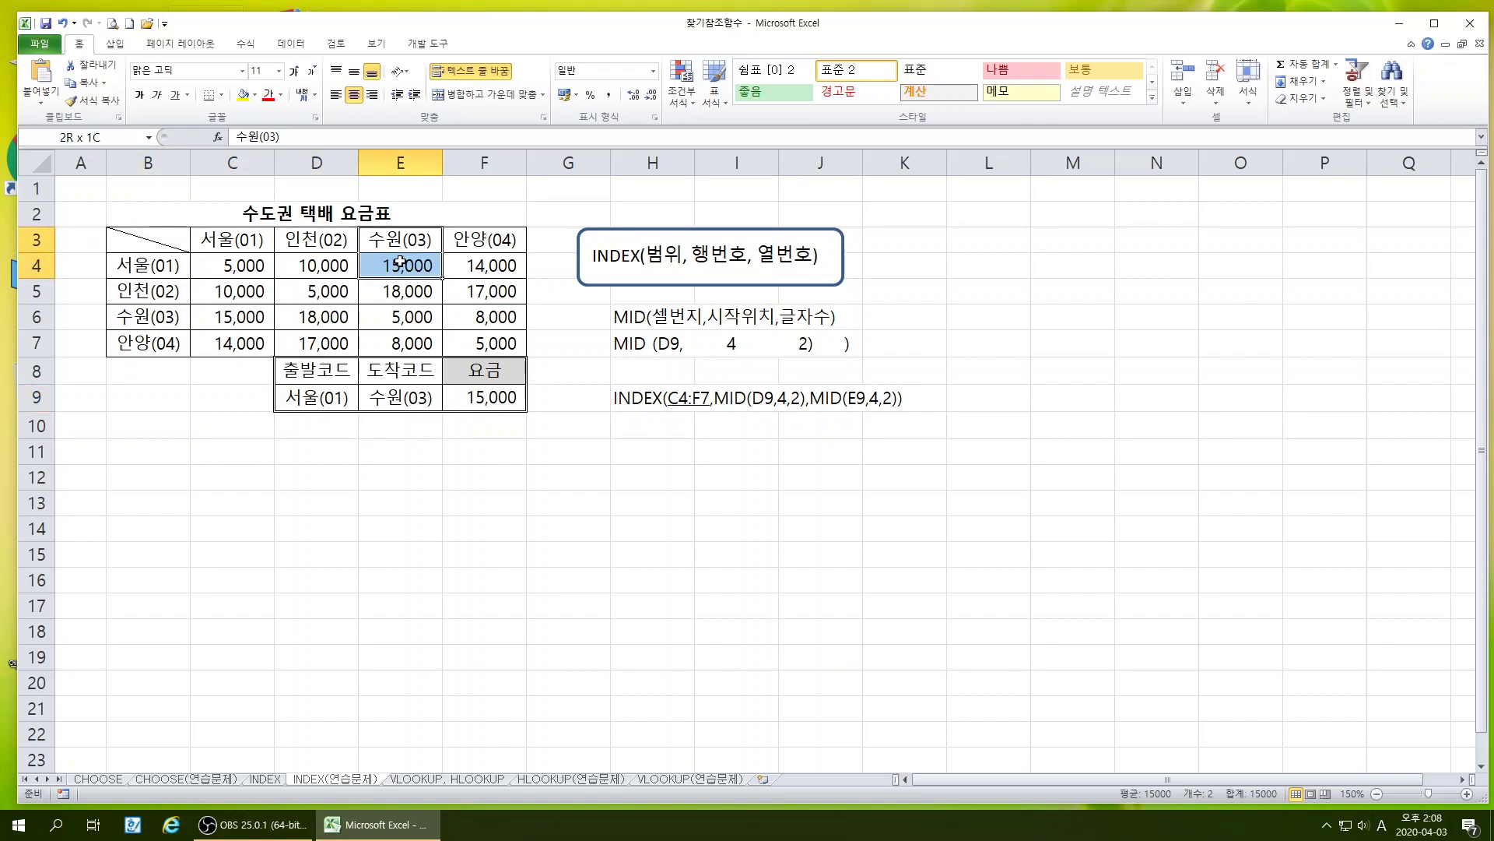
{"action": "left_click", "coordinate": [482, 528]}
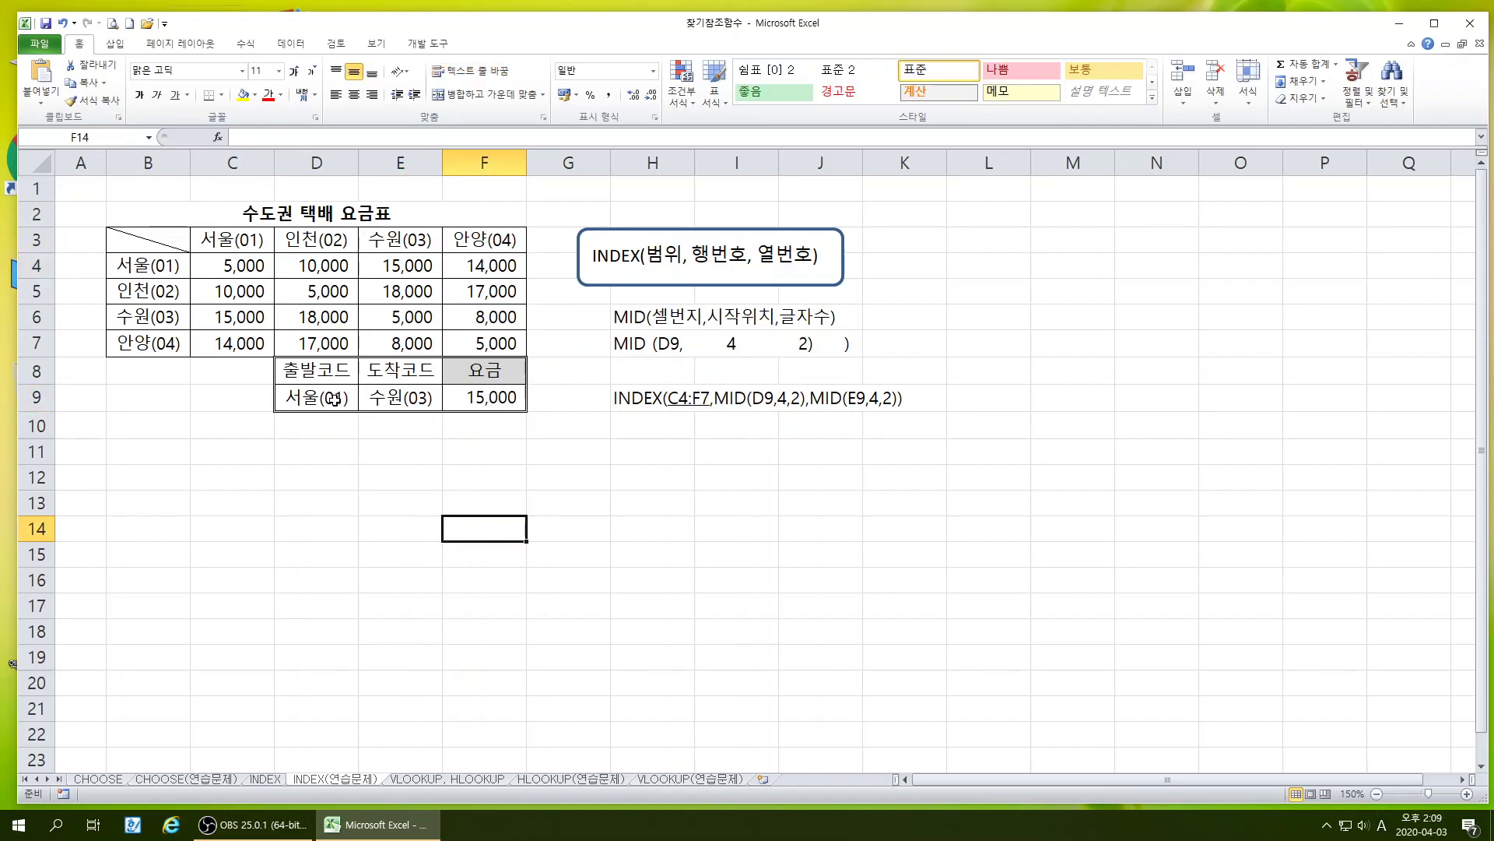
Replace the 도착코드 in E9 with 인천(02)
{"action": "double_click", "coordinate": [389, 401]}
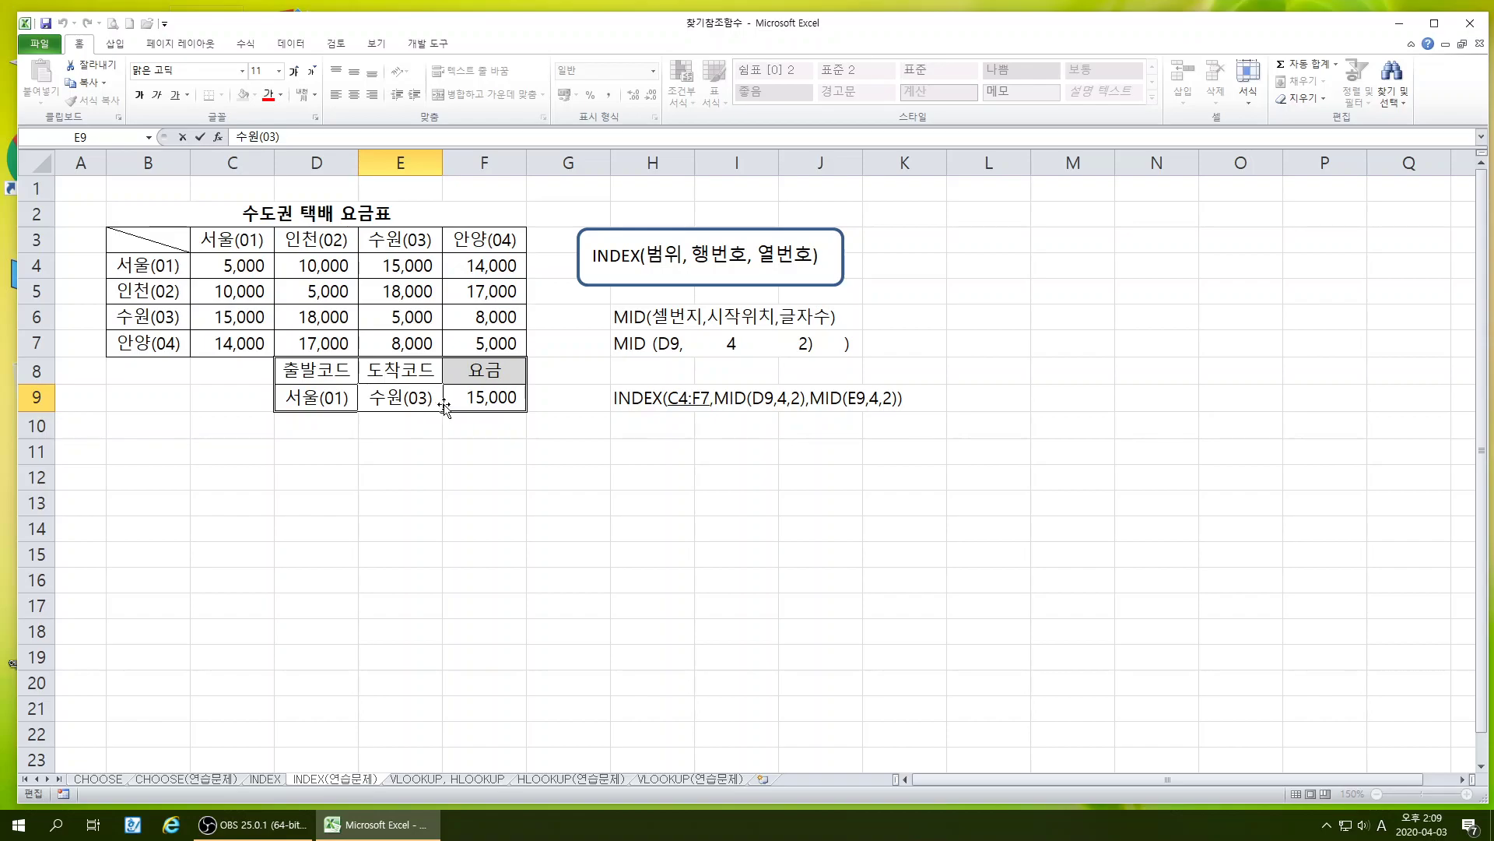
{"action": "left_click_drag", "start_coordinate": [438, 400], "coordinate": [339, 398]}
{"action": "type", "text": "DLSC"}
{"action": "key", "text": "BackSpace"}
{"action": "key", "text": "BackSpace"}
{"action": "key", "text": "BackSpace"}
{"action": "key", "text": "BackSpace"}
{"action": "key", "text": "Hangul"}
{"action": "type", "text": "치"}
{"action": "key", "text": "BackSpace"}
{"action": "type", "text": "인천"}
{"action": "key", "text": "BackSpace"}
{"action": "key", "text": "BackSpace"}
{"action": "key", "text": "BackSpace"}
{"action": "key", "text": "BackSpace"}
{"action": "type", "text": "인천(02)"}
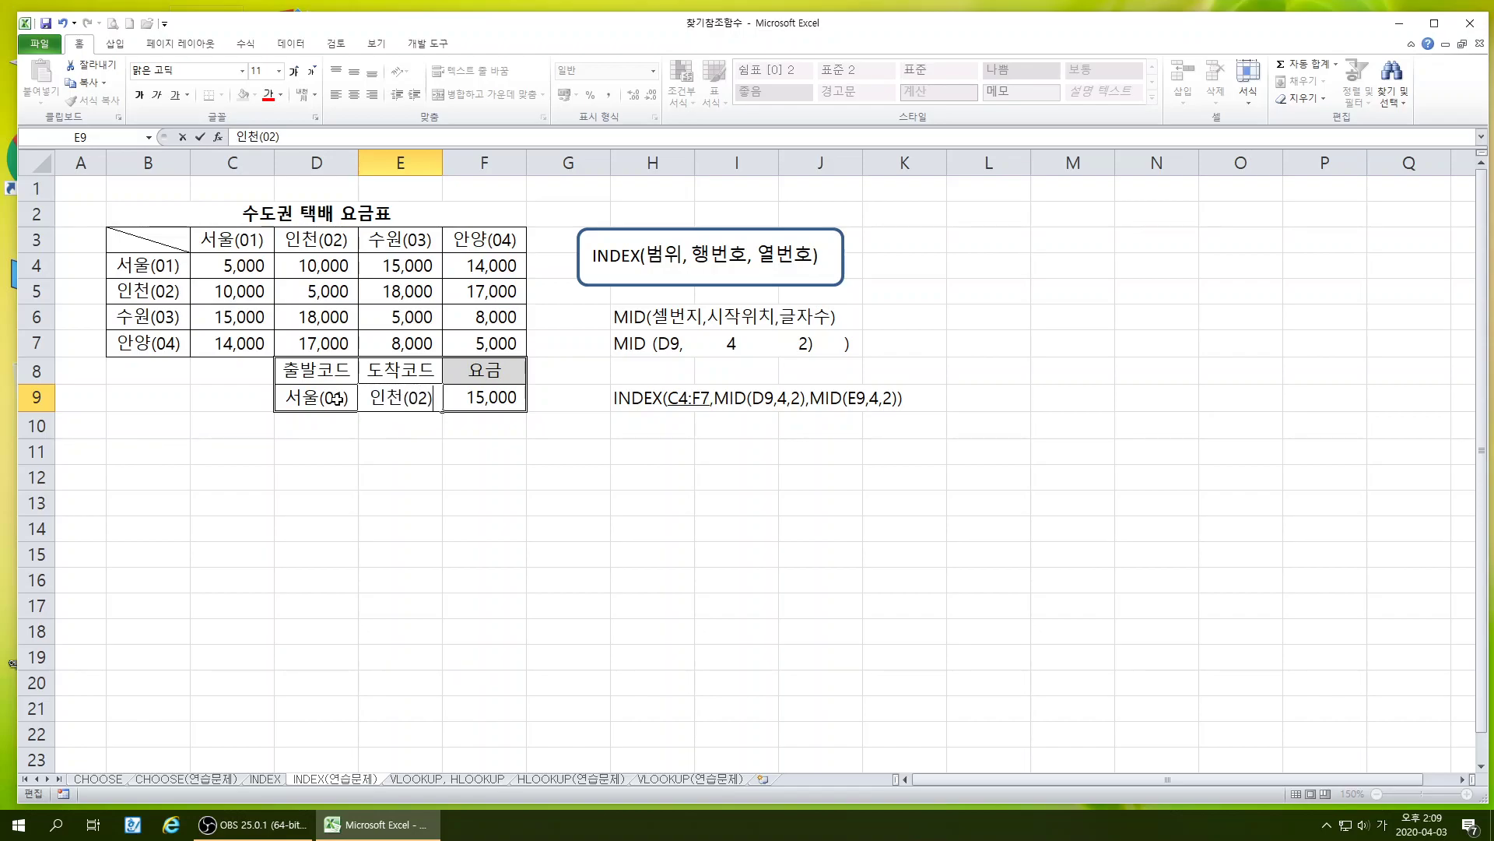
{"action": "key", "text": "Return"}
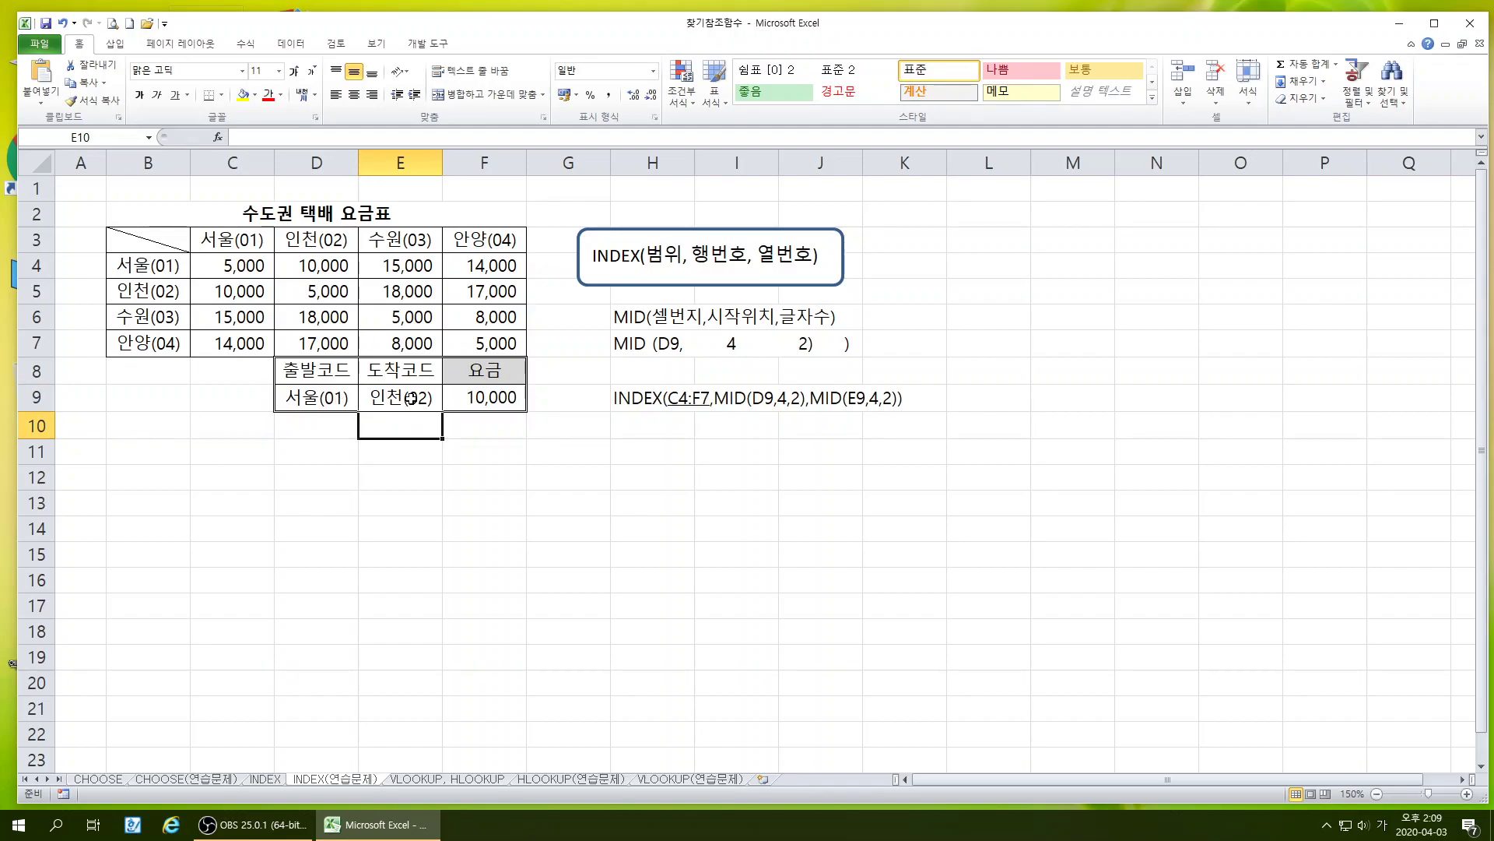
Replace the 출발코드 in D9 with 안양(04)
{"action": "left_click", "coordinate": [502, 402]}
{"action": "left_click", "coordinate": [327, 397]}
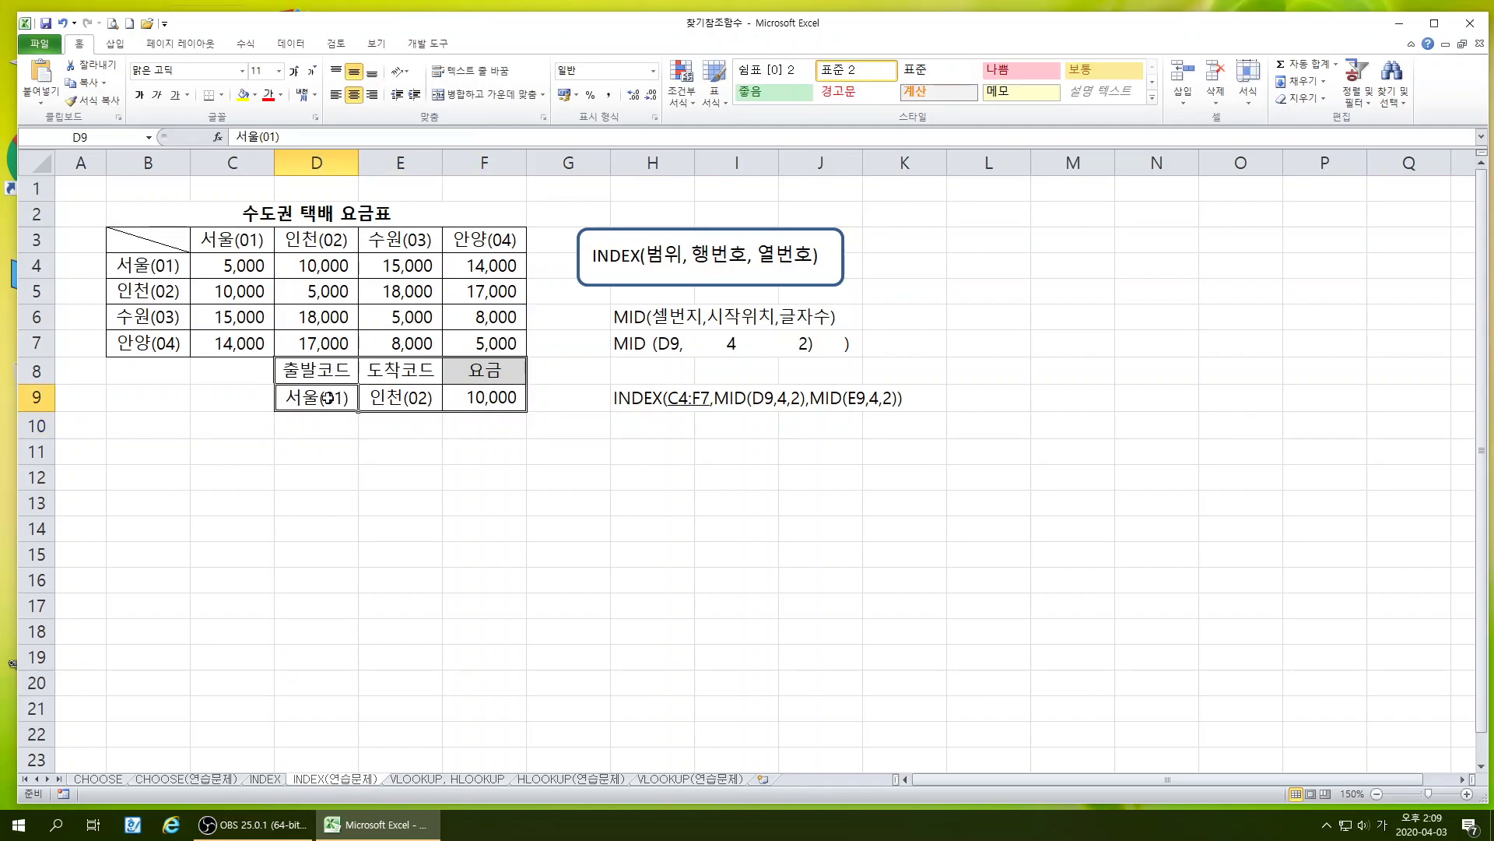
{"action": "type", "text": "안양(04)"}
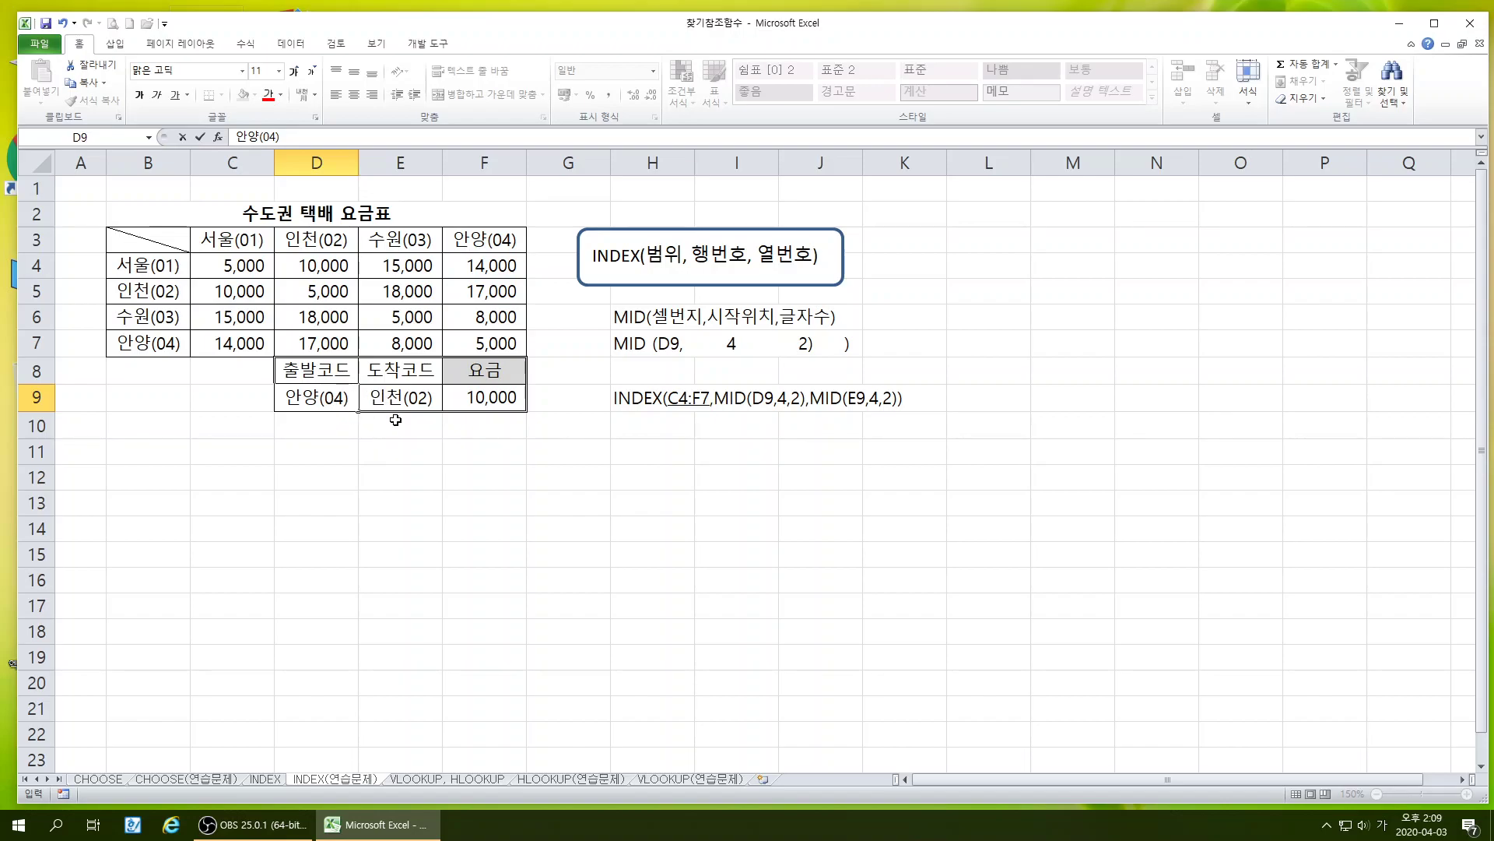
{"action": "key", "text": "Return"}
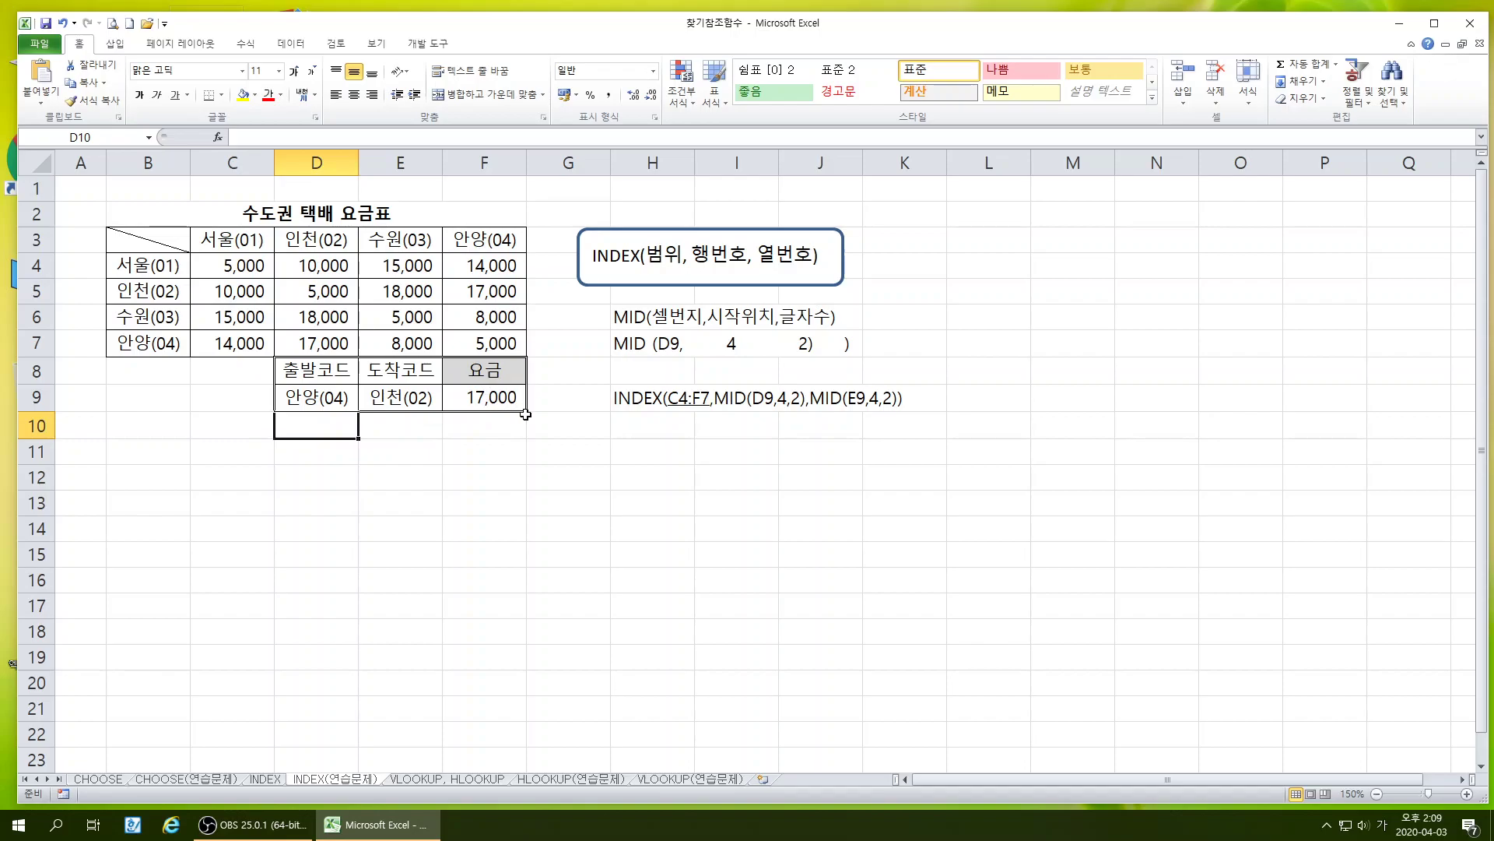
Change the number in the D9 출발코드 so it reads 안양(03)
{"action": "double_click", "coordinate": [332, 397]}
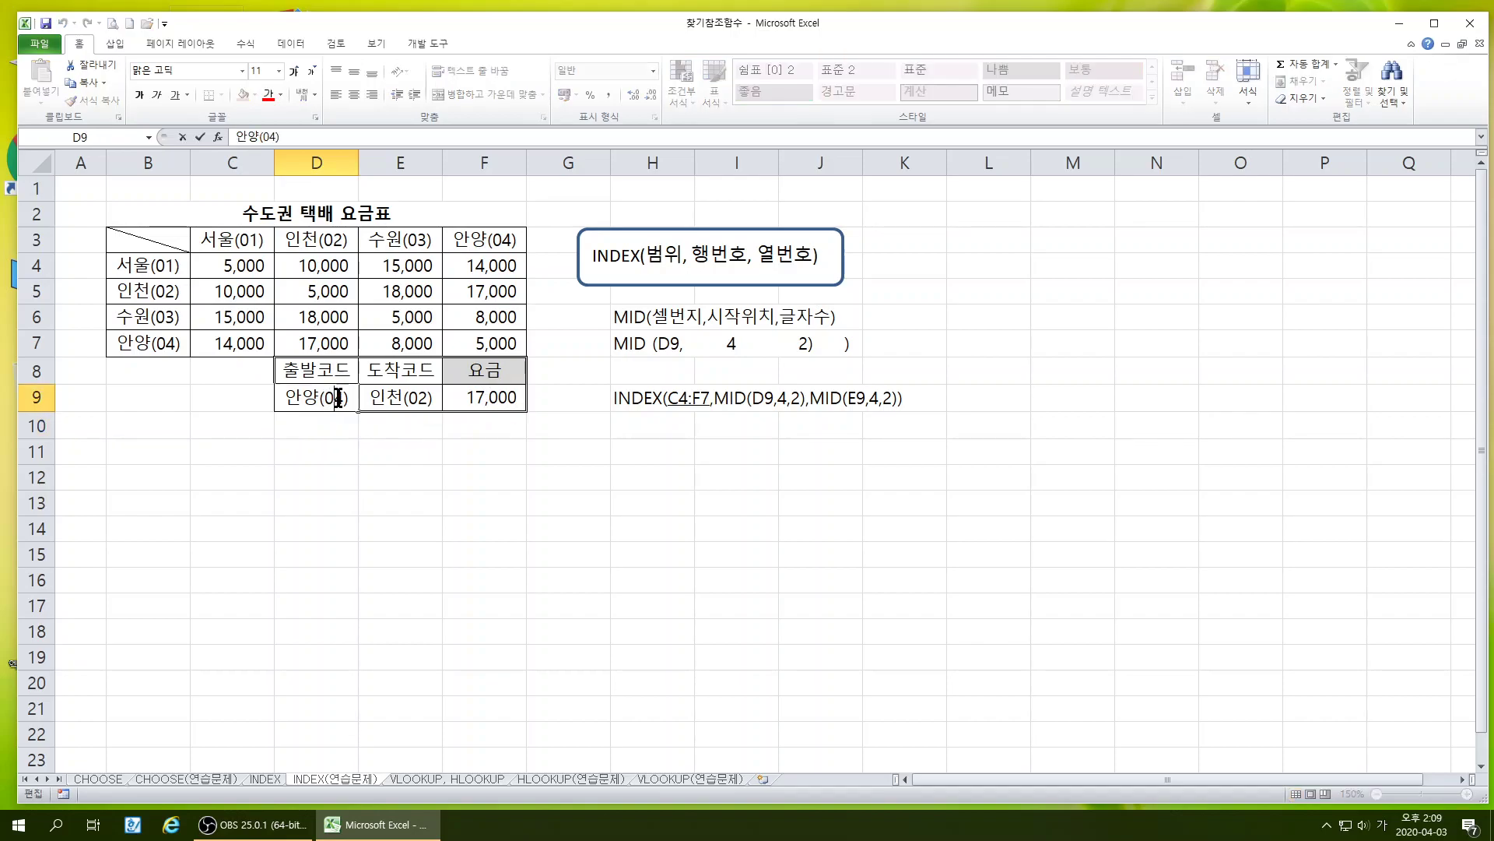
{"action": "key", "text": "BackSpace"}
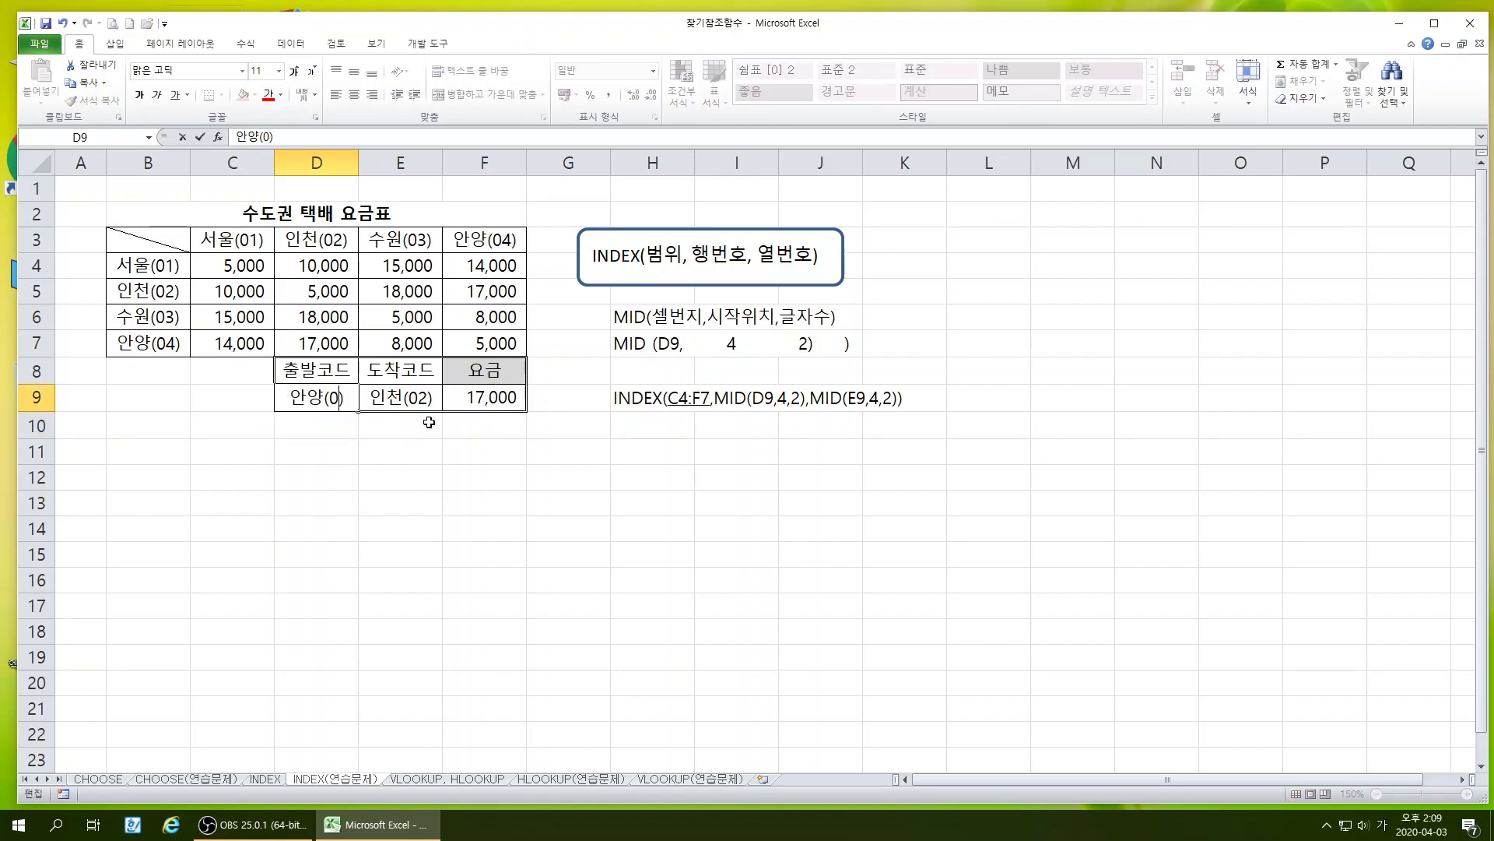
{"action": "type", "text": "3"}
{"action": "left_click", "coordinate": [418, 399]}
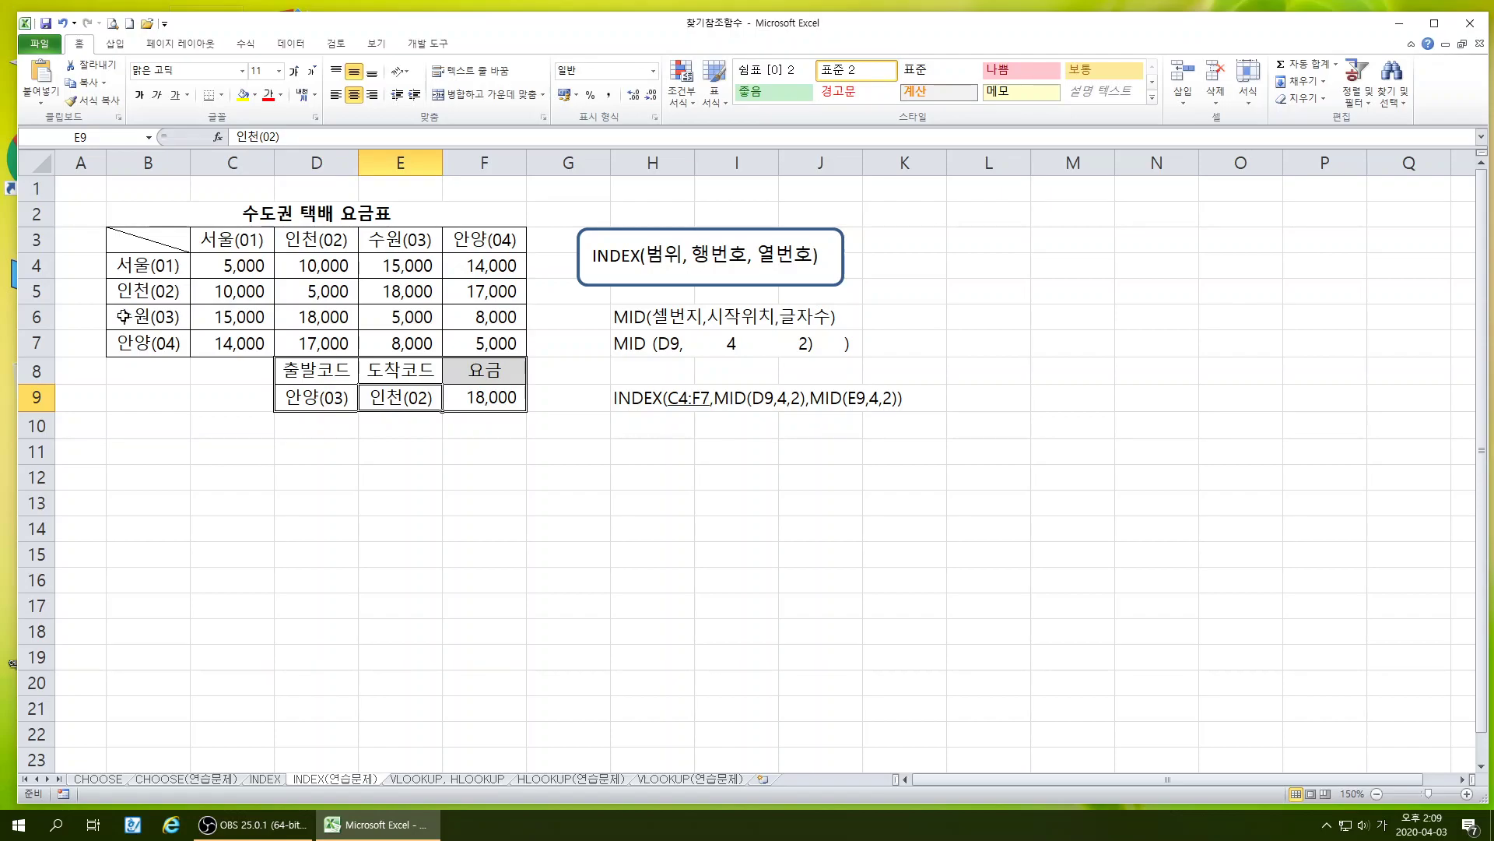
Change the number in the E9 도착코드 so it reads 인천(03)
{"action": "double_click", "coordinate": [417, 398]}
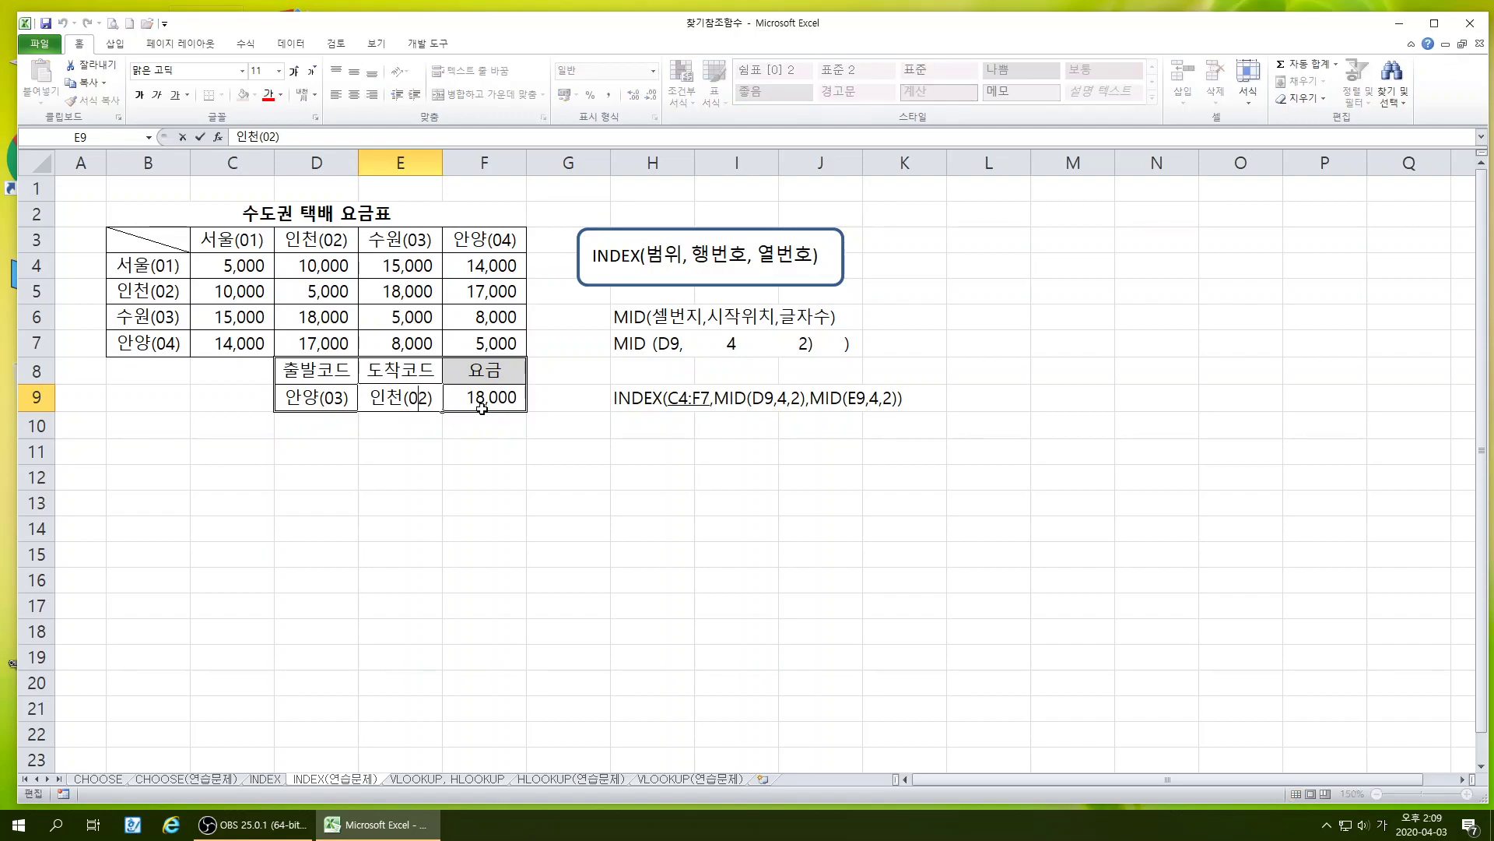
{"action": "key", "text": "Delete"}
{"action": "type", "text": "3"}
{"action": "key", "text": "Return"}
{"action": "left_click", "coordinate": [452, 479]}
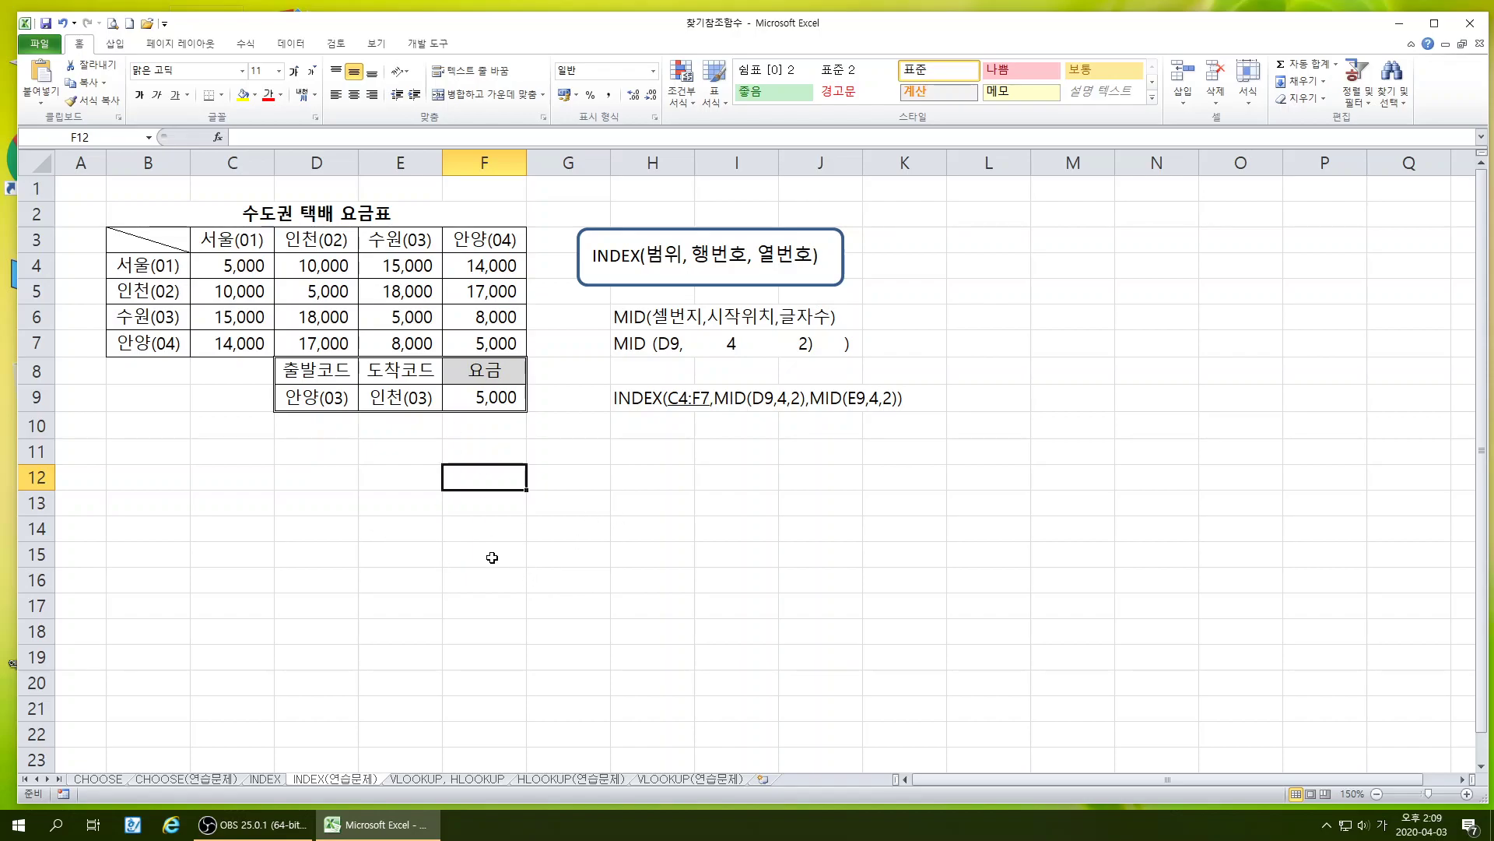
{"action": "left_click", "coordinate": [294, 492]}
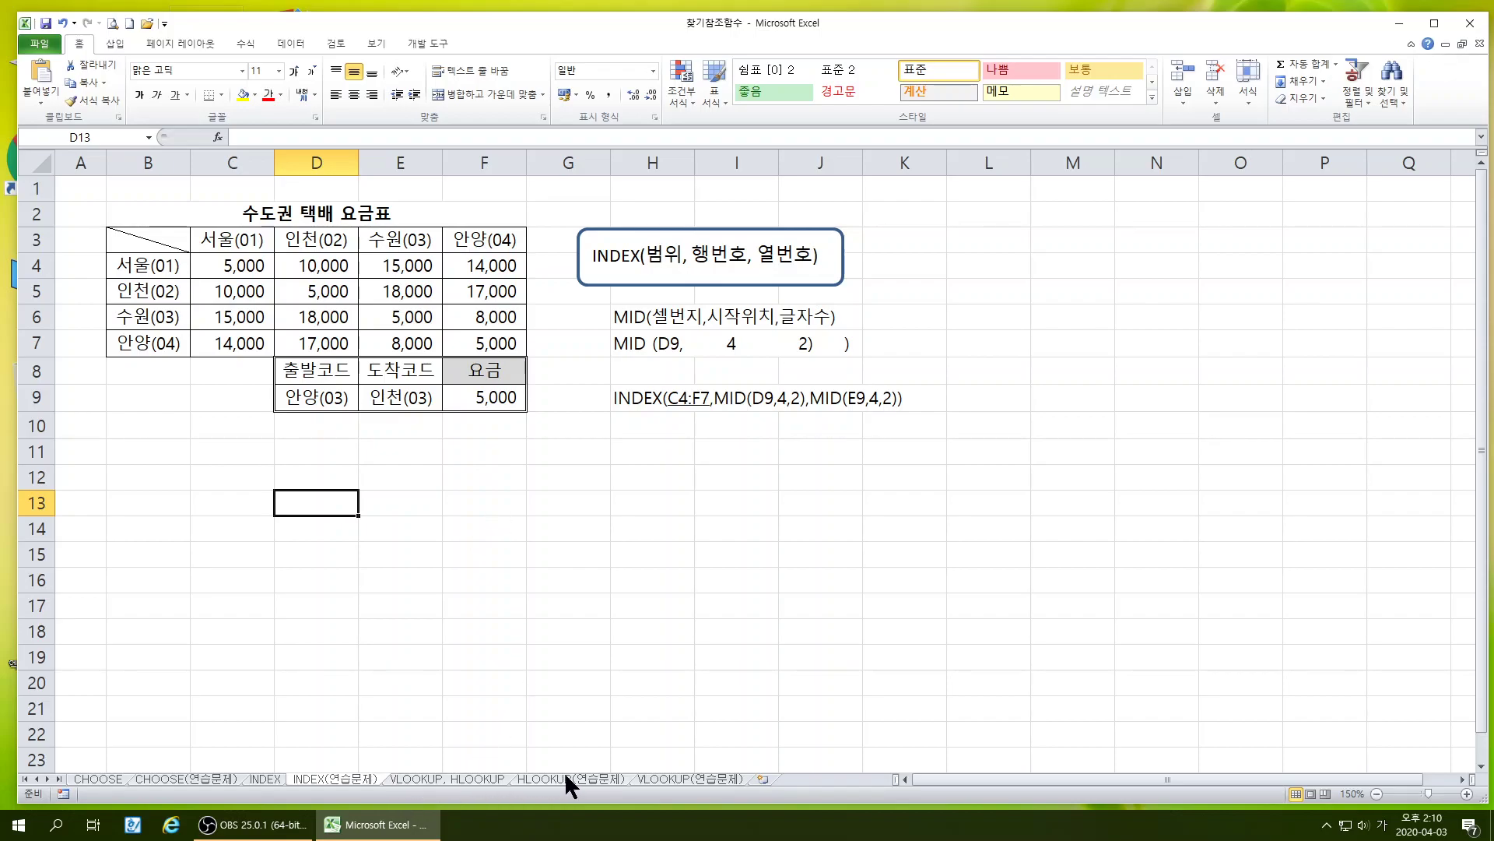
{"action": "left_click", "coordinate": [415, 451]}
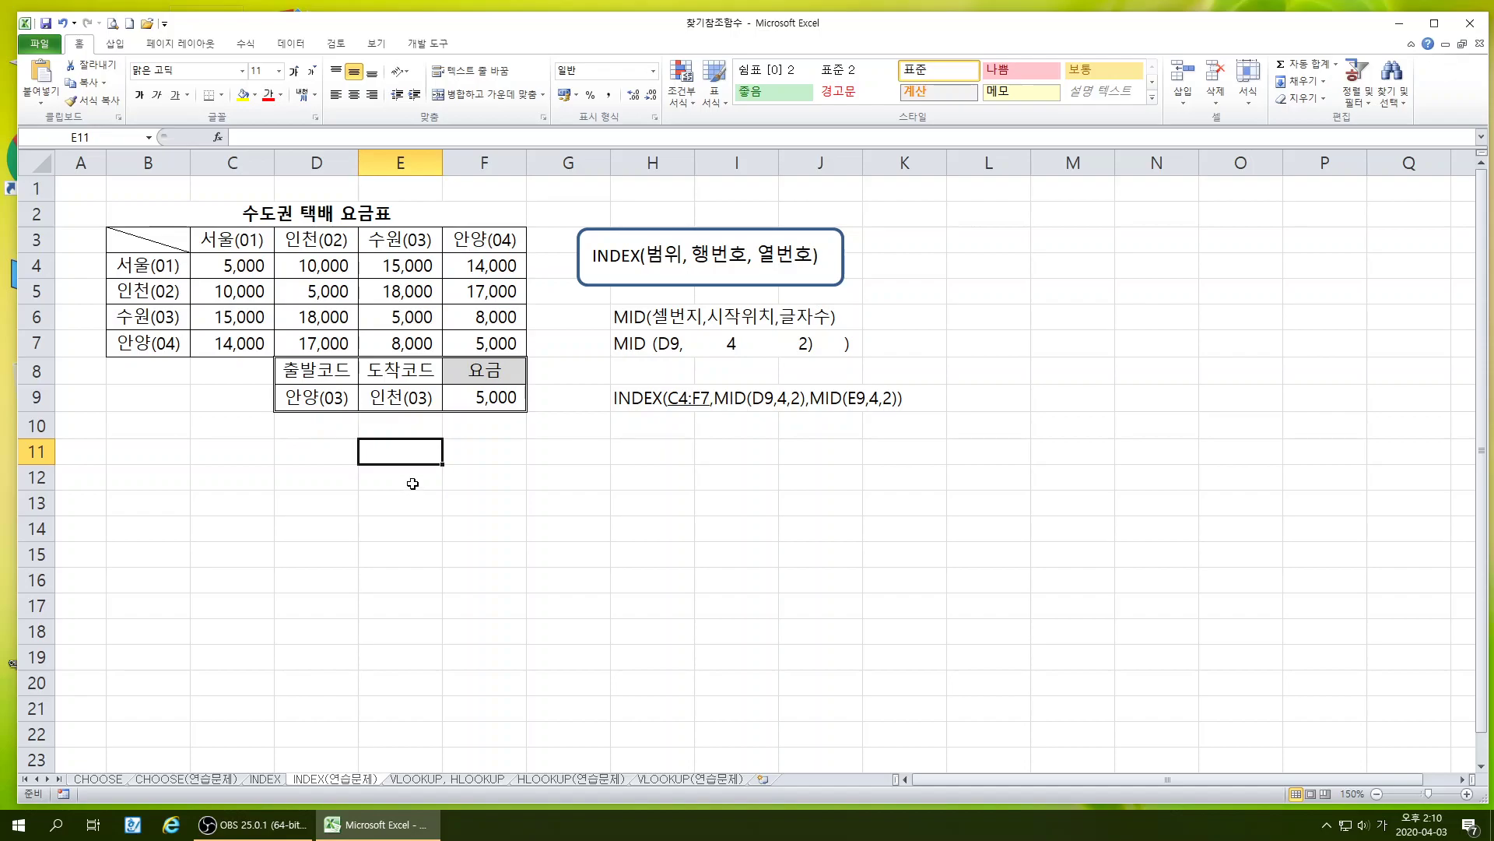